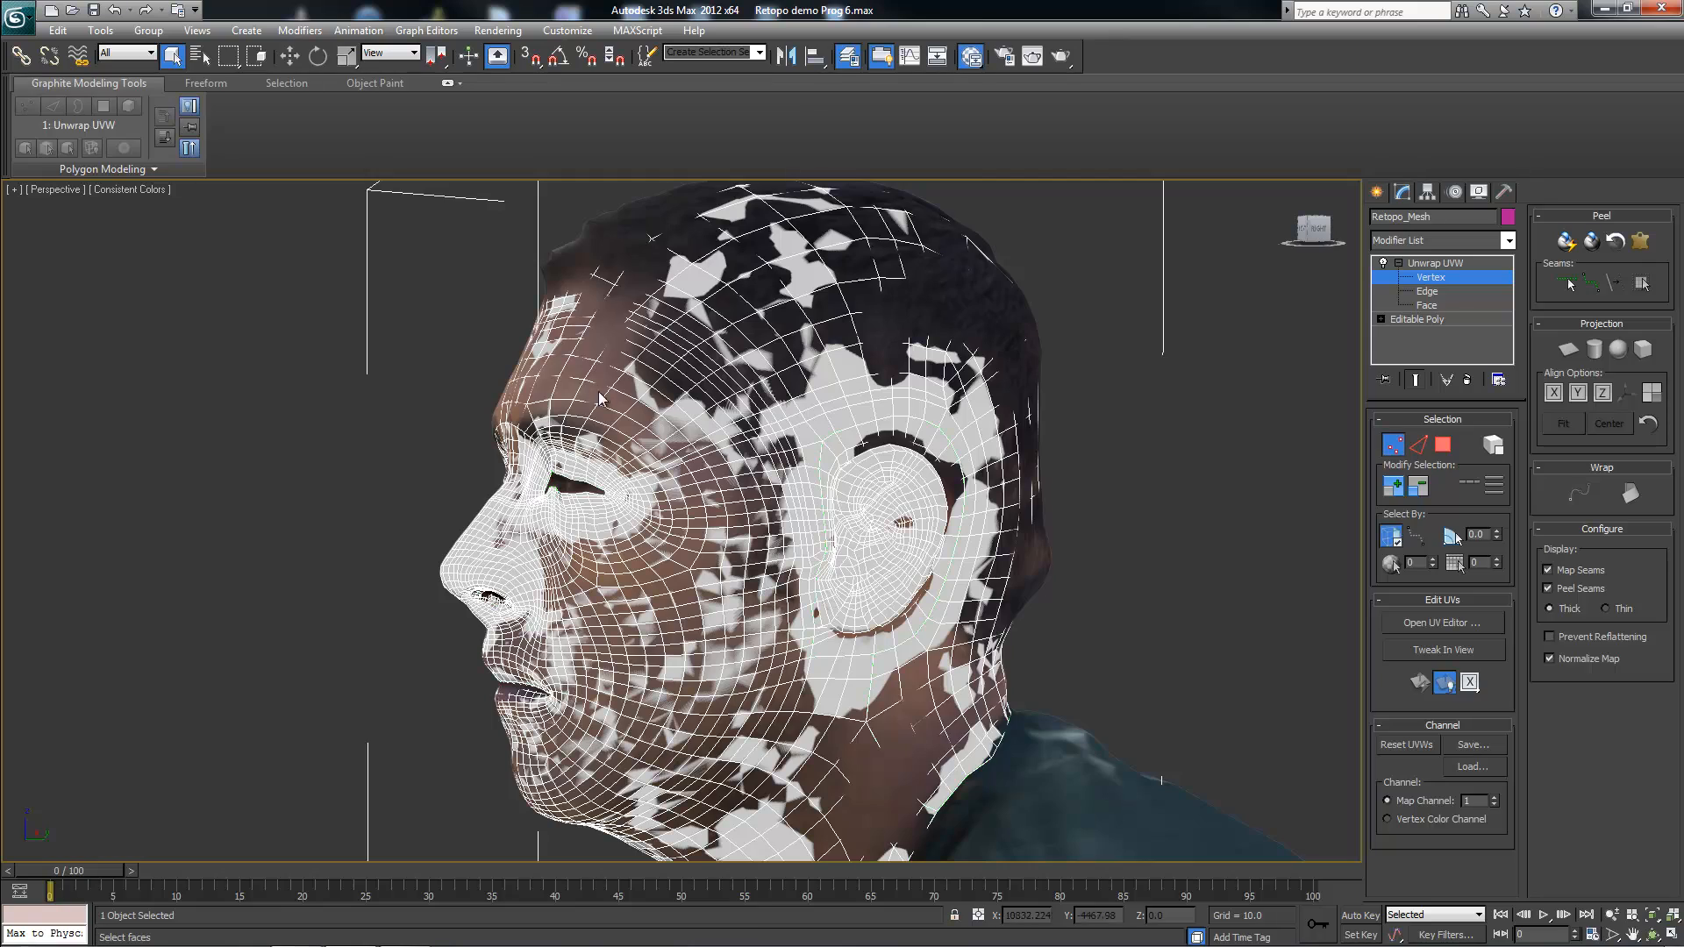
Step: Open Render To Texture for Retopo_Mesh and delete the existing DiffuseMap output element
{"action": "middle_click_drag", "start_coordinate": [927, 559], "coordinate": [1026, 681]}
{"action": "mouse_move", "coordinate": [1023, 517]}
{"action": "middle_mouse_down", "text": "alt"}
{"action": "mouse_move", "coordinate": [928, 511]}
{"action": "mouse_move", "coordinate": [1017, 517]}
{"action": "middle_mouse_up", "text": "alt"}
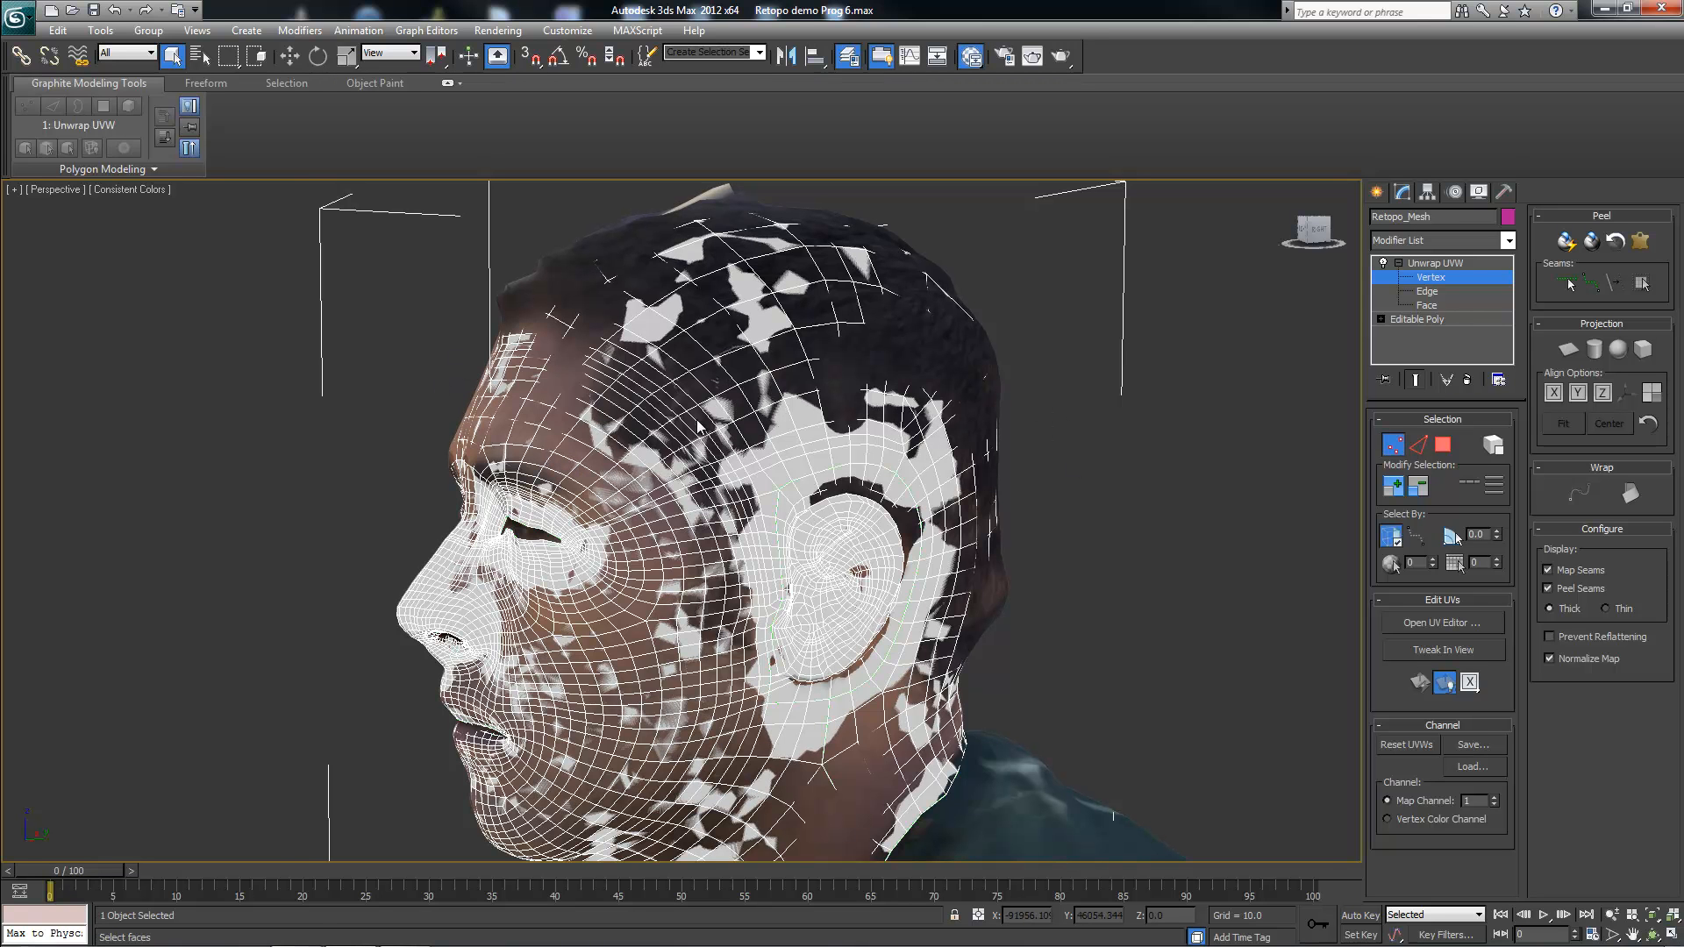
{"action": "key", "text": "0"}
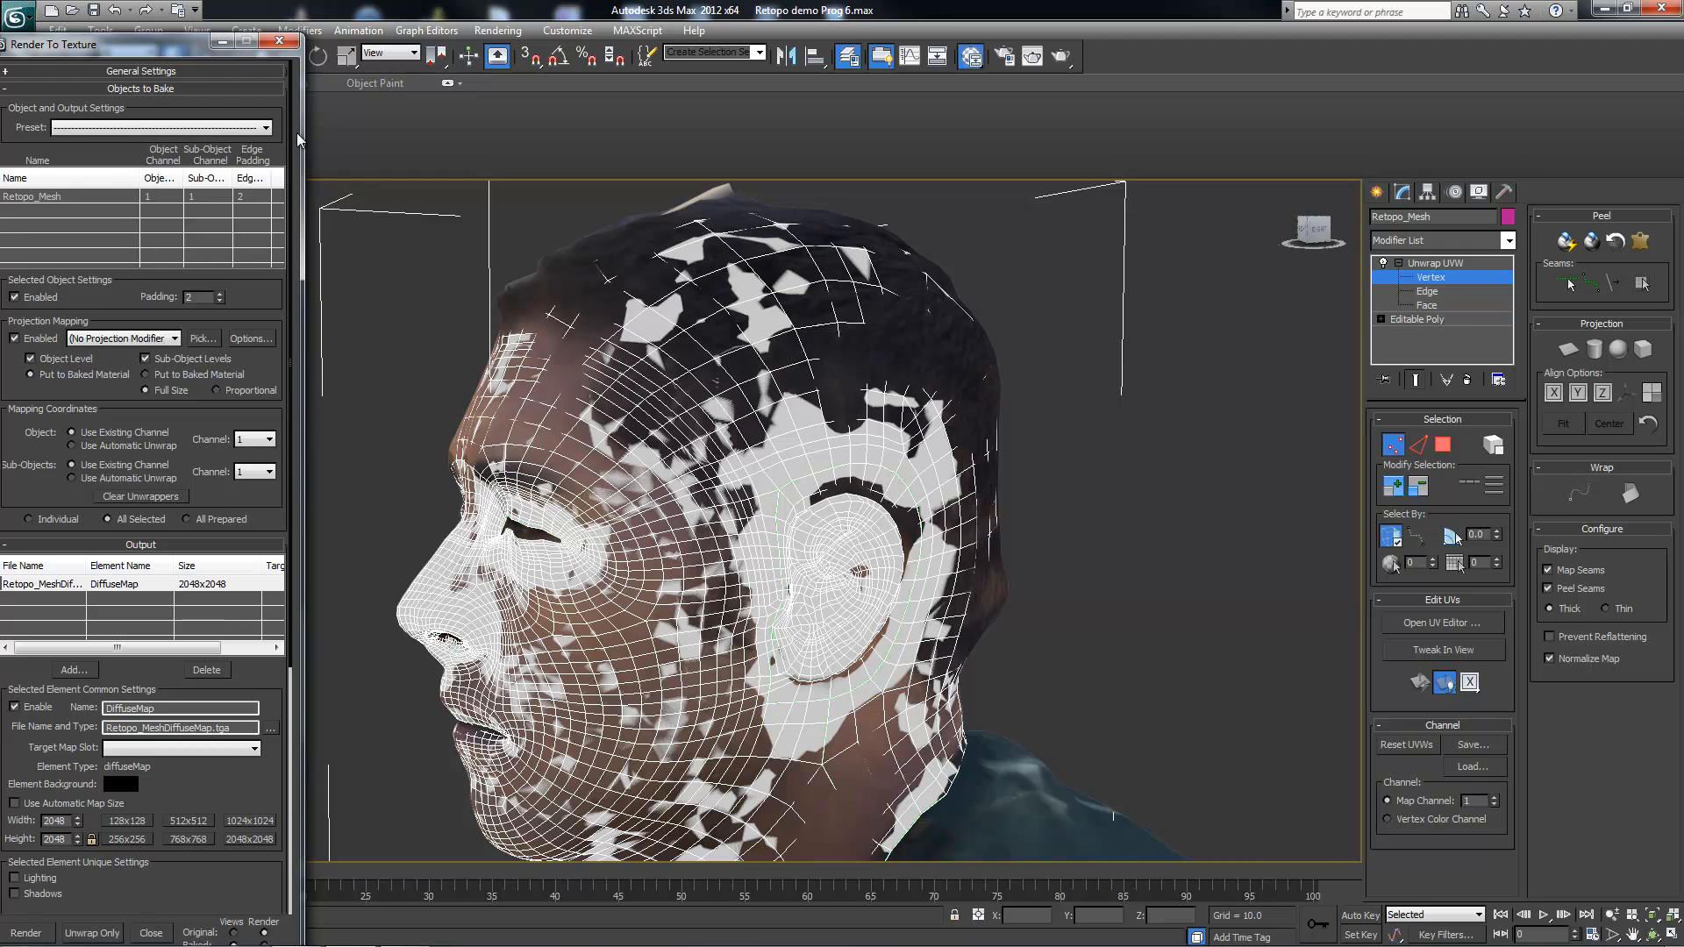
{"action": "left_click_drag", "start_coordinate": [160, 50], "coordinate": [406, 34]}
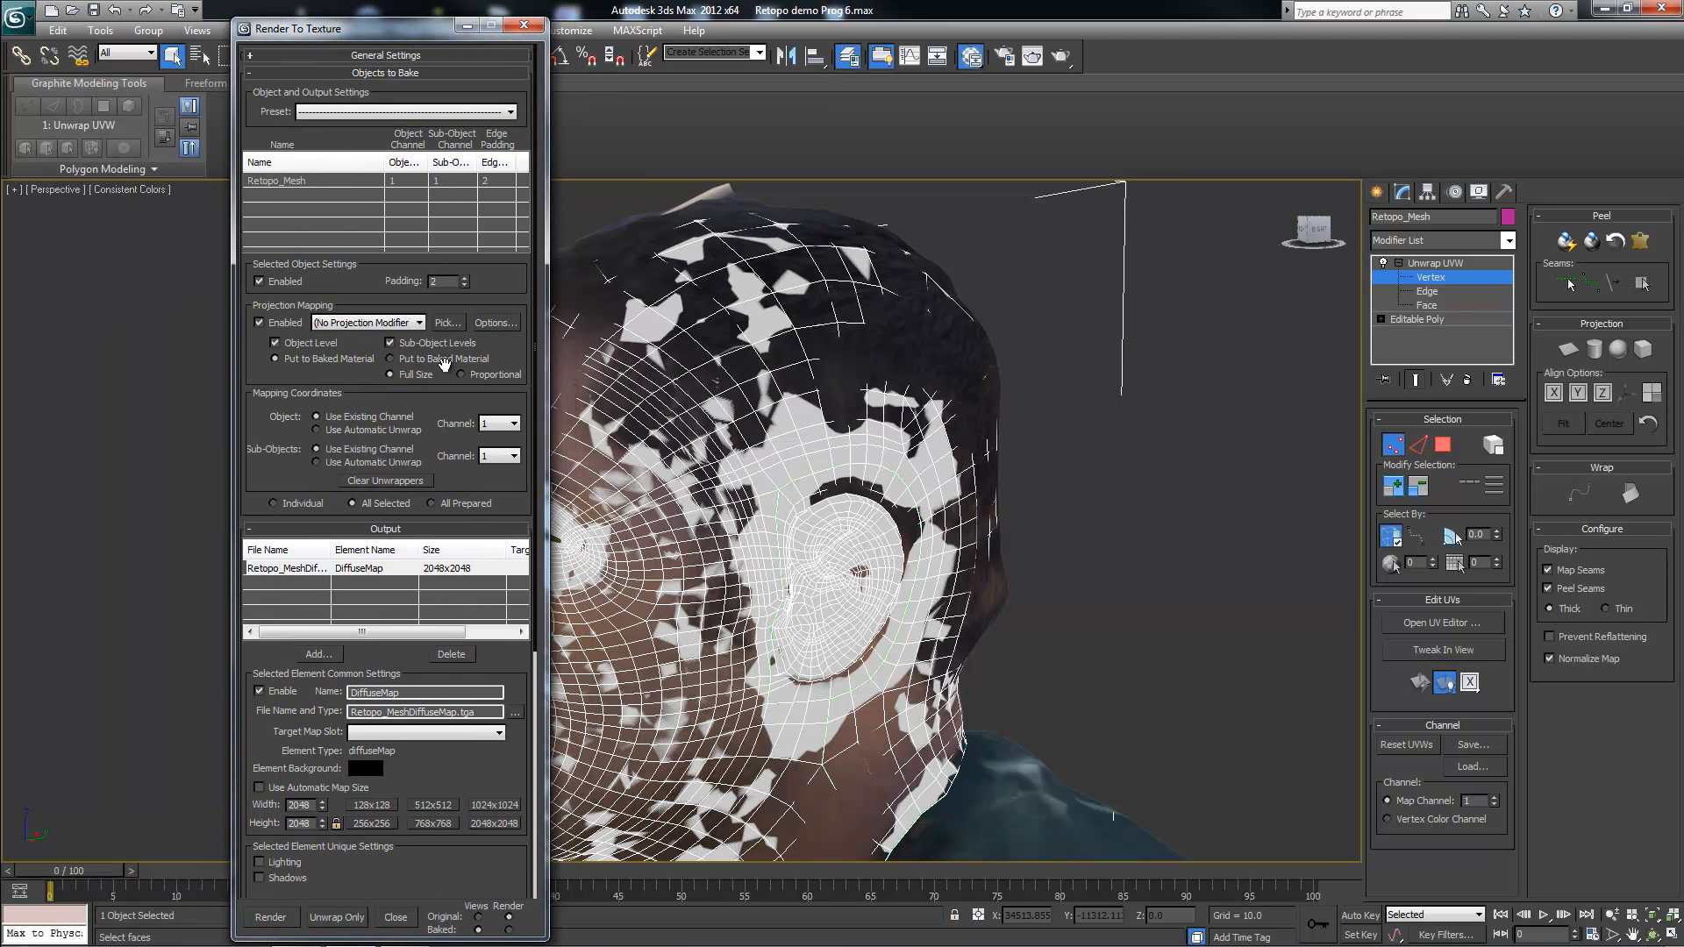
{"action": "left_click", "coordinate": [268, 570]}
{"action": "left_click", "coordinate": [452, 654]}
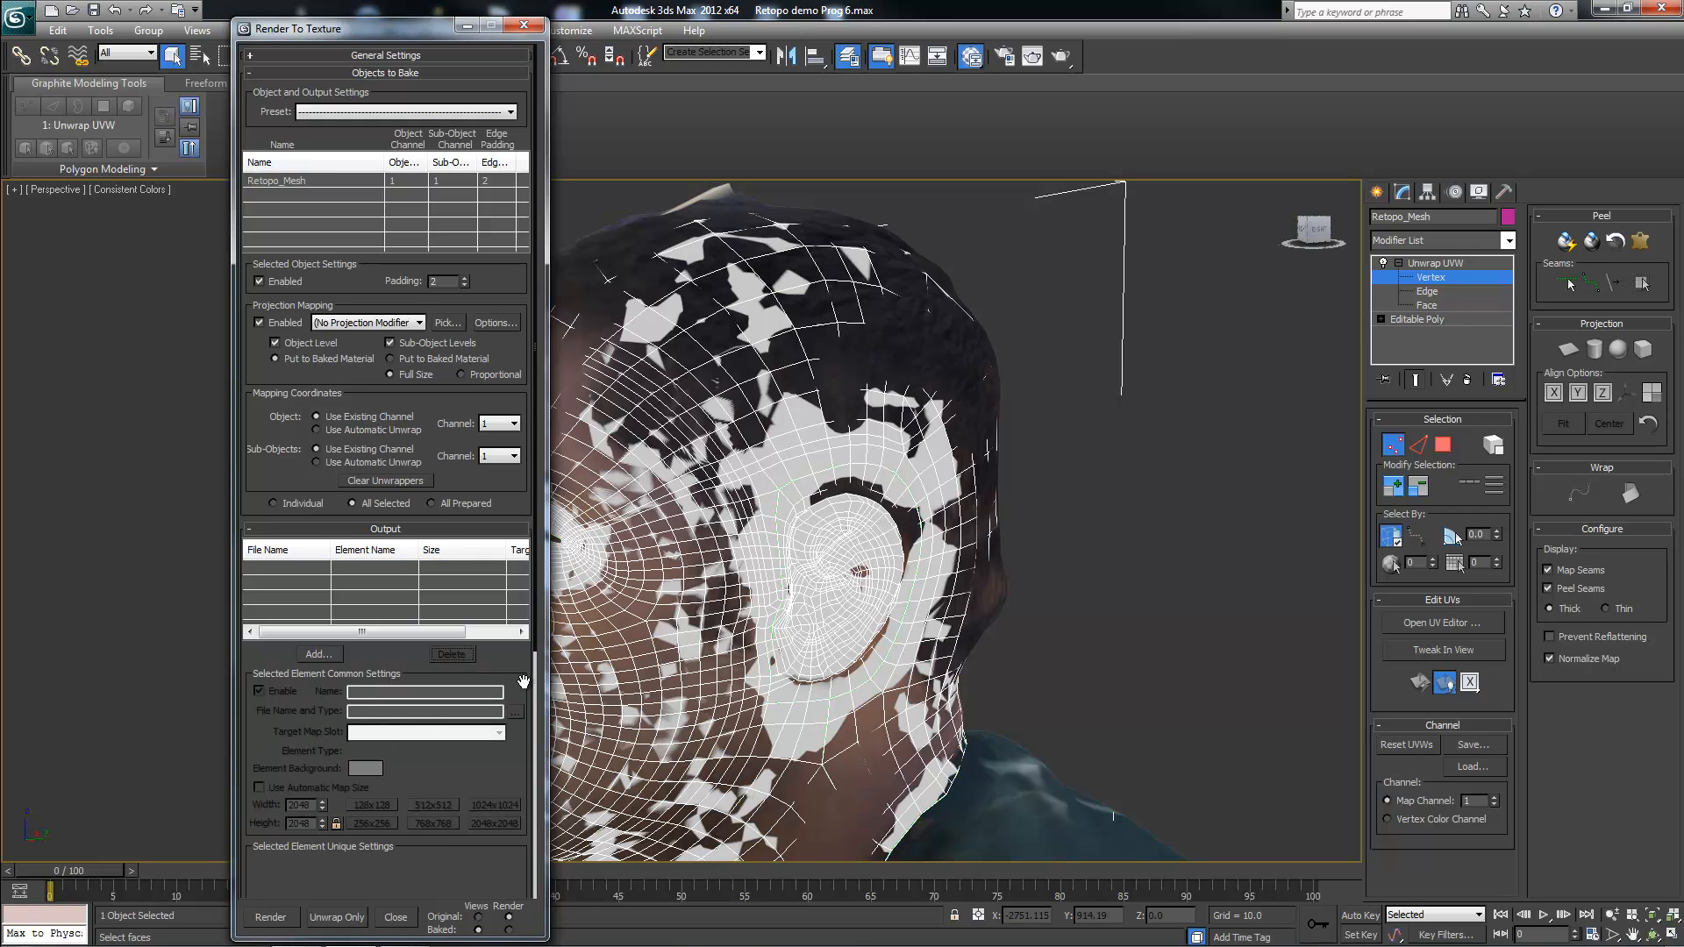
{"action": "left_click_drag", "start_coordinate": [497, 818], "coordinate": [495, 909]}
{"action": "left_click", "coordinate": [448, 324]}
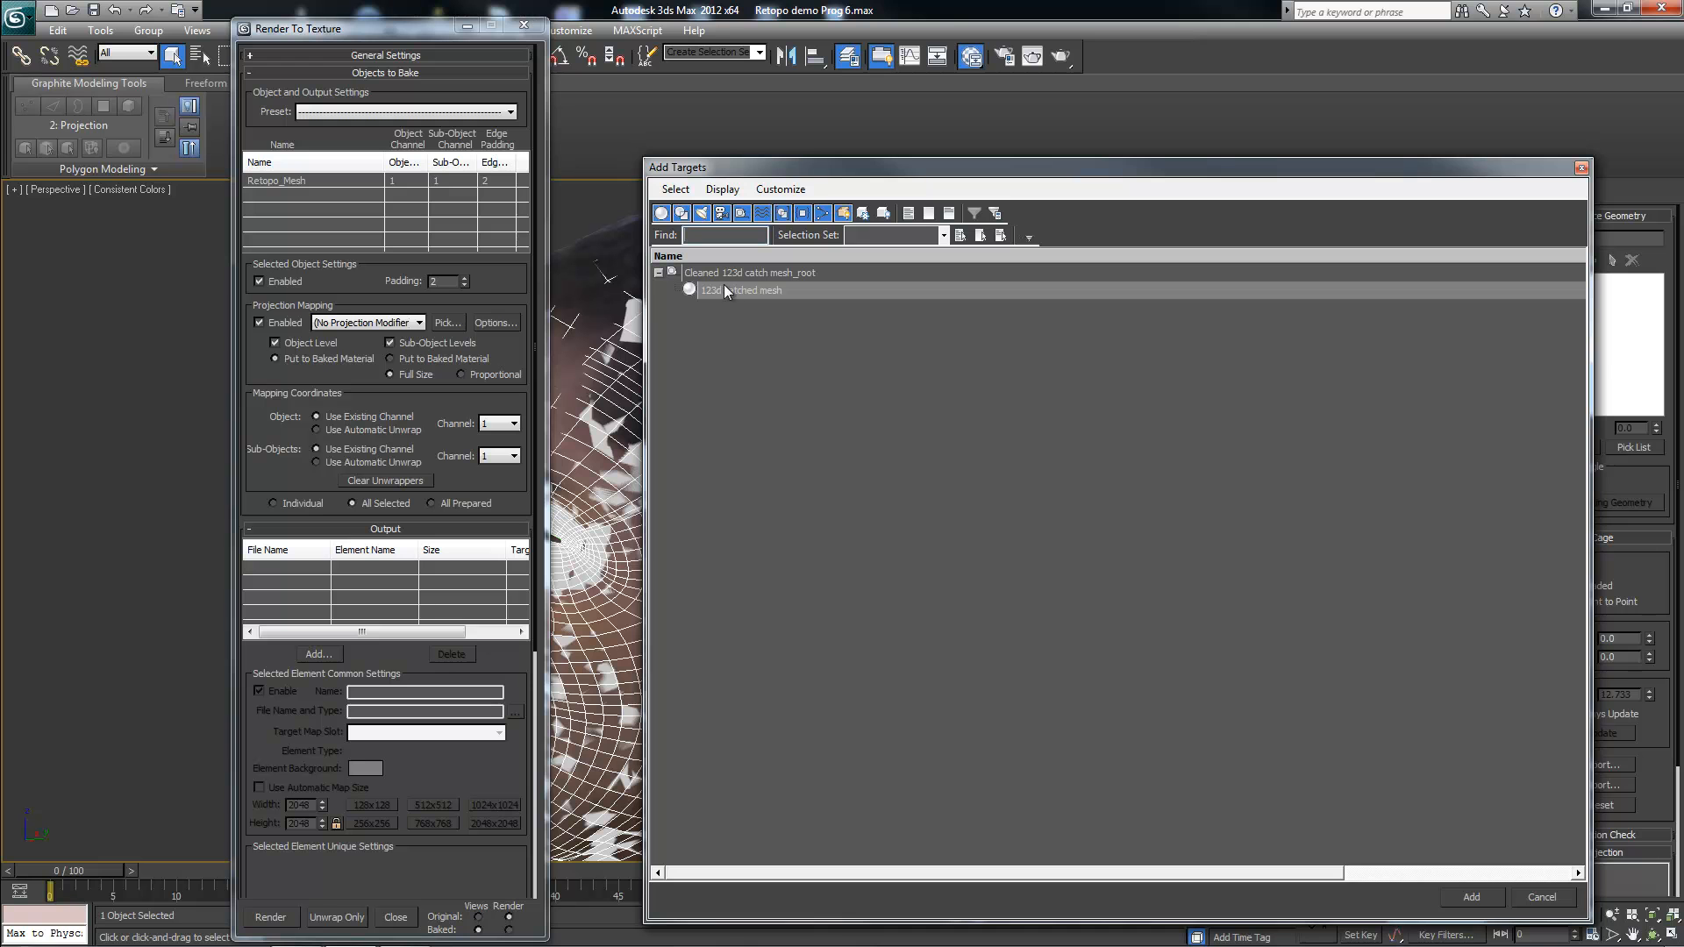
{"action": "left_click", "coordinate": [1581, 166]}
Step: Freeze the 123d reference layer and check which projection targets the target list offers
{"action": "left_click_drag", "start_coordinate": [430, 28], "coordinate": [414, 87]}
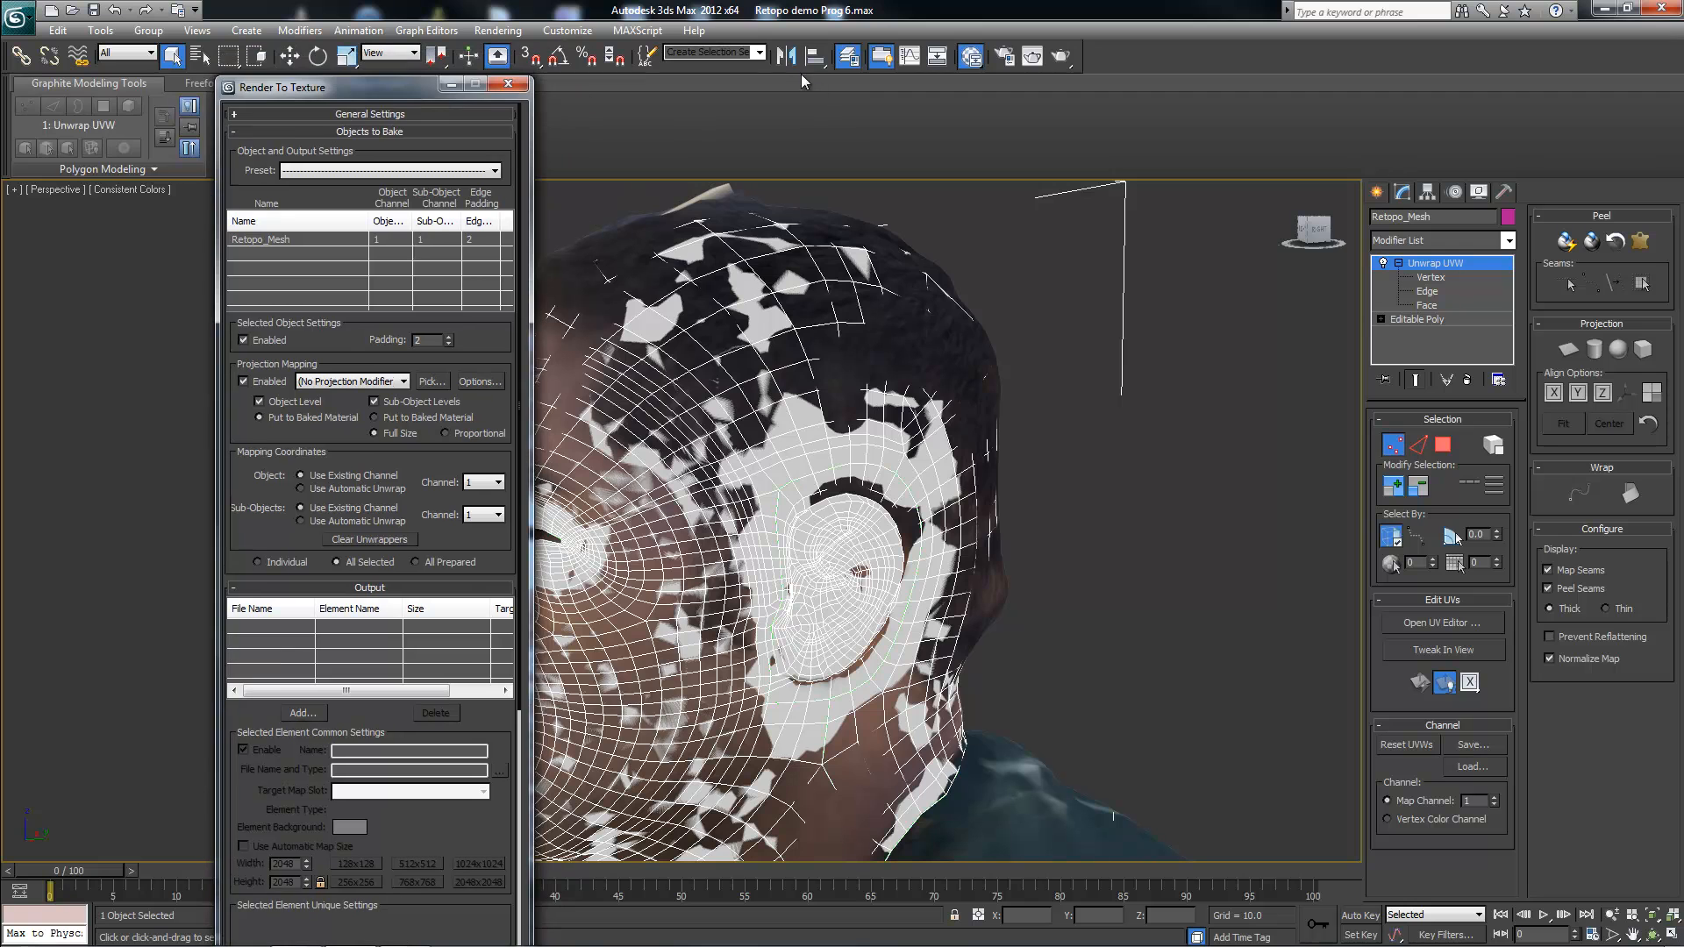
{"action": "left_click", "coordinate": [848, 58]}
{"action": "left_click", "coordinate": [849, 57]}
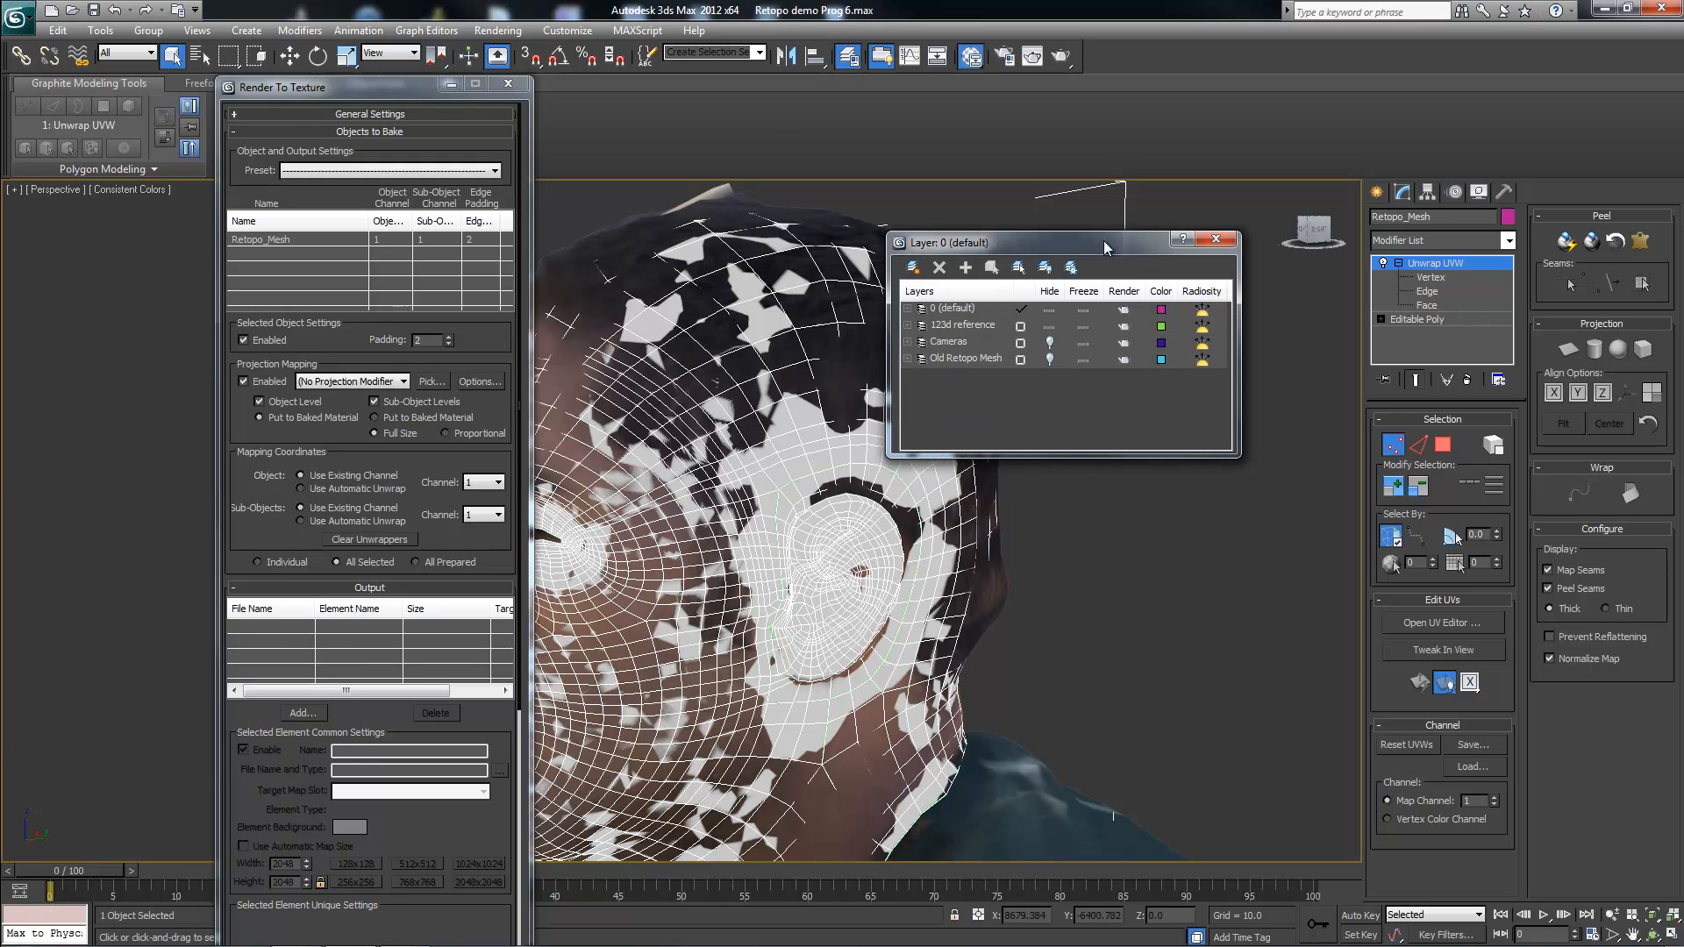
{"action": "left_click", "coordinate": [1144, 311]}
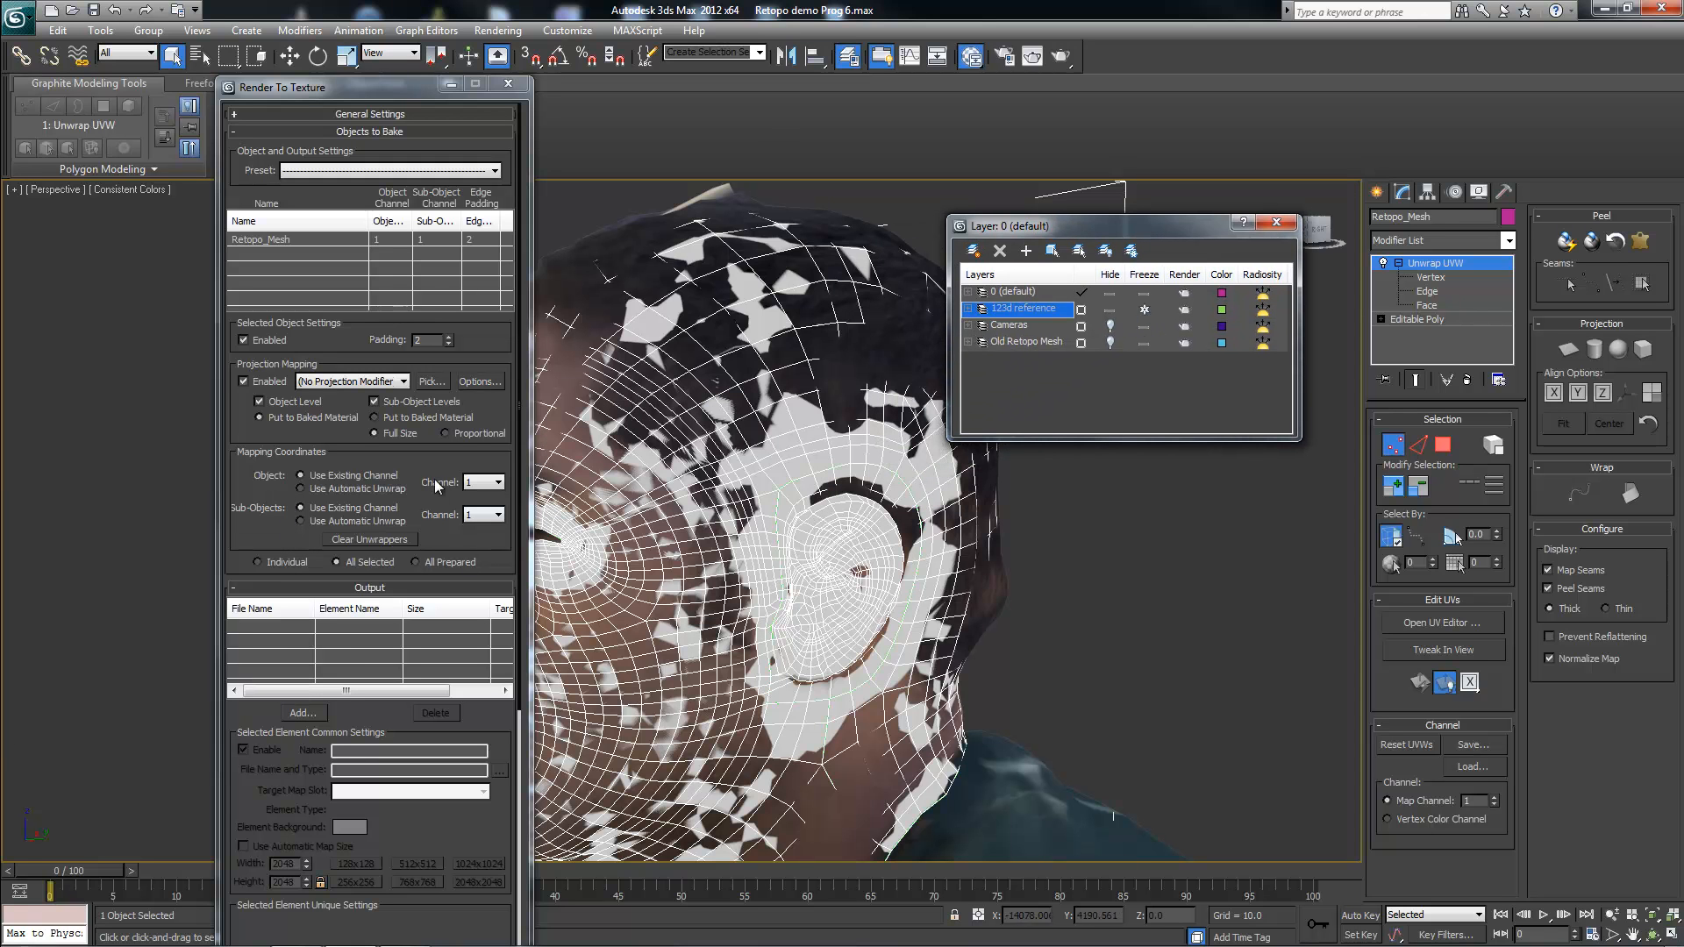
{"action": "left_click", "coordinate": [432, 381]}
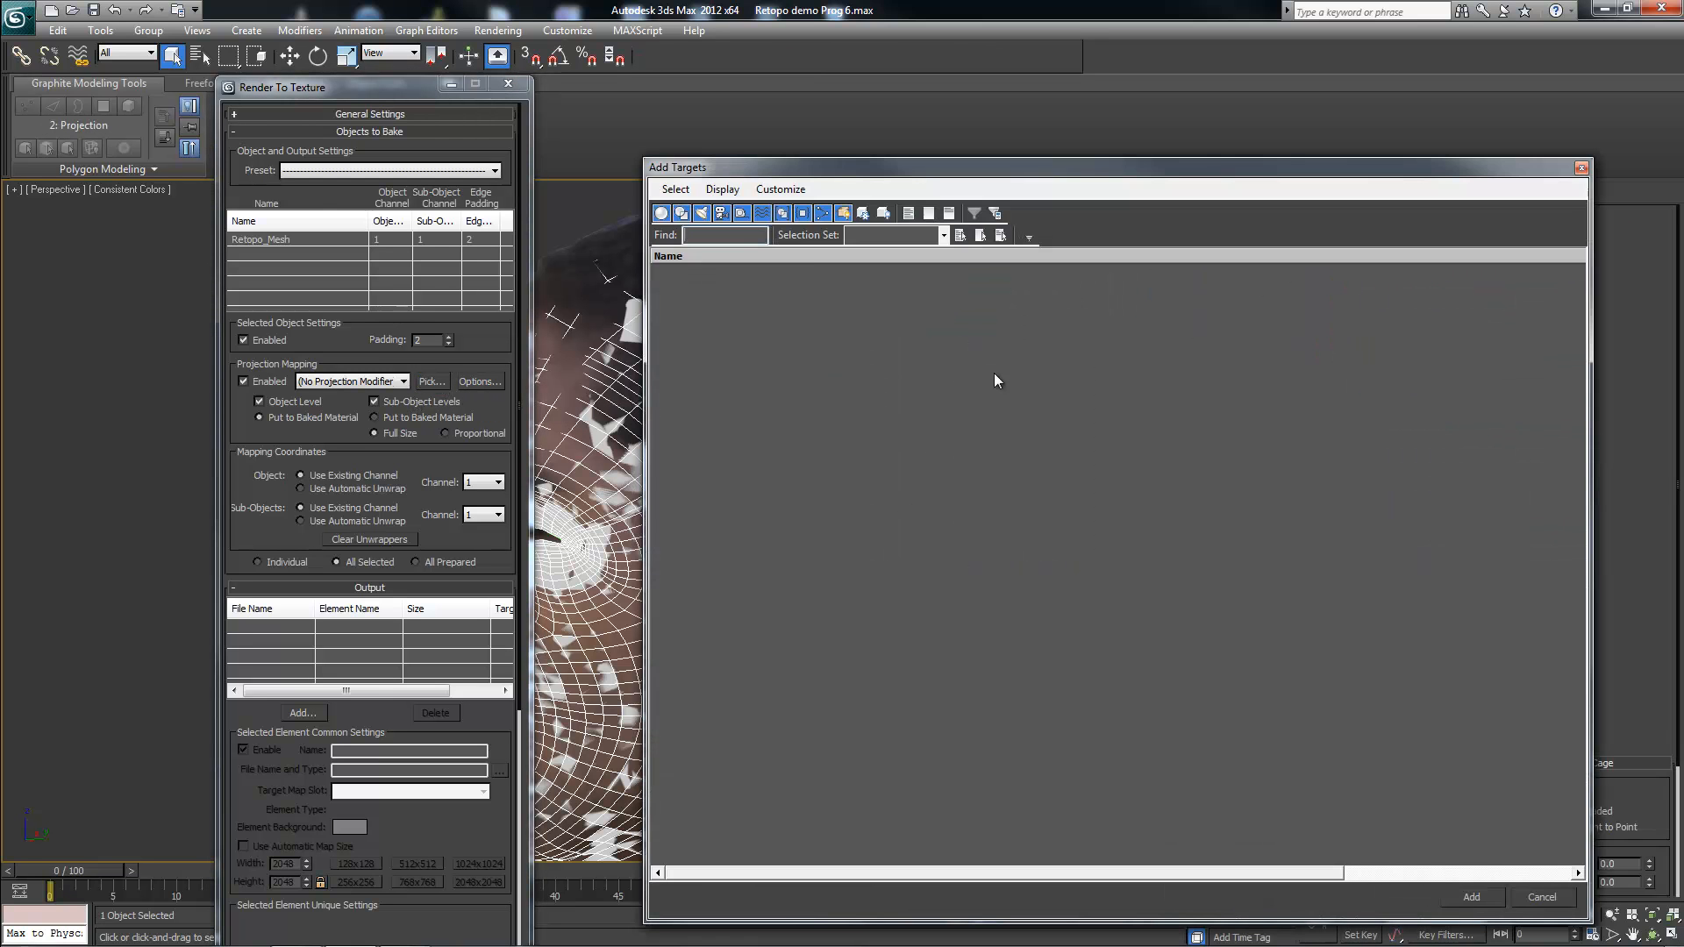
{"action": "left_click", "coordinate": [1582, 168]}
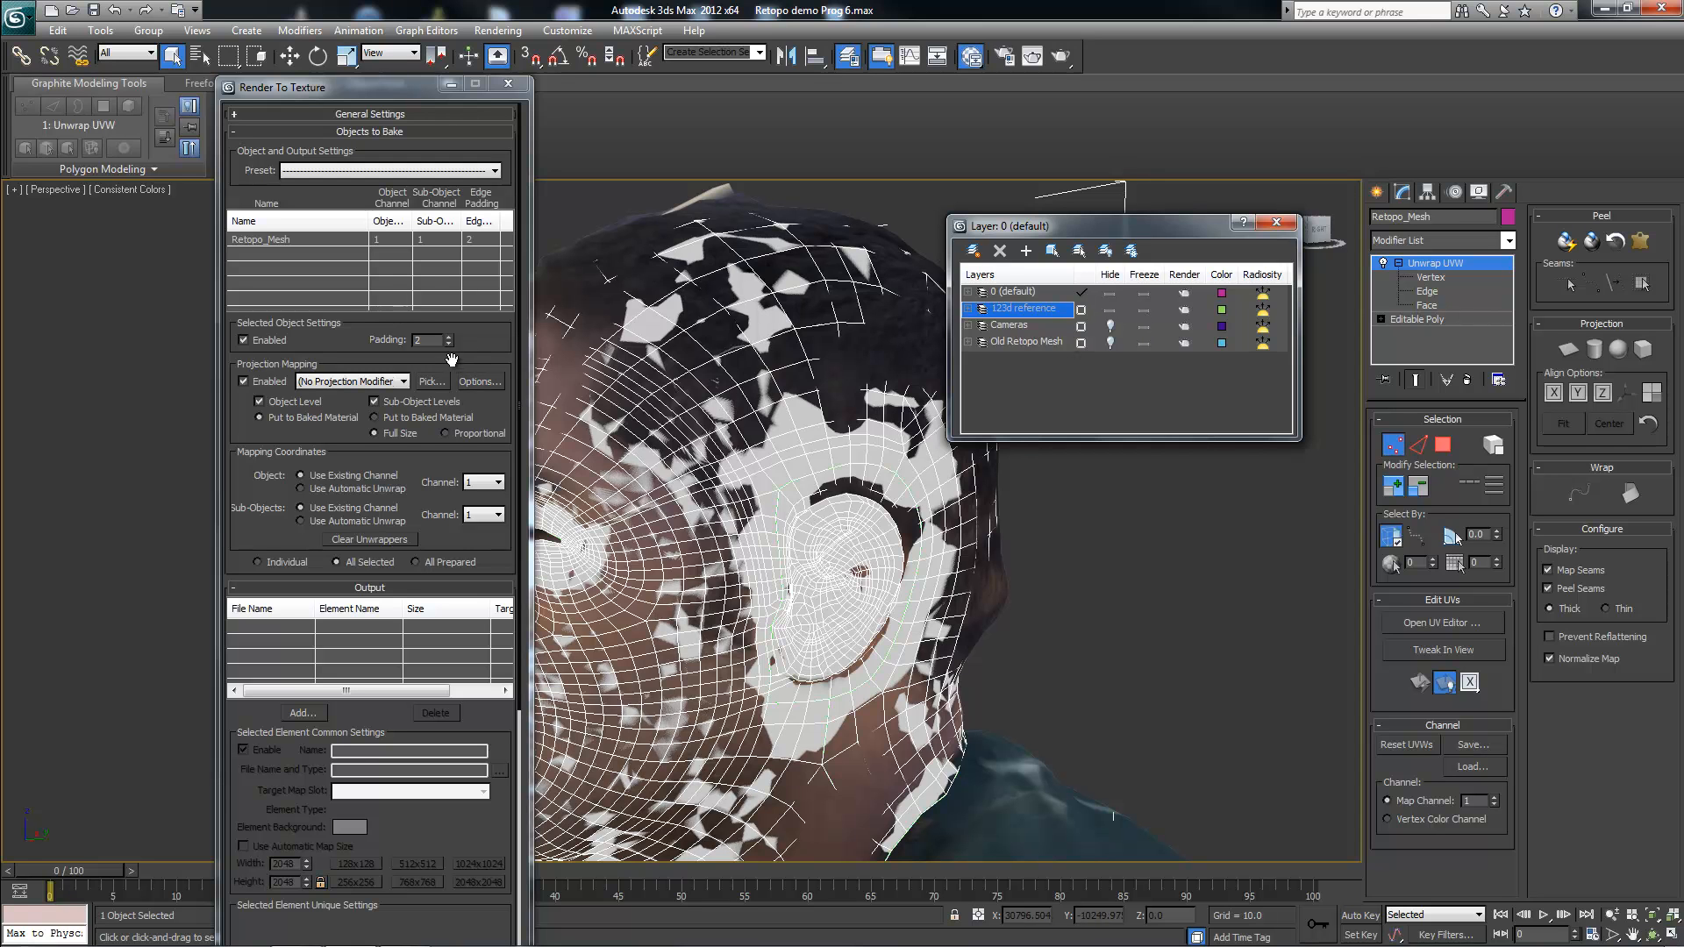
Step: Add the 123d catched mesh as the projection target for Retopo_Mesh
{"action": "left_click", "coordinate": [432, 382]}
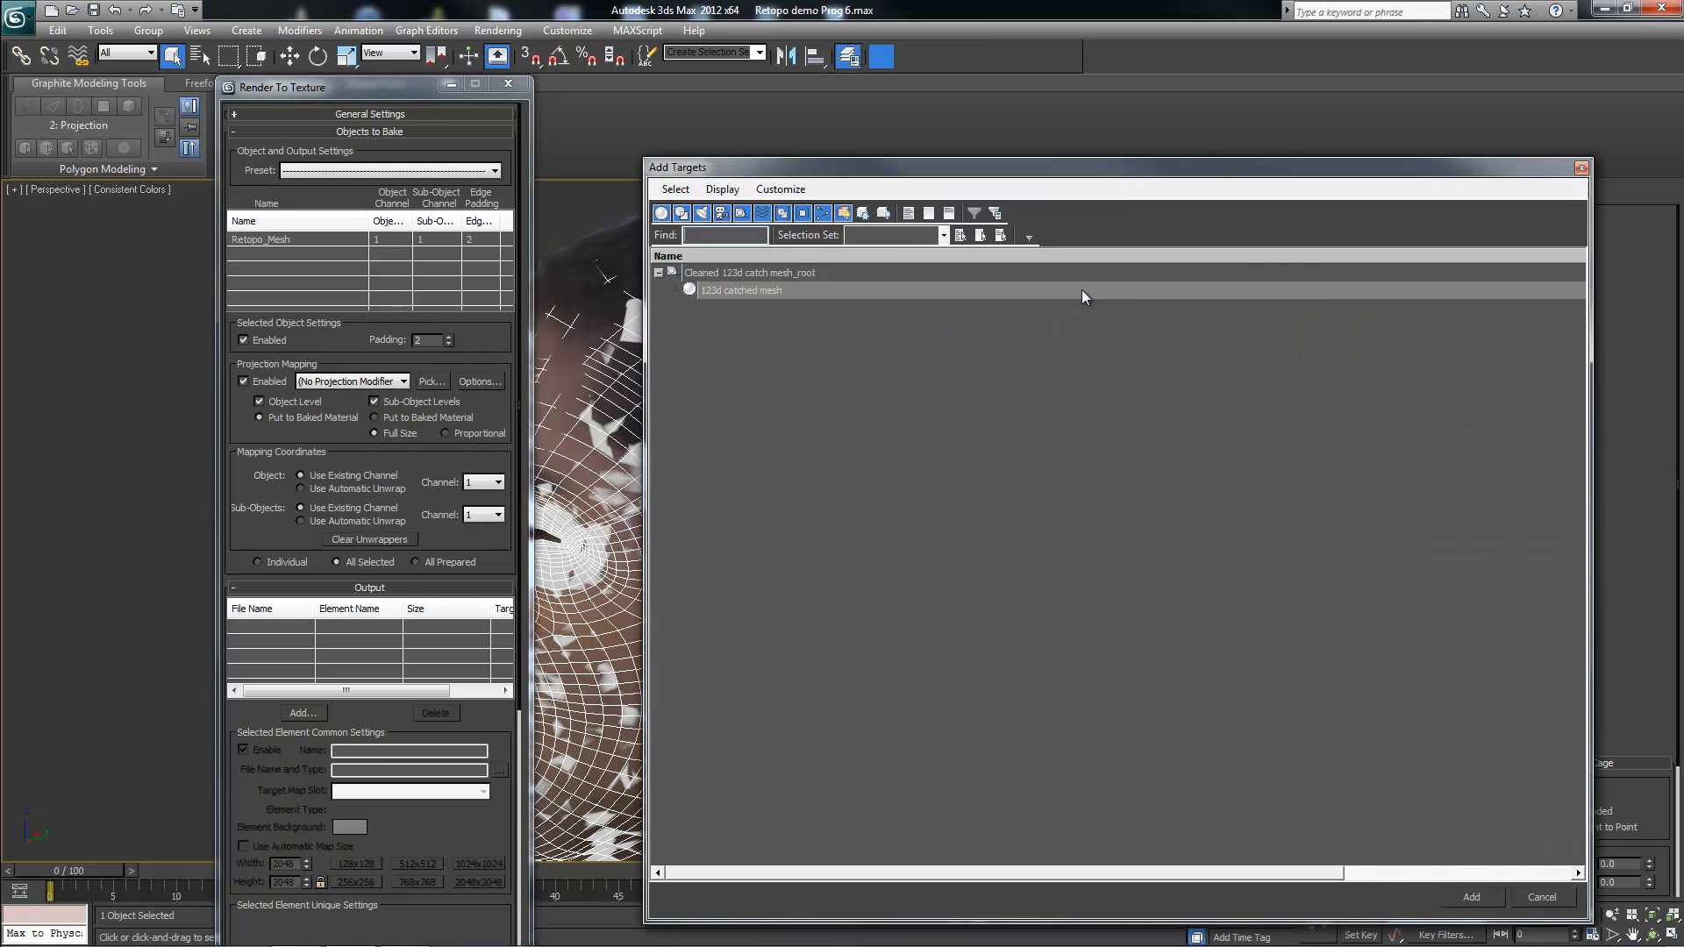
{"action": "left_click", "coordinate": [756, 290]}
{"action": "left_click", "coordinate": [1469, 896]}
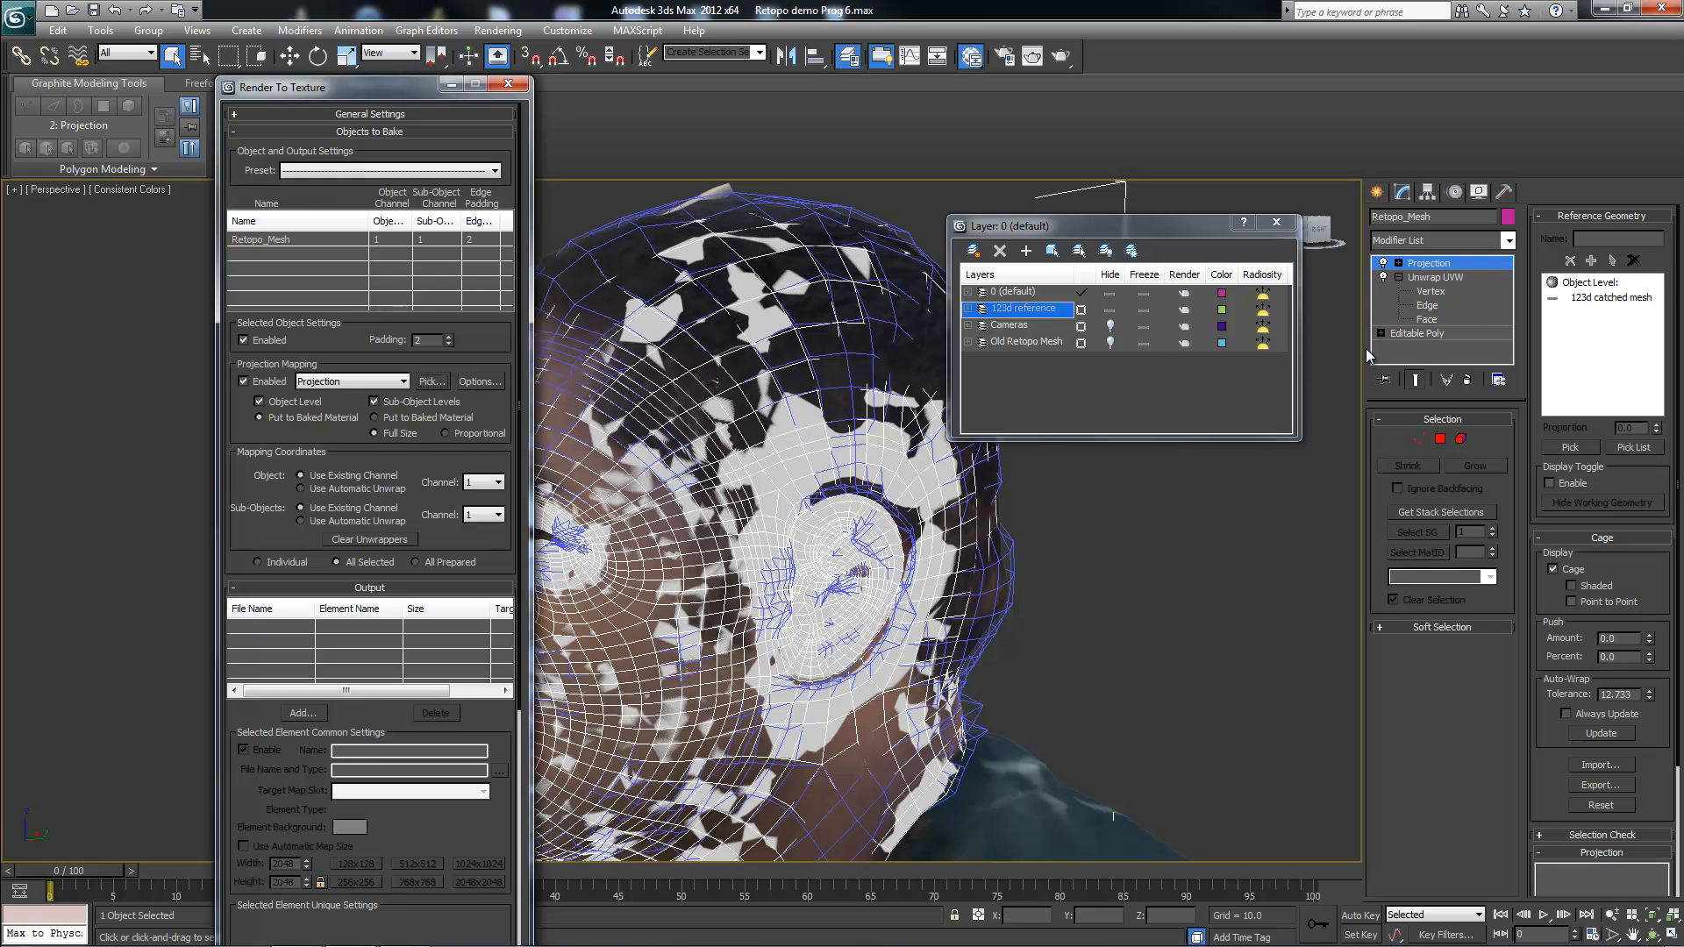
Step: Reset the projection cage around the head mesh and close the layer manager
{"action": "middle_click_drag", "start_coordinate": [890, 518], "coordinate": [1016, 476], "text": "alt"}
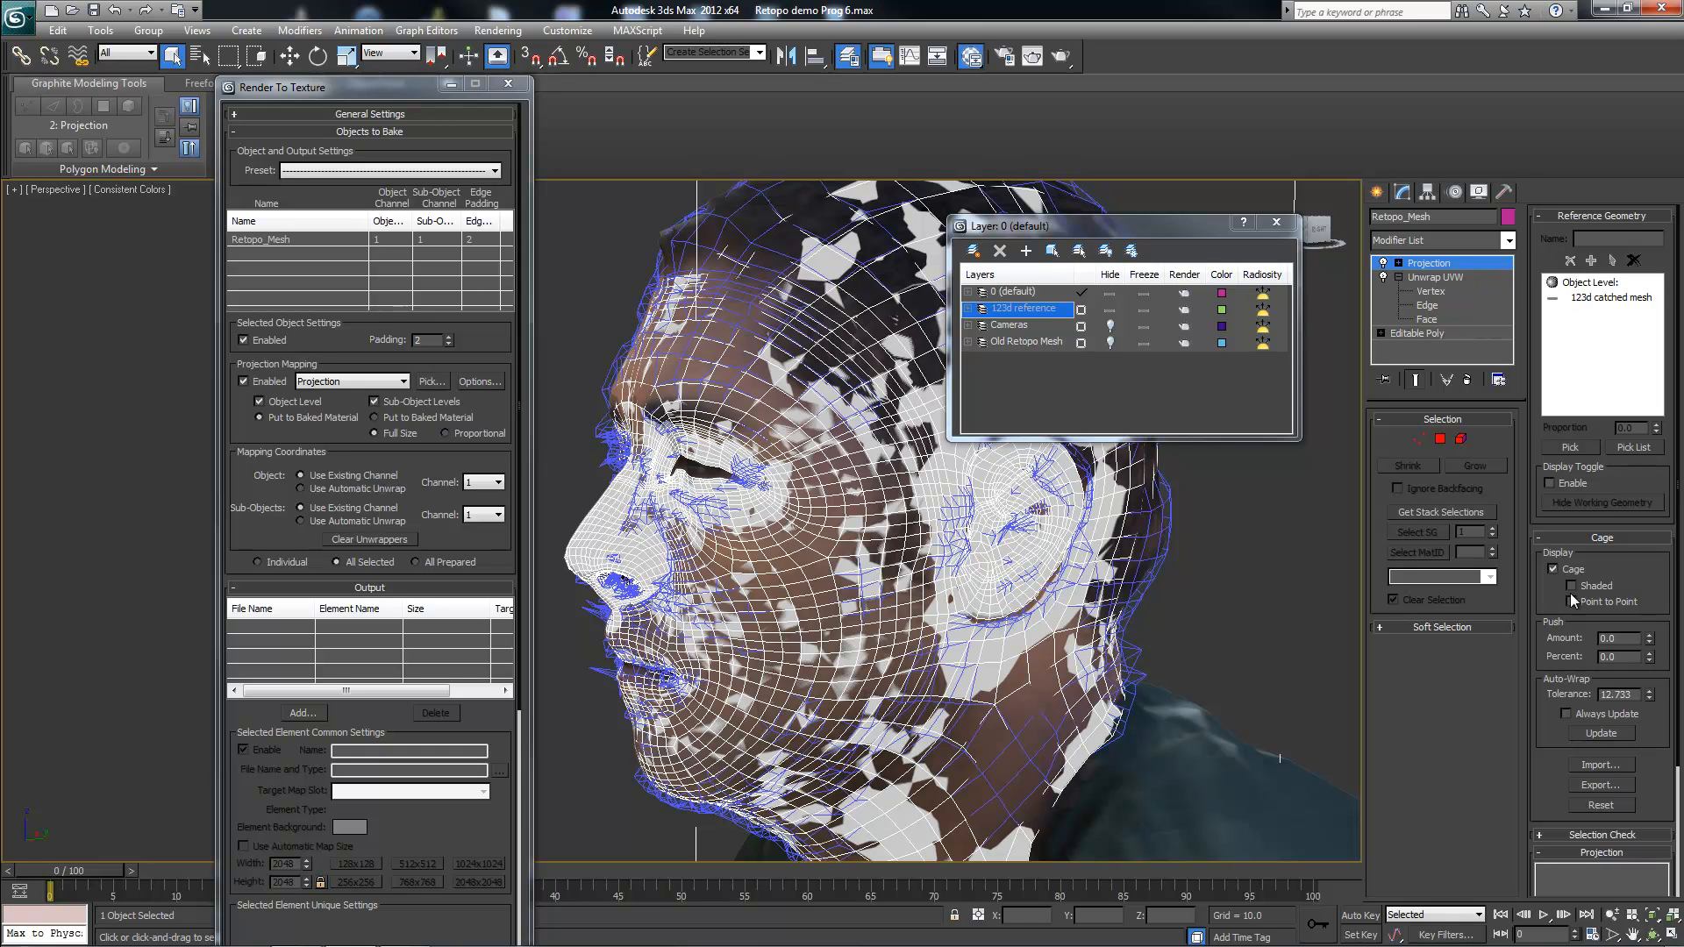
{"action": "left_click", "coordinate": [1611, 805]}
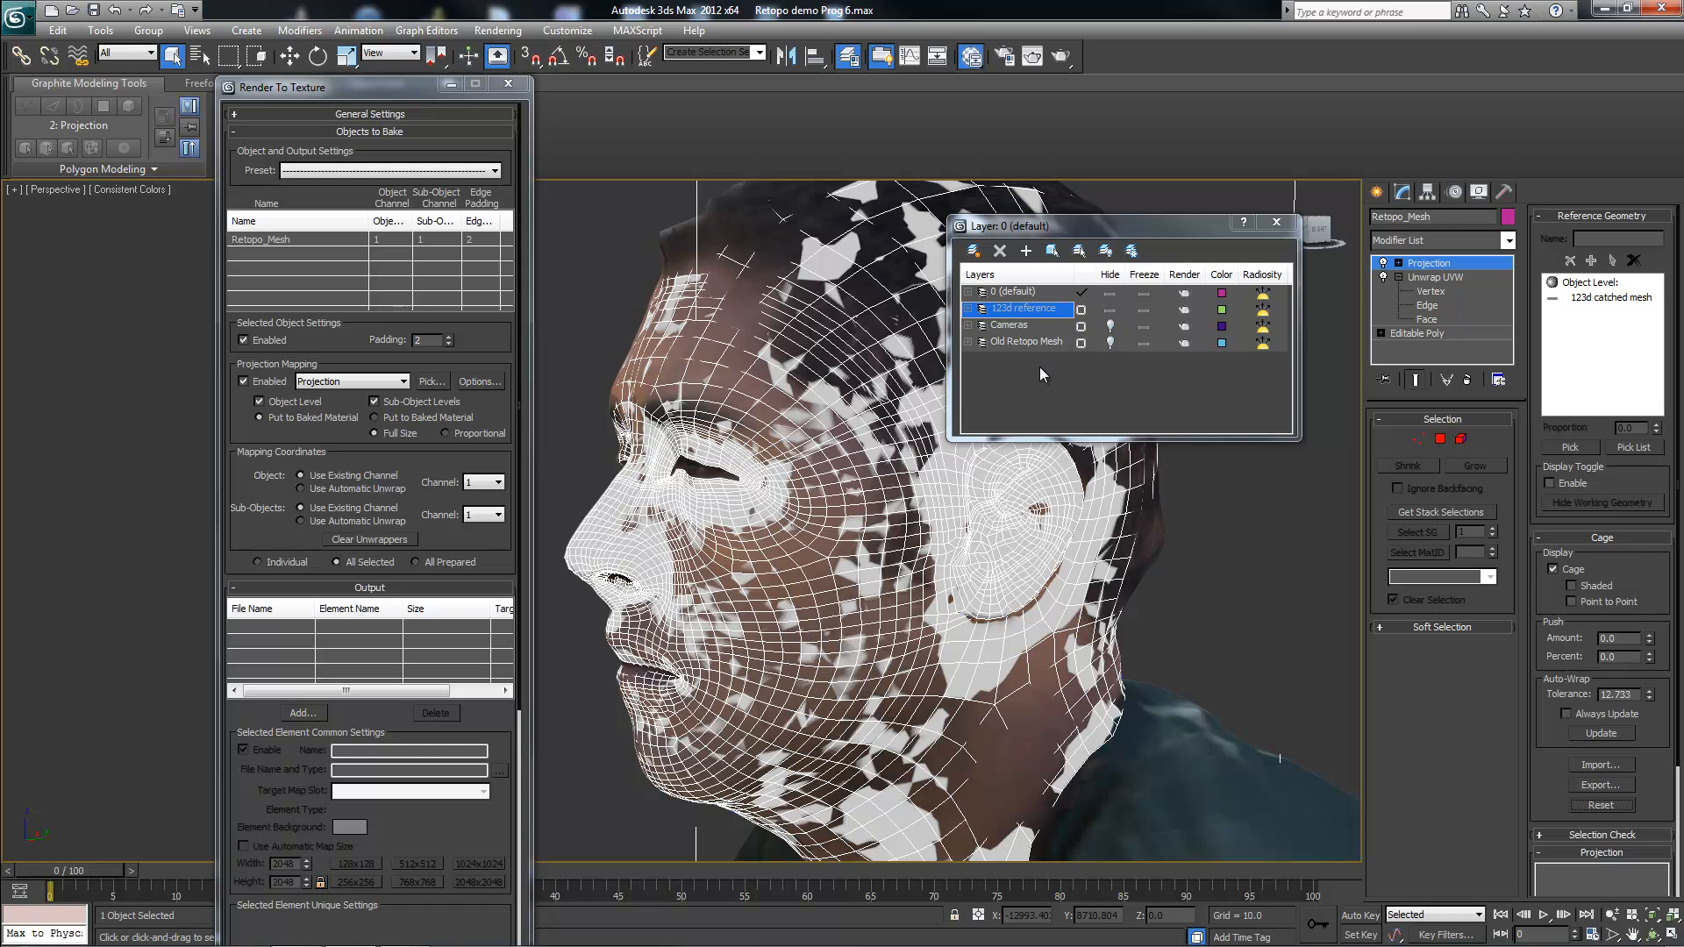
{"action": "left_click", "coordinate": [1279, 227]}
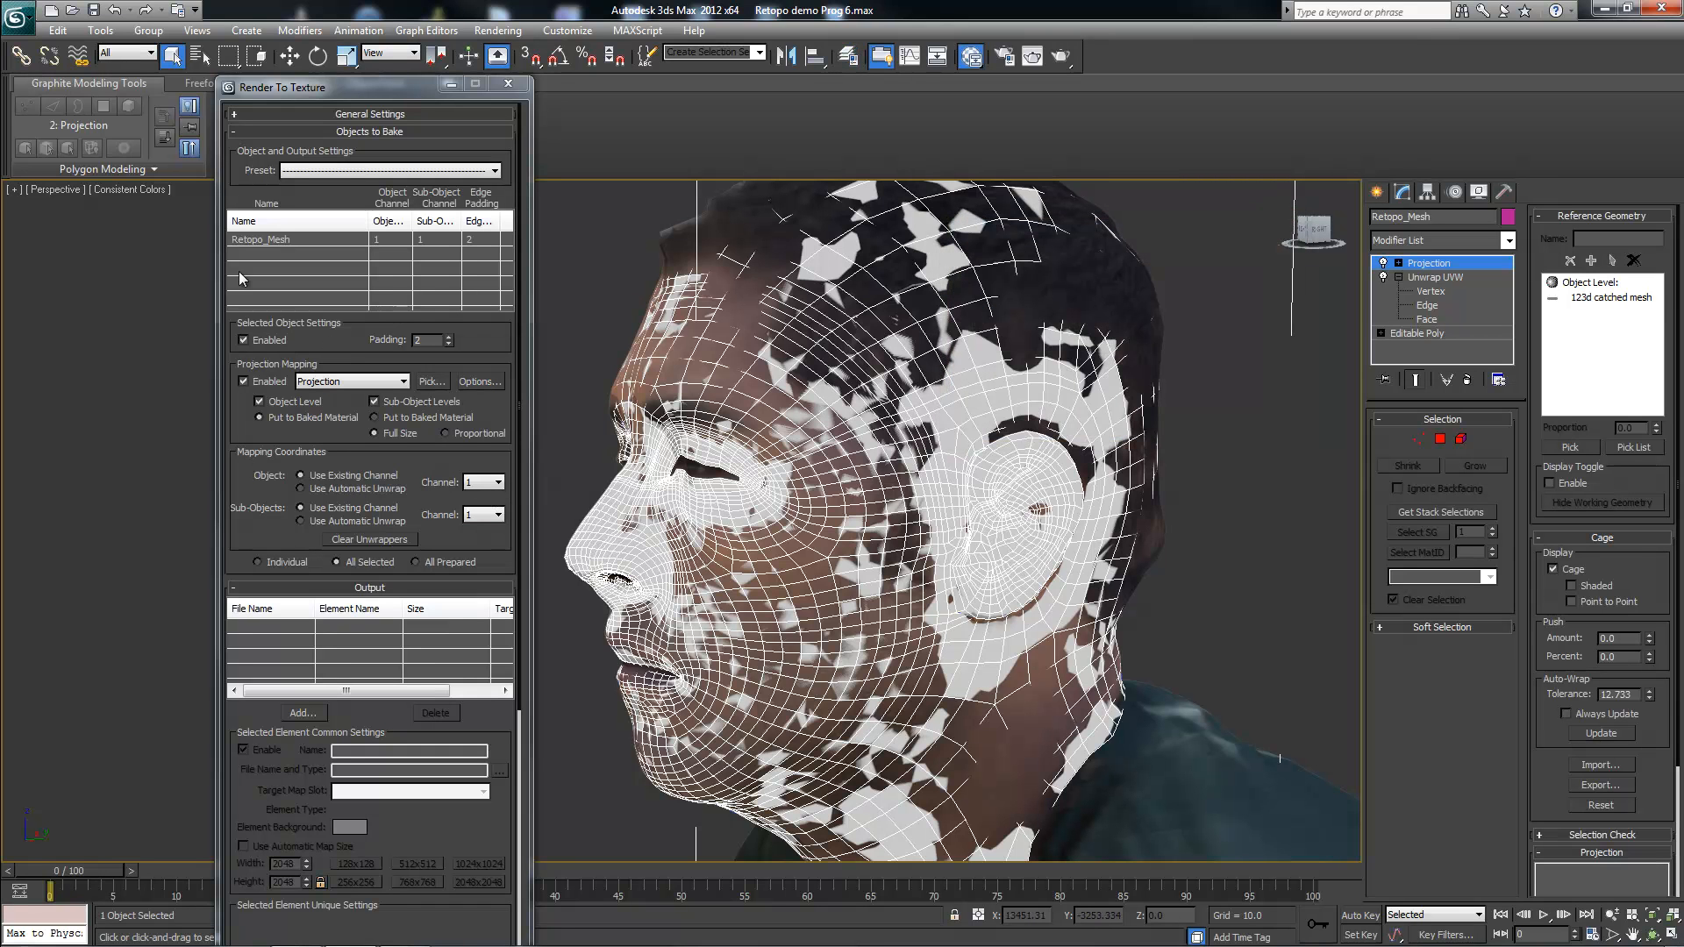
Step: Add a DiffuseMap output element with Diffuse Color as its target map slot
{"action": "left_click_drag", "start_coordinate": [240, 443], "coordinate": [249, 379]}
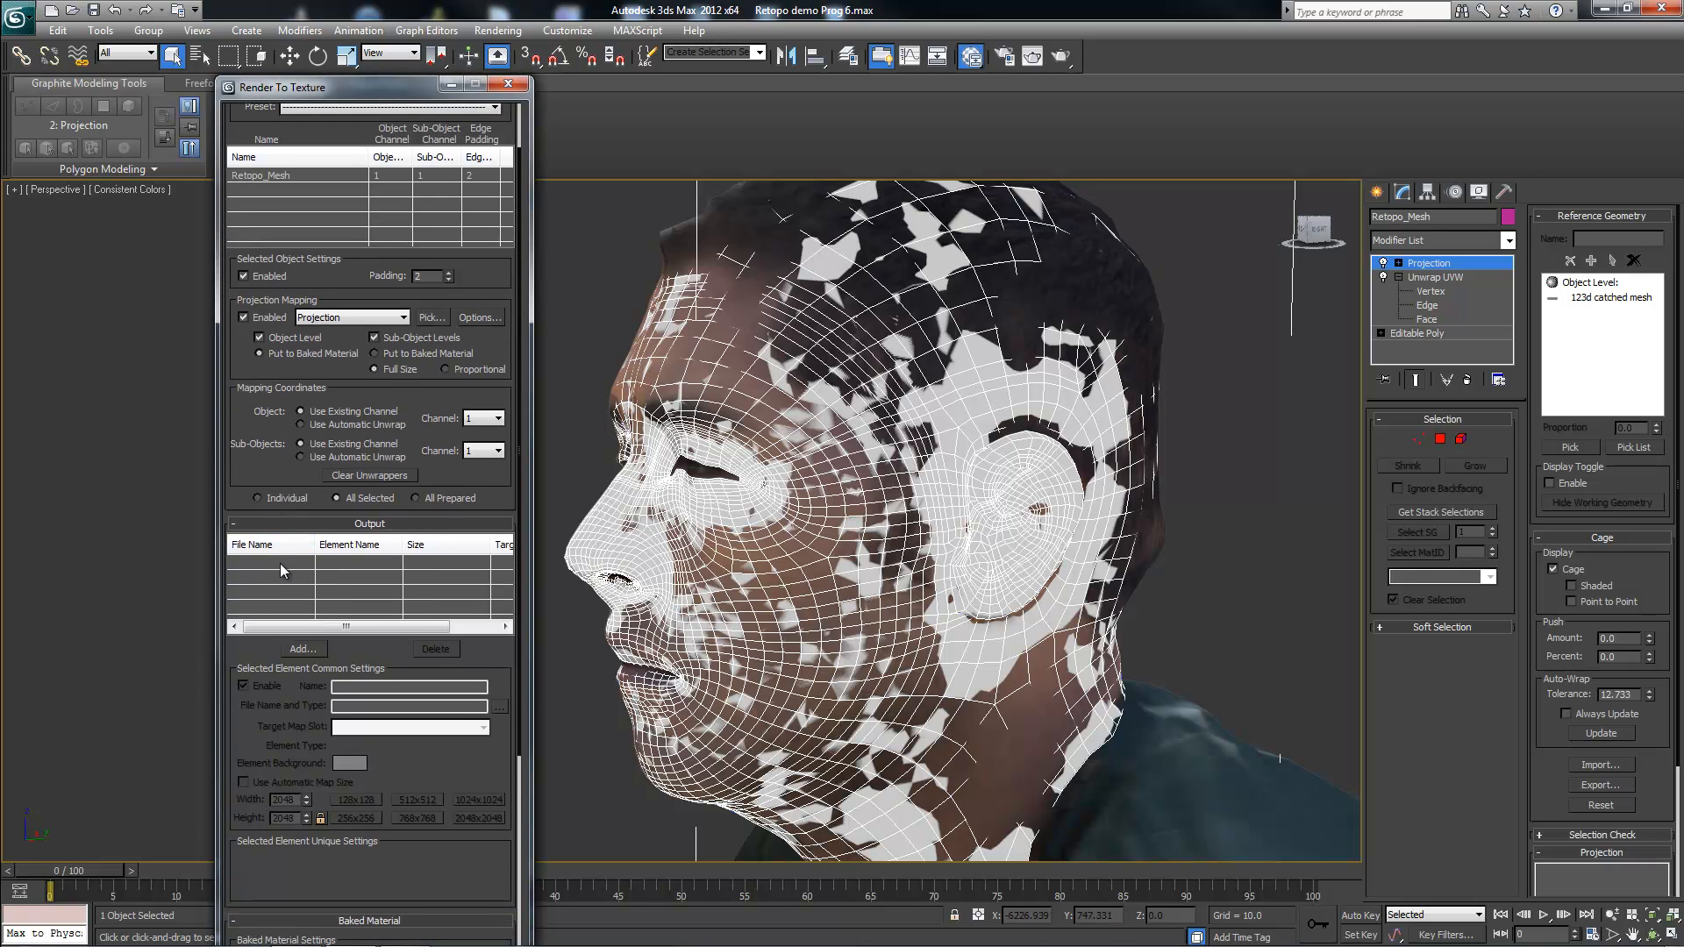
{"action": "left_click_drag", "start_coordinate": [248, 490], "coordinate": [248, 483]}
{"action": "left_click", "coordinate": [290, 642]}
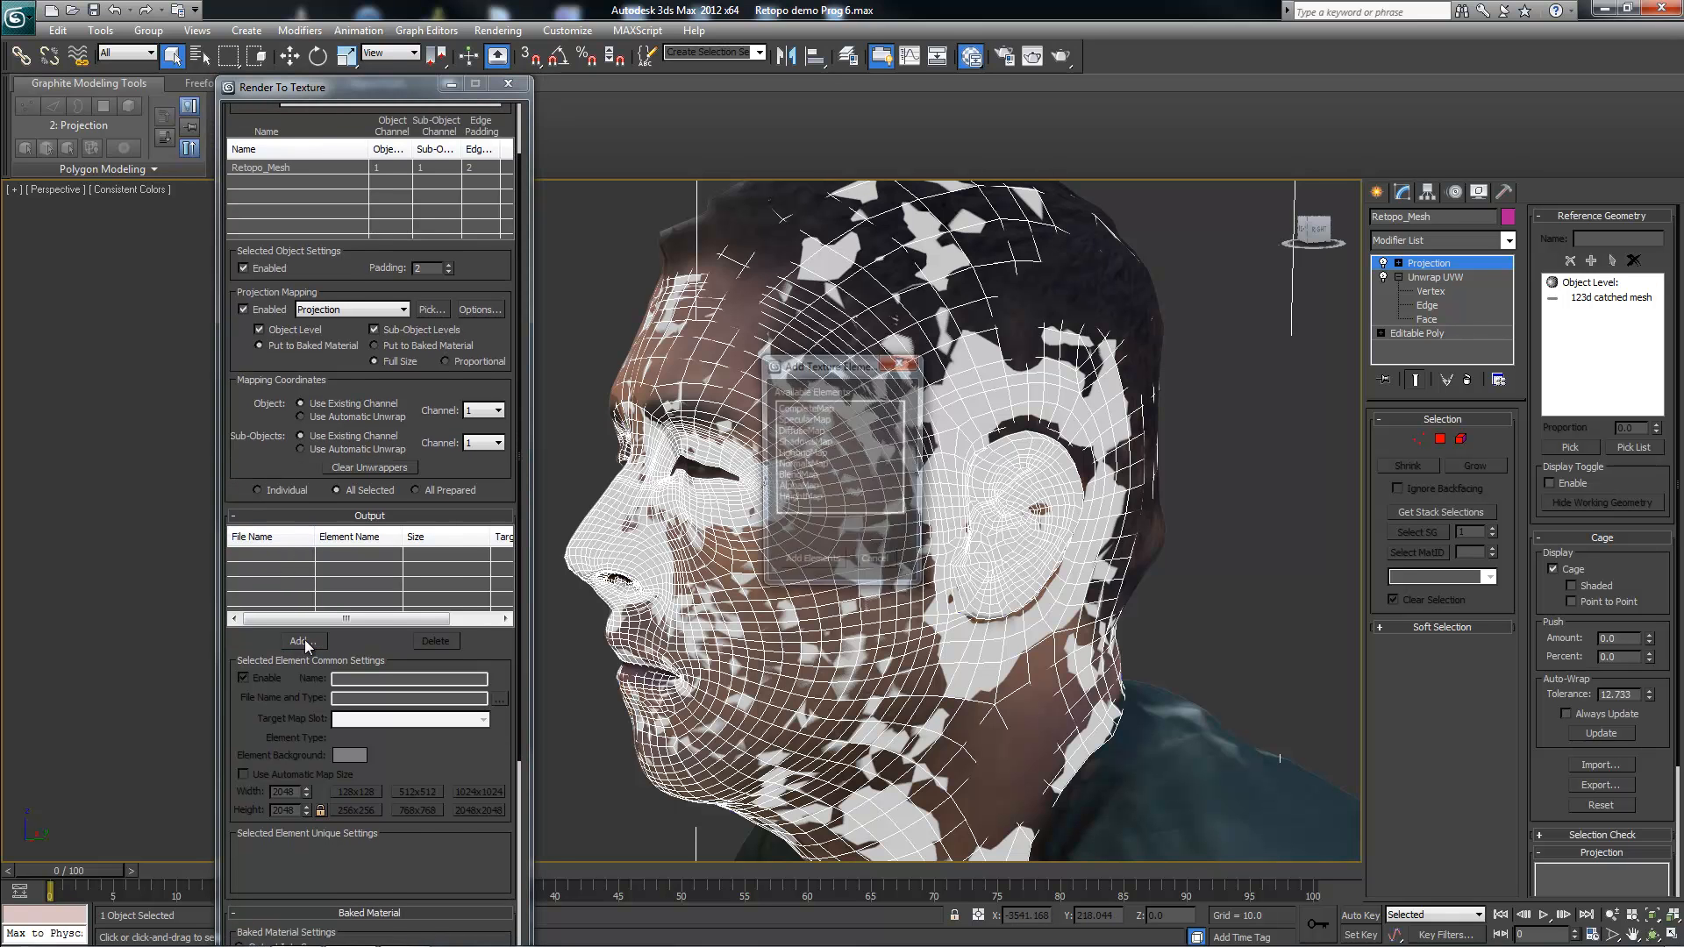
{"action": "left_click", "coordinate": [799, 430]}
{"action": "left_click", "coordinate": [810, 565]}
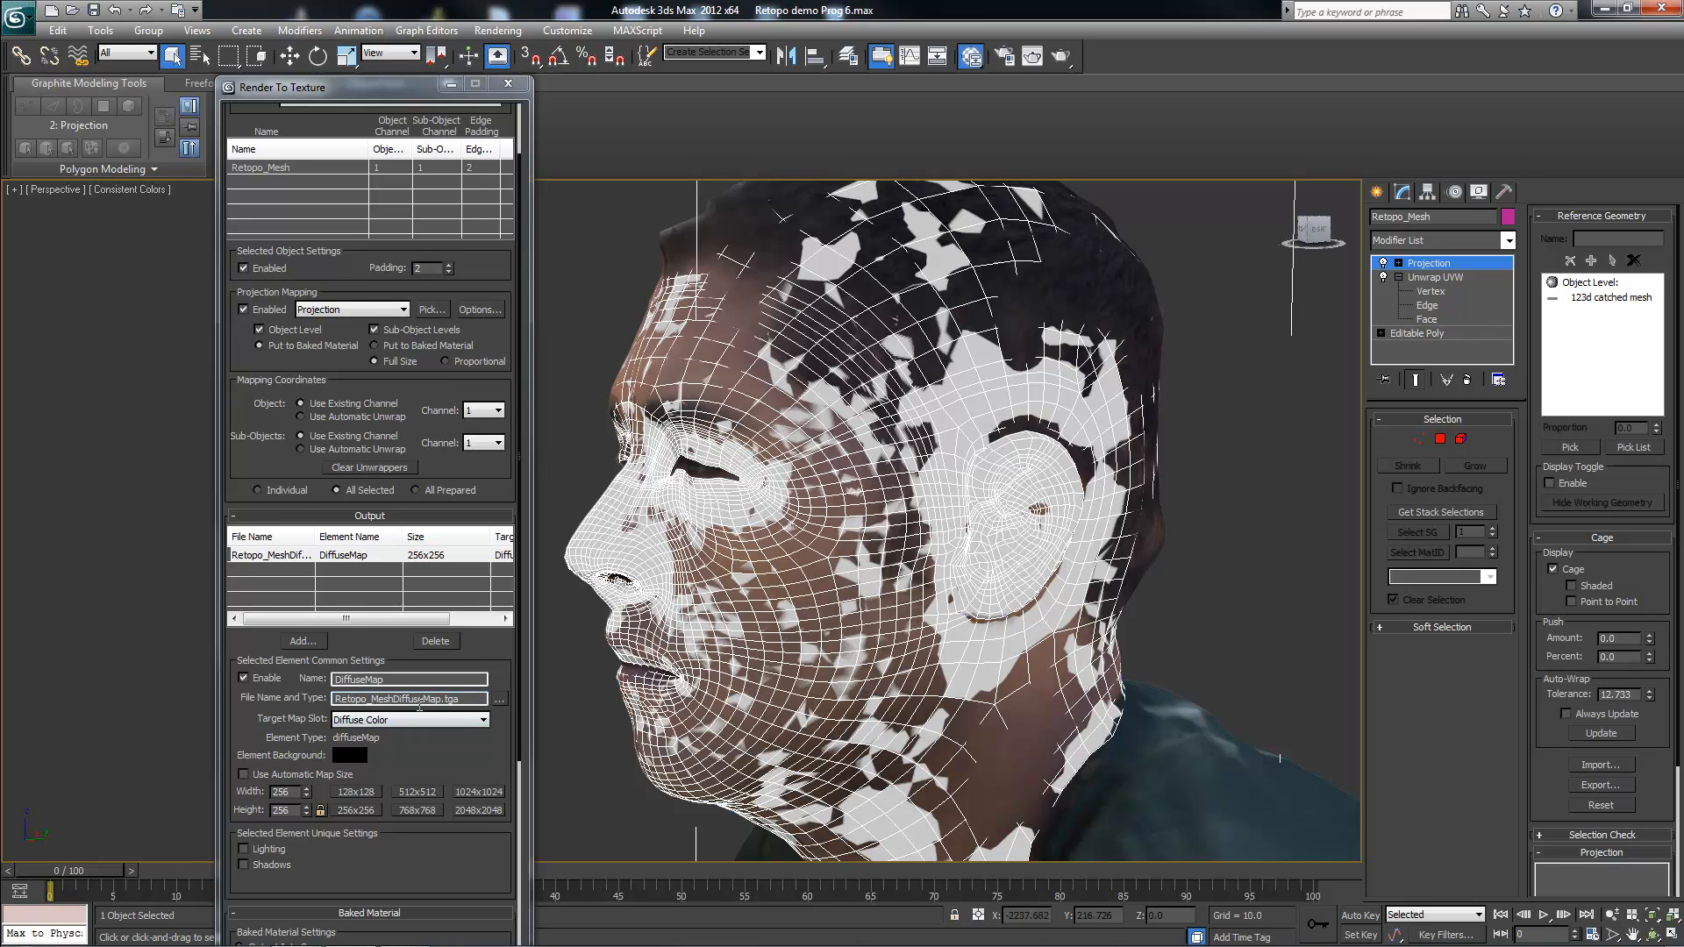
Step: Check the output file name of the DiffuseMap element and review the projection options for Retopo_Mesh
{"action": "left_click_drag", "start_coordinate": [349, 700], "coordinate": [460, 699]}
{"action": "left_click", "coordinate": [461, 699]}
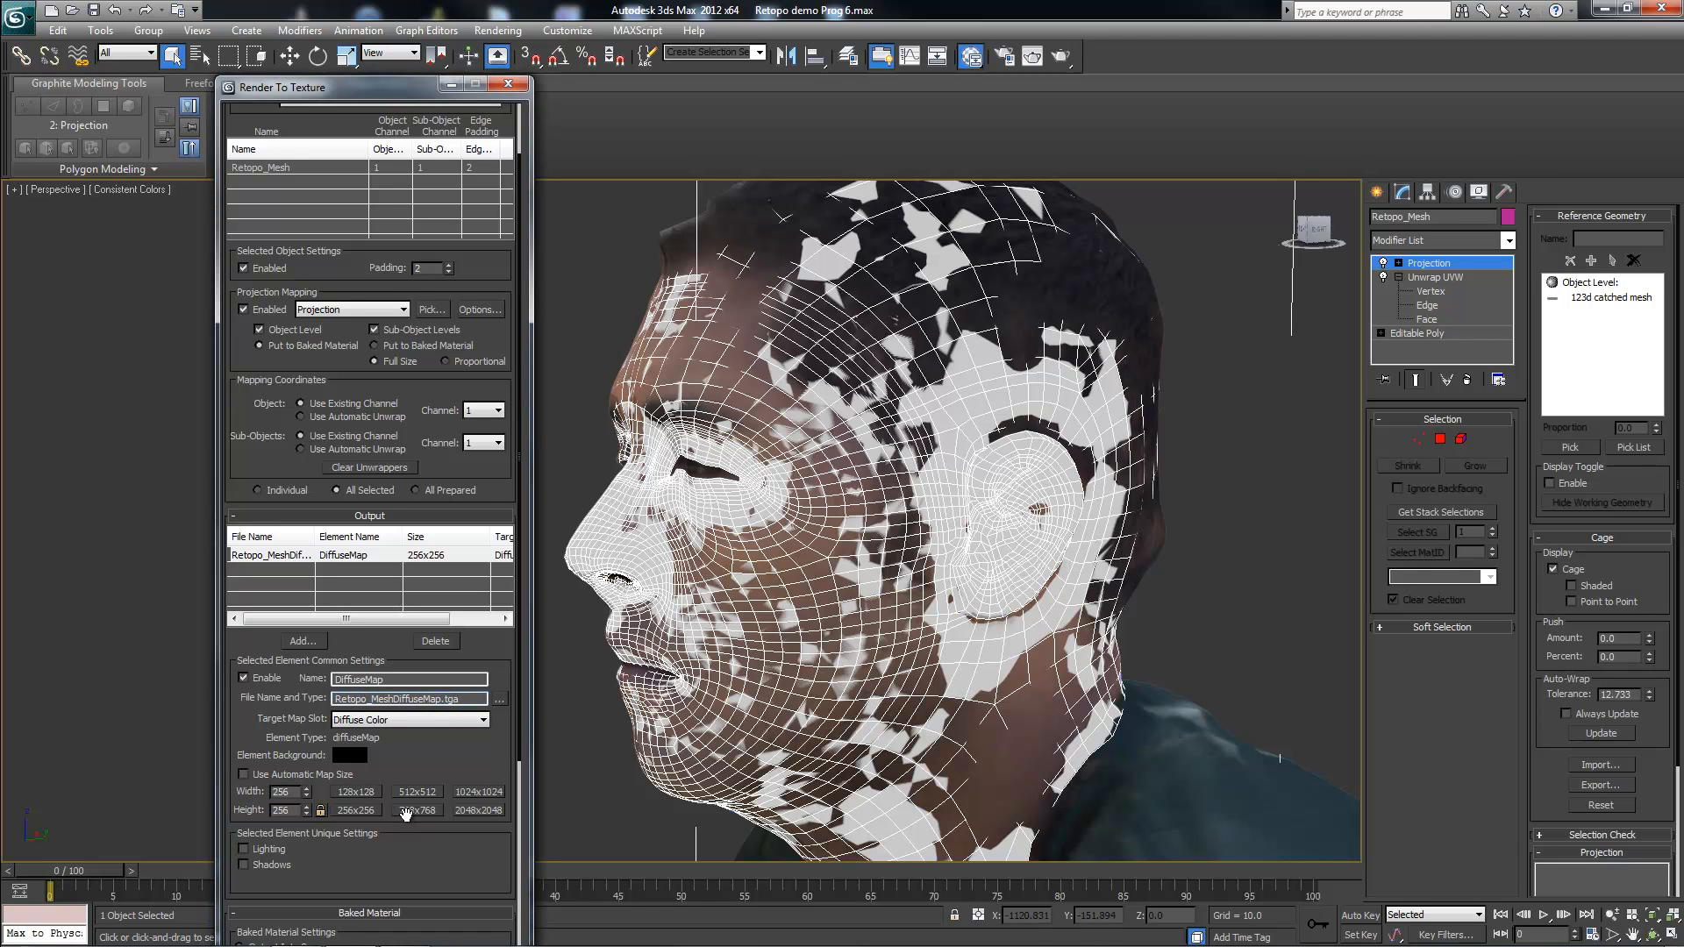
{"action": "left_click_drag", "start_coordinate": [358, 88], "coordinate": [379, 49]}
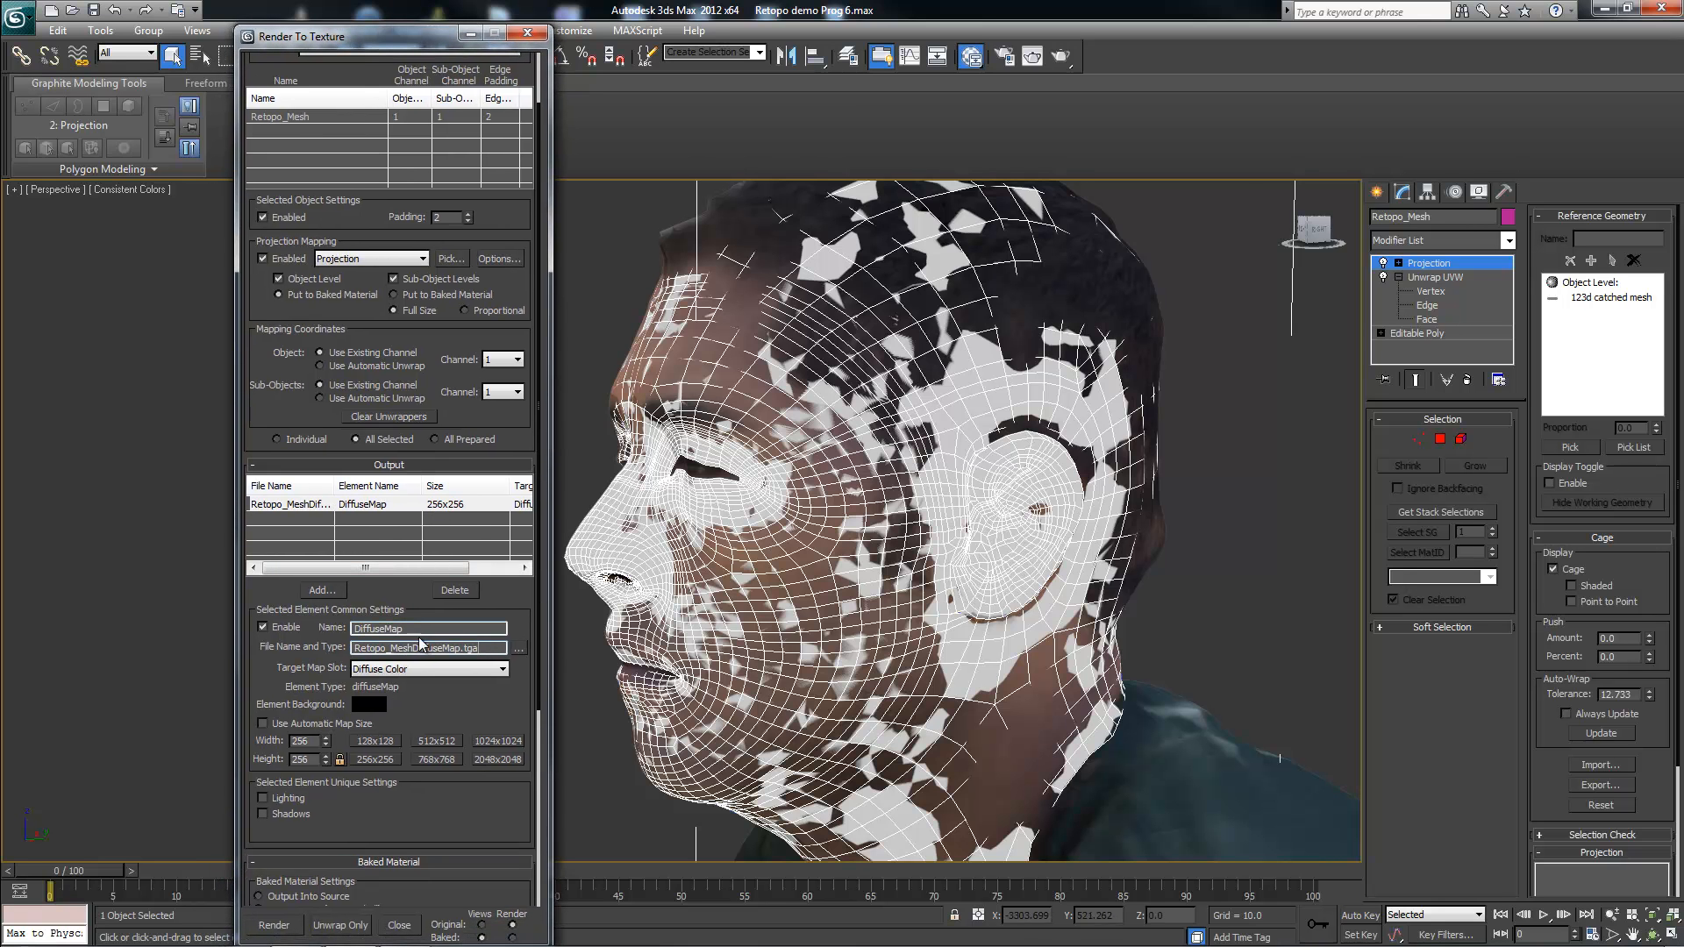
{"action": "left_click", "coordinate": [498, 258]}
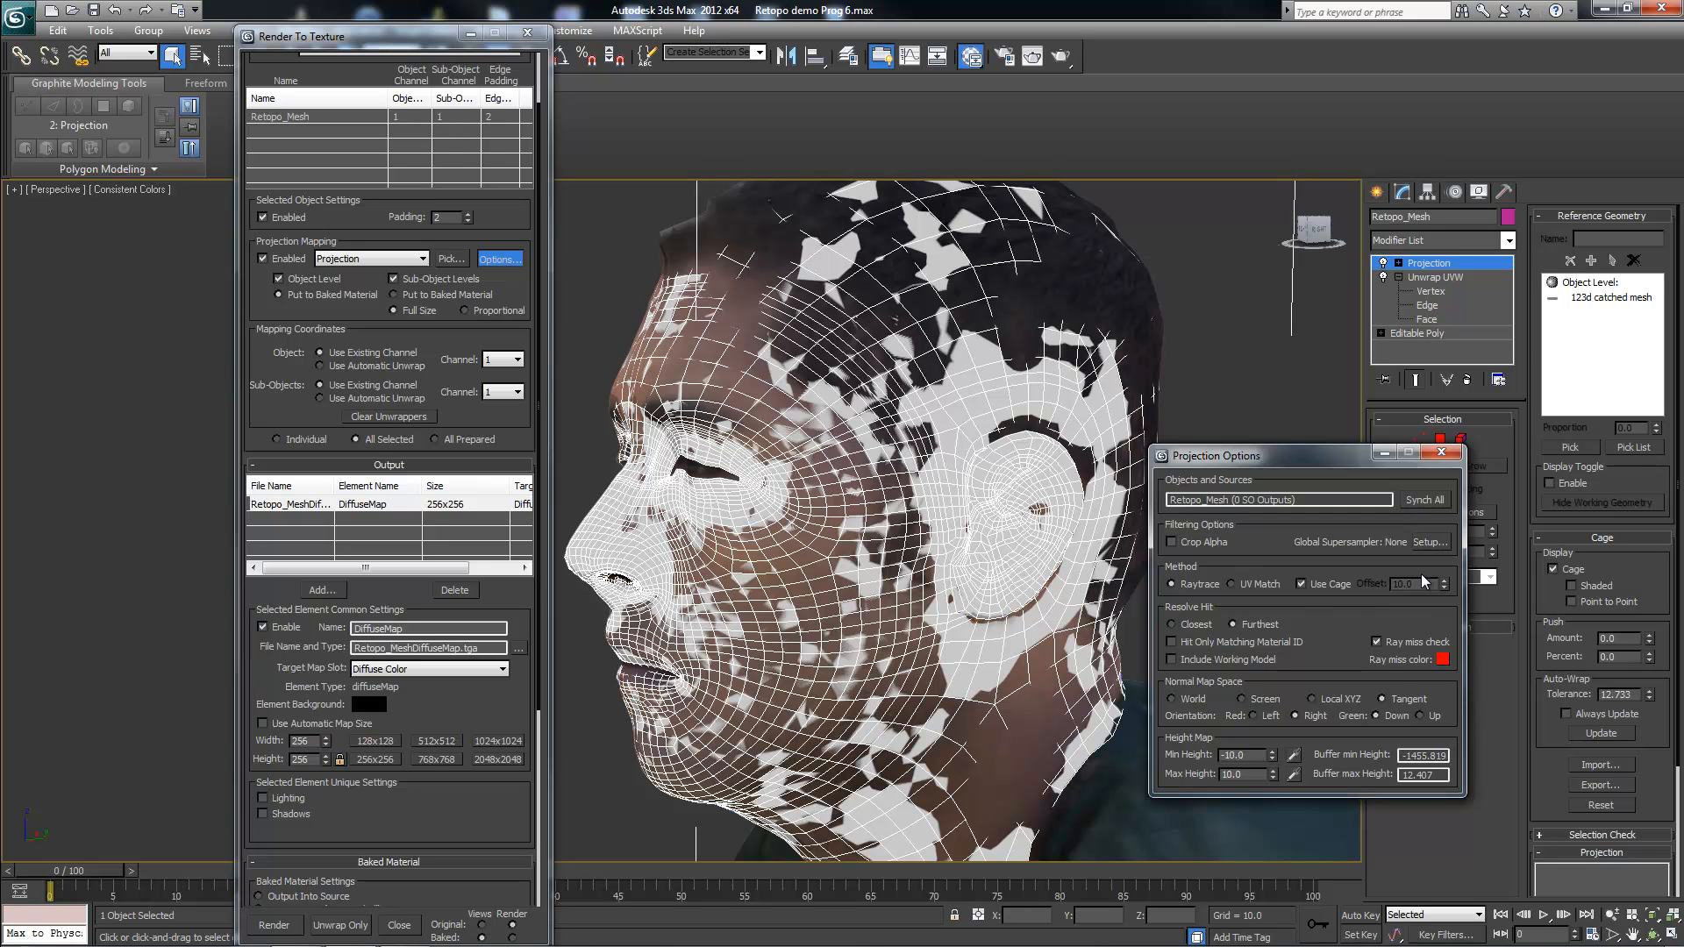
{"action": "left_click_drag", "start_coordinate": [1170, 500], "coordinate": [1307, 508]}
{"action": "left_click", "coordinate": [1307, 508]}
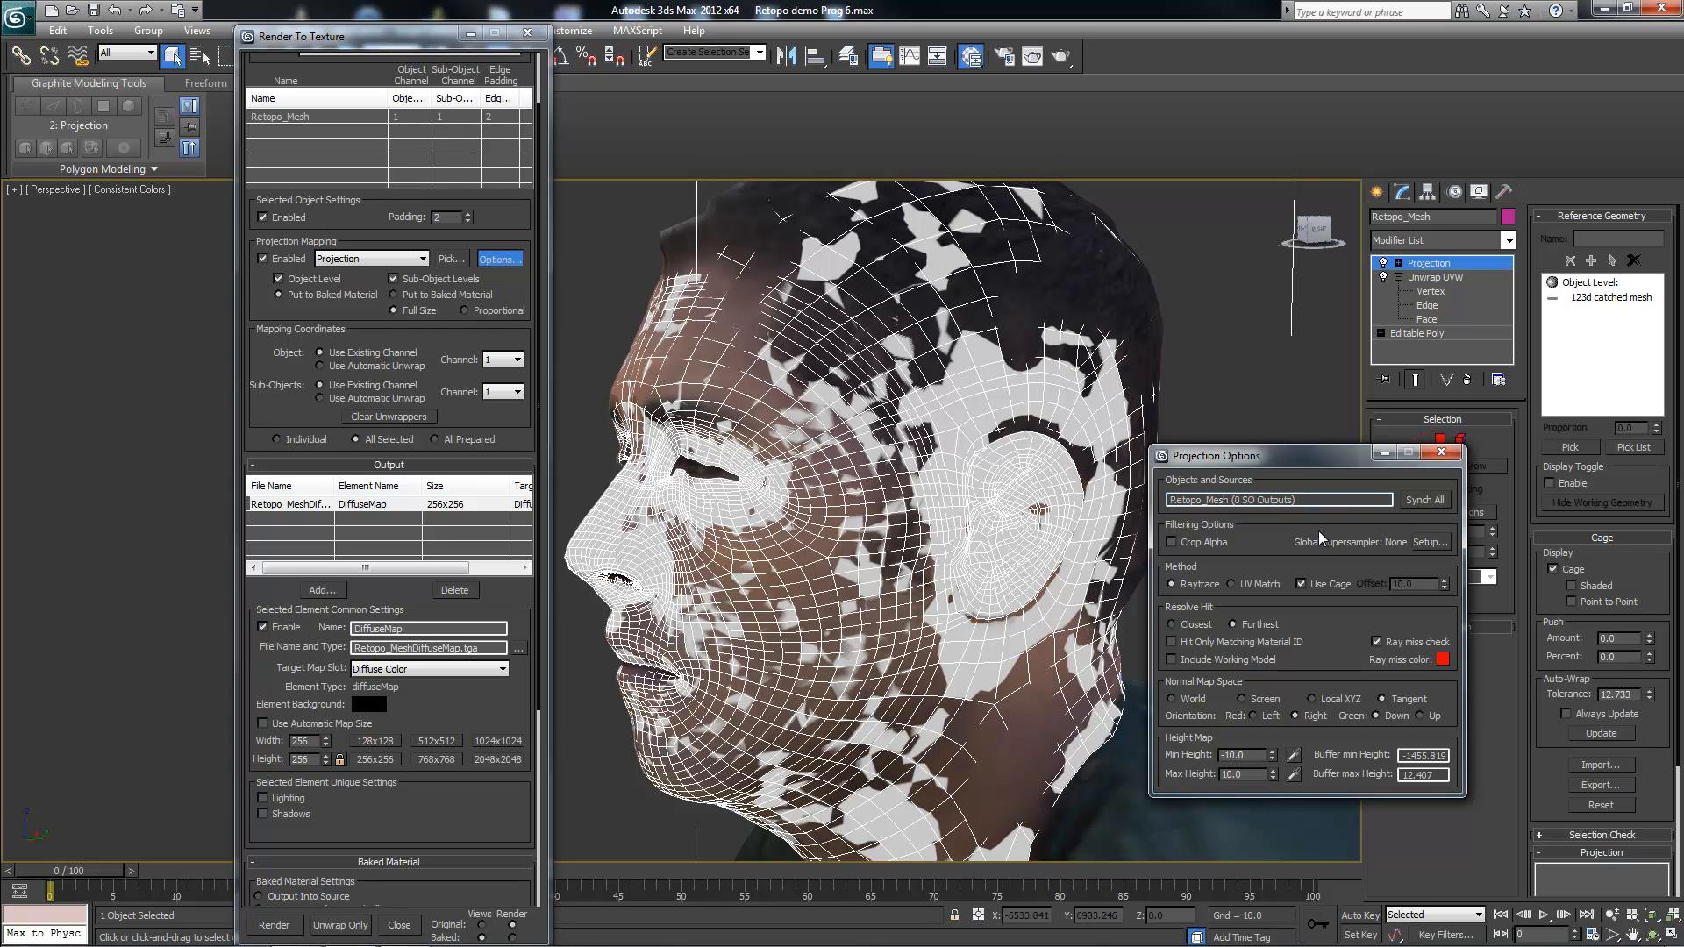
{"action": "left_click", "coordinate": [1441, 452]}
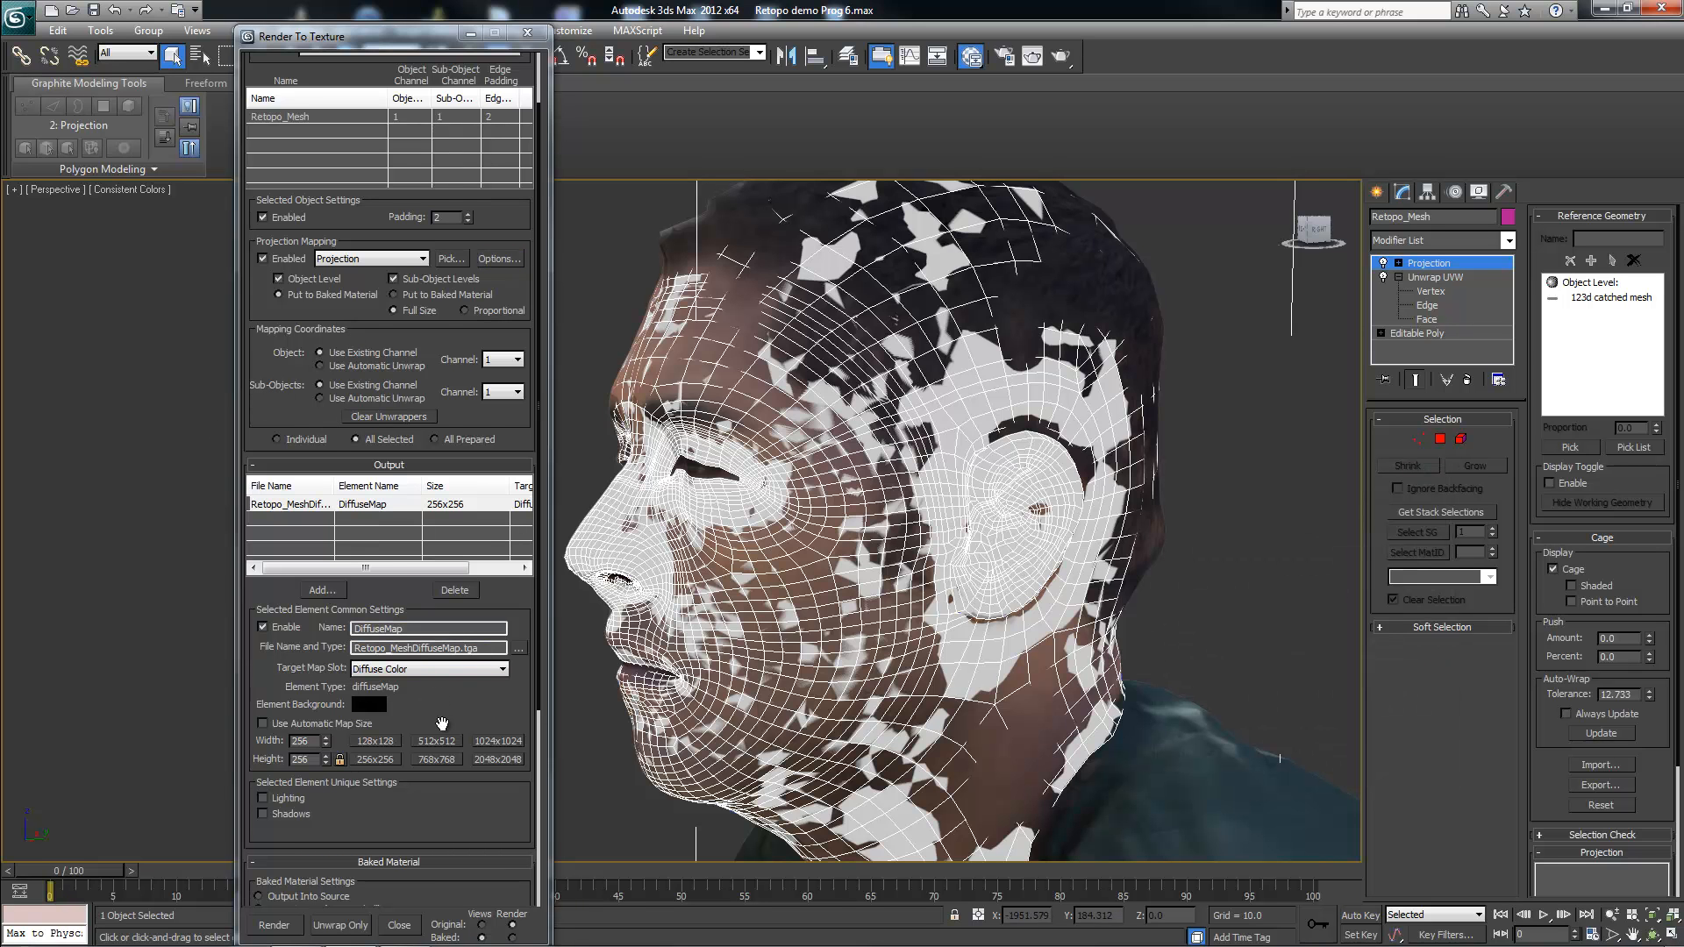
Step: Render the 256x256 diffuse map to texture, overwriting the existing Retopo_MeshDiffuseMap.tga
{"action": "scroll", "coordinate": [441, 723], "scroll_direction": "down", "scroll_amount": 5}
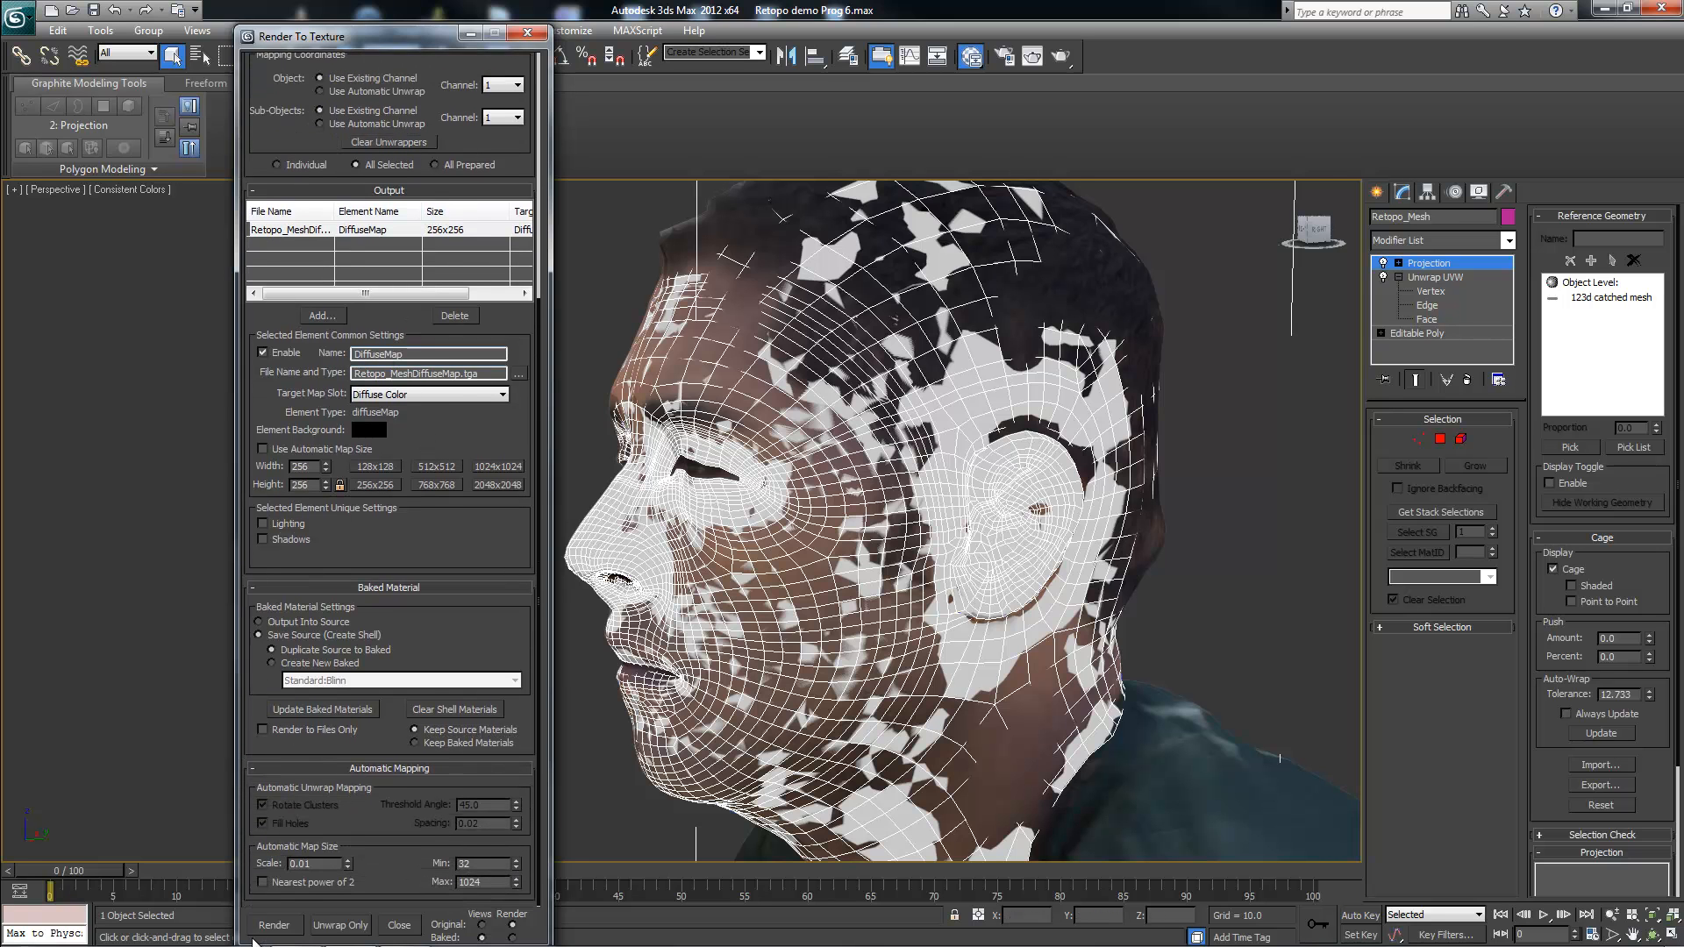
{"action": "left_click", "coordinate": [273, 925]}
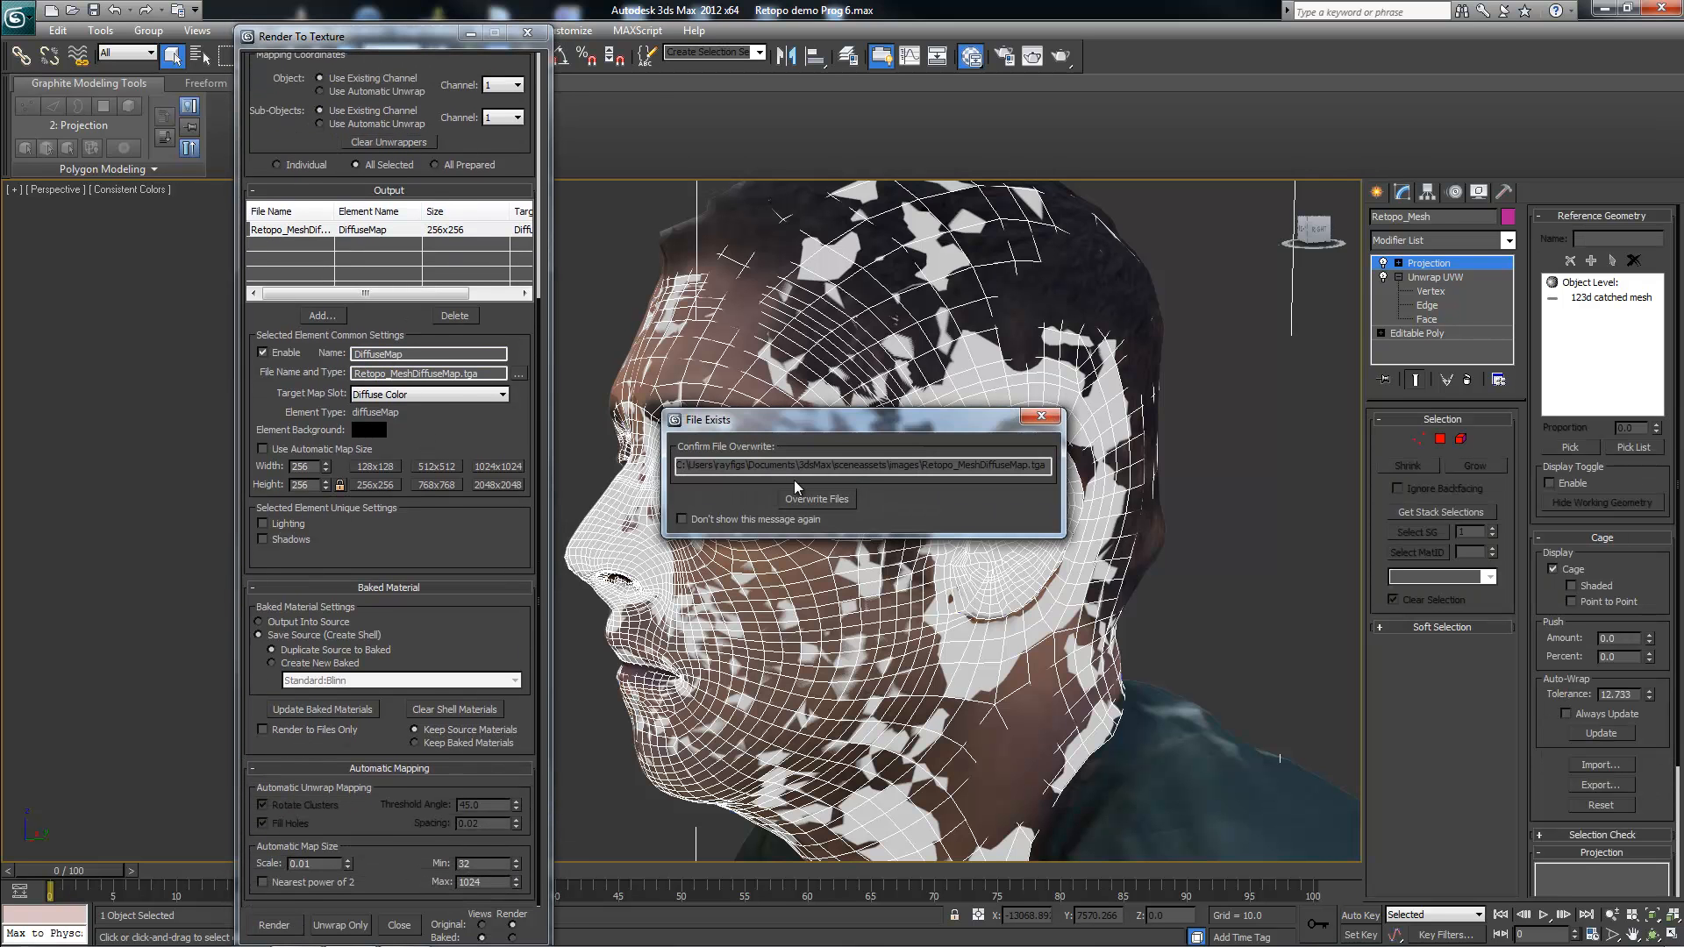
{"action": "left_click", "coordinate": [815, 498]}
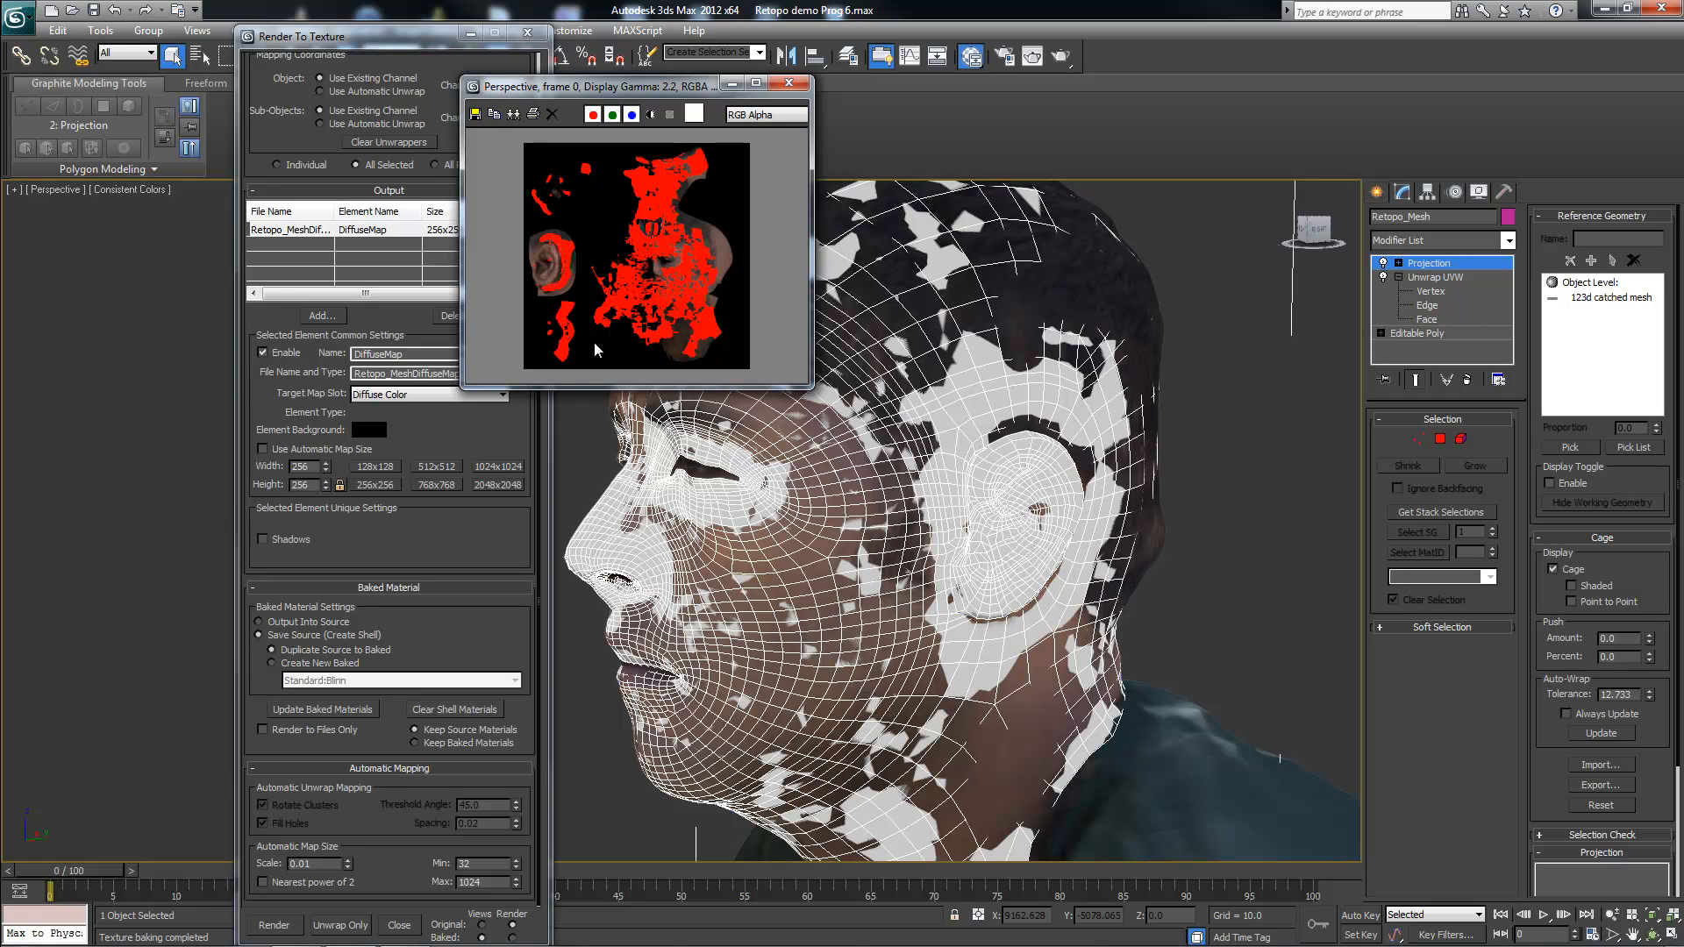
Step: Inspect the baked diffuse map for areas where the projection rays miss the target mesh
{"action": "left_click_drag", "start_coordinate": [616, 83], "coordinate": [778, 99]}
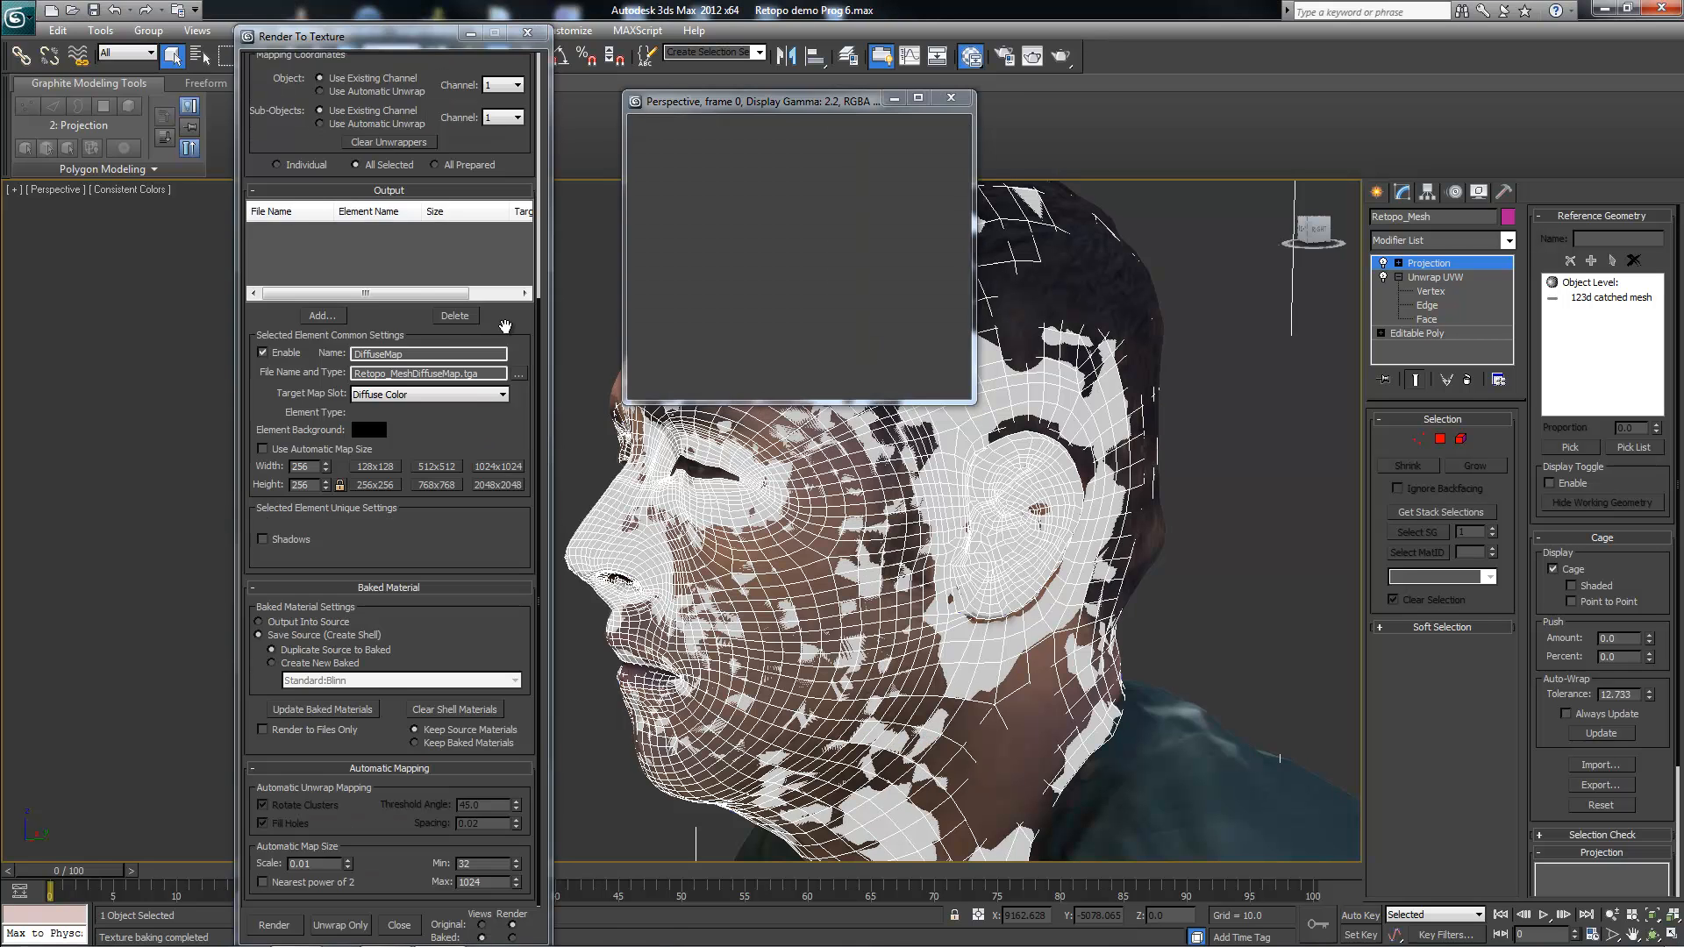
{"action": "scroll", "coordinate": [505, 165], "scroll_direction": "up", "scroll_amount": 5}
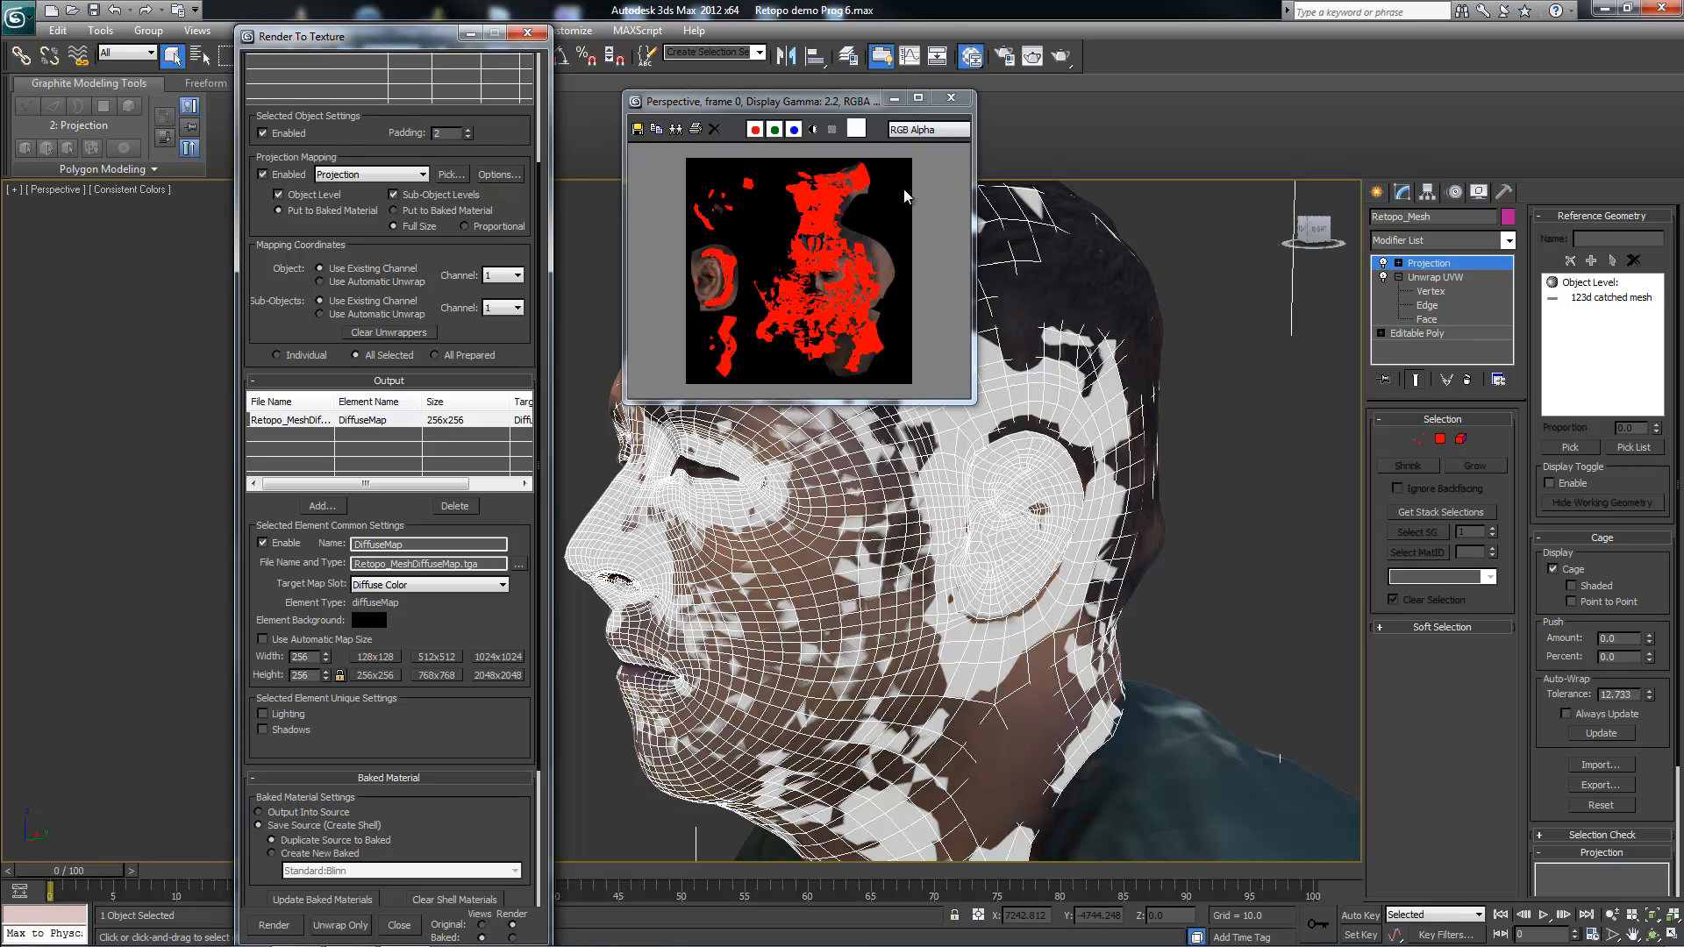
{"action": "left_click_drag", "start_coordinate": [842, 101], "coordinate": [764, 148]}
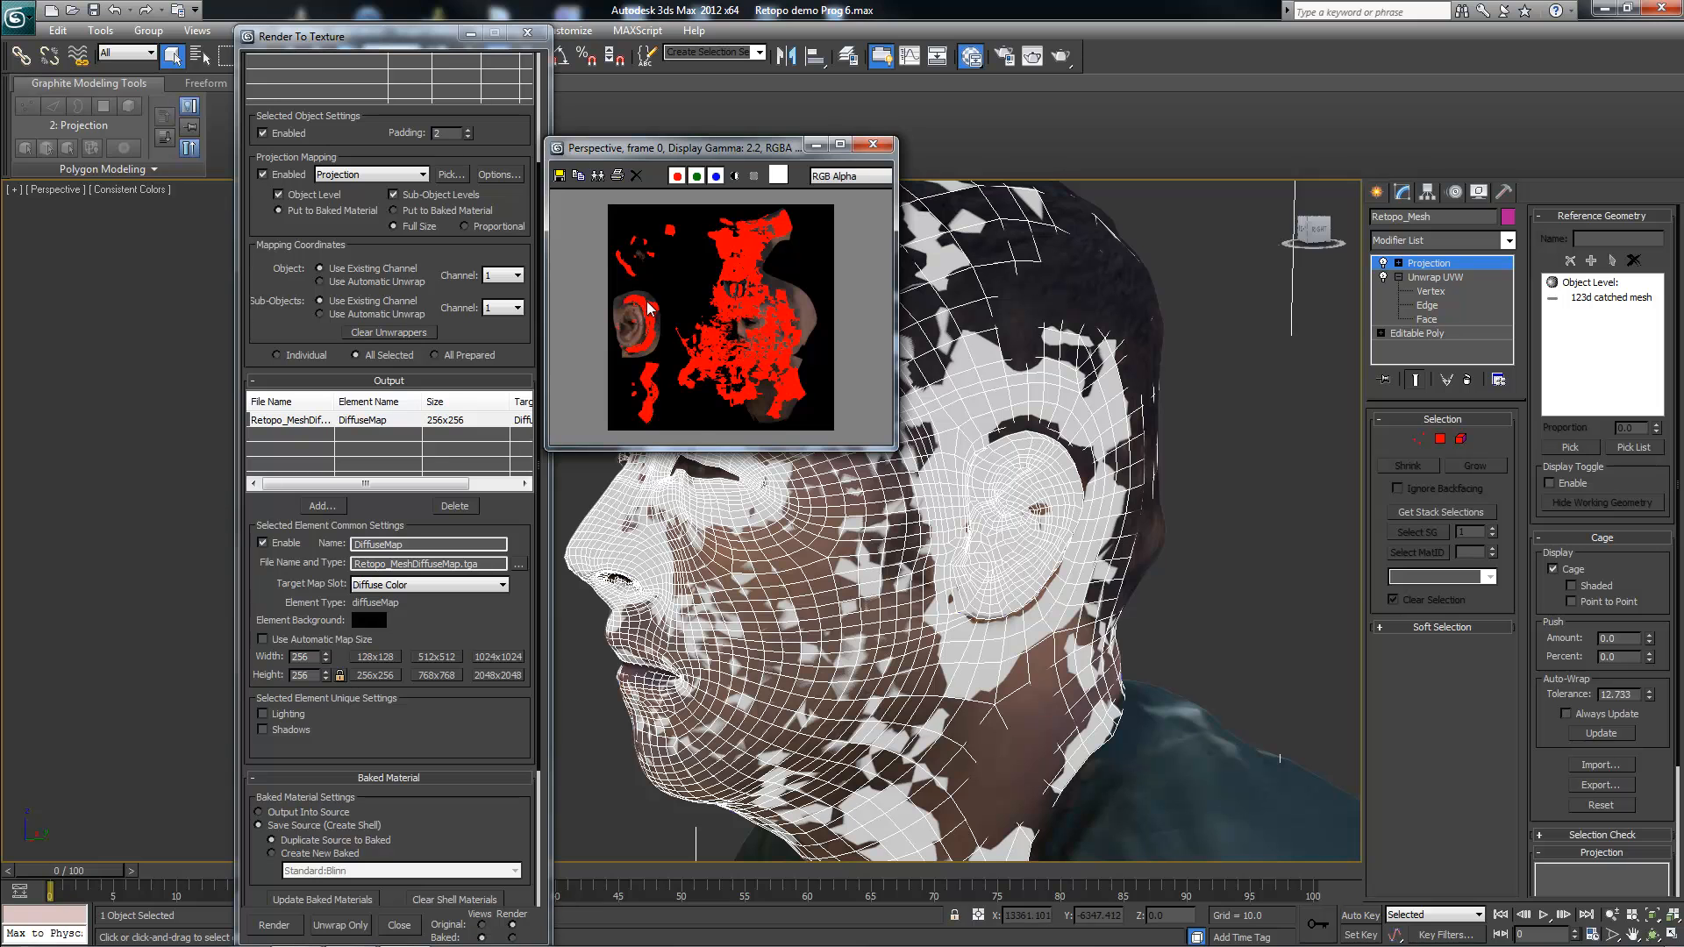
{"action": "left_click_drag", "start_coordinate": [738, 147], "coordinate": [879, 114]}
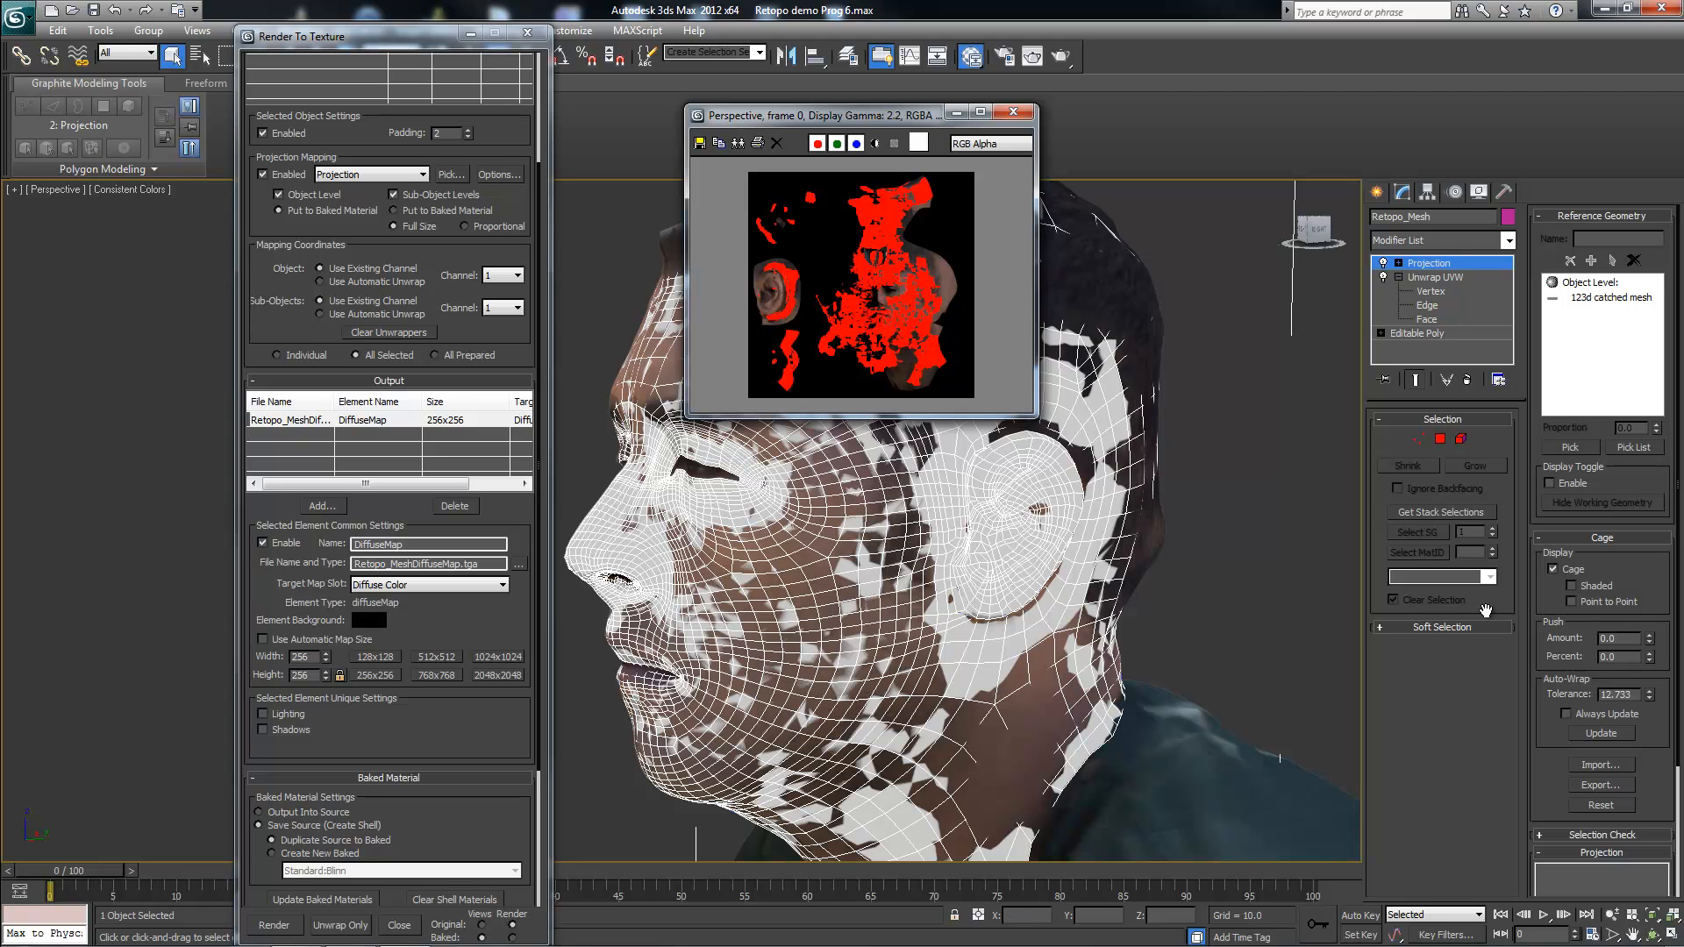
Step: Push the projection cage outward around the head mesh and re-render the diffuse map with it
{"action": "left_click_drag", "start_coordinate": [827, 126], "coordinate": [1270, 57]}
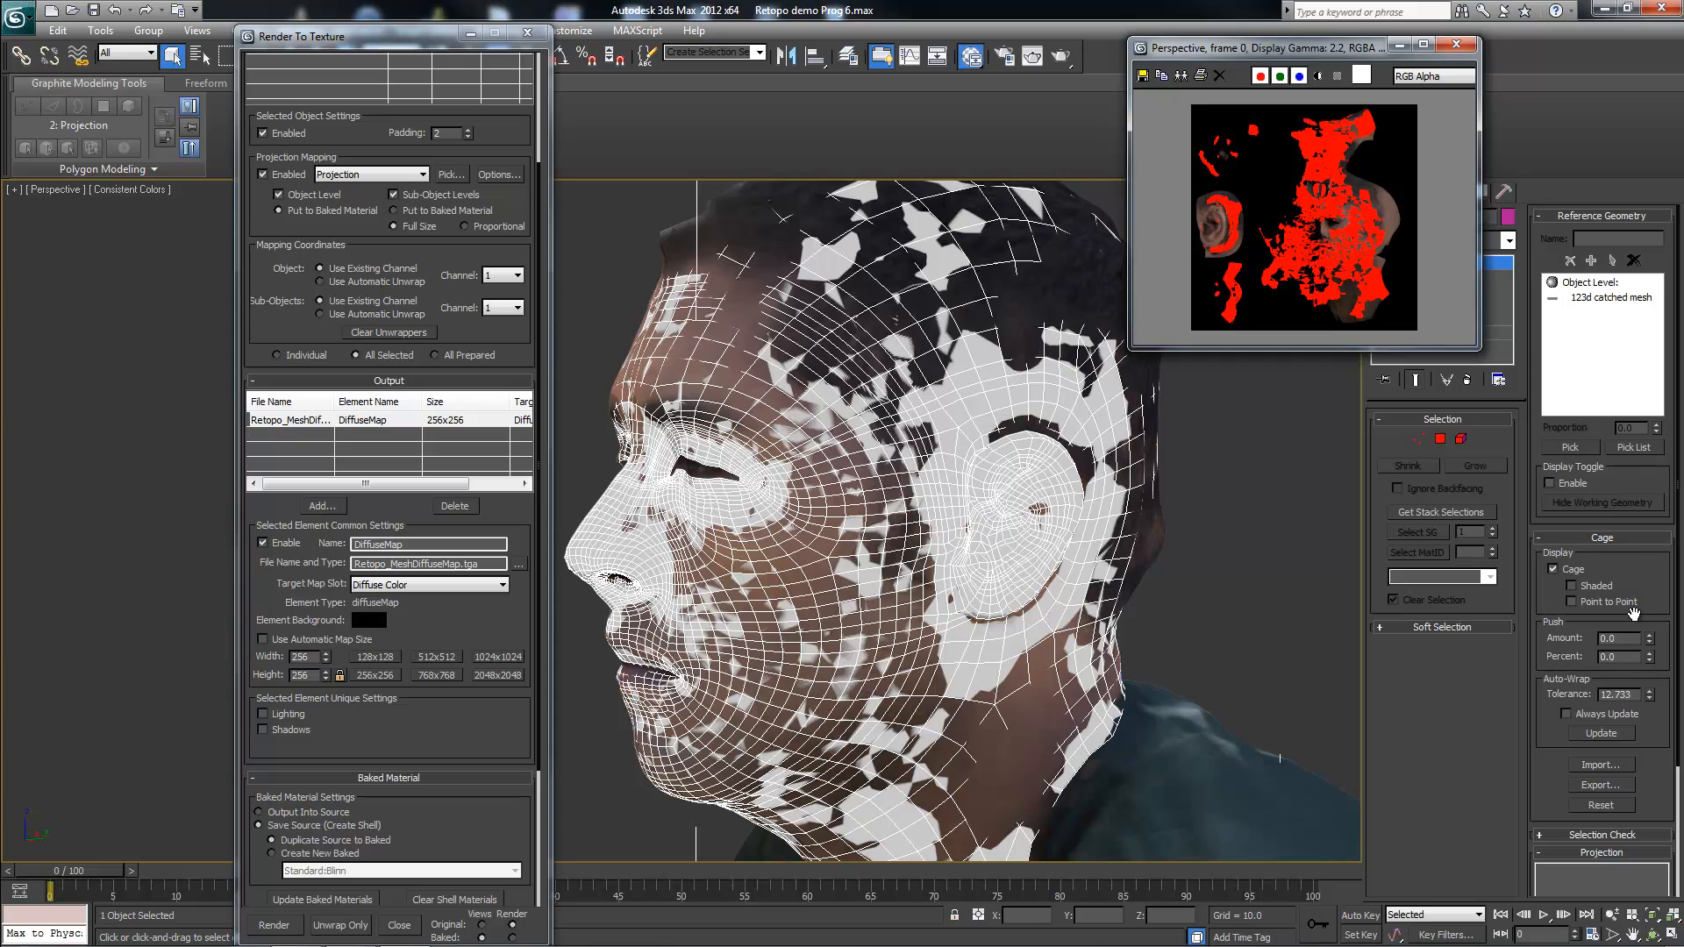
{"action": "left_click_drag", "start_coordinate": [1649, 635], "coordinate": [1644, 395]}
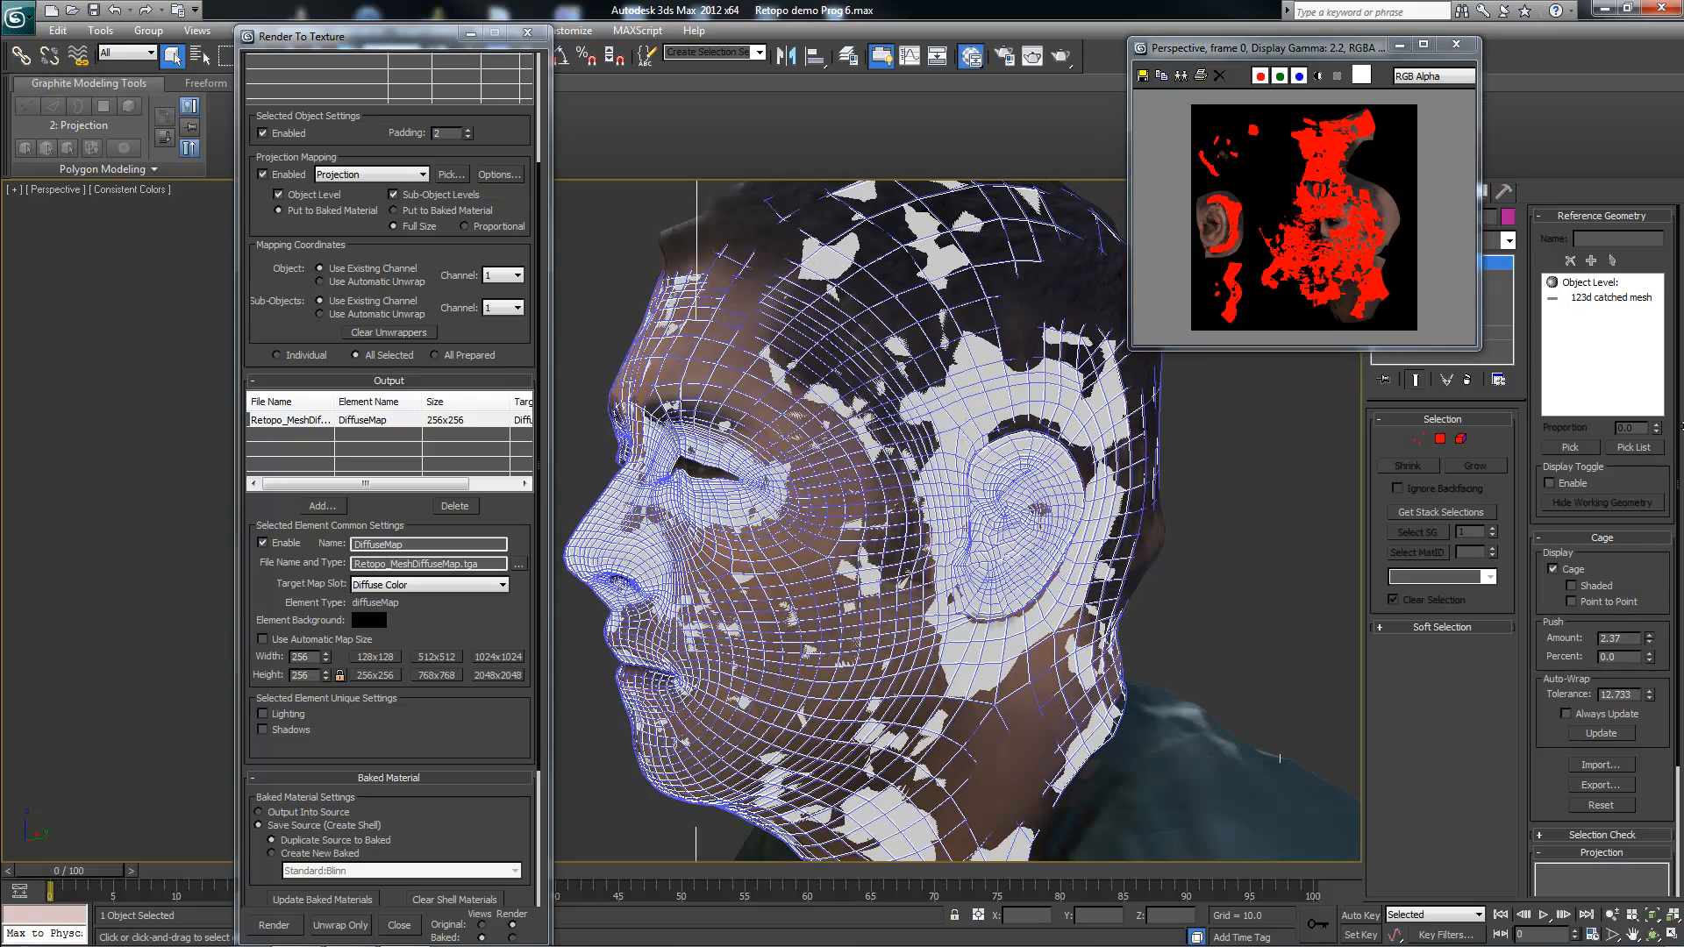
{"action": "right_click", "coordinate": [1681, 354]}
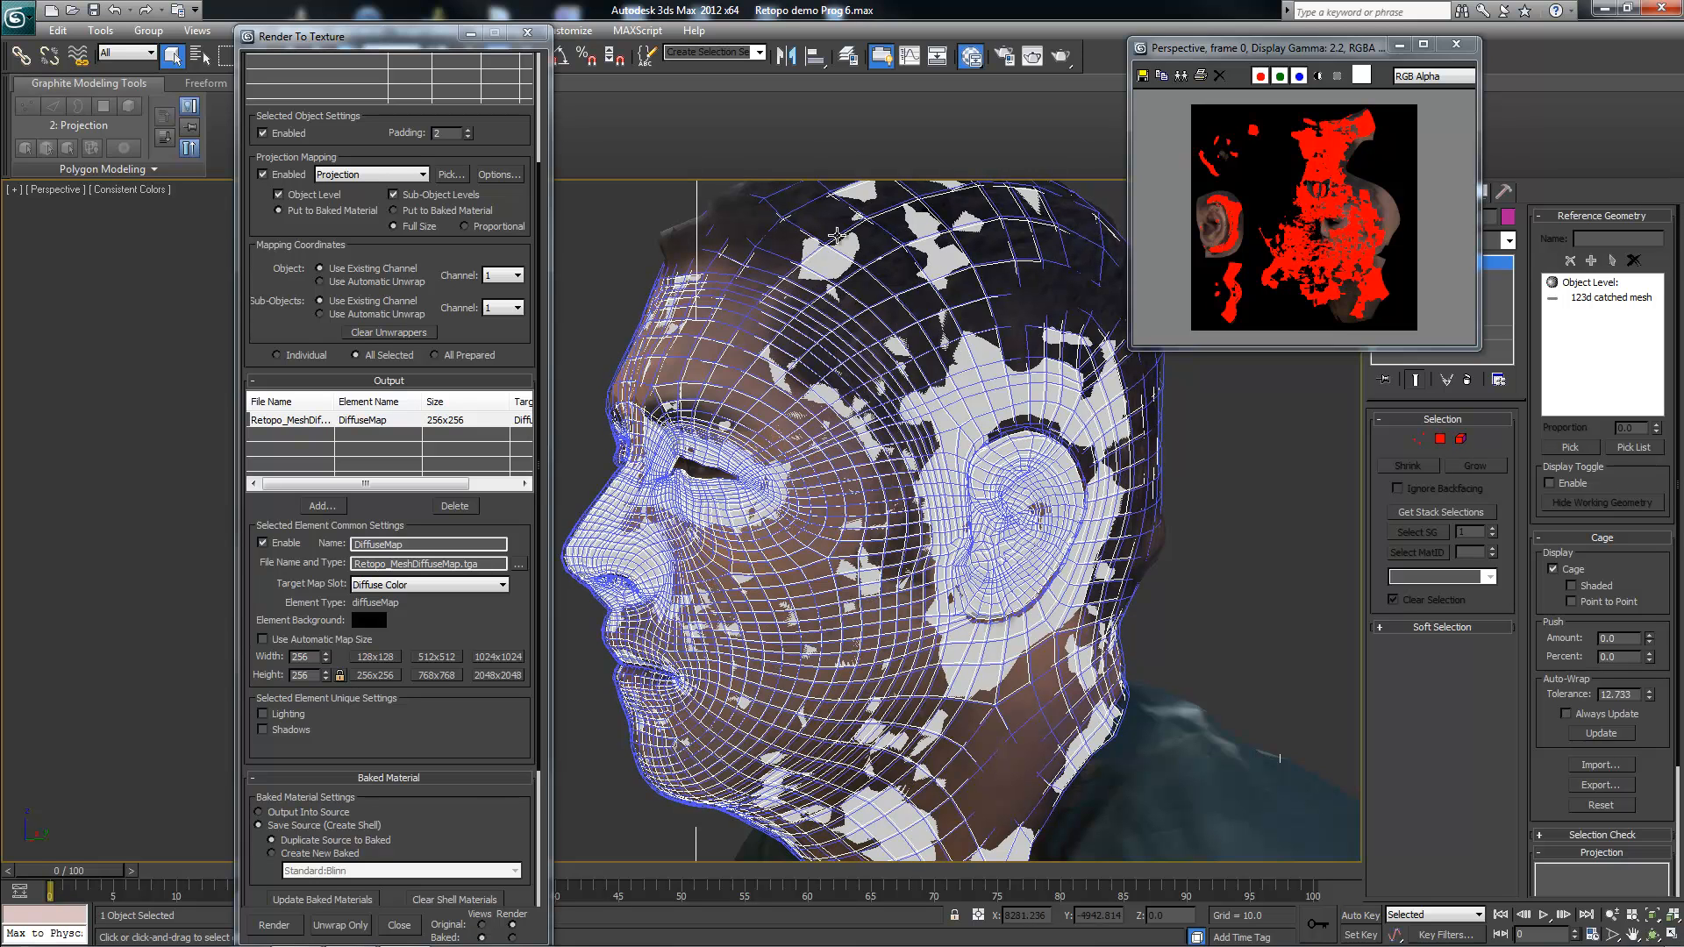
{"action": "left_click", "coordinate": [274, 925]}
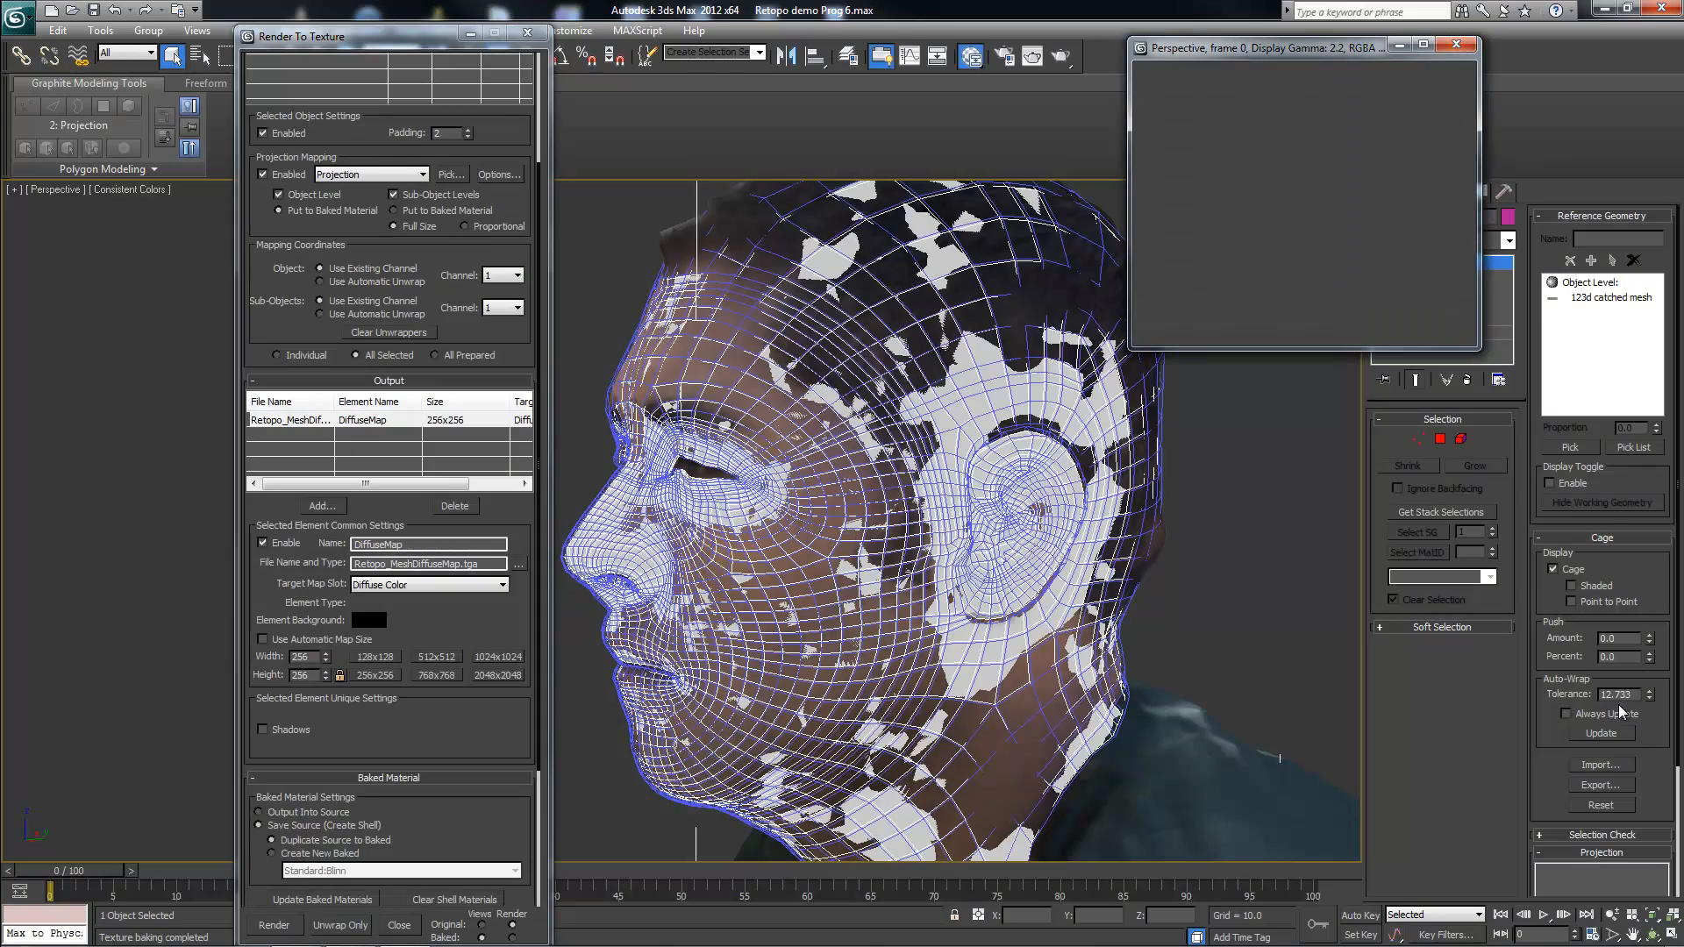
{"action": "left_click", "coordinate": [1114, 63]}
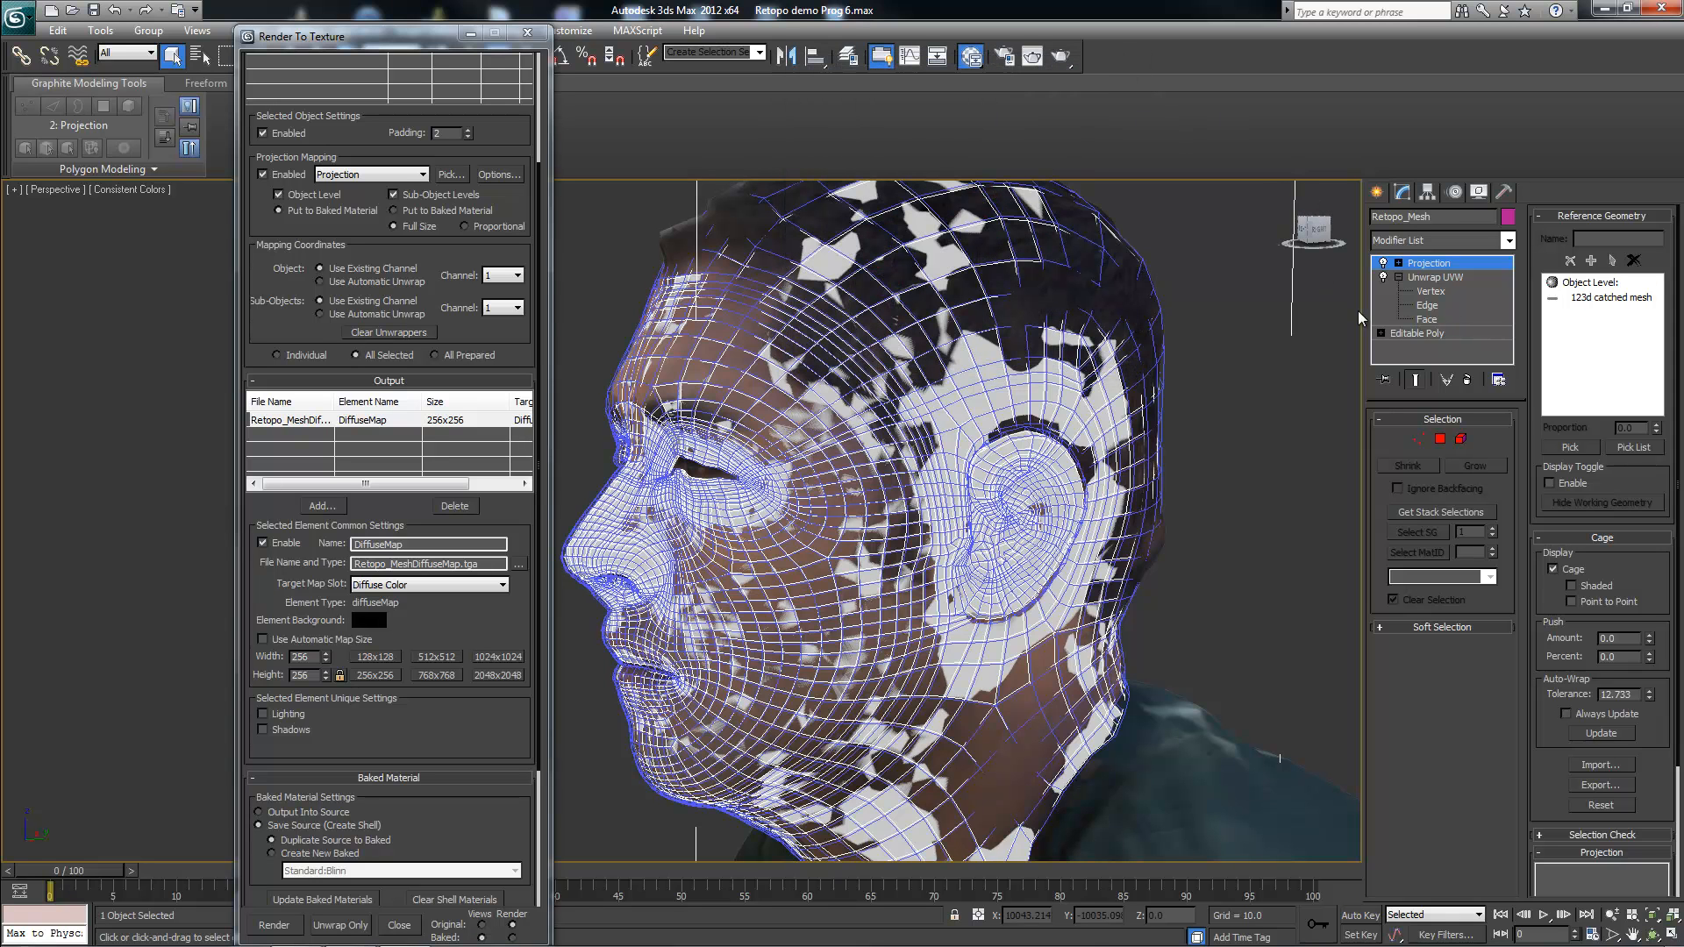
Step: Add an Edit Poly modifier to Retopo_Mesh and place it between Unwrap UVW and Projection in the modifier stack
{"action": "left_click", "coordinate": [1507, 241]}
{"action": "scroll", "coordinate": [1511, 299], "scroll_direction": "down", "scroll_amount": 2}
{"action": "scroll", "coordinate": [1510, 299], "scroll_direction": "down", "scroll_amount": 2}
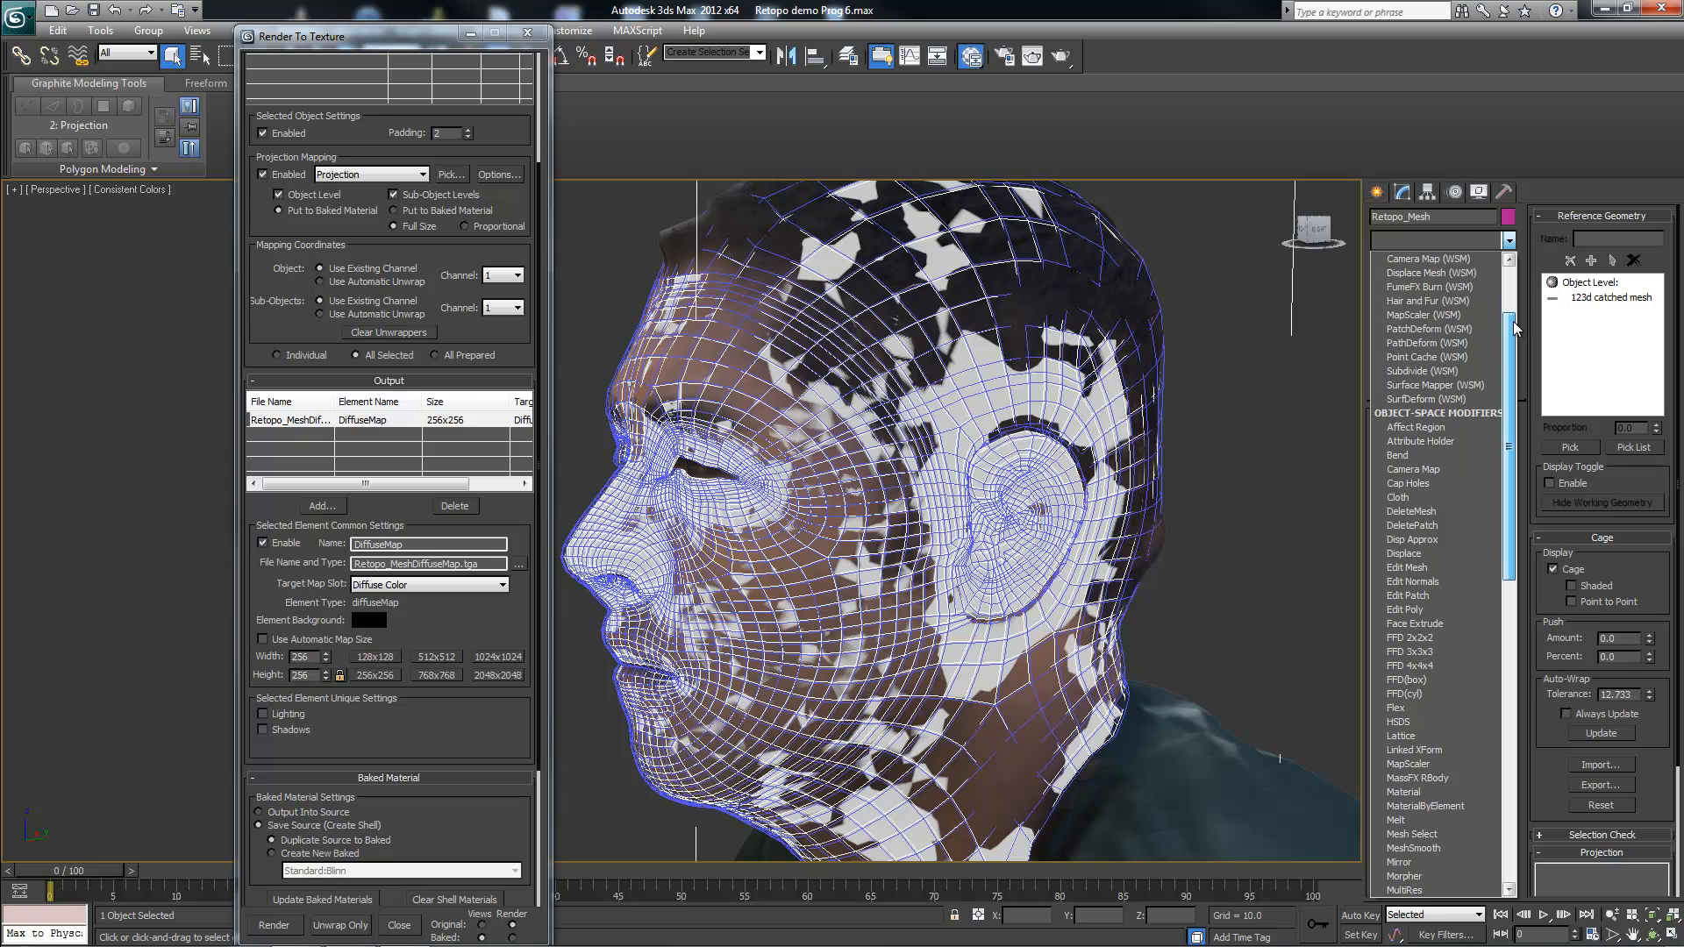
{"action": "left_click", "coordinate": [1413, 611]}
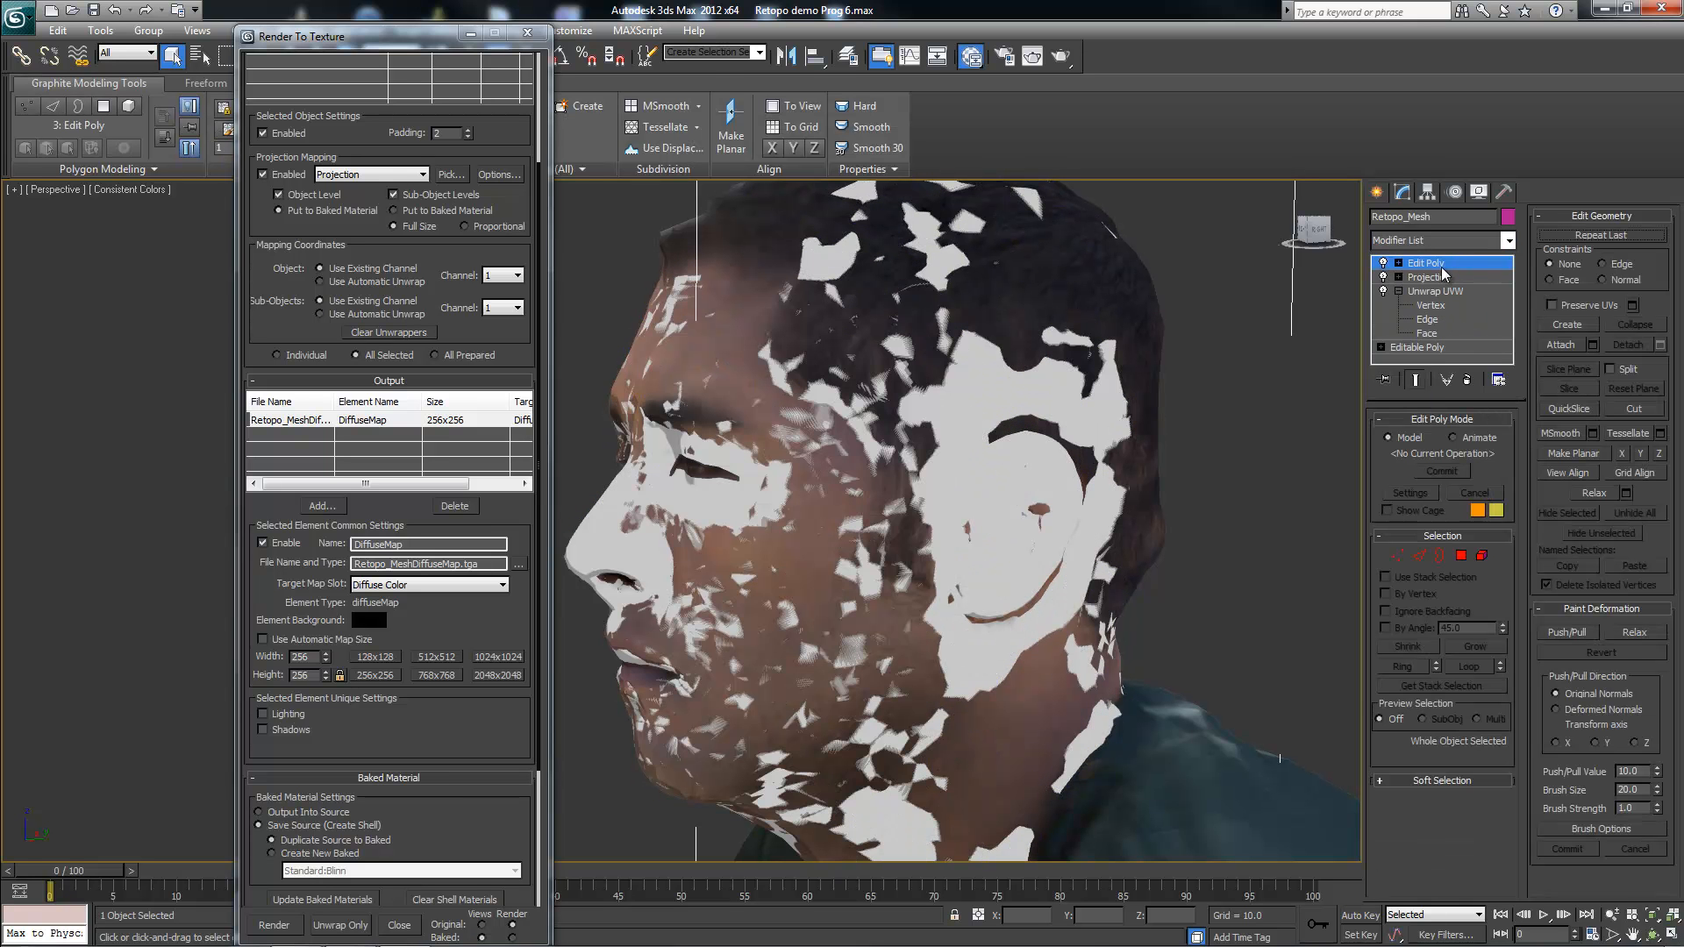
{"action": "left_click_drag", "start_coordinate": [1439, 349], "coordinate": [1439, 341]}
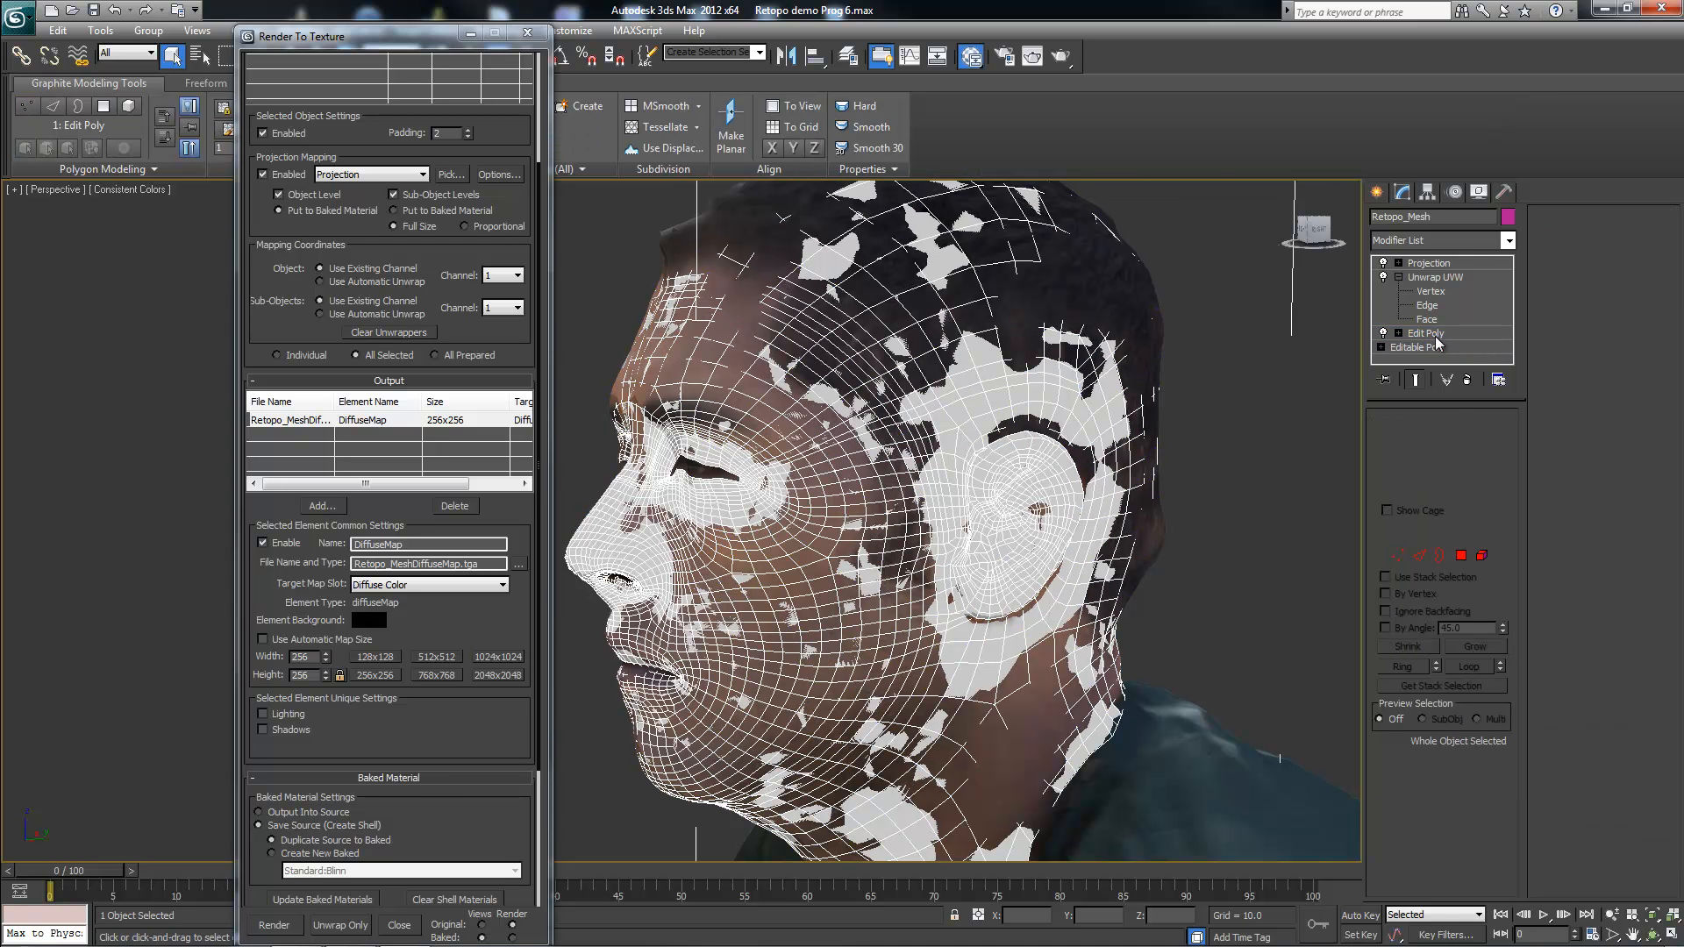
{"action": "left_click", "coordinate": [1432, 343]}
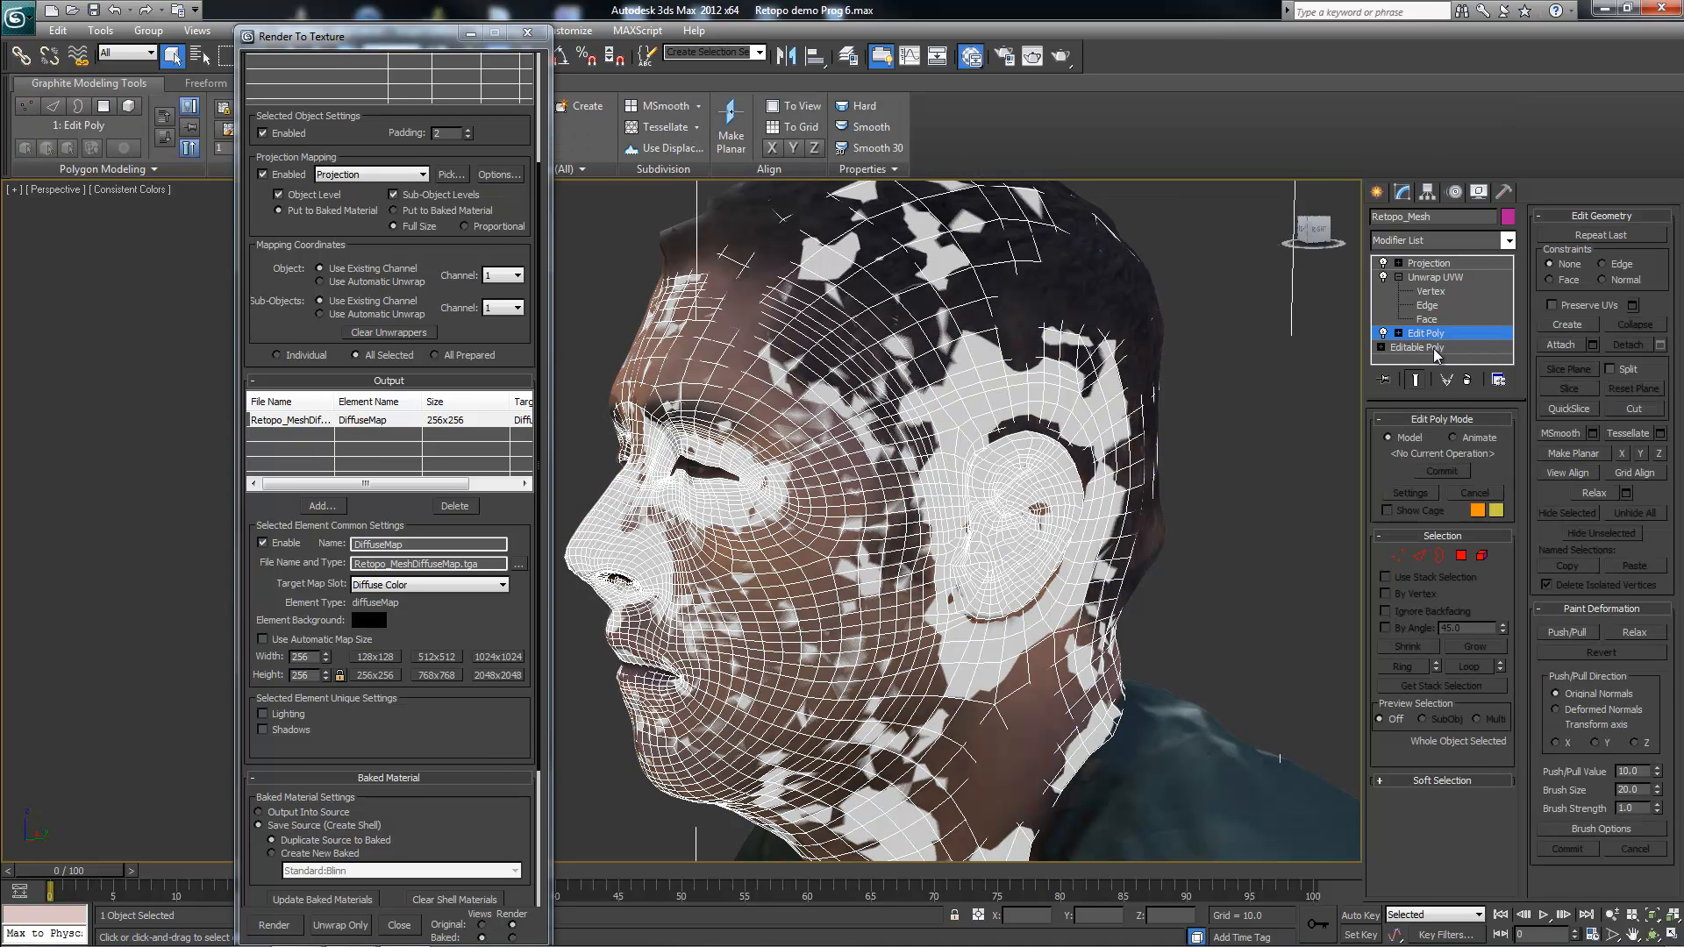
{"action": "left_click_drag", "start_coordinate": [1434, 349], "coordinate": [1440, 278]}
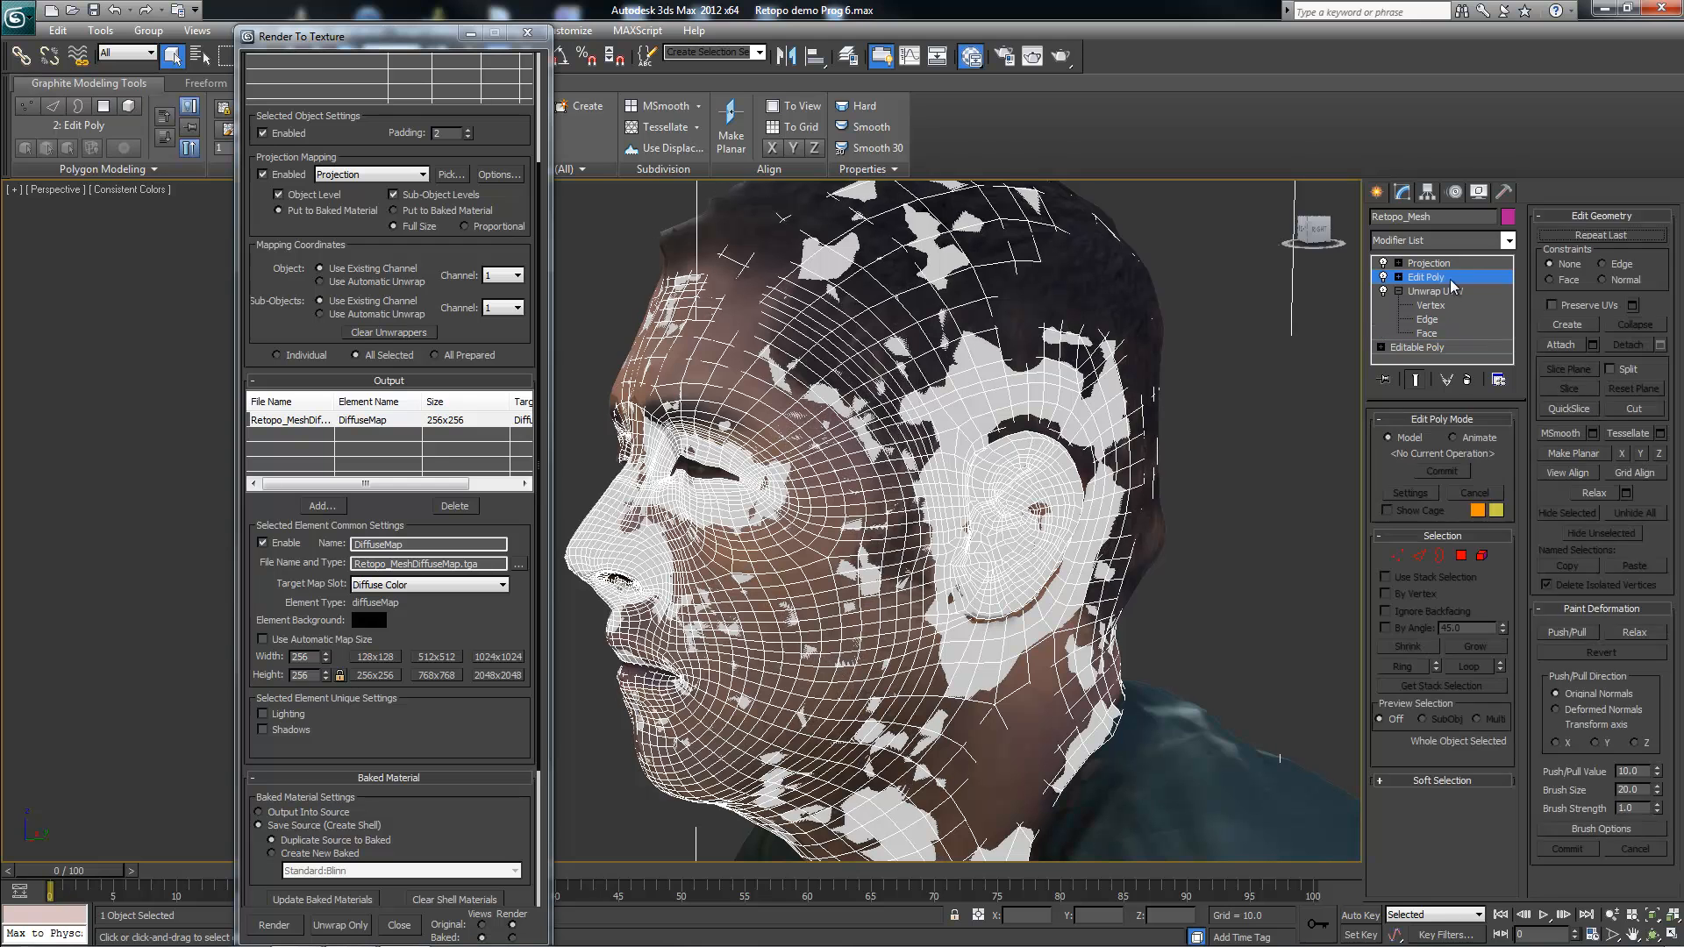
Step: At vertex level, set the PolyDraw target to Surface, pick the 123d catched mesh, and activate the Conform brush
{"action": "key", "text": "1"}
{"action": "left_click_drag", "start_coordinate": [420, 39], "coordinate": [253, 341]}
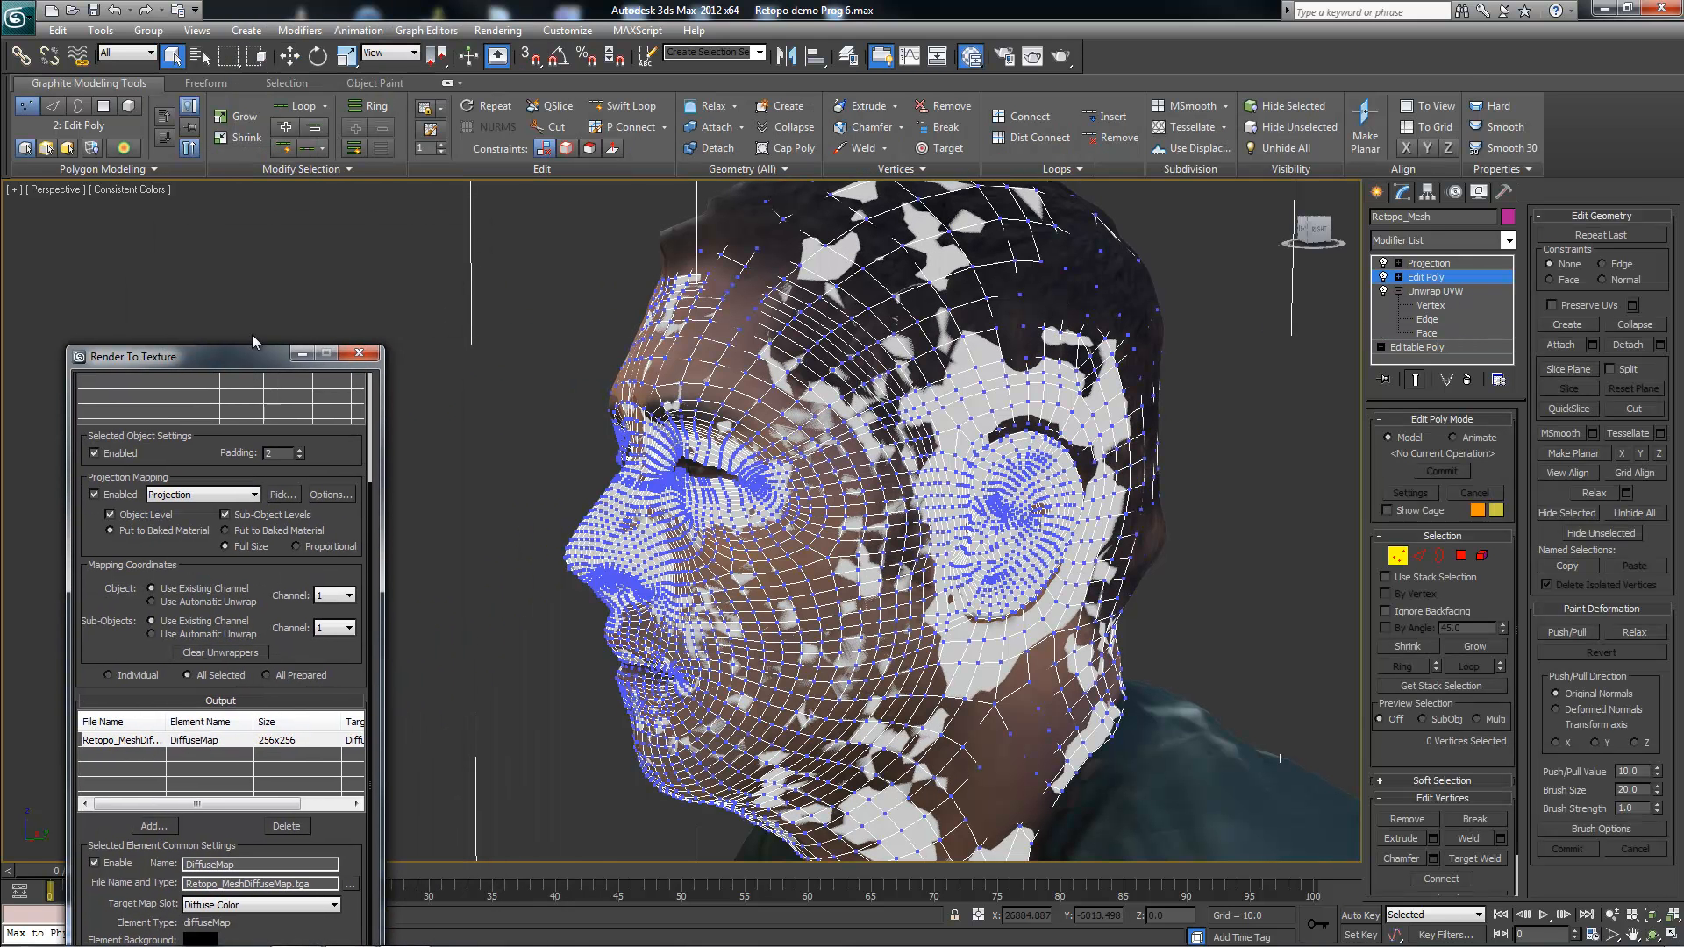
{"action": "left_click", "coordinate": [205, 82]}
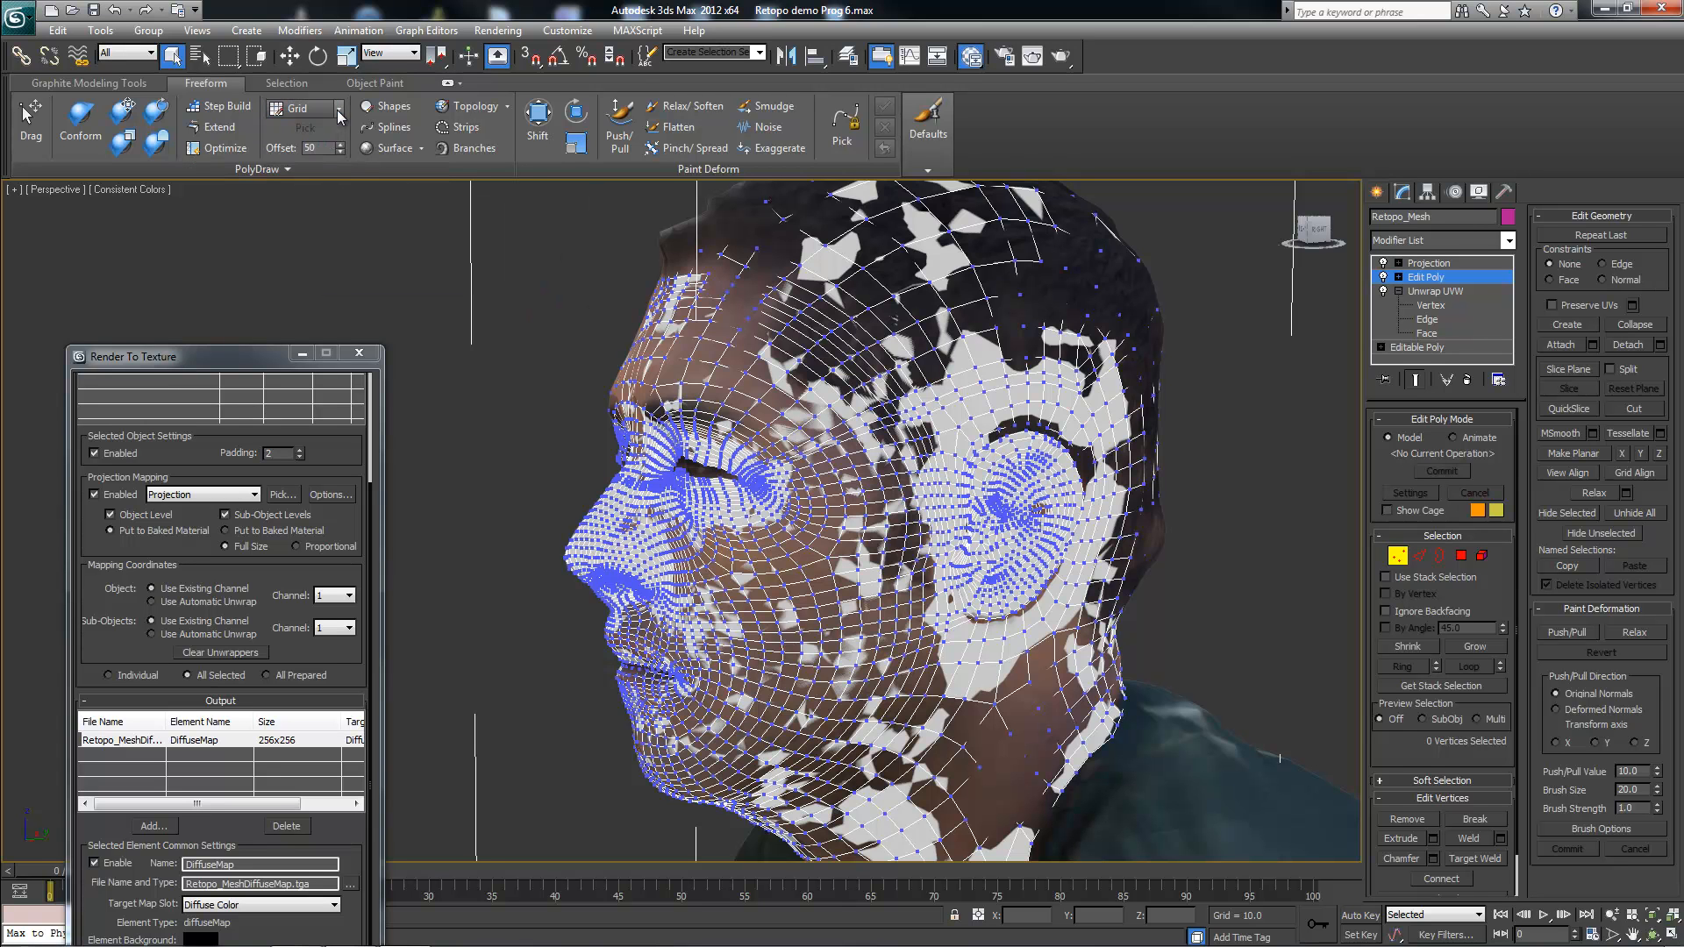
{"action": "left_click", "coordinate": [337, 110]}
{"action": "left_click", "coordinate": [324, 155]}
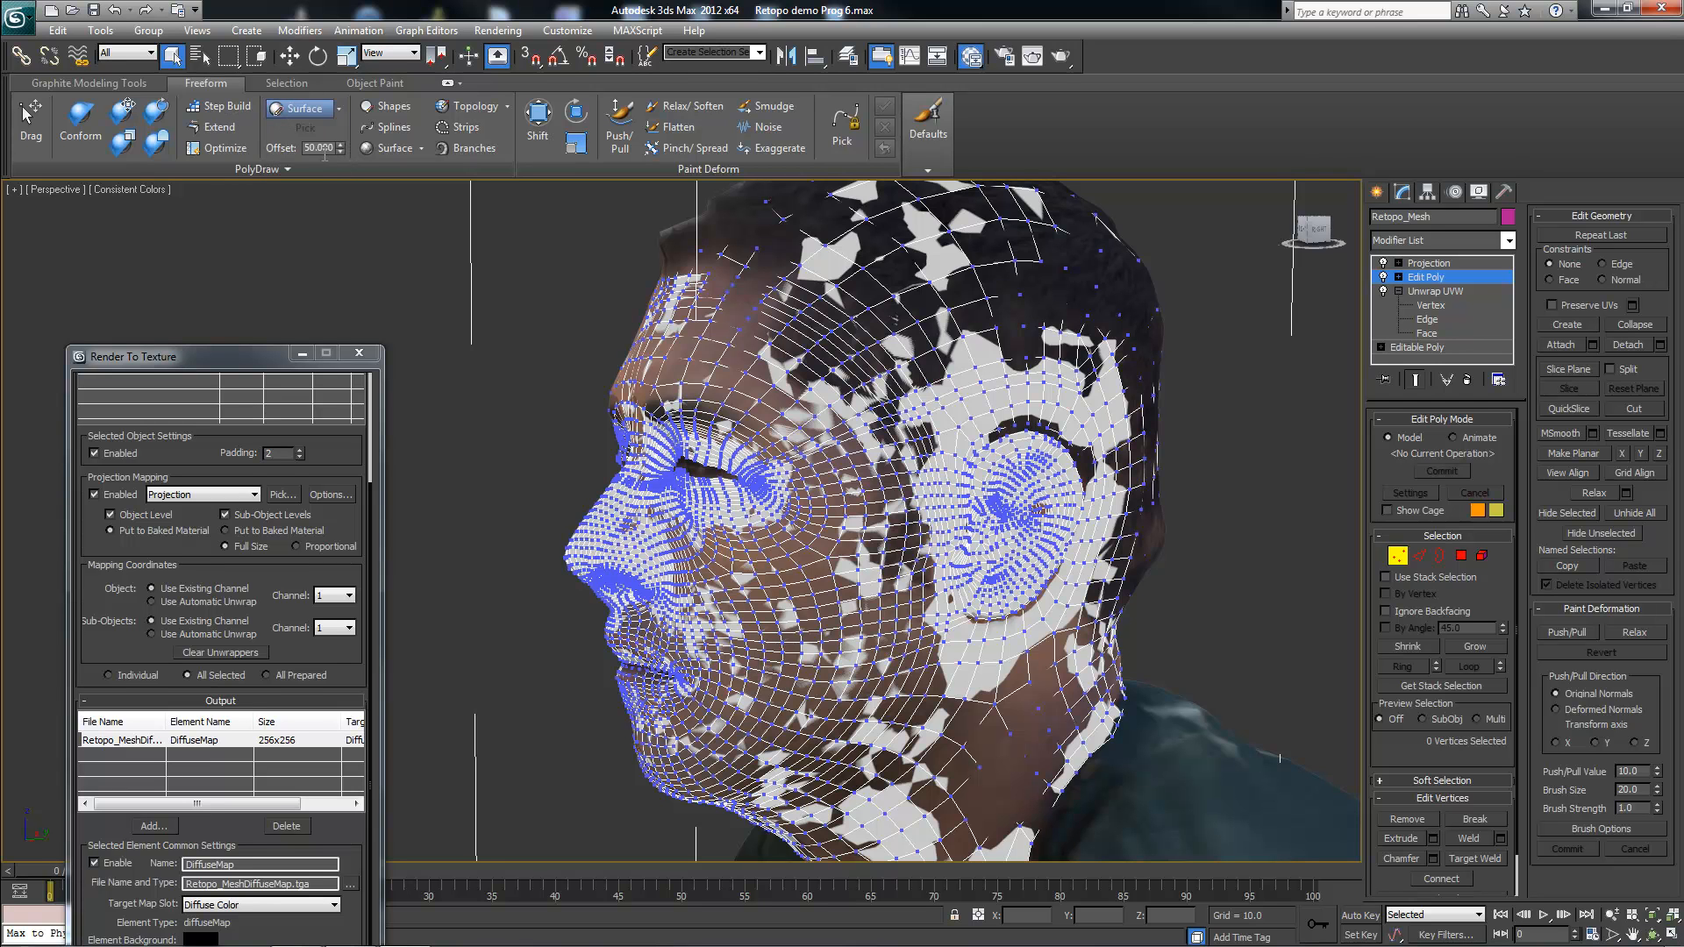
{"action": "left_click", "coordinate": [1221, 765]}
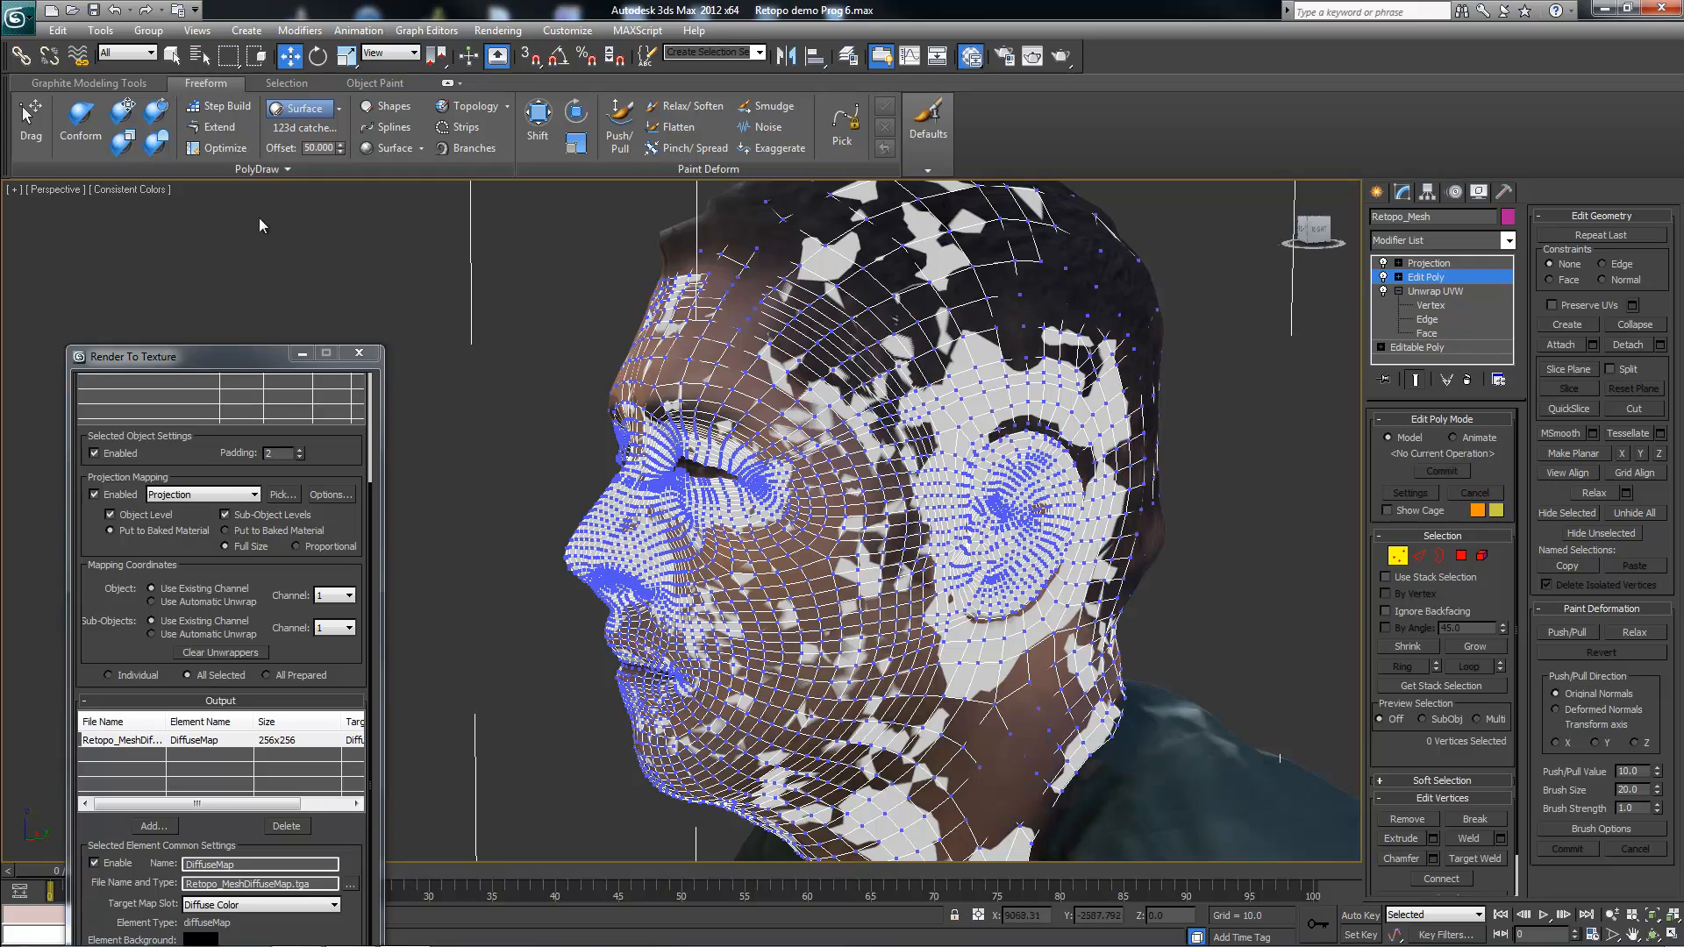
{"action": "left_click", "coordinate": [80, 119]}
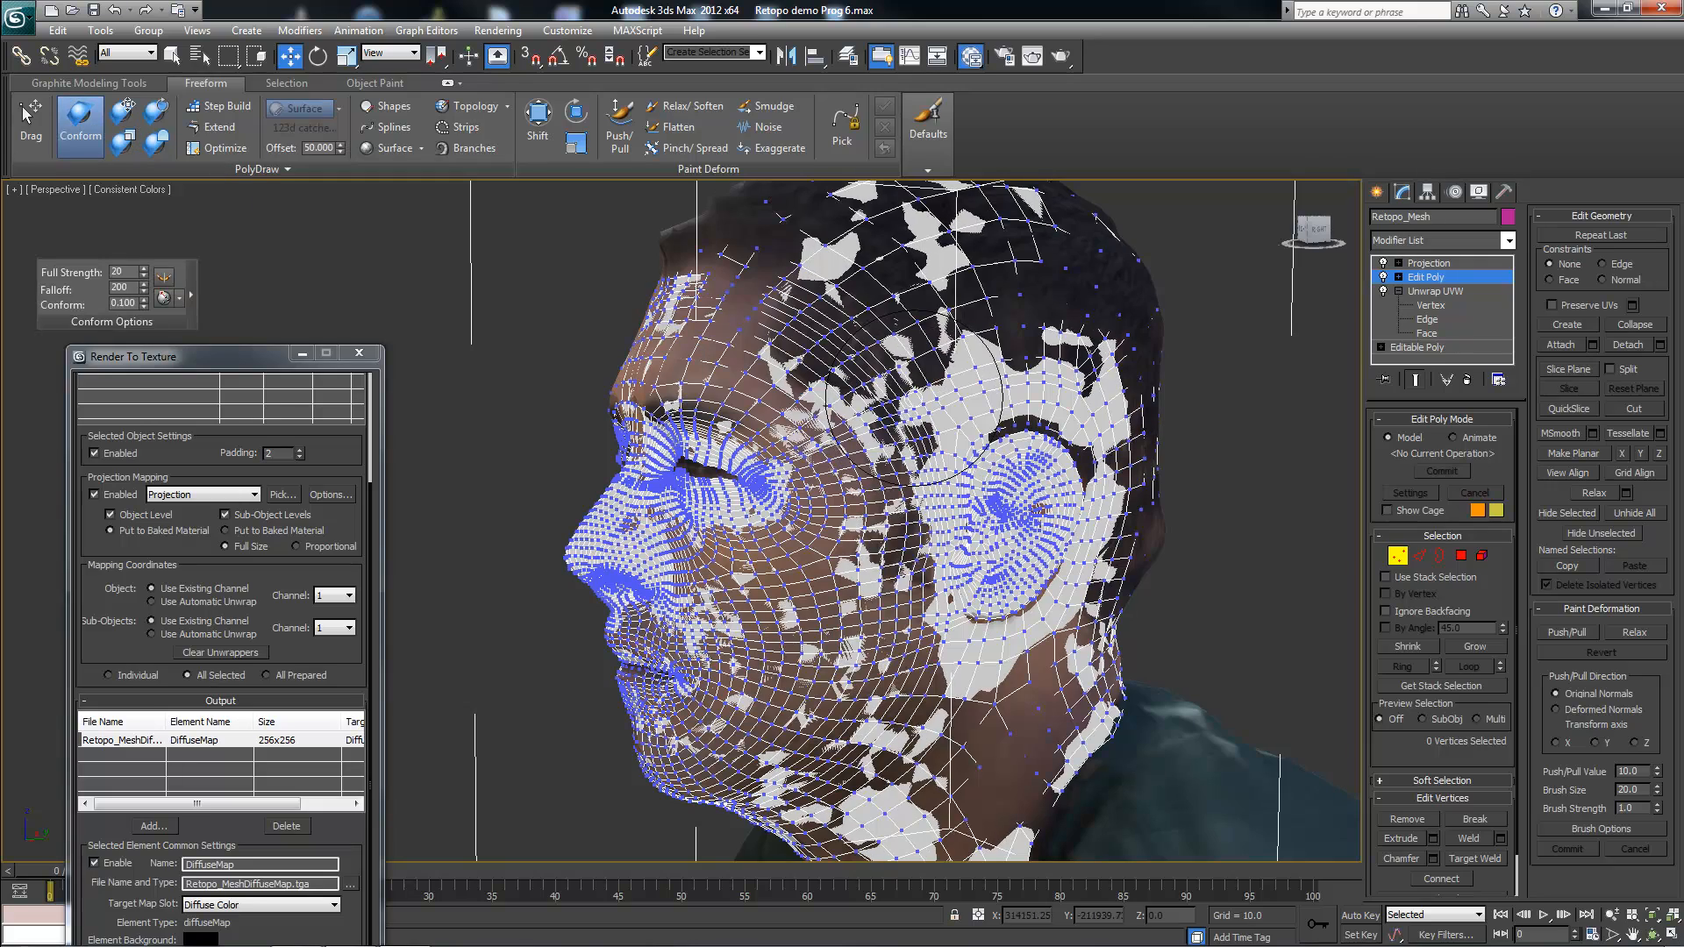
Step: Brush the side and back of the head mesh onto the scan surface with Conform strength 1.850
{"action": "middle_click_drag", "start_coordinate": [977, 402], "coordinate": [965, 483], "text": "alt"}
{"action": "mouse_move", "coordinate": [937, 457]}
{"action": "left_mouse_down"}
{"action": "mouse_move", "coordinate": [956, 417]}
{"action": "mouse_move", "coordinate": [969, 461]}
{"action": "left_mouse_up"}
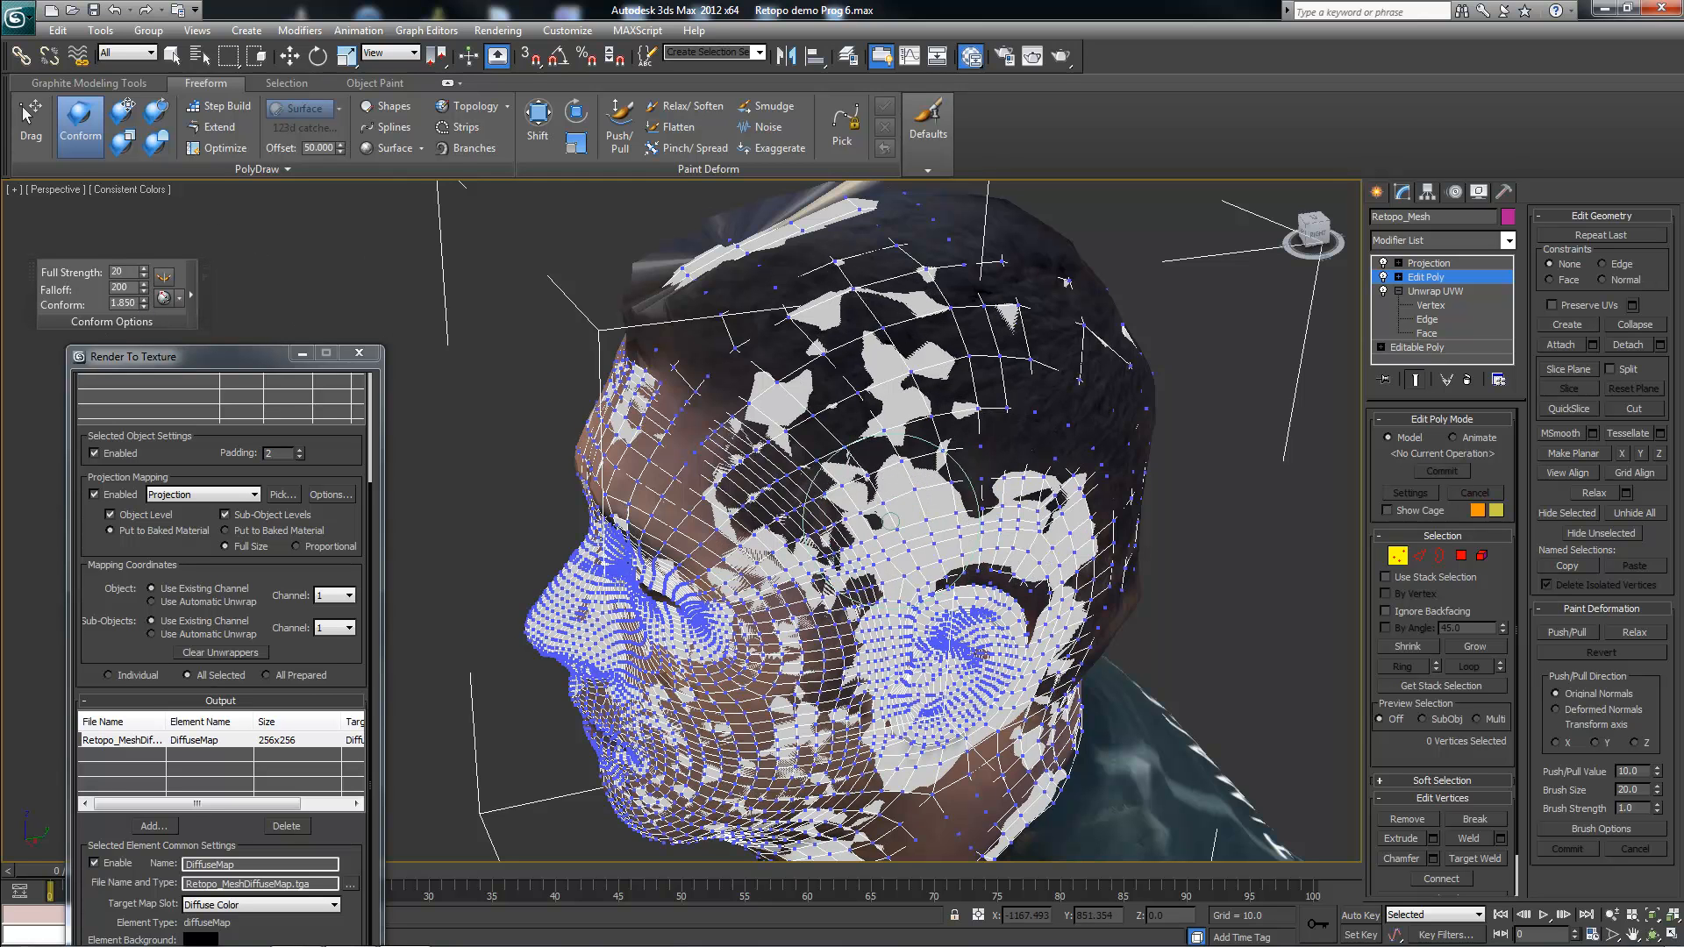
{"action": "left_click_drag", "start_coordinate": [881, 364], "coordinate": [701, 368]}
{"action": "mouse_move", "coordinate": [684, 370]}
{"action": "middle_mouse_down", "text": "alt"}
{"action": "mouse_move", "coordinate": [839, 386]}
{"action": "mouse_move", "coordinate": [872, 486]}
{"action": "middle_mouse_up", "text": "alt"}
{"action": "mouse_move", "coordinate": [946, 468]}
{"action": "left_mouse_down"}
{"action": "mouse_move", "coordinate": [1026, 500]}
{"action": "mouse_move", "coordinate": [1053, 535]}
{"action": "mouse_move", "coordinate": [1044, 622]}
{"action": "mouse_move", "coordinate": [1066, 722]}
{"action": "mouse_move", "coordinate": [987, 750]}
{"action": "left_mouse_up"}
{"action": "mouse_move", "coordinate": [987, 750]}
{"action": "middle_mouse_down"}
{"action": "mouse_move", "coordinate": [949, 502]}
{"action": "mouse_move", "coordinate": [919, 497]}
{"action": "middle_mouse_up"}
{"action": "left_click_drag", "start_coordinate": [920, 497], "coordinate": [672, 725]}
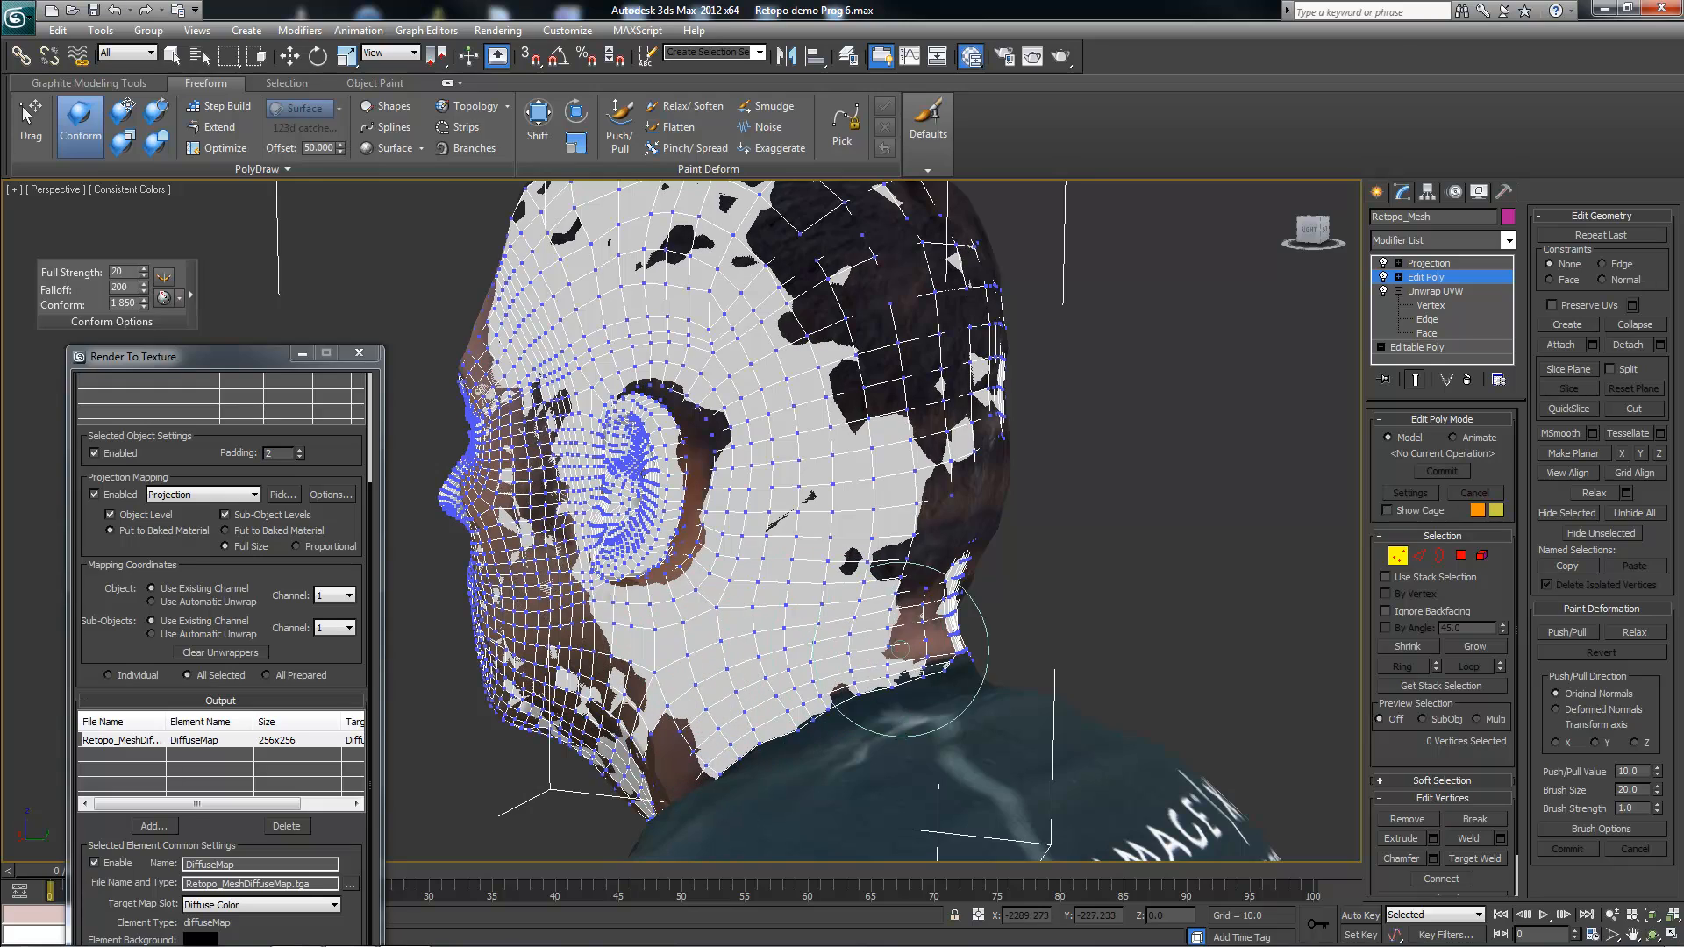
Step: Conform the rear cheek, the area in front of the ear and the temple to the scan surface
{"action": "middle_click_drag", "start_coordinate": [800, 714], "coordinate": [637, 625], "text": "alt"}
{"action": "scroll", "coordinate": [780, 615], "scroll_direction": "up", "scroll_amount": 5}
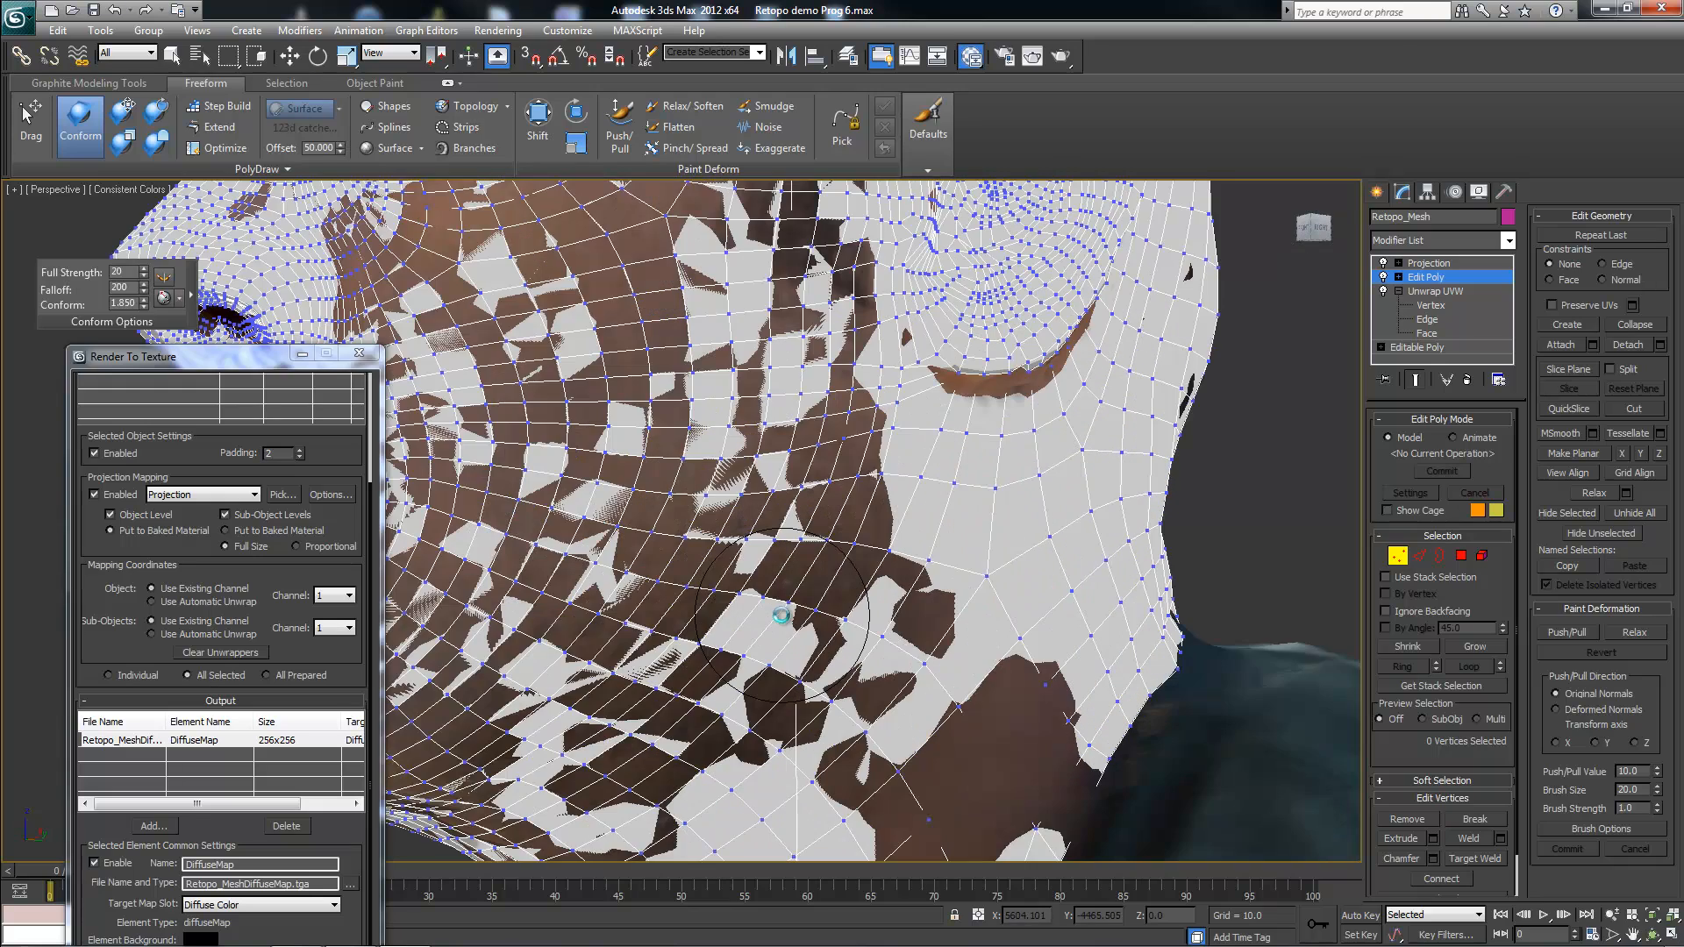
{"action": "left_click_drag", "start_coordinate": [766, 641], "coordinate": [871, 588]}
{"action": "left_click_drag", "start_coordinate": [804, 402], "coordinate": [814, 297]}
{"action": "middle_click_drag", "start_coordinate": [814, 297], "coordinate": [849, 510]}
{"action": "left_click_drag", "start_coordinate": [871, 432], "coordinate": [868, 258]}
{"action": "middle_click_drag", "start_coordinate": [868, 259], "coordinate": [855, 400], "text": "alt"}
{"action": "mouse_move", "coordinate": [786, 422]}
{"action": "left_mouse_down"}
{"action": "mouse_move", "coordinate": [750, 526]}
{"action": "mouse_move", "coordinate": [740, 667]}
{"action": "left_mouse_up"}
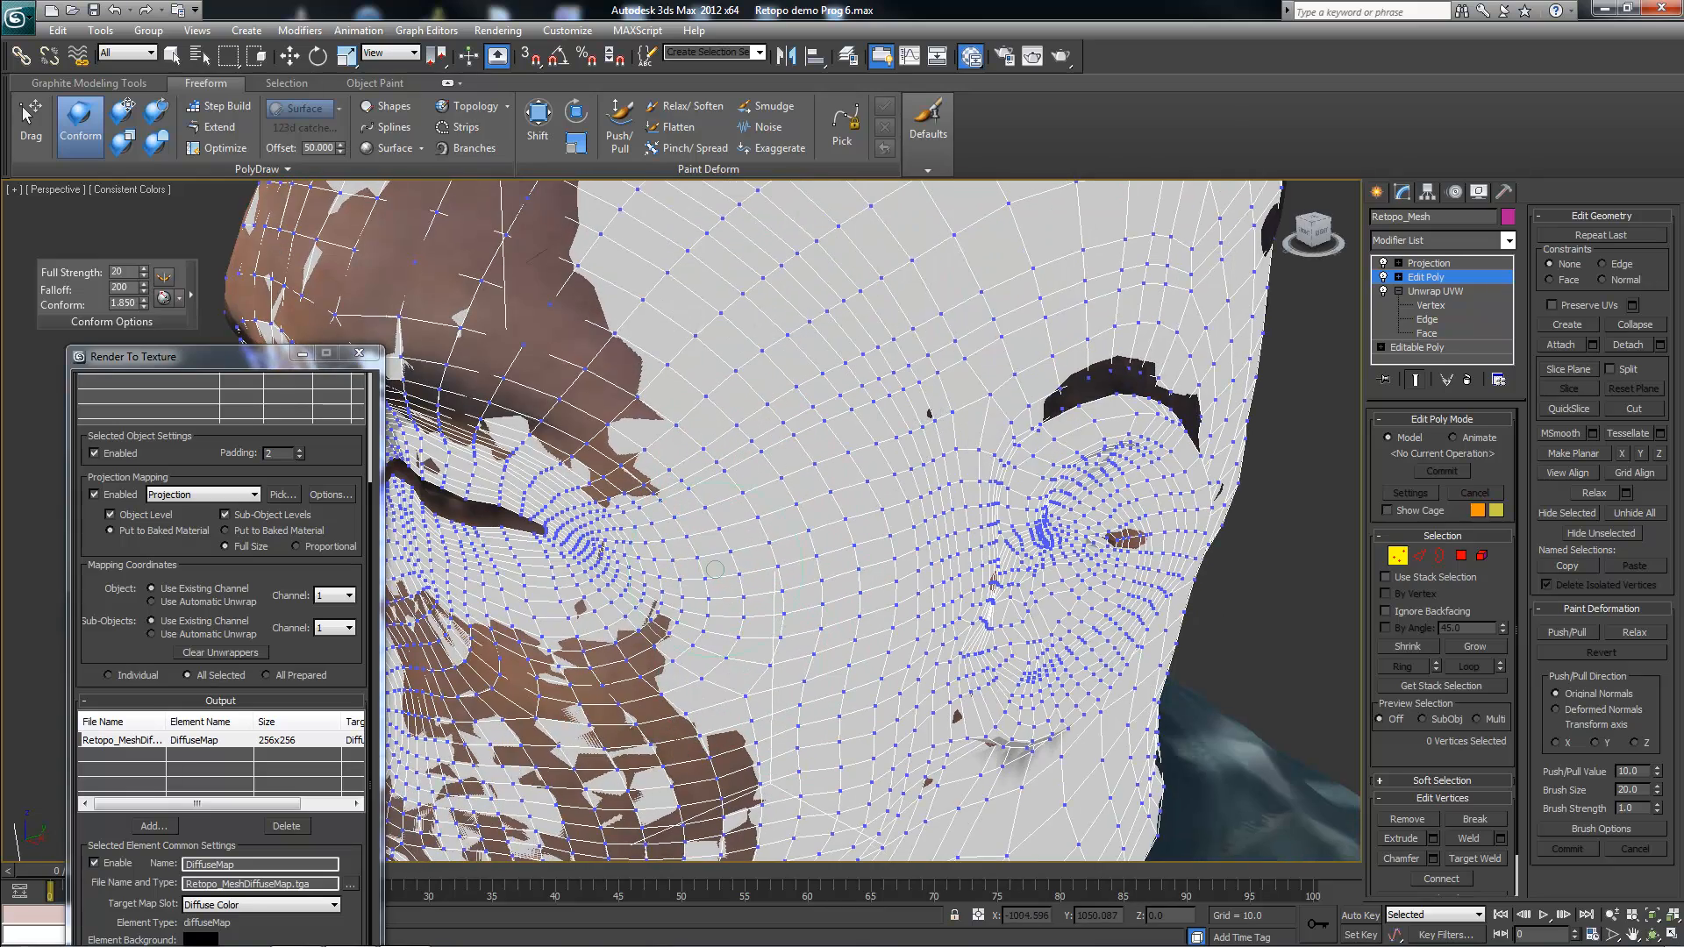
Step: Conform the cheek, jawline and neck vertices to the scan surface
{"action": "scroll", "coordinate": [750, 535], "scroll_direction": "down", "scroll_amount": 5}
{"action": "scroll", "coordinate": [750, 535], "scroll_direction": "up", "scroll_amount": 5}
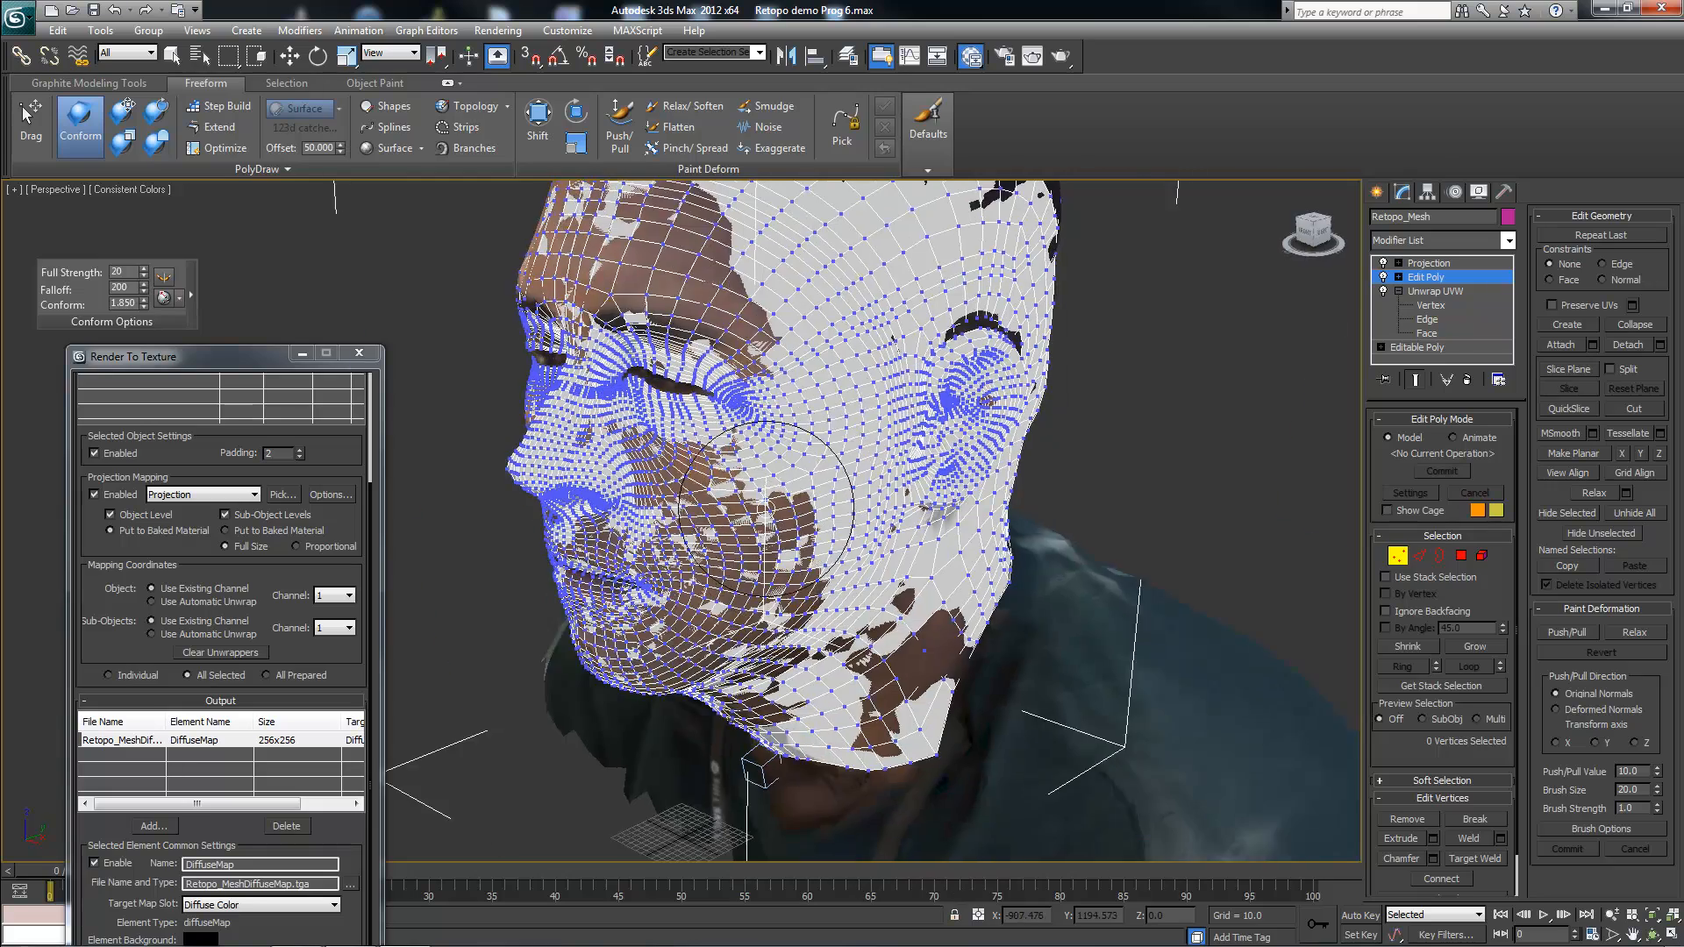
{"action": "left_click_drag", "start_coordinate": [867, 462], "coordinate": [771, 734]}
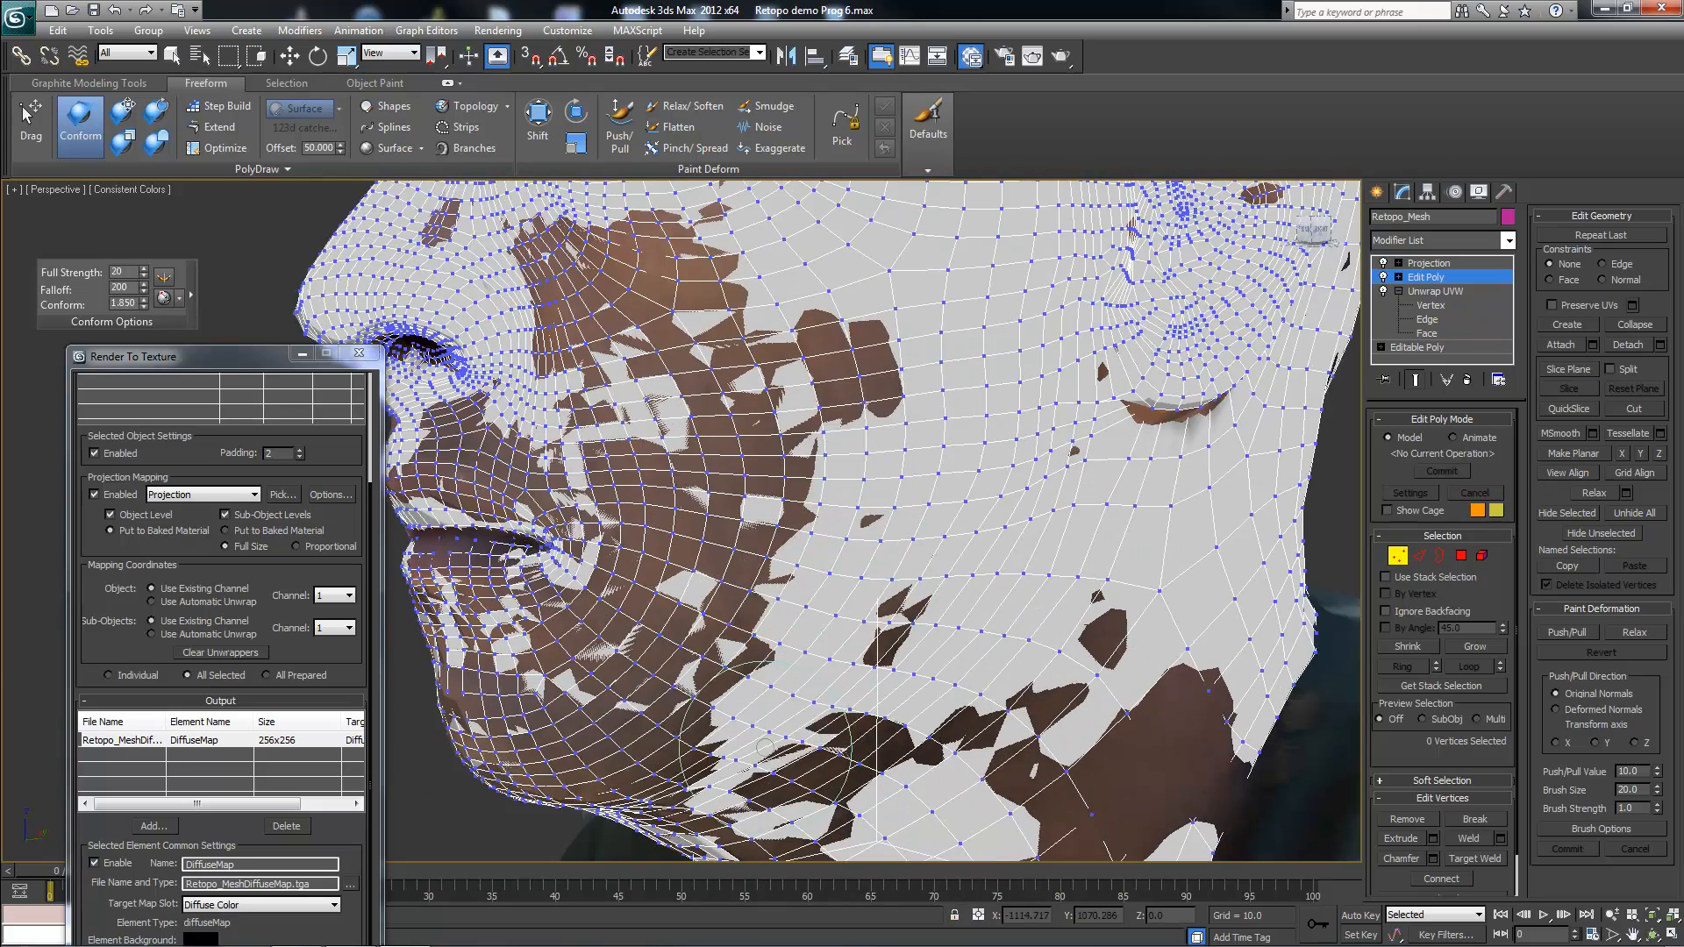
{"action": "middle_click_drag", "start_coordinate": [868, 780], "coordinate": [790, 473]}
{"action": "mouse_move", "coordinate": [789, 474]}
{"action": "left_mouse_down"}
{"action": "mouse_move", "coordinate": [872, 355]}
{"action": "mouse_move", "coordinate": [717, 416]}
{"action": "mouse_move", "coordinate": [918, 403]}
{"action": "mouse_move", "coordinate": [938, 421]}
{"action": "mouse_move", "coordinate": [1067, 327]}
{"action": "mouse_move", "coordinate": [996, 345]}
{"action": "left_mouse_up"}
{"action": "mouse_move", "coordinate": [1017, 405]}
{"action": "middle_mouse_down", "text": "alt"}
{"action": "mouse_move", "coordinate": [1081, 377]}
{"action": "mouse_move", "coordinate": [1090, 295]}
{"action": "mouse_move", "coordinate": [1035, 339]}
{"action": "mouse_move", "coordinate": [1114, 356]}
{"action": "mouse_move", "coordinate": [1110, 405]}
{"action": "middle_mouse_up", "text": "alt"}
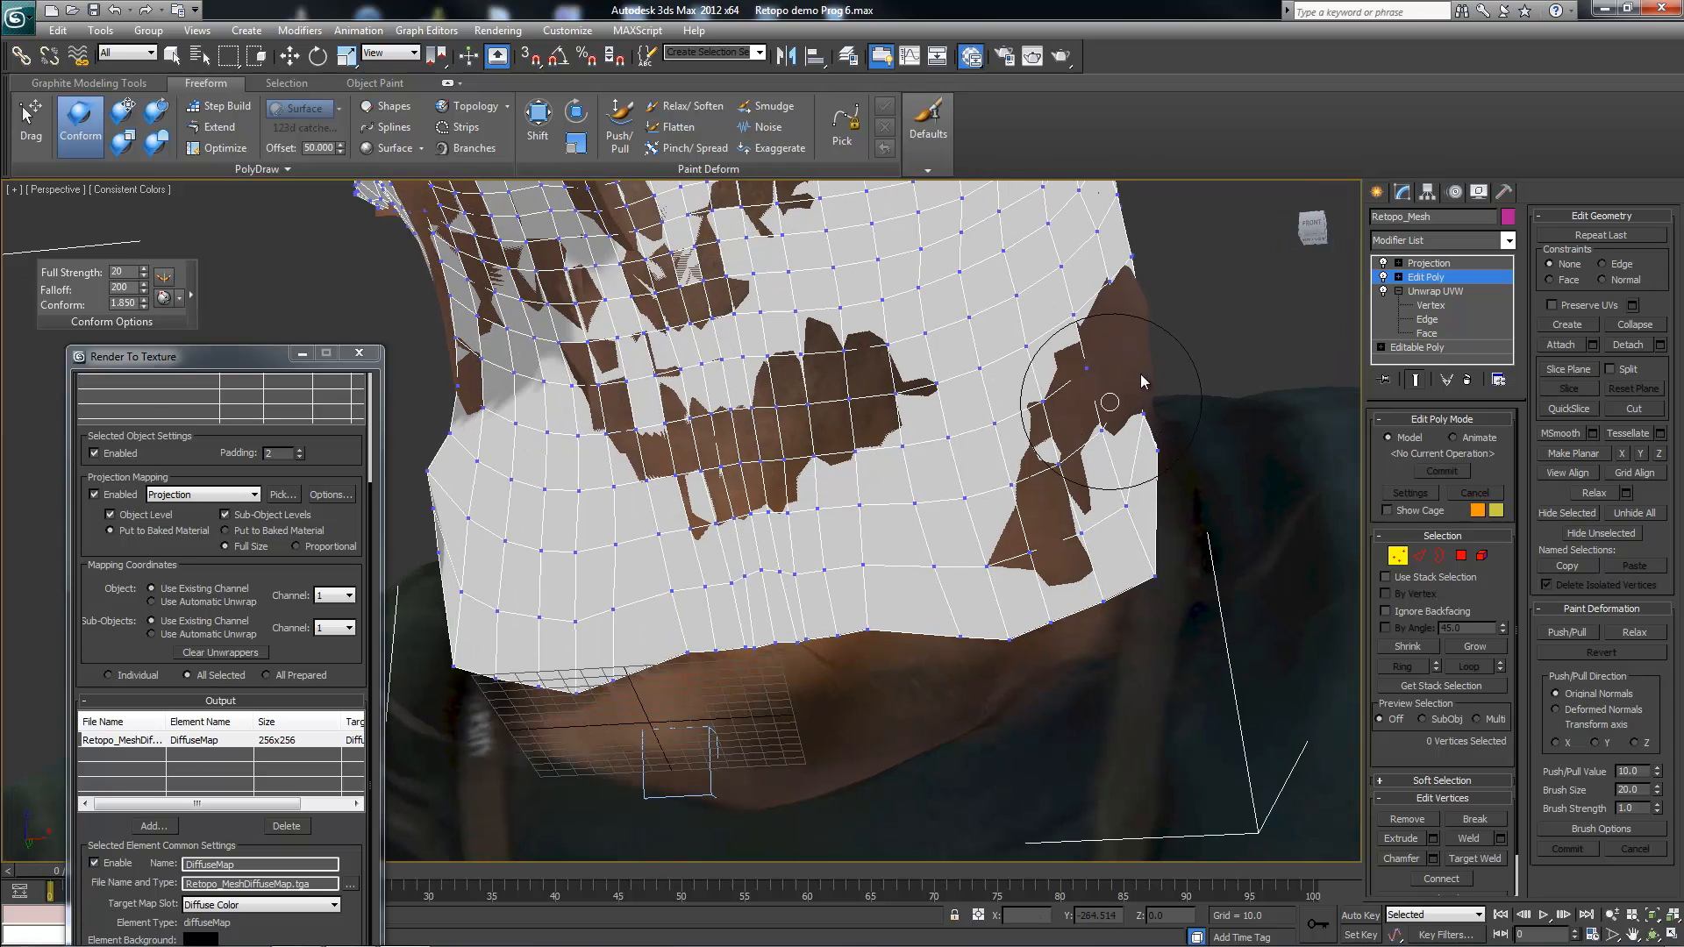
{"action": "key", "text": "shift+z"}
Step: Render the 256x256 diffuse map from the conformed mesh, overwriting Retopo_MeshDiffuseMap.tga
{"action": "left_click_drag", "start_coordinate": [272, 357], "coordinate": [292, 35]}
{"action": "left_click", "coordinate": [207, 923]}
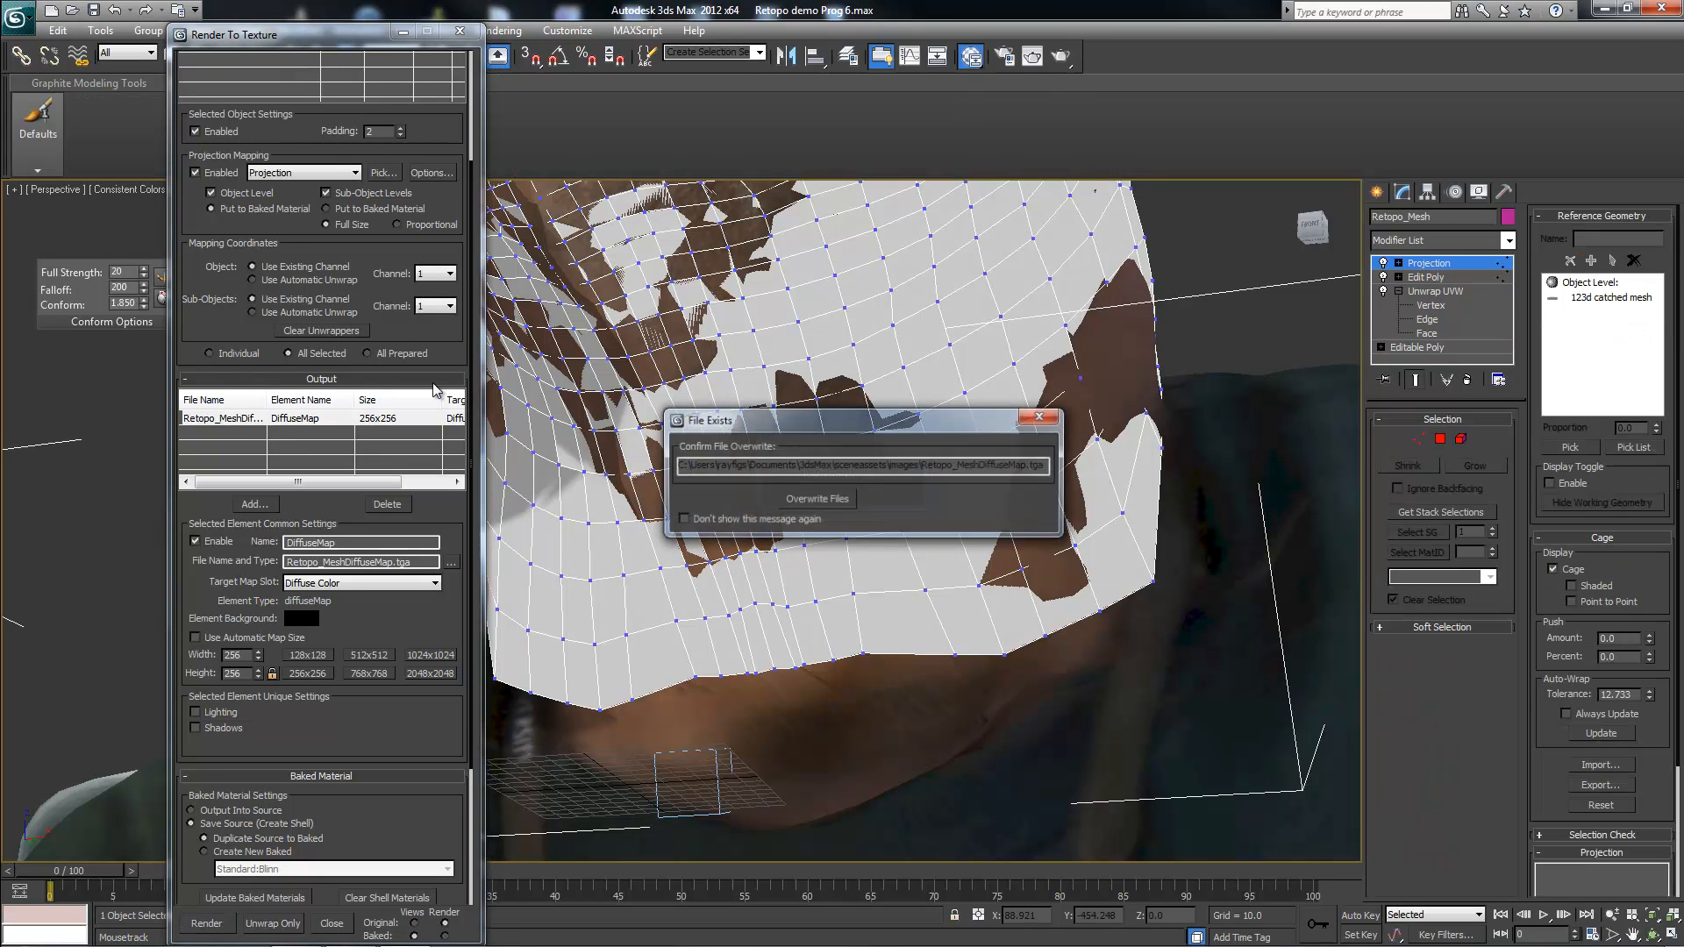
{"action": "left_click", "coordinate": [791, 500]}
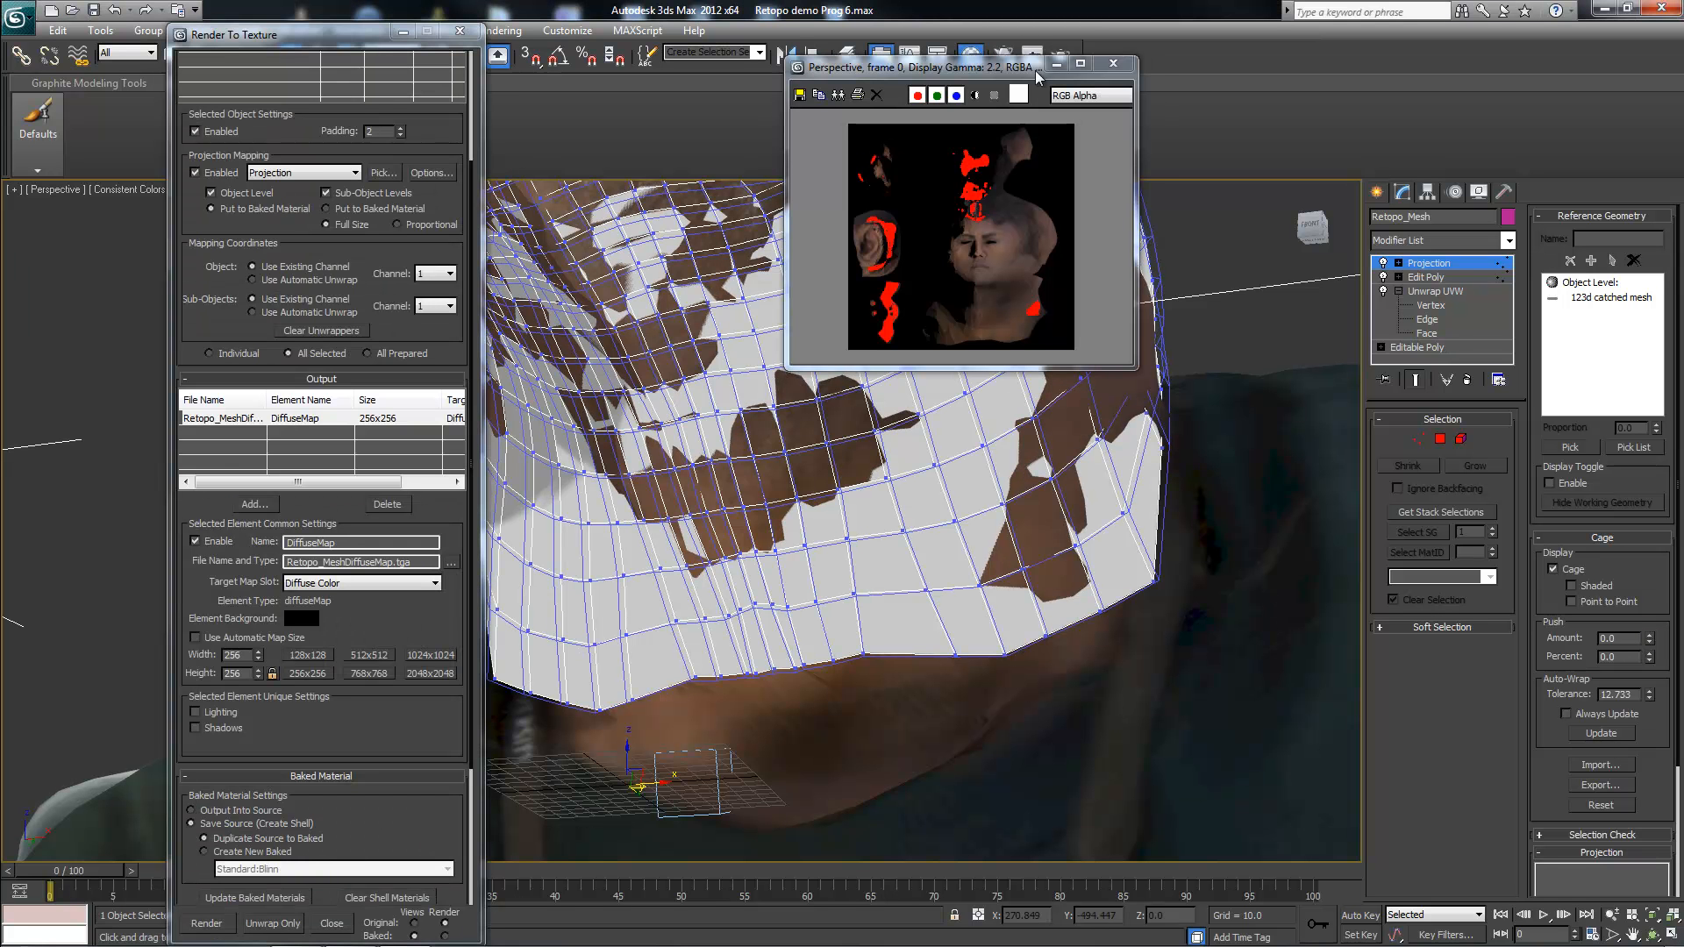
Step: Push the projection cage farther out from the conformed mesh and re-render the 256x256 diffuse map
{"action": "left_click_drag", "start_coordinate": [991, 73], "coordinate": [852, 122]}
{"action": "left_click_drag", "start_coordinate": [1653, 644], "coordinate": [1663, 494]}
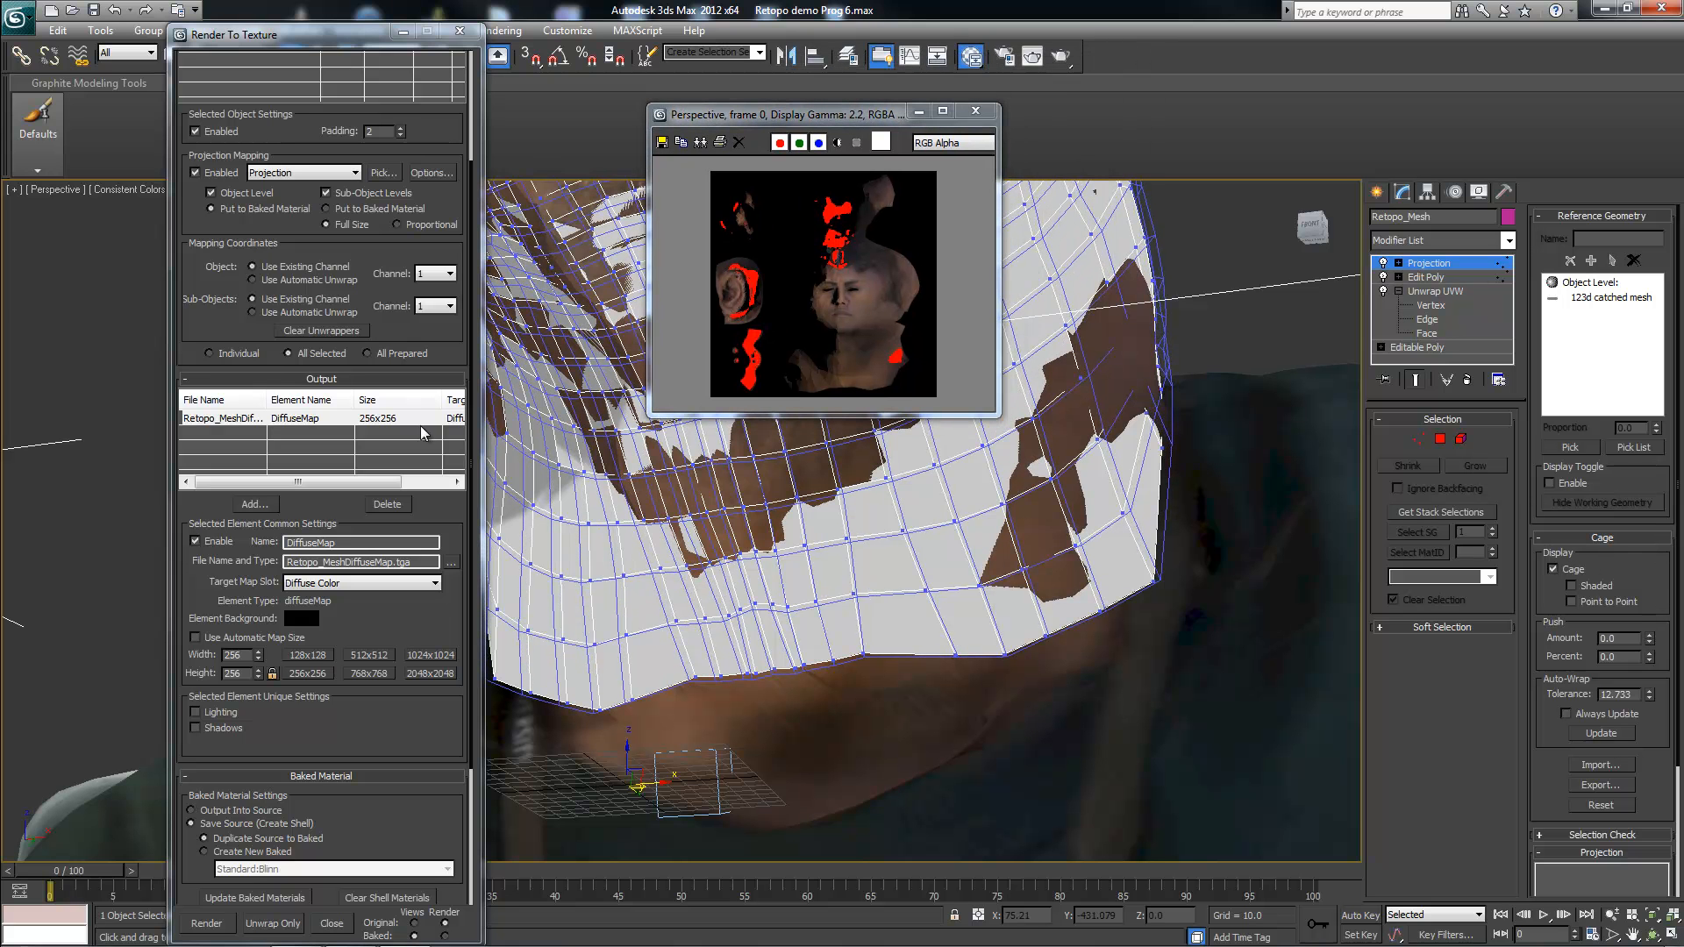
{"action": "left_click", "coordinate": [211, 925]}
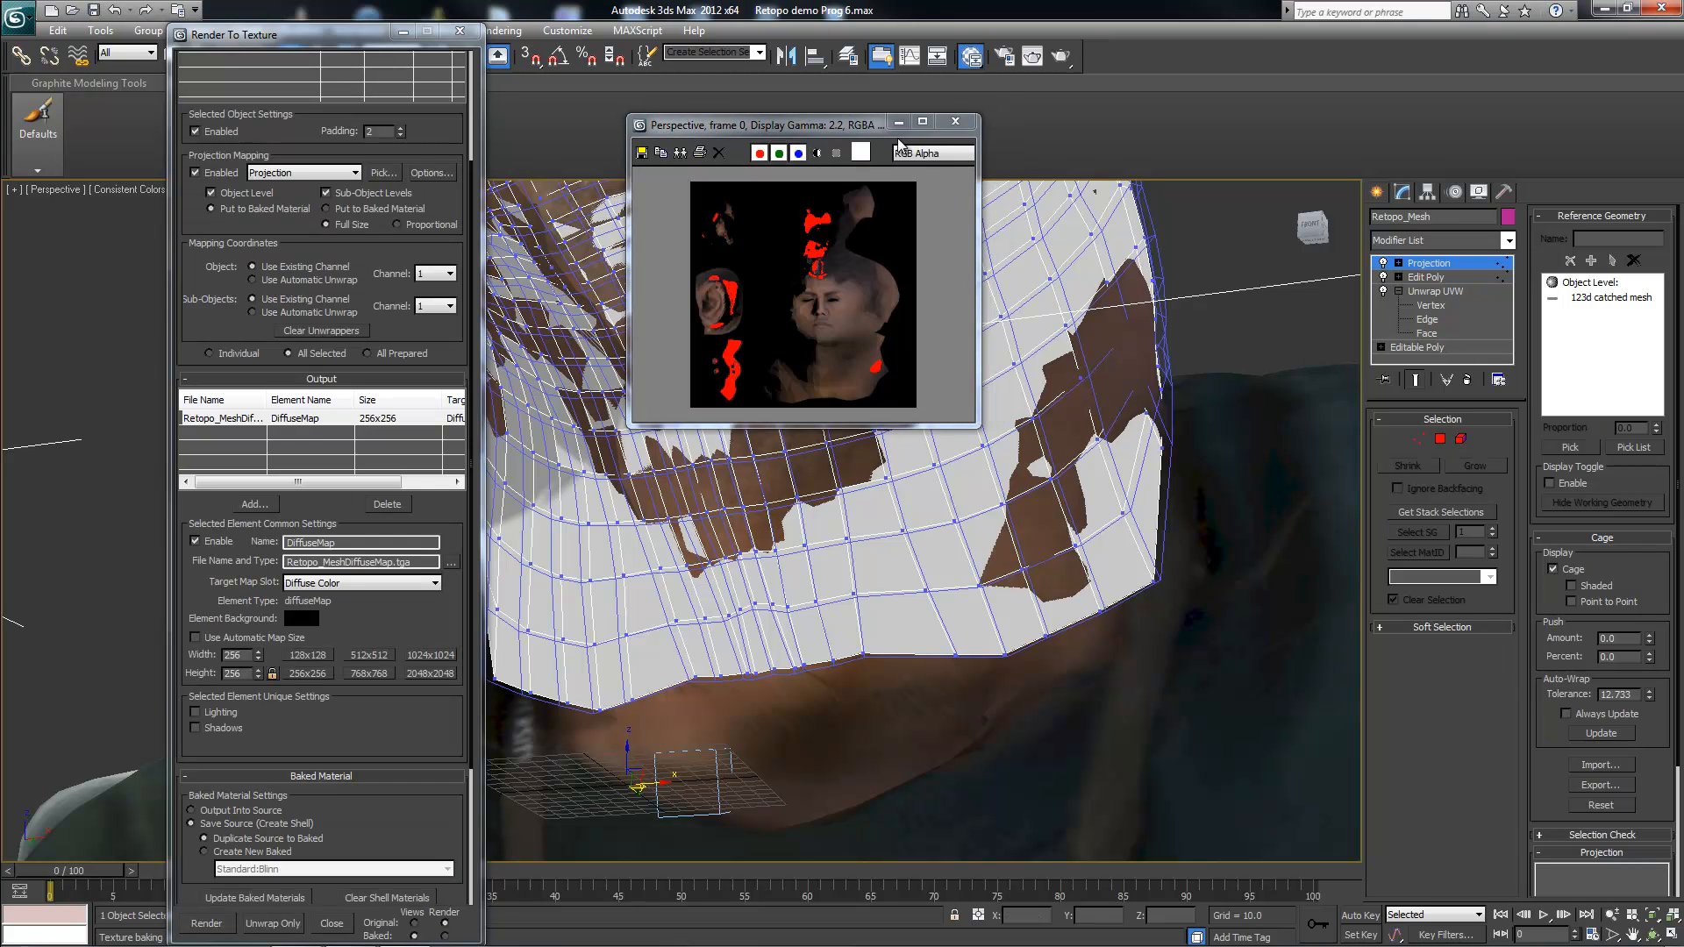
Step: Return to the Edit Poly modifier and conform the remaining patch on the side of the neck to the scan
{"action": "left_click", "coordinate": [1449, 279]}
{"action": "left_click", "coordinate": [951, 531]}
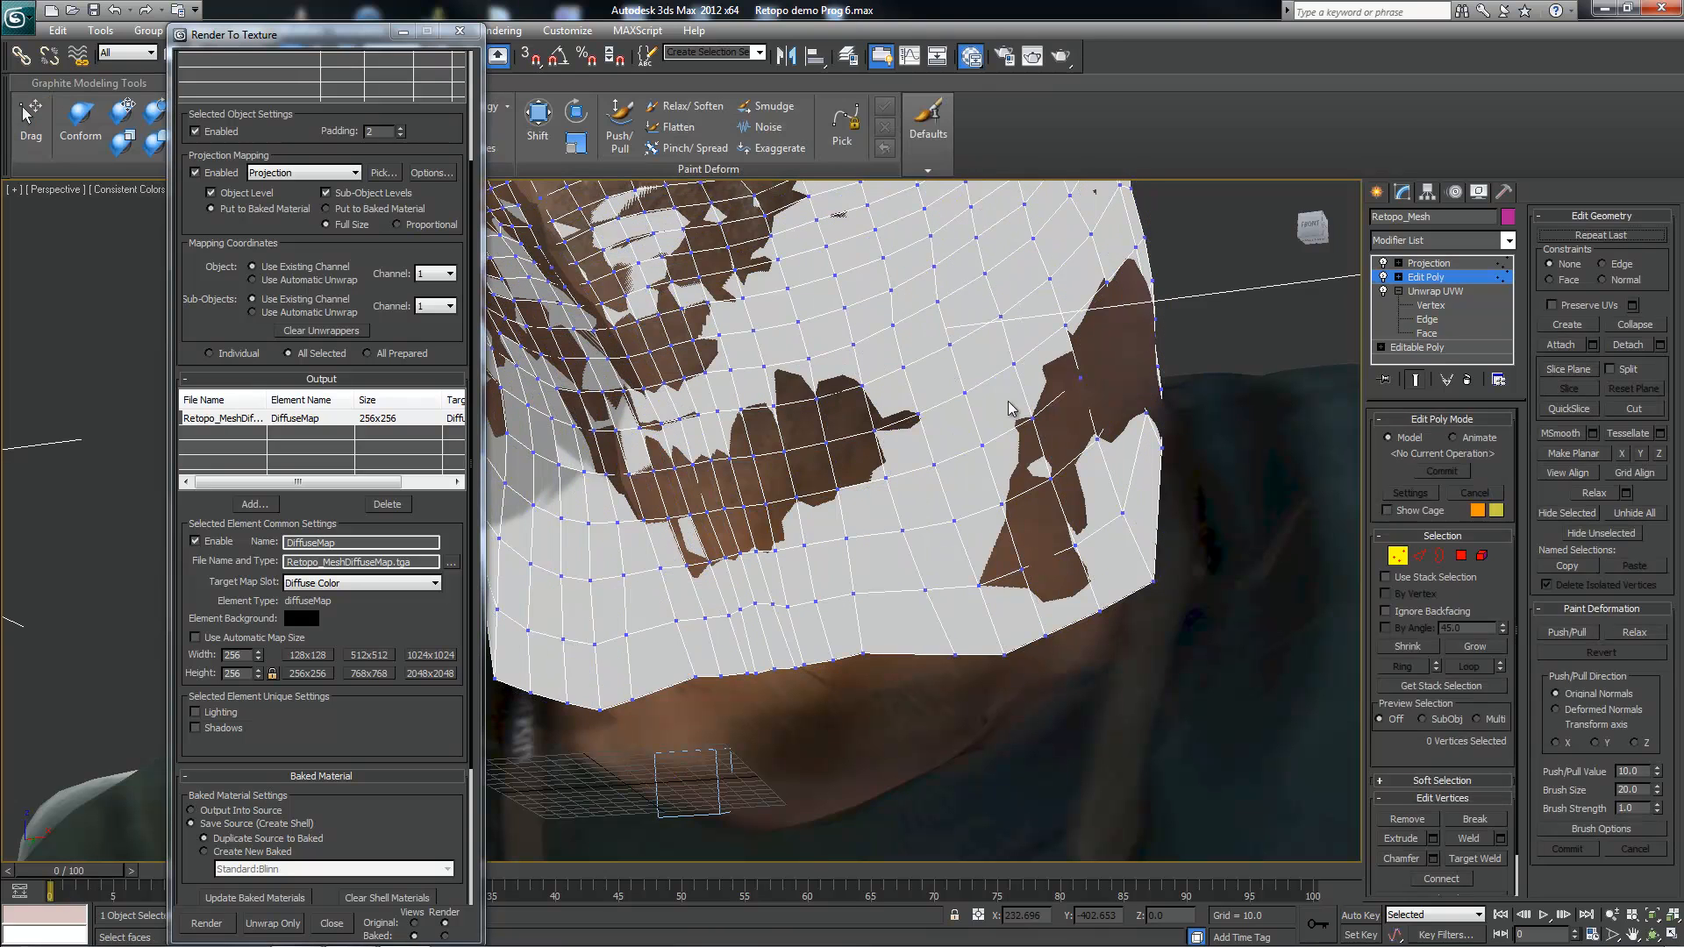
{"action": "left_click_drag", "start_coordinate": [290, 35], "coordinate": [258, 241]}
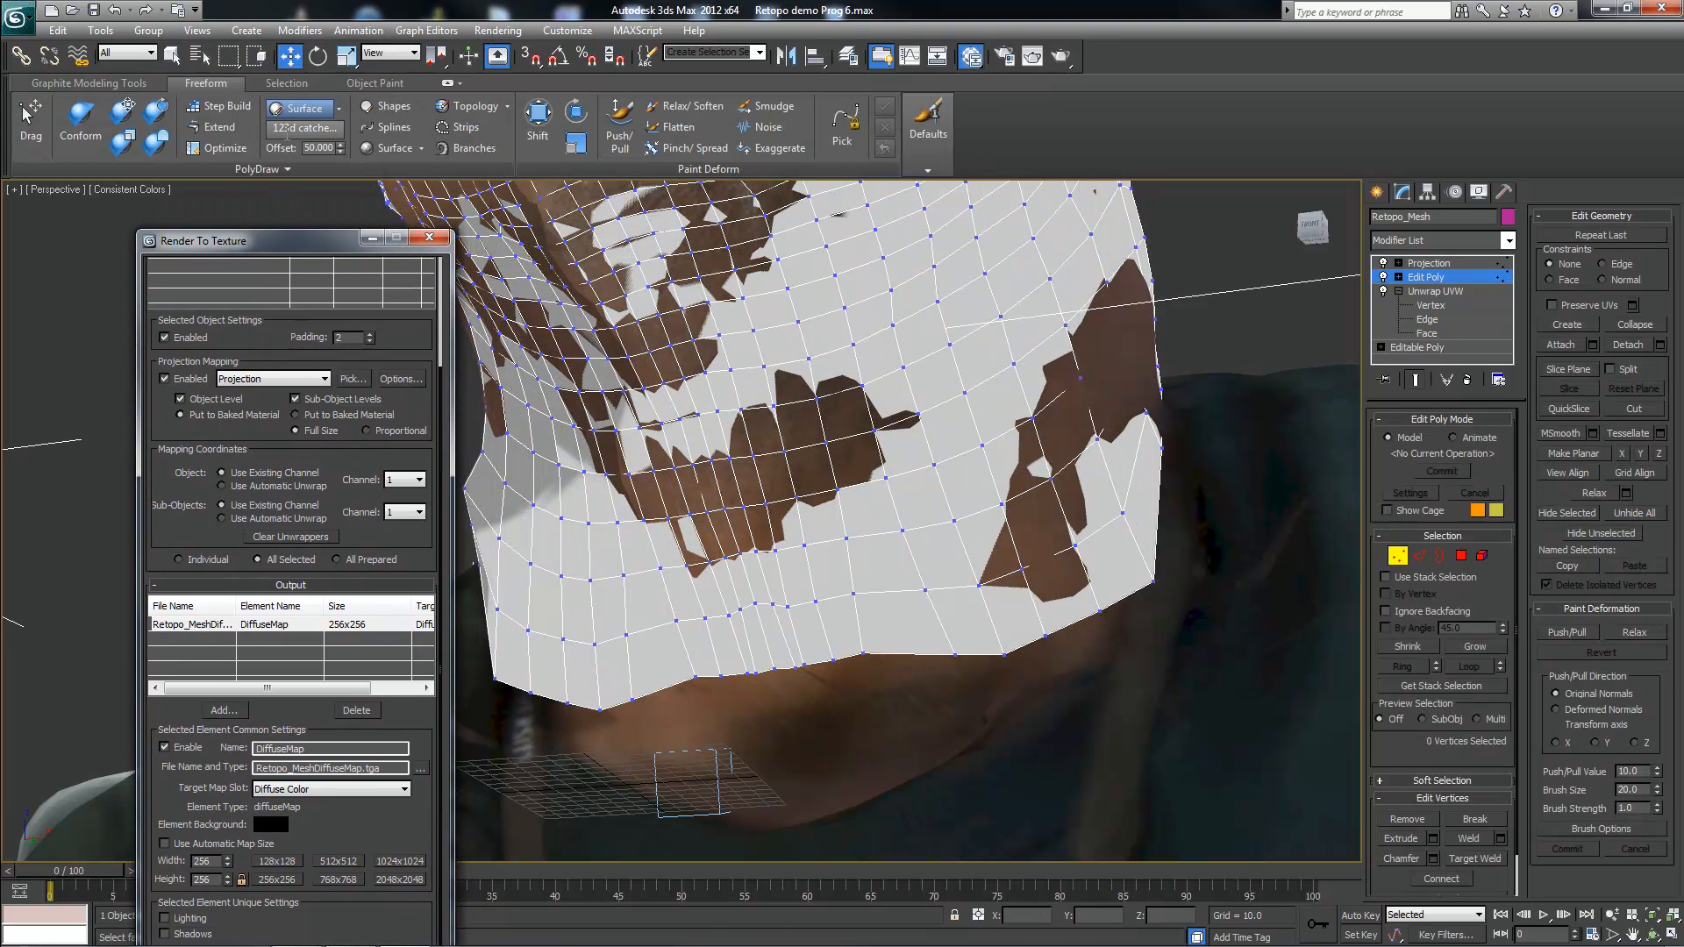
{"action": "left_click", "coordinate": [81, 118]}
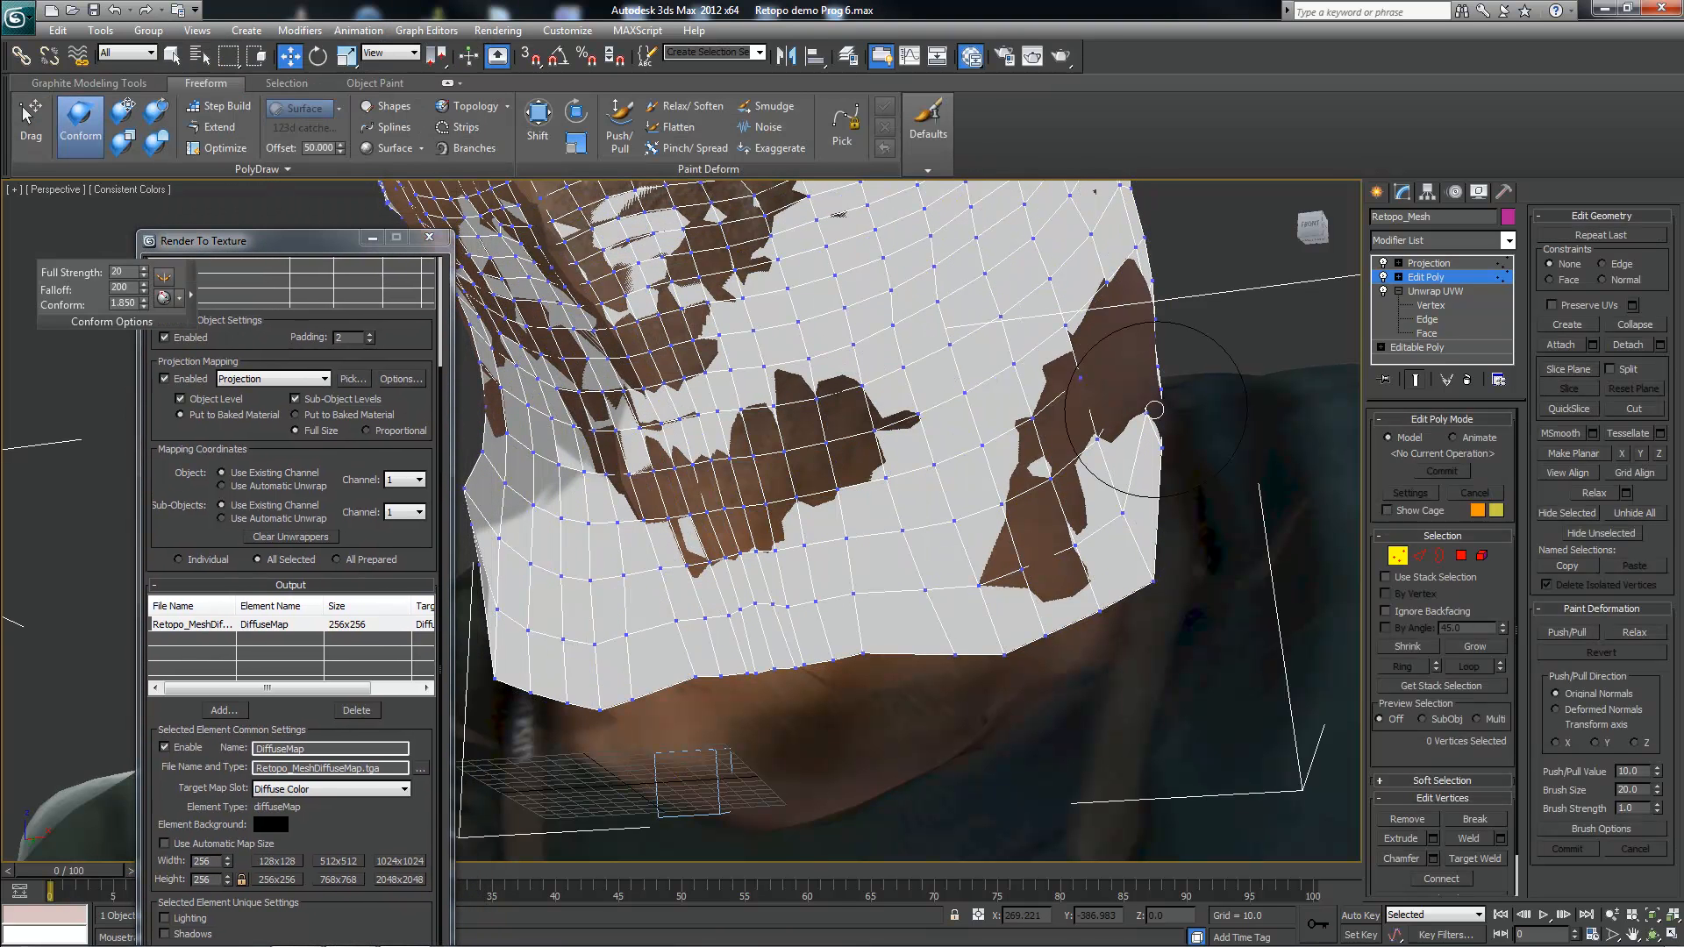
{"action": "mouse_move", "coordinate": [1131, 360]}
{"action": "left_mouse_down"}
{"action": "mouse_move", "coordinate": [1149, 325]}
{"action": "mouse_move", "coordinate": [1056, 462]}
{"action": "left_mouse_up"}
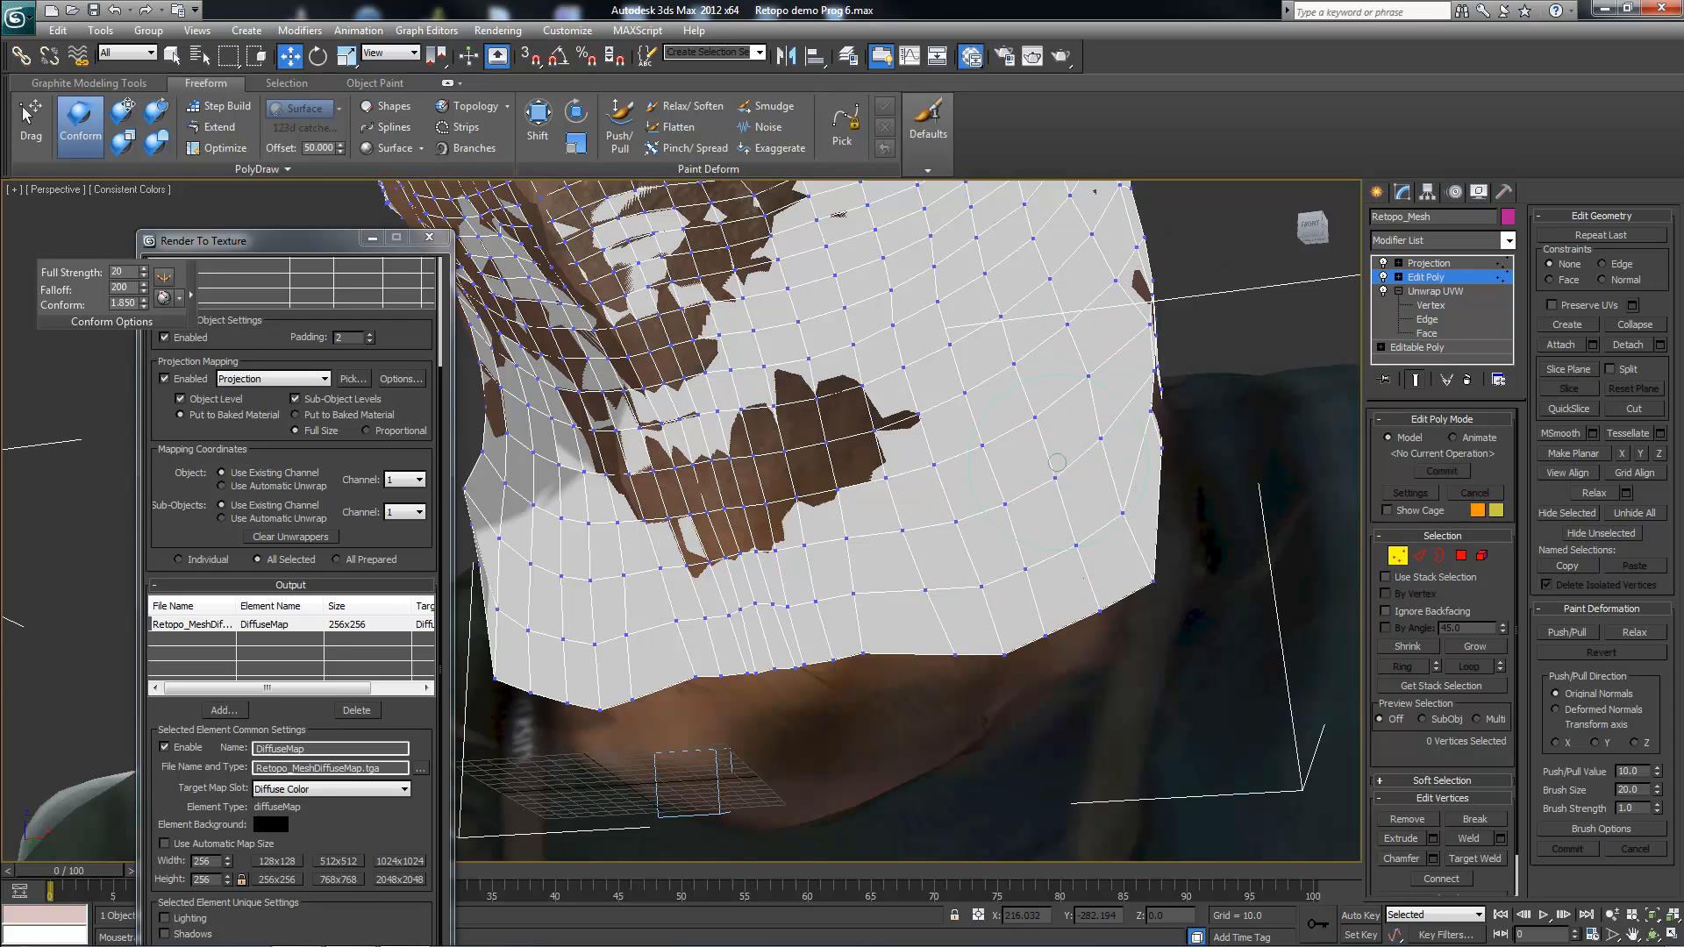
{"action": "middle_click_drag", "start_coordinate": [1056, 462], "coordinate": [1045, 439], "text": "alt"}
{"action": "mouse_move", "coordinate": [1144, 276]}
{"action": "left_mouse_down"}
{"action": "mouse_move", "coordinate": [1127, 386]}
{"action": "mouse_move", "coordinate": [1072, 250]}
{"action": "mouse_move", "coordinate": [1157, 390]}
{"action": "mouse_move", "coordinate": [1201, 351]}
{"action": "mouse_move", "coordinate": [1014, 327]}
{"action": "left_mouse_up"}
{"action": "middle_click_drag", "start_coordinate": [1015, 327], "coordinate": [1350, 293], "text": "alt"}
Step: Bake the 256x256 diffuse map again with the corrected neck, overwriting the existing file
{"action": "left_click_drag", "start_coordinate": [294, 244], "coordinate": [325, 37]}
{"action": "left_click", "coordinate": [211, 921]}
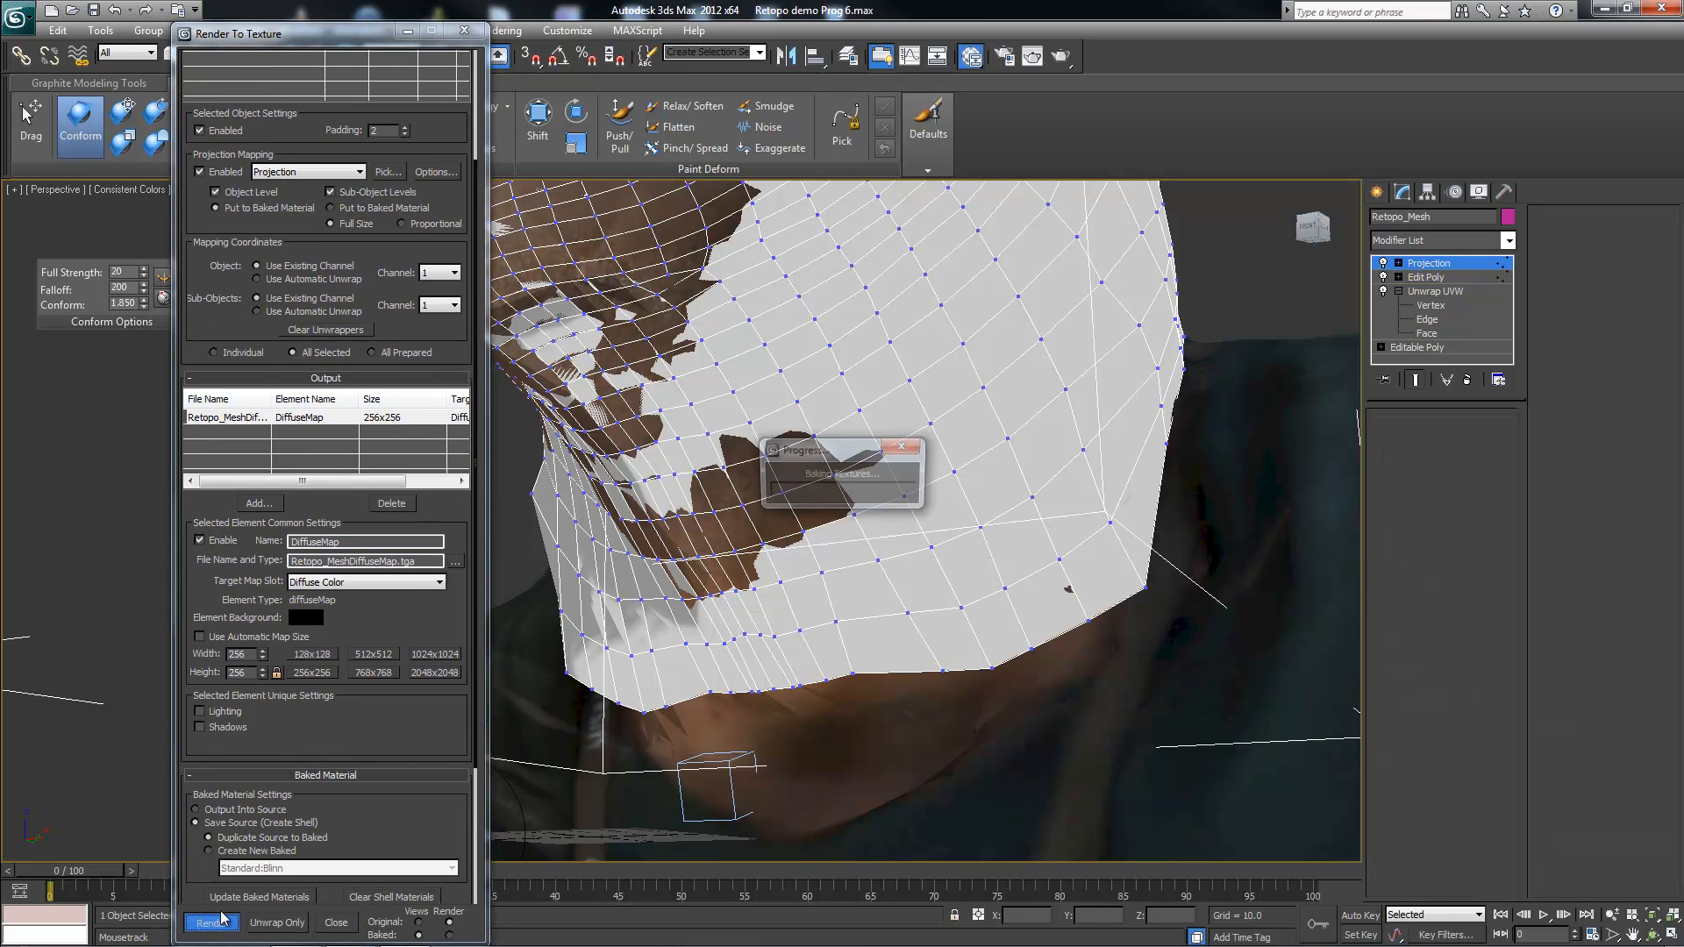
{"action": "left_click", "coordinate": [817, 498]}
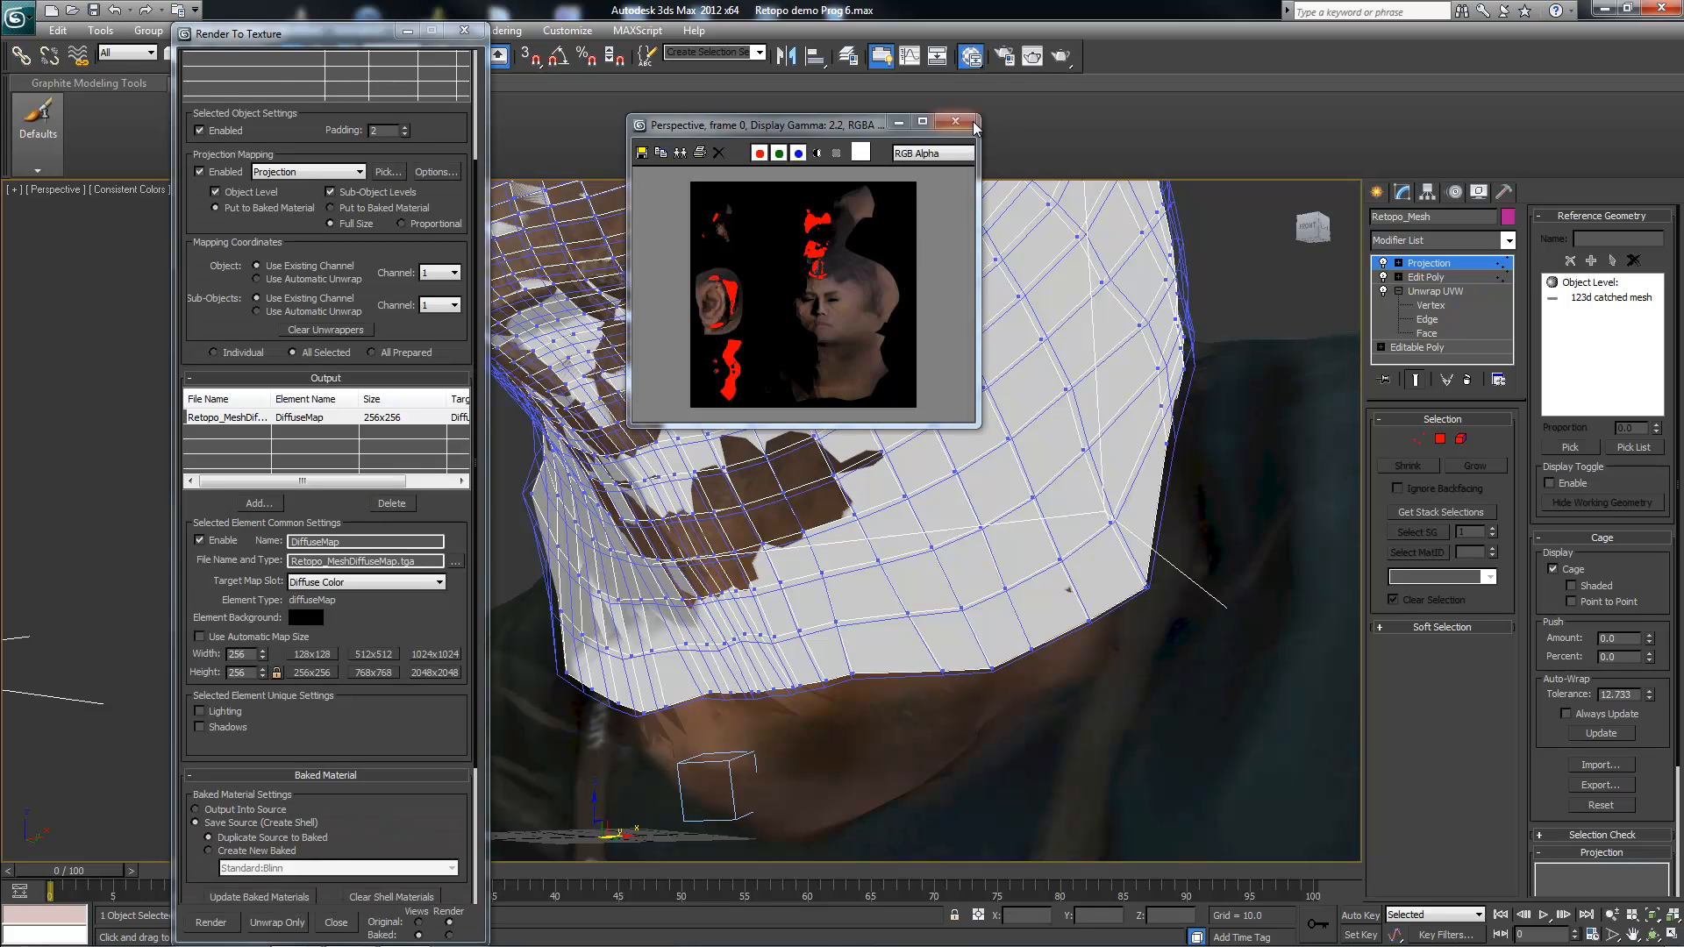
Step: Set the diffuse map size to 2048x2048, render it over the existing file, and review the baked result
{"action": "left_click", "coordinate": [955, 122]}
{"action": "left_click", "coordinate": [418, 675]}
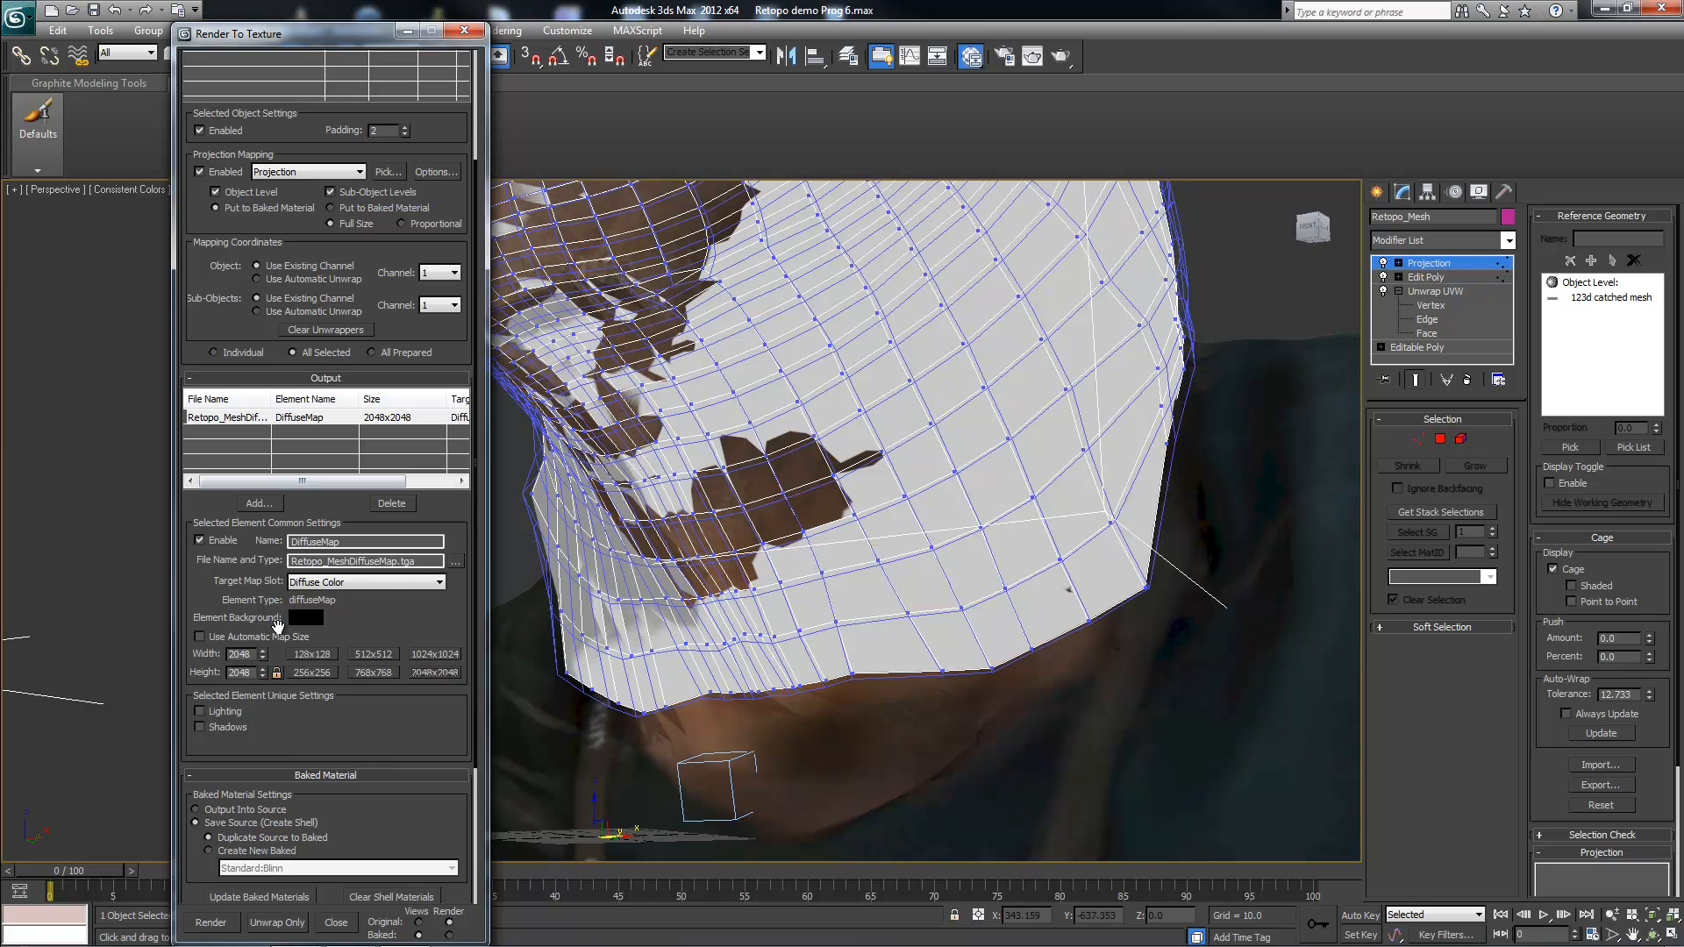
{"action": "left_click", "coordinate": [210, 922]}
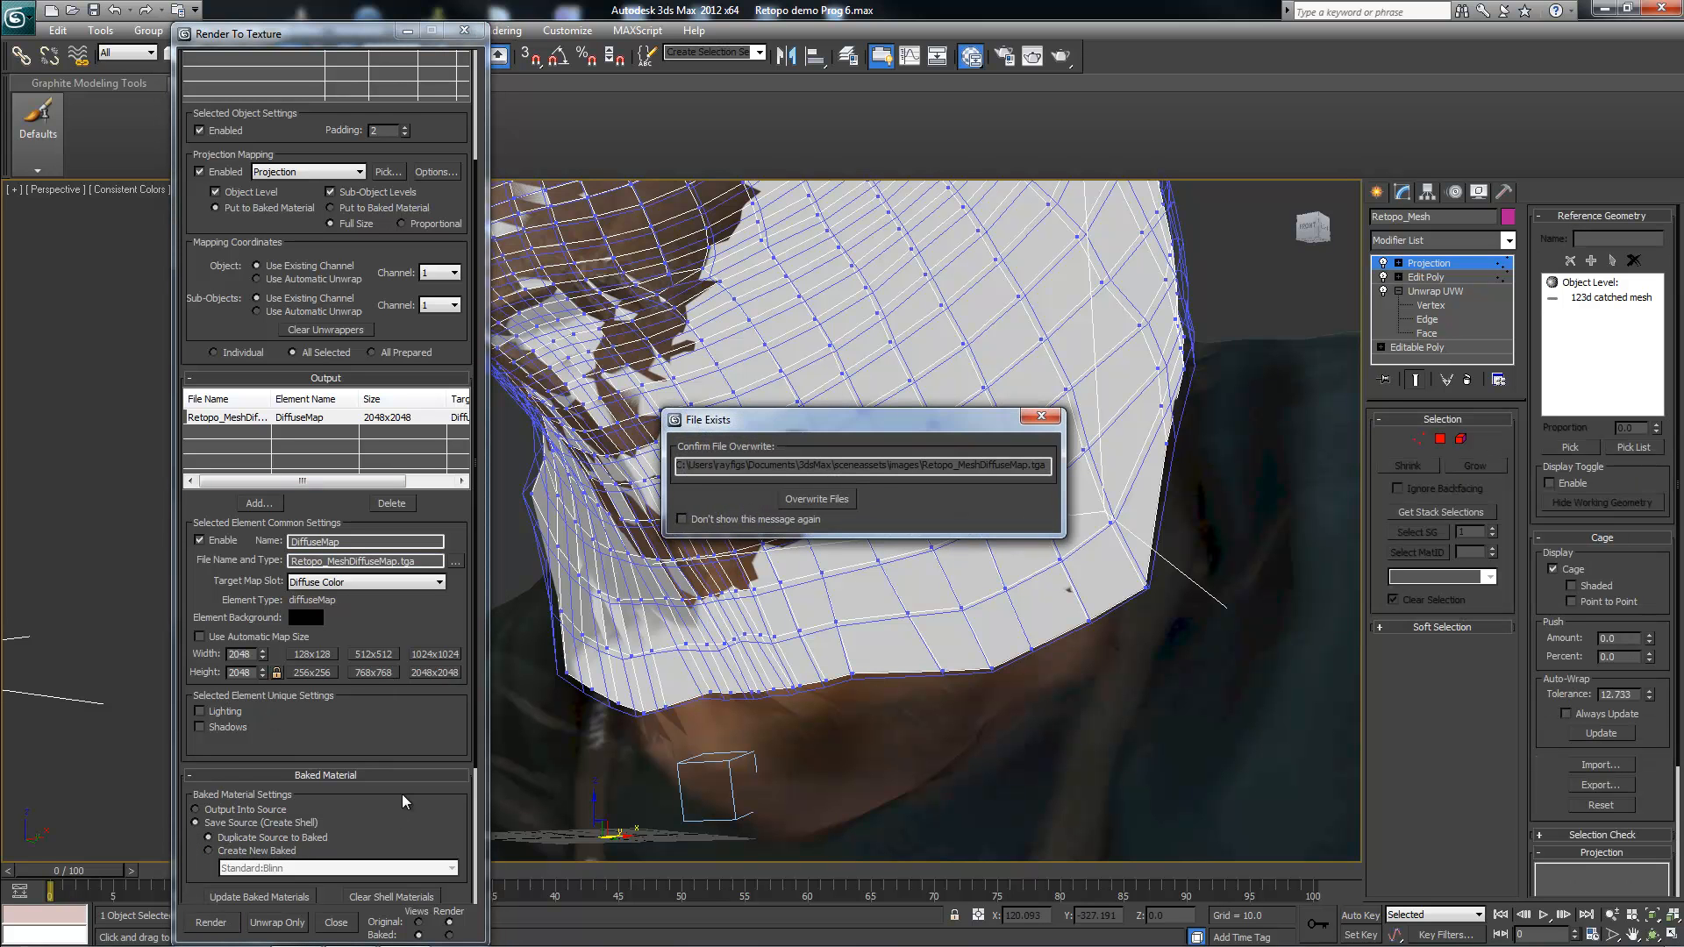
{"action": "left_click", "coordinate": [813, 499]}
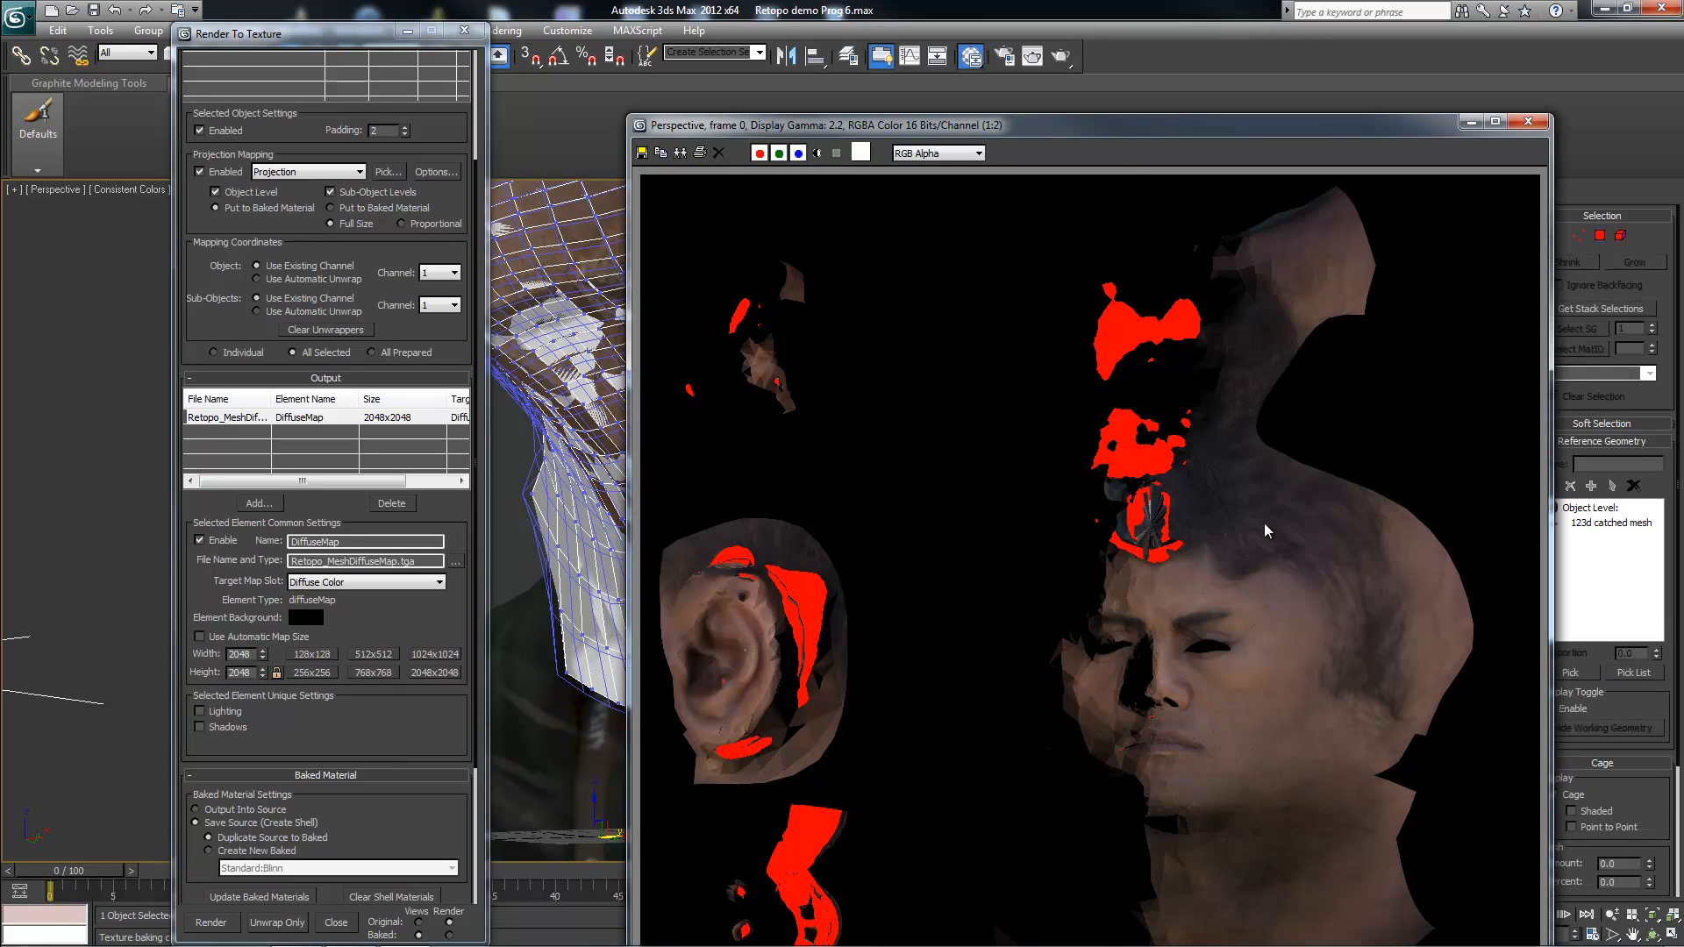
{"action": "left_click_drag", "start_coordinate": [1131, 128], "coordinate": [1112, 58]}
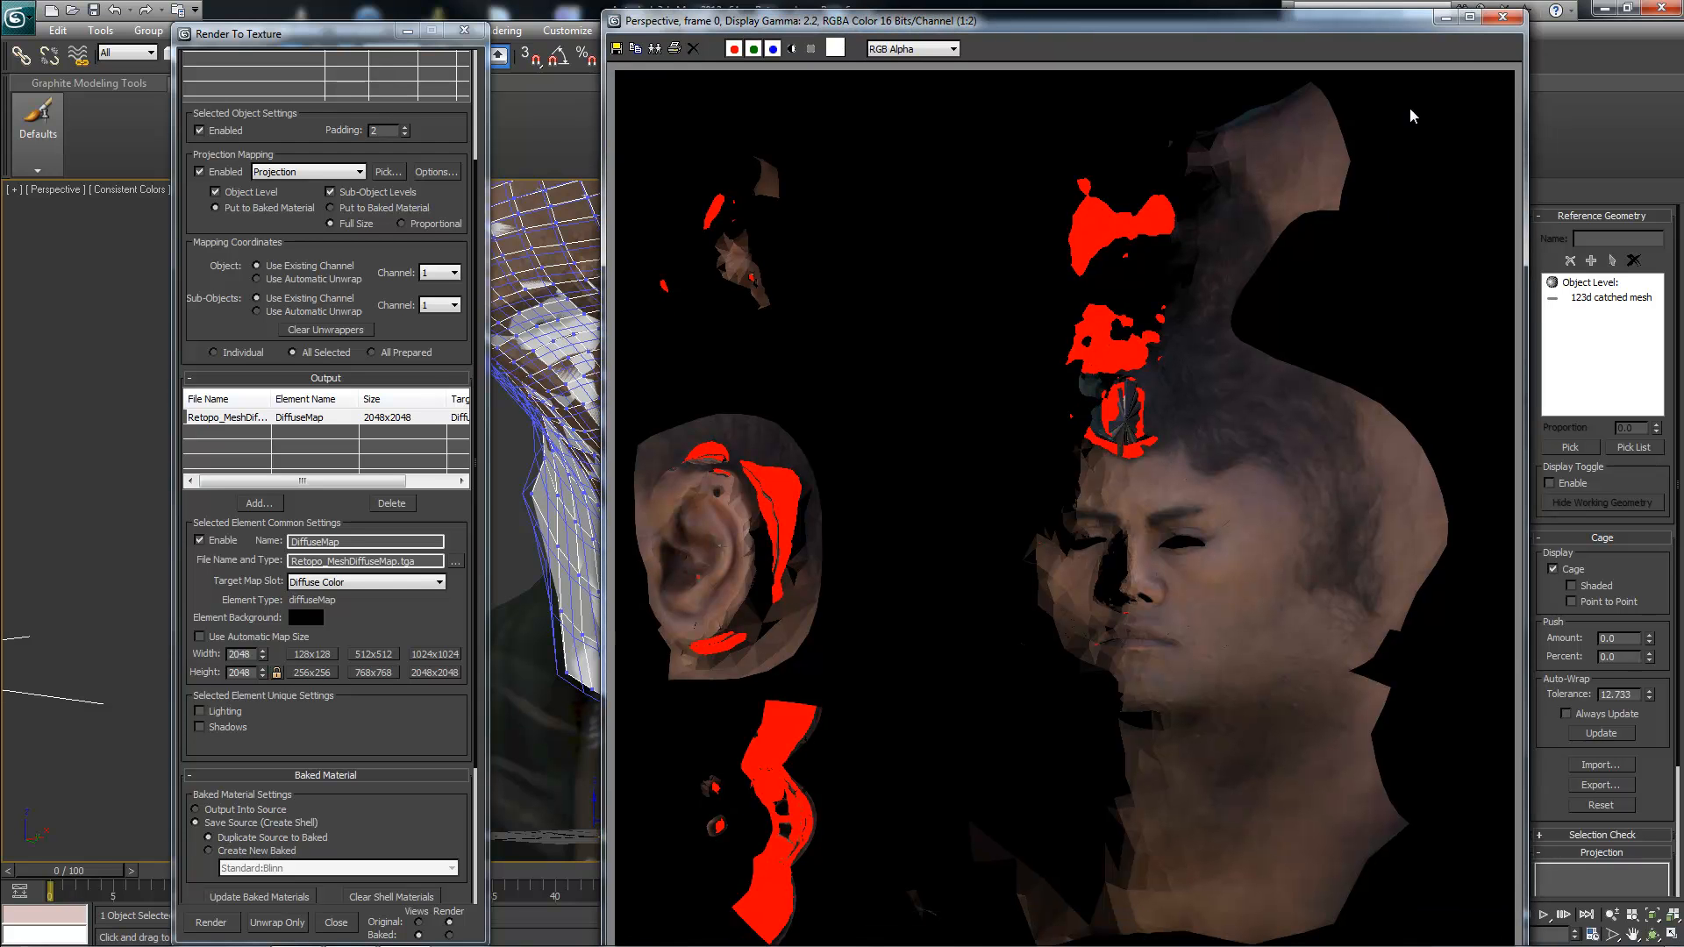
{"action": "left_click", "coordinate": [1502, 17]}
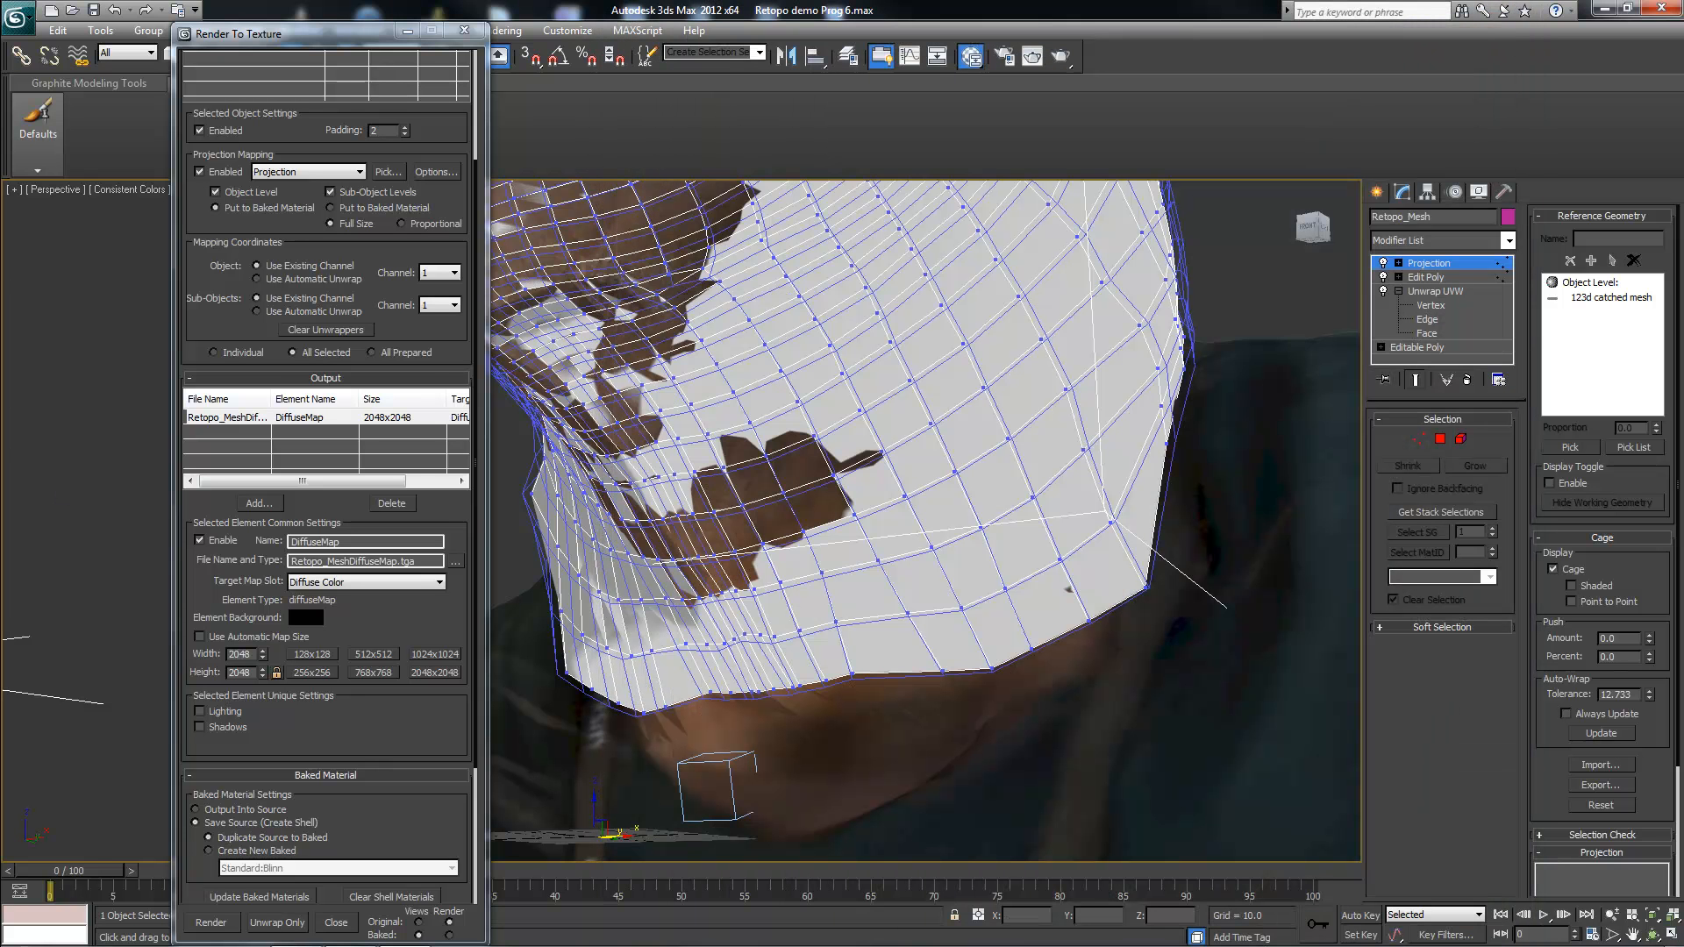
Step: Create a Matte/Shadow material, assign it to the scan, and connect the Map #1 bitmap to its Map input
{"action": "left_click_drag", "start_coordinate": [0, 162], "coordinate": [923, 135]}
{"action": "left_click_drag", "start_coordinate": [826, 464], "coordinate": [827, 478]}
{"action": "left_click_drag", "start_coordinate": [929, 140], "coordinate": [411, 149]}
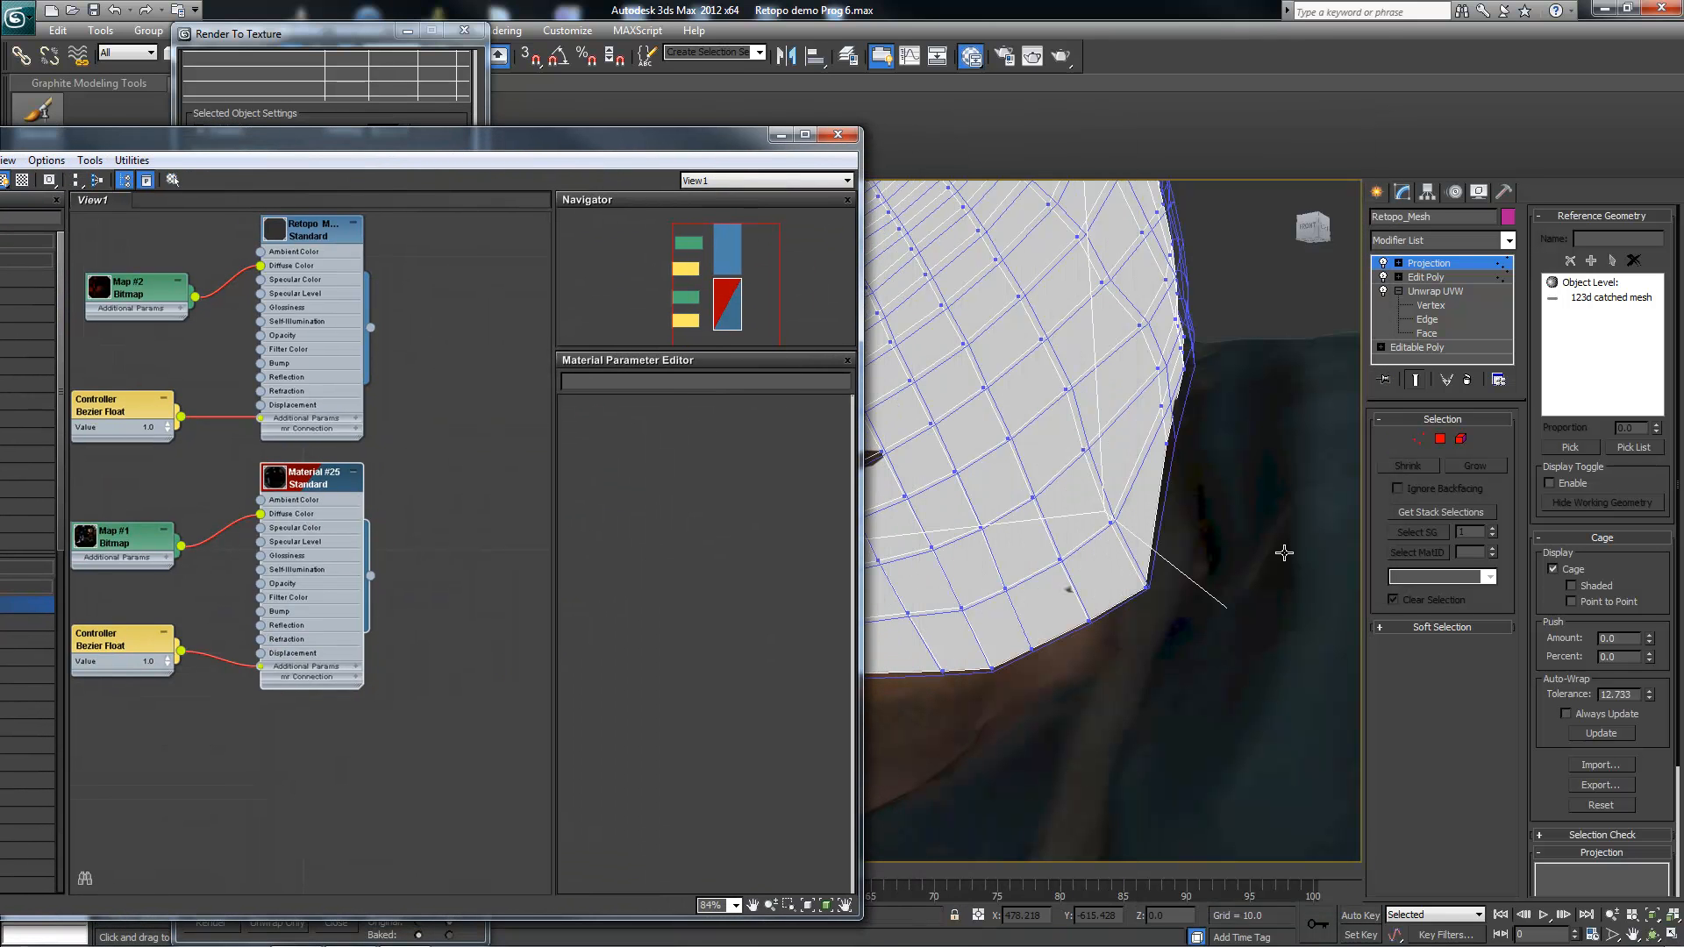
{"action": "left_click_drag", "start_coordinate": [621, 142], "coordinate": [967, 119]}
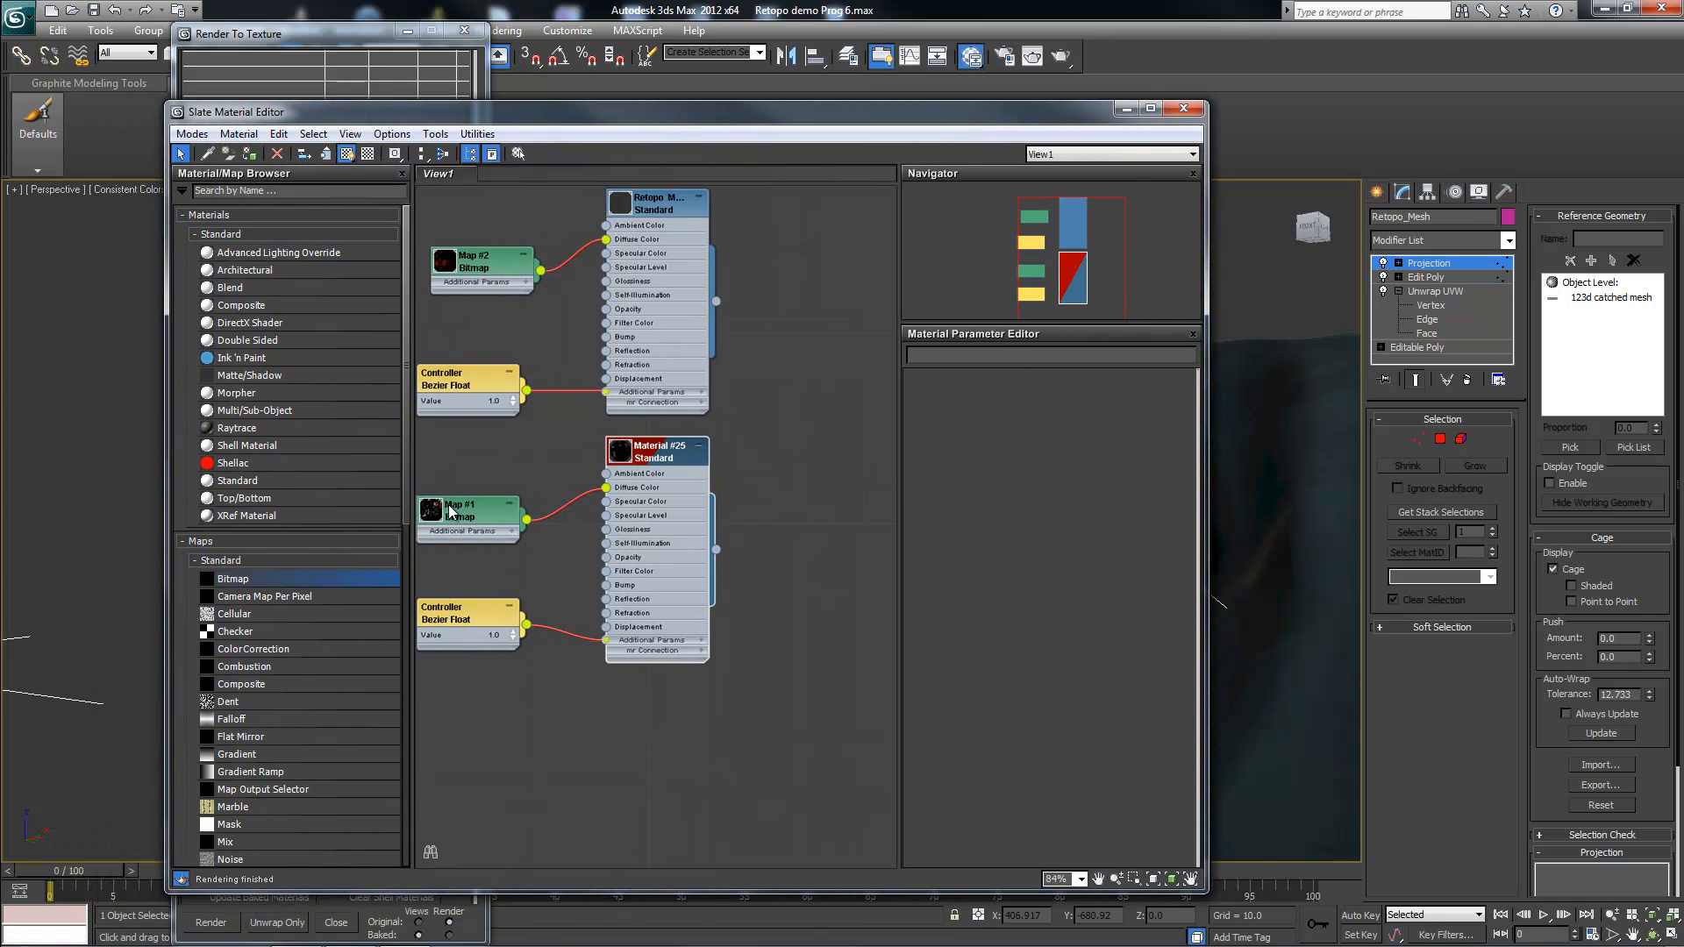
{"action": "left_click", "coordinate": [256, 379]}
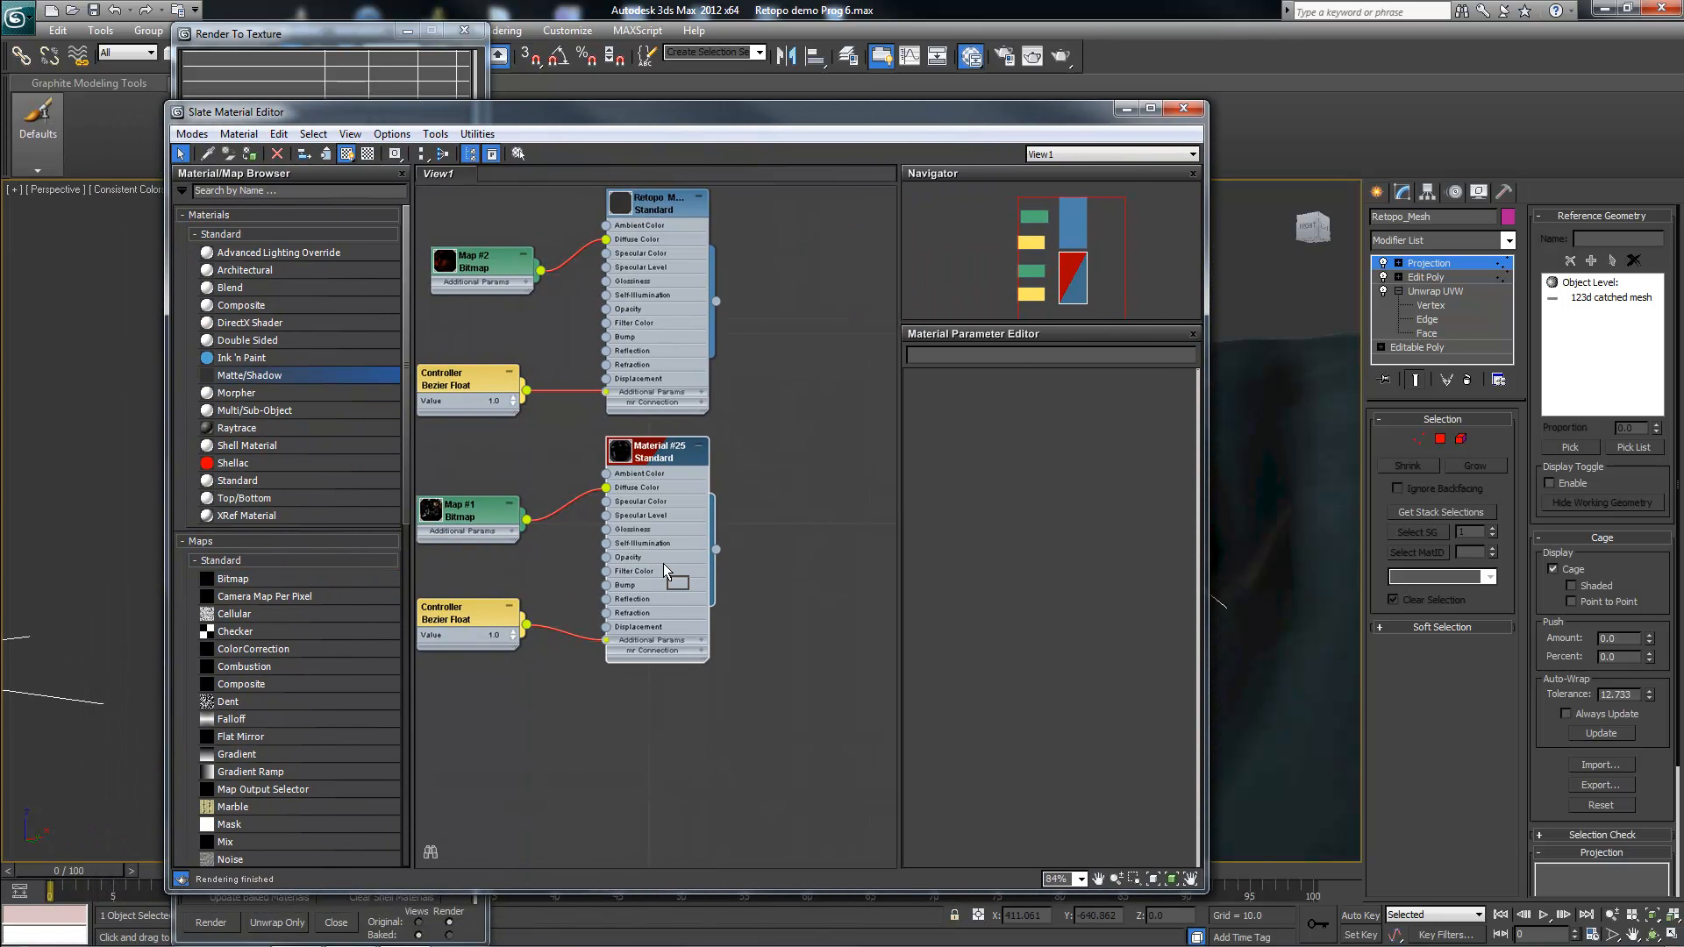
{"action": "left_click_drag", "start_coordinate": [814, 686], "coordinate": [778, 694]}
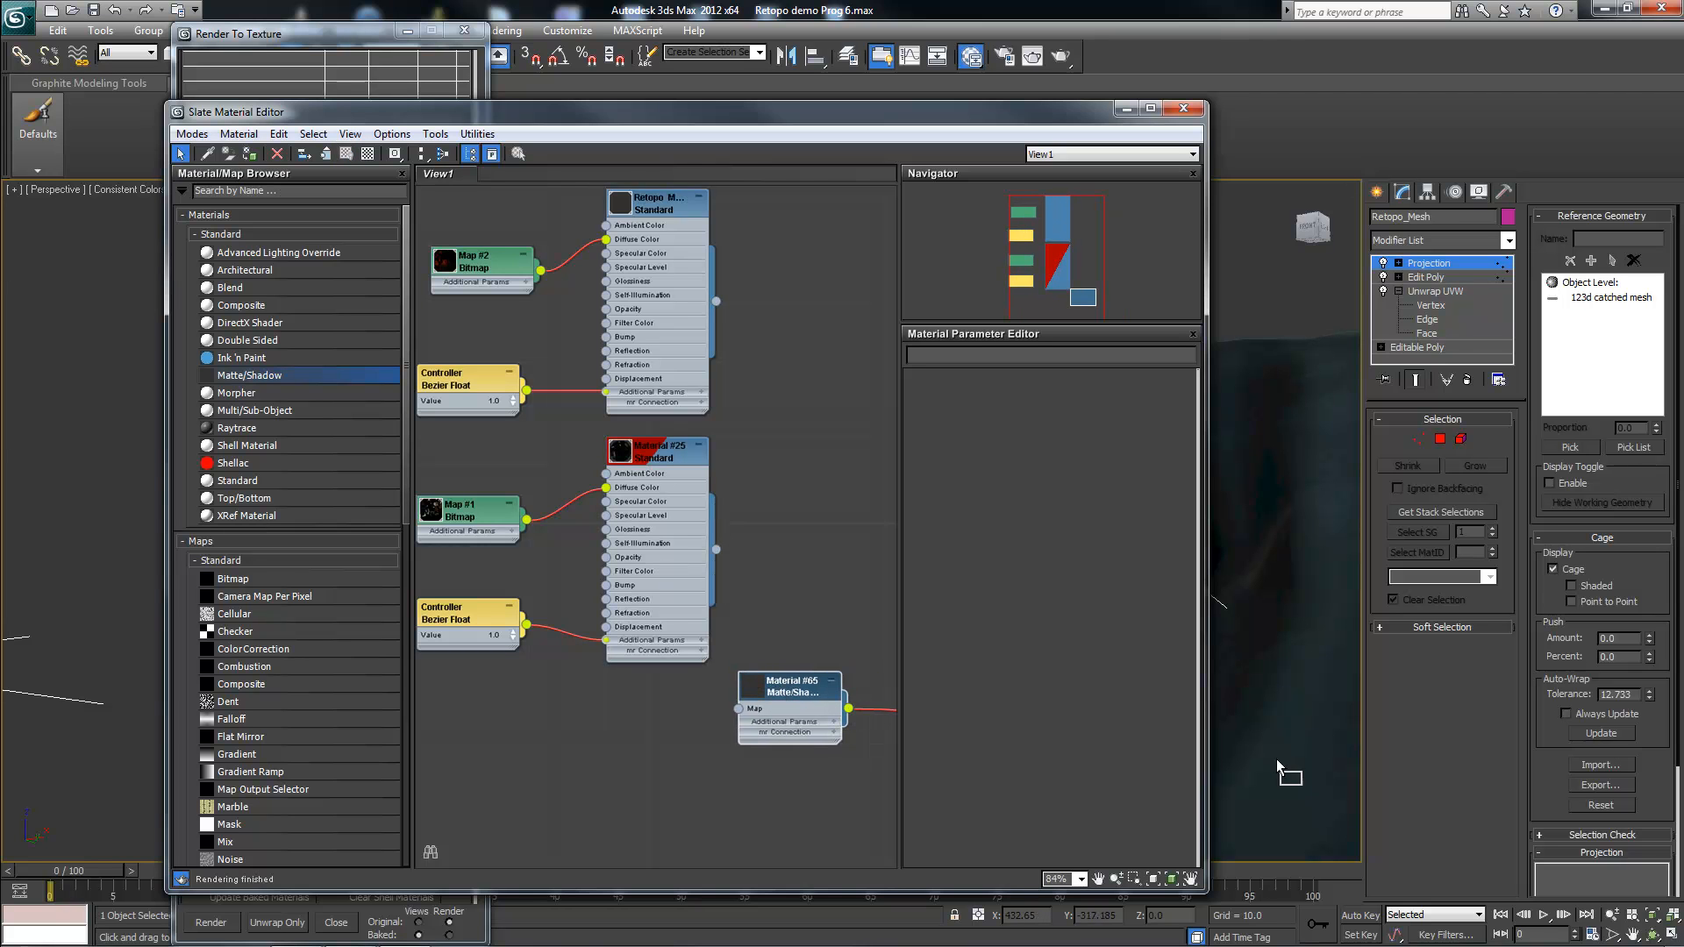
{"action": "left_click_drag", "start_coordinate": [1290, 760], "coordinate": [1290, 756]}
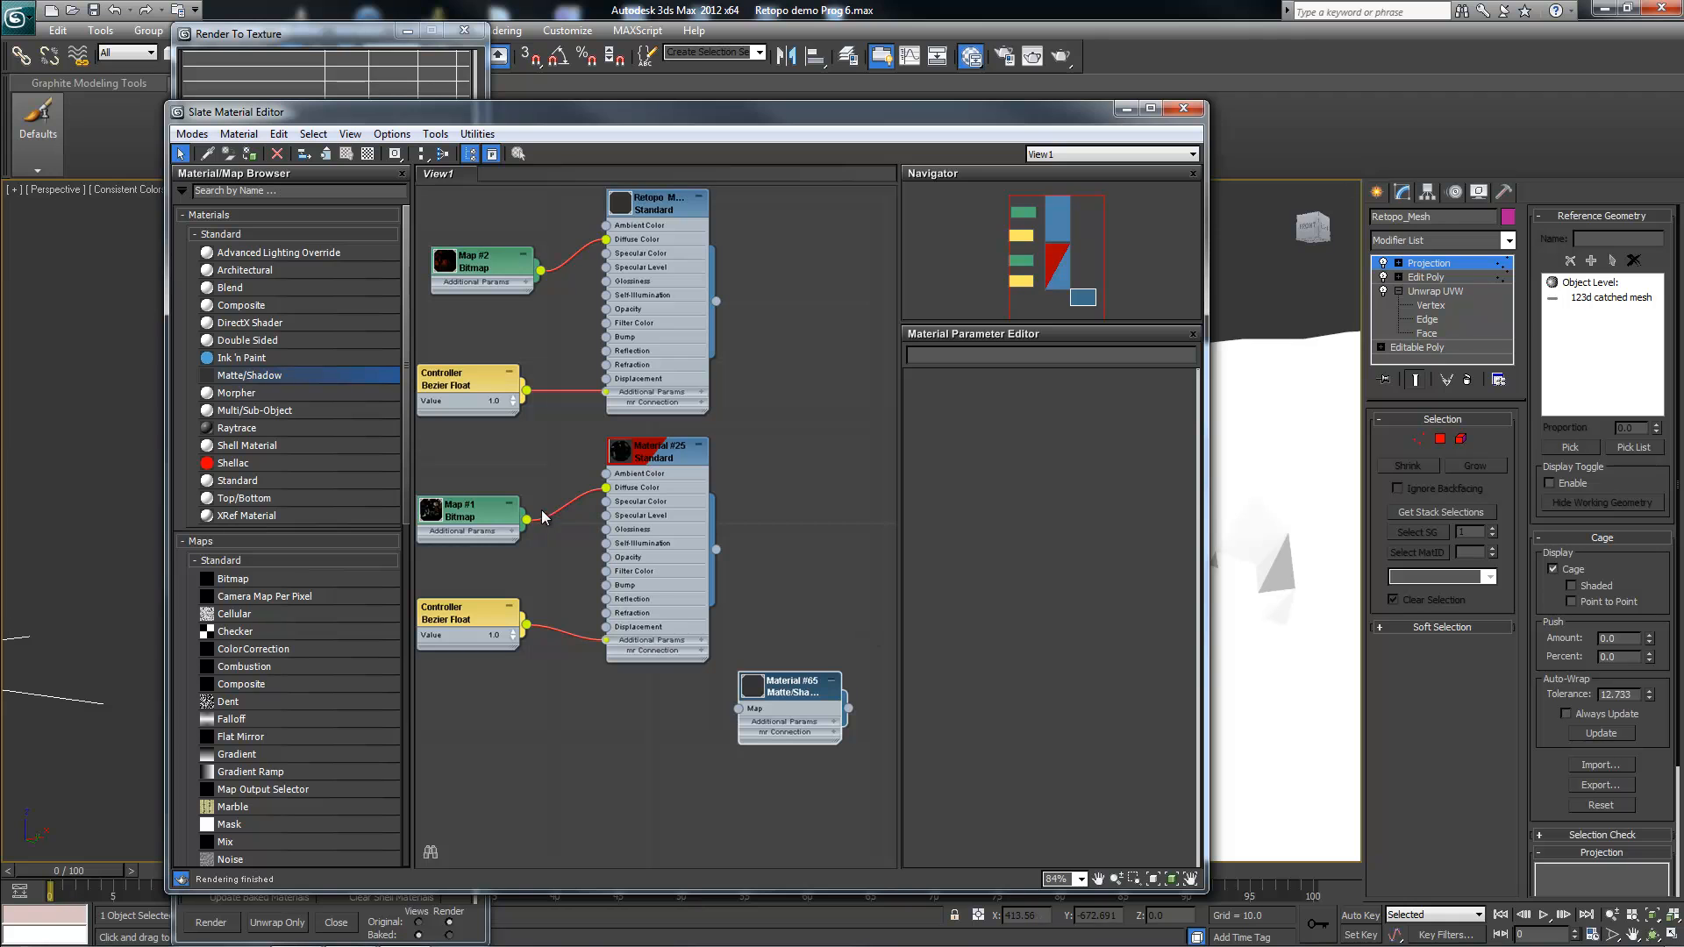
{"action": "left_click_drag", "start_coordinate": [527, 521], "coordinate": [741, 710]}
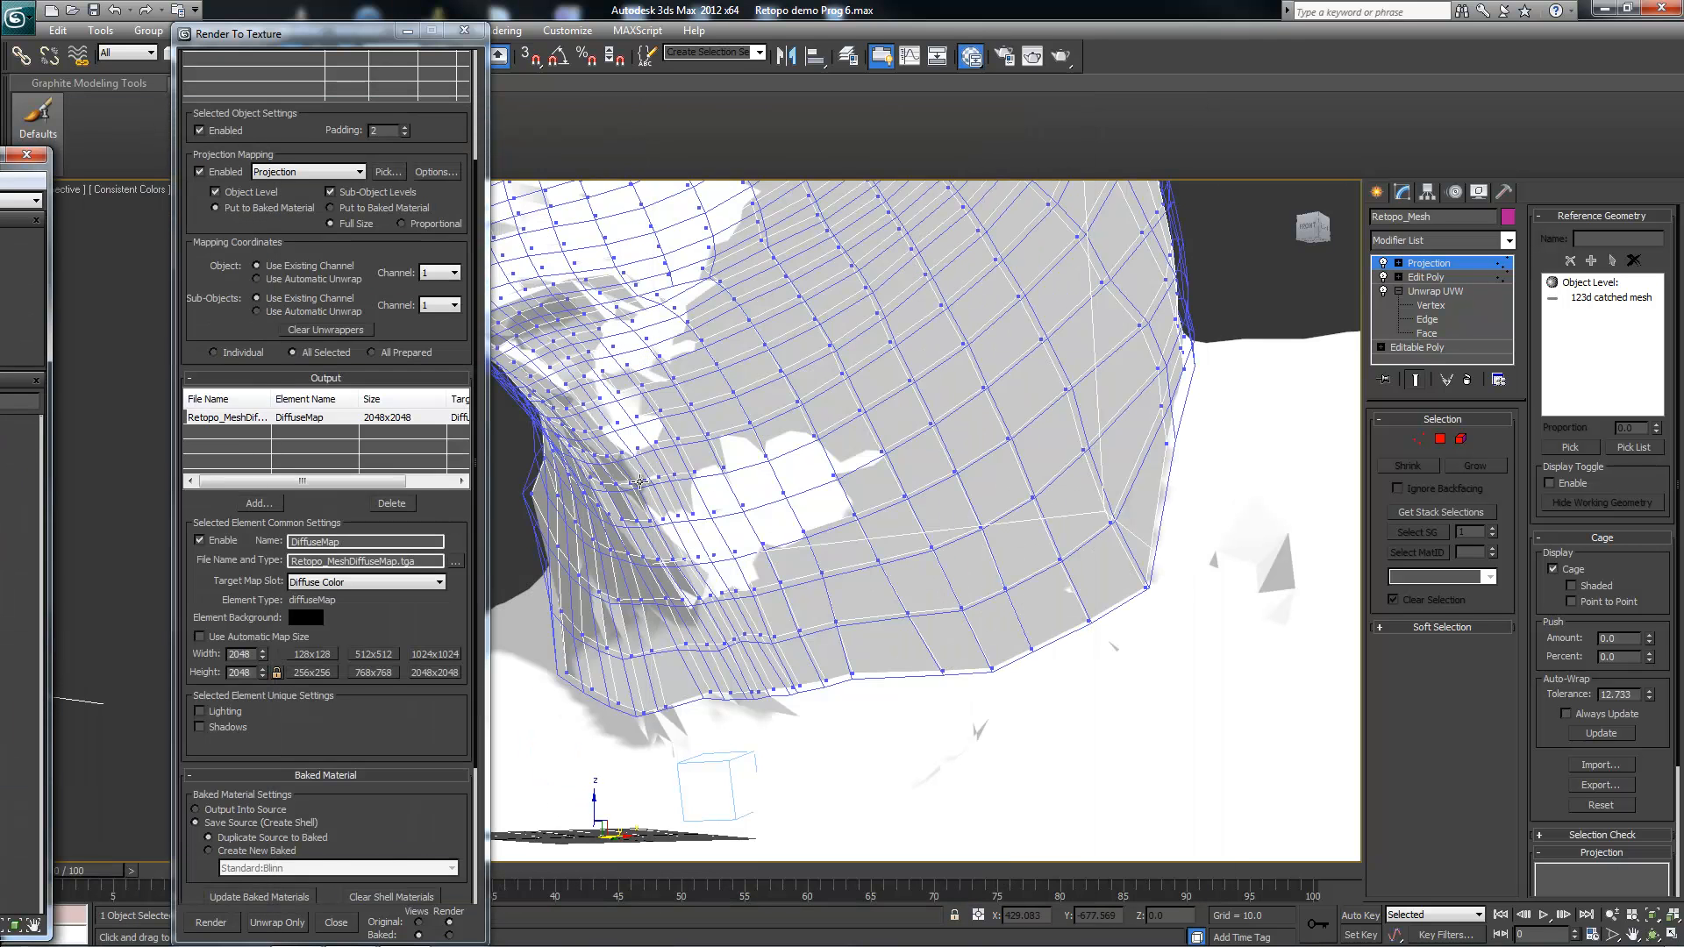
Step: Render the 2048x2048 diffuse map over the existing file, review the baked texture, and close the preview
{"action": "scroll", "coordinate": [808, 572], "scroll_direction": "up", "scroll_amount": 3}
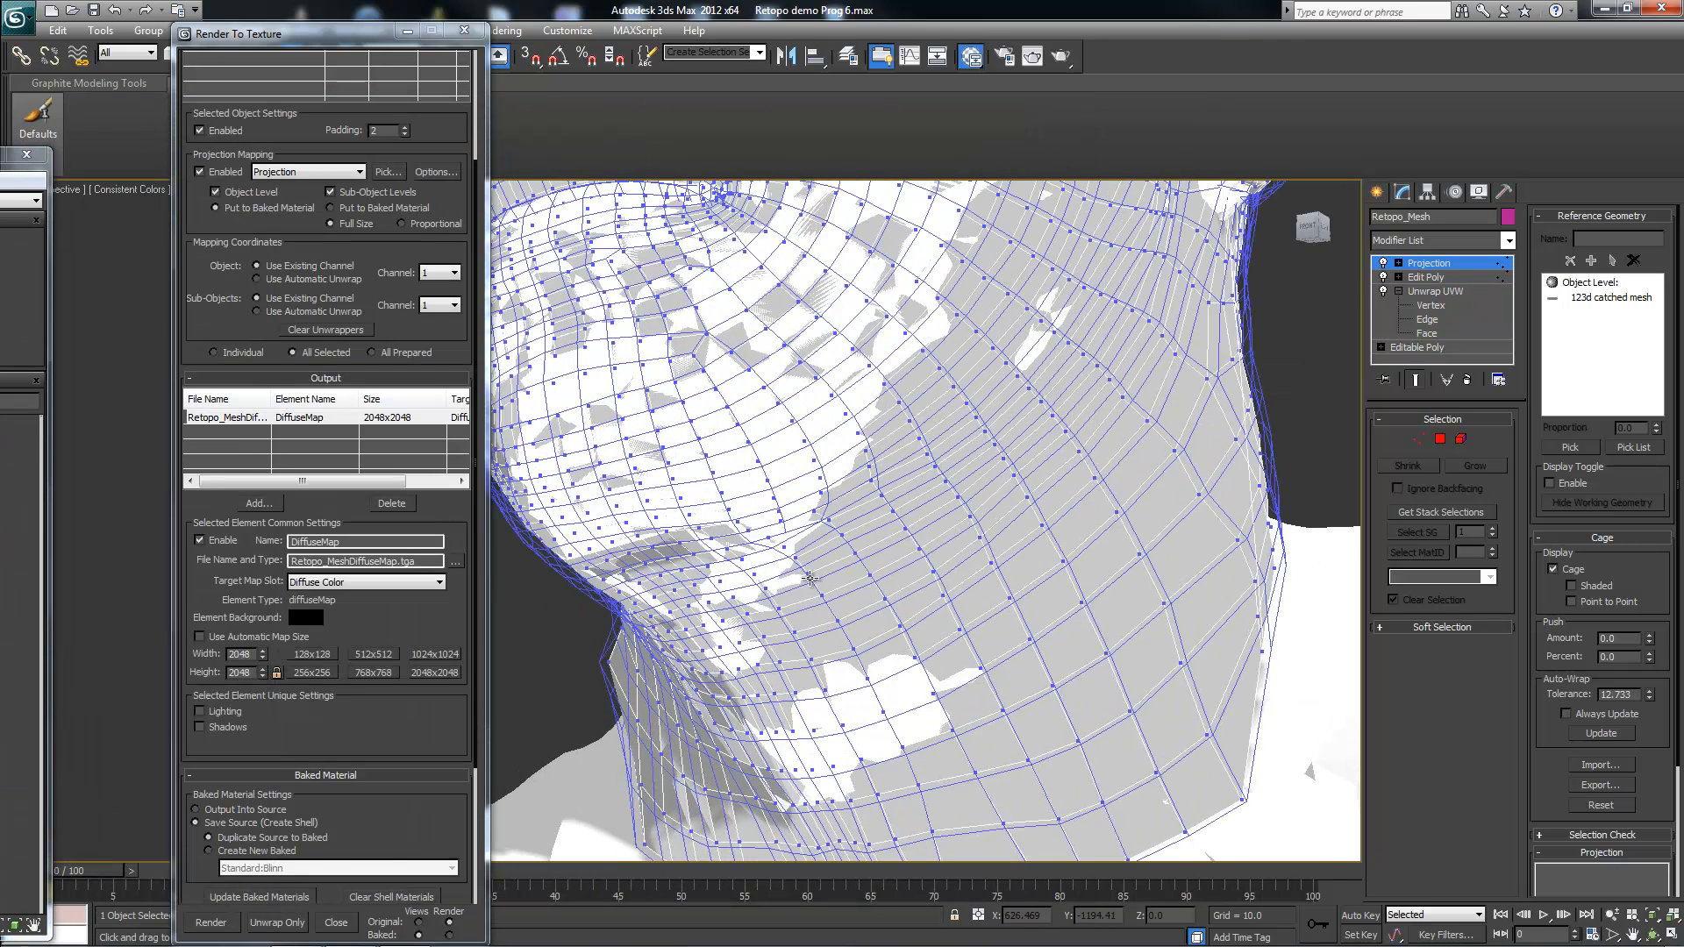
{"action": "left_click", "coordinate": [212, 923]}
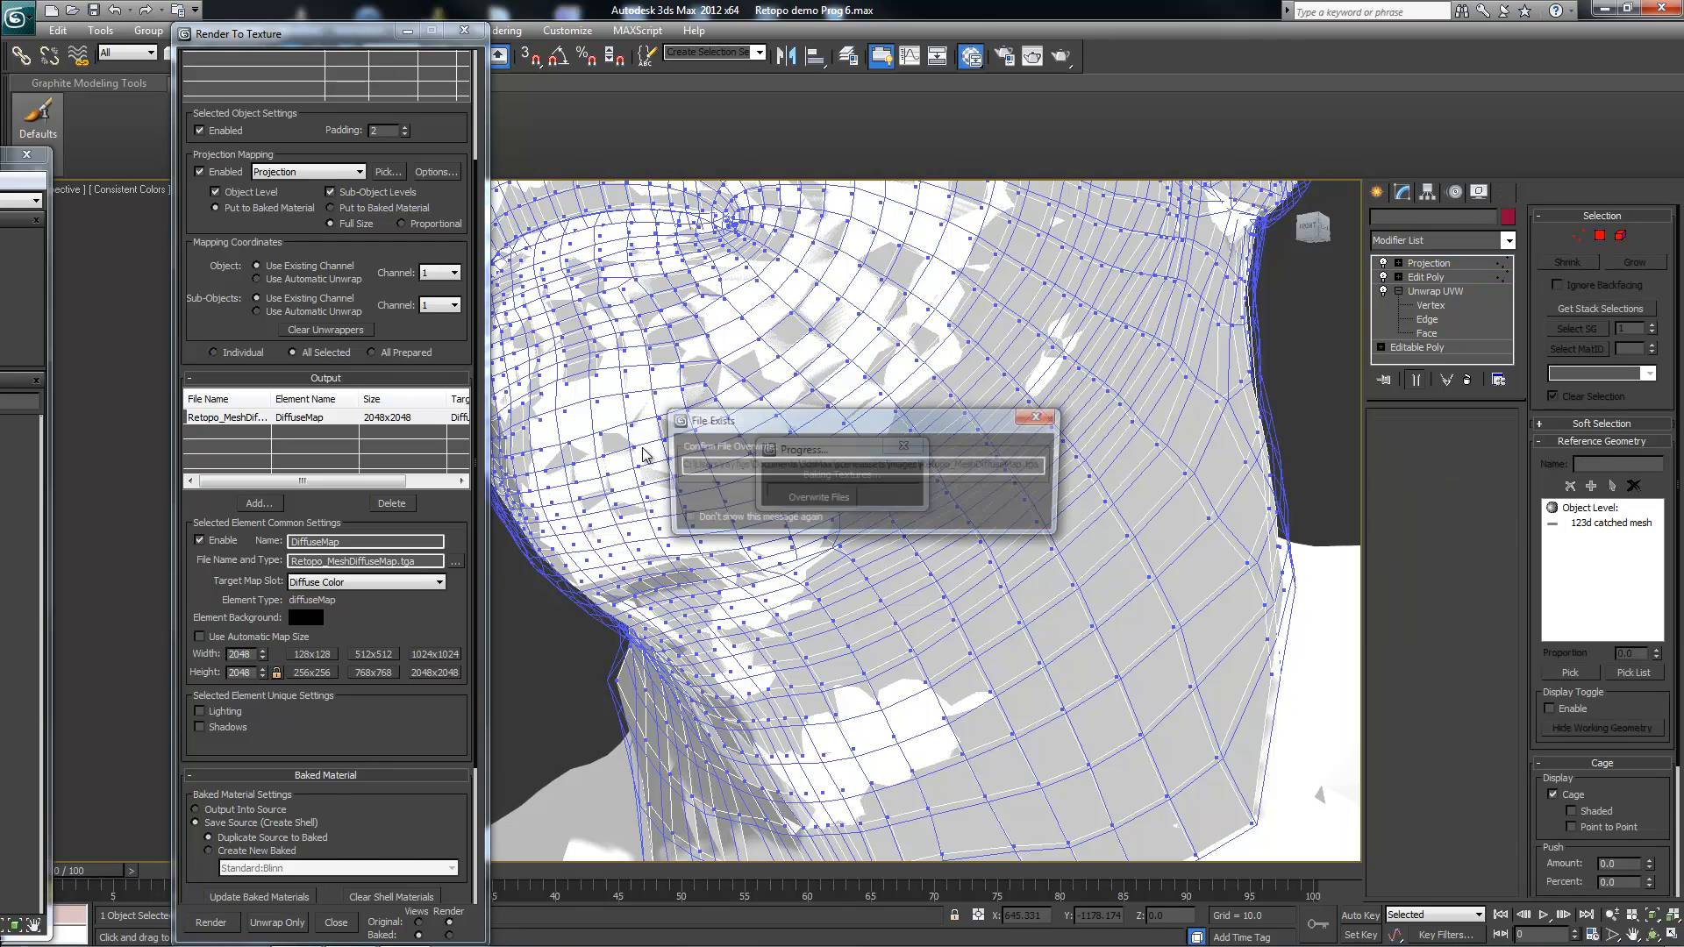
{"action": "left_click", "coordinate": [837, 503]}
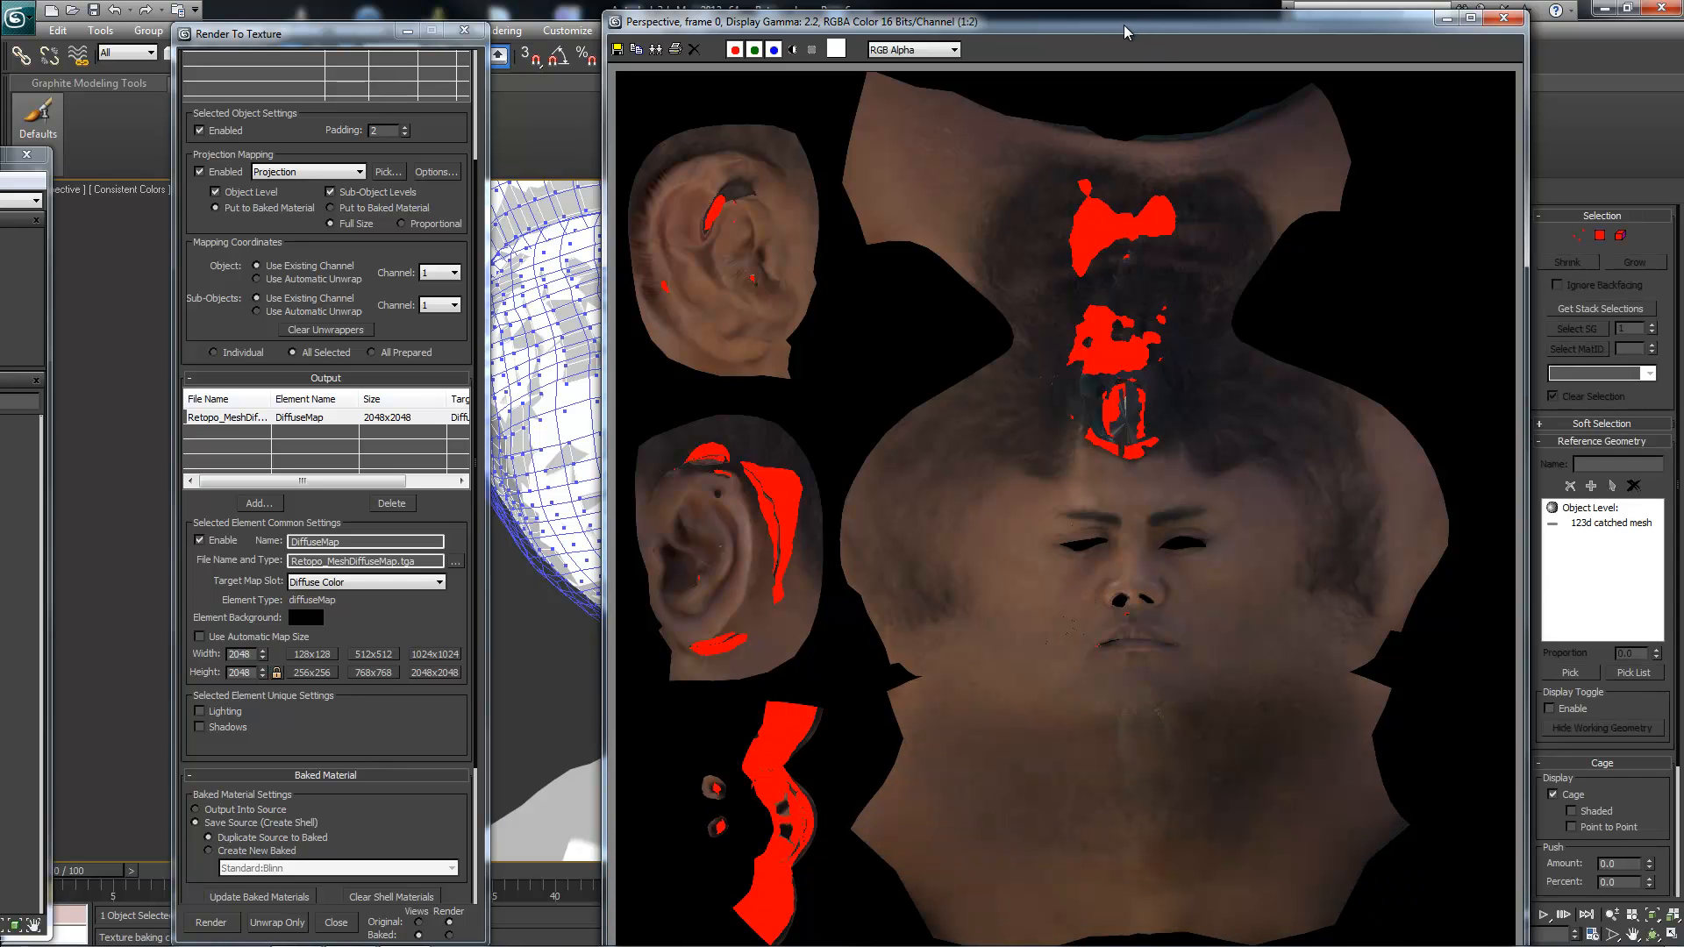
{"action": "left_click_drag", "start_coordinate": [1130, 24], "coordinate": [1089, 28]}
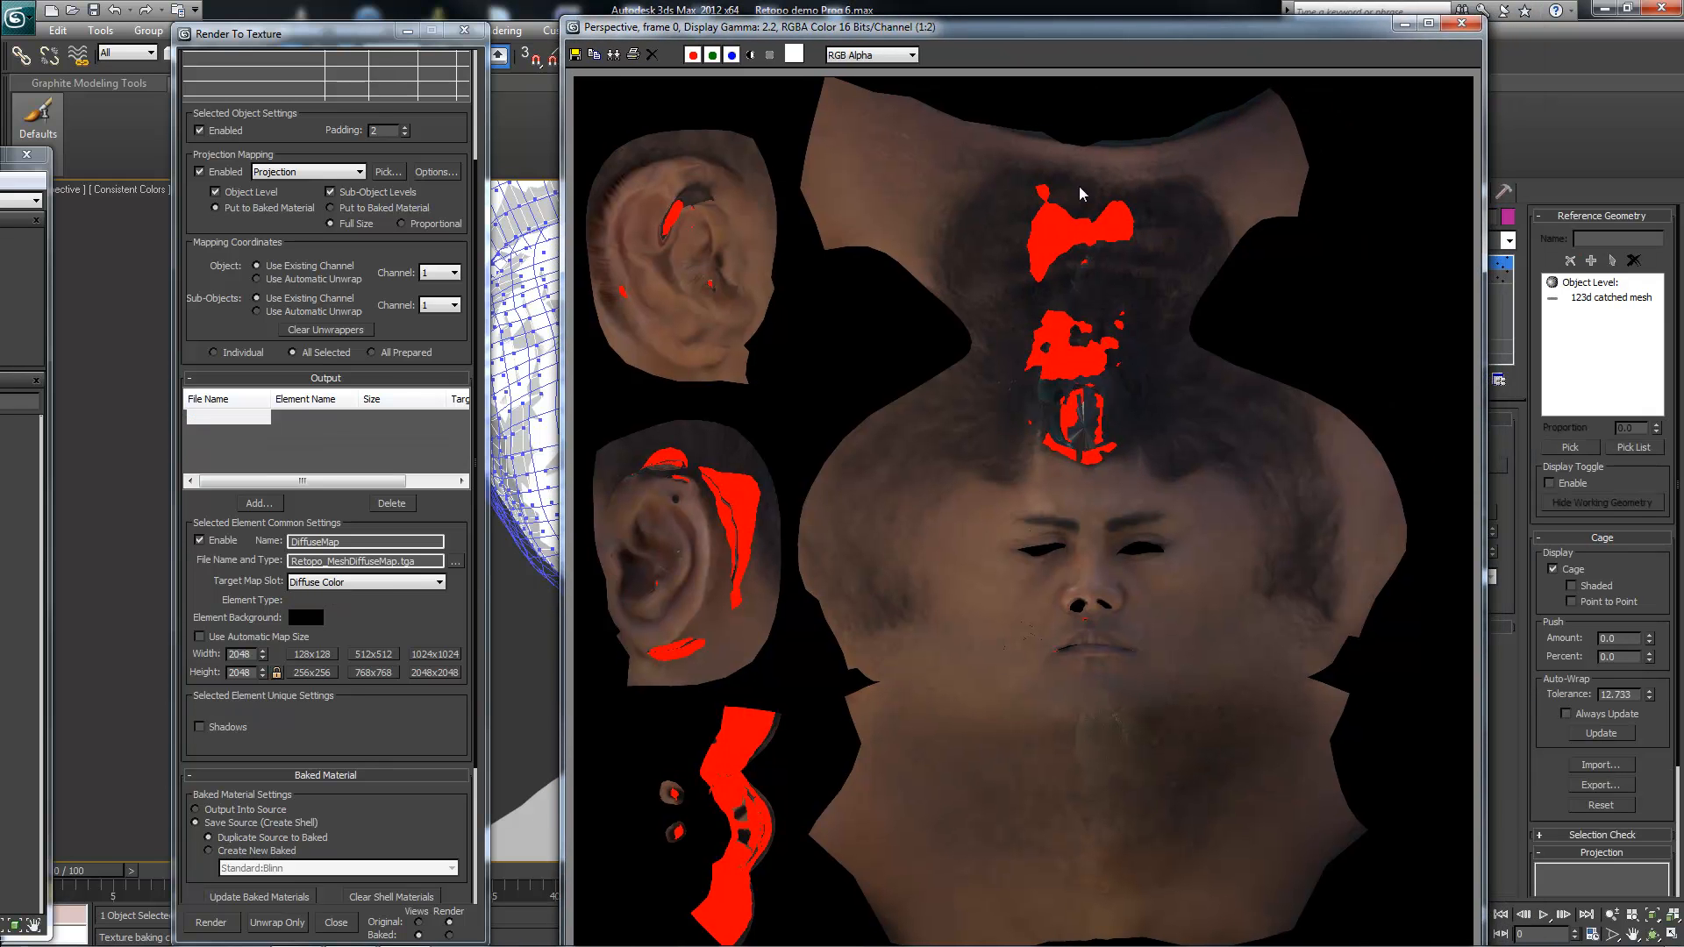
{"action": "left_click", "coordinate": [1469, 26]}
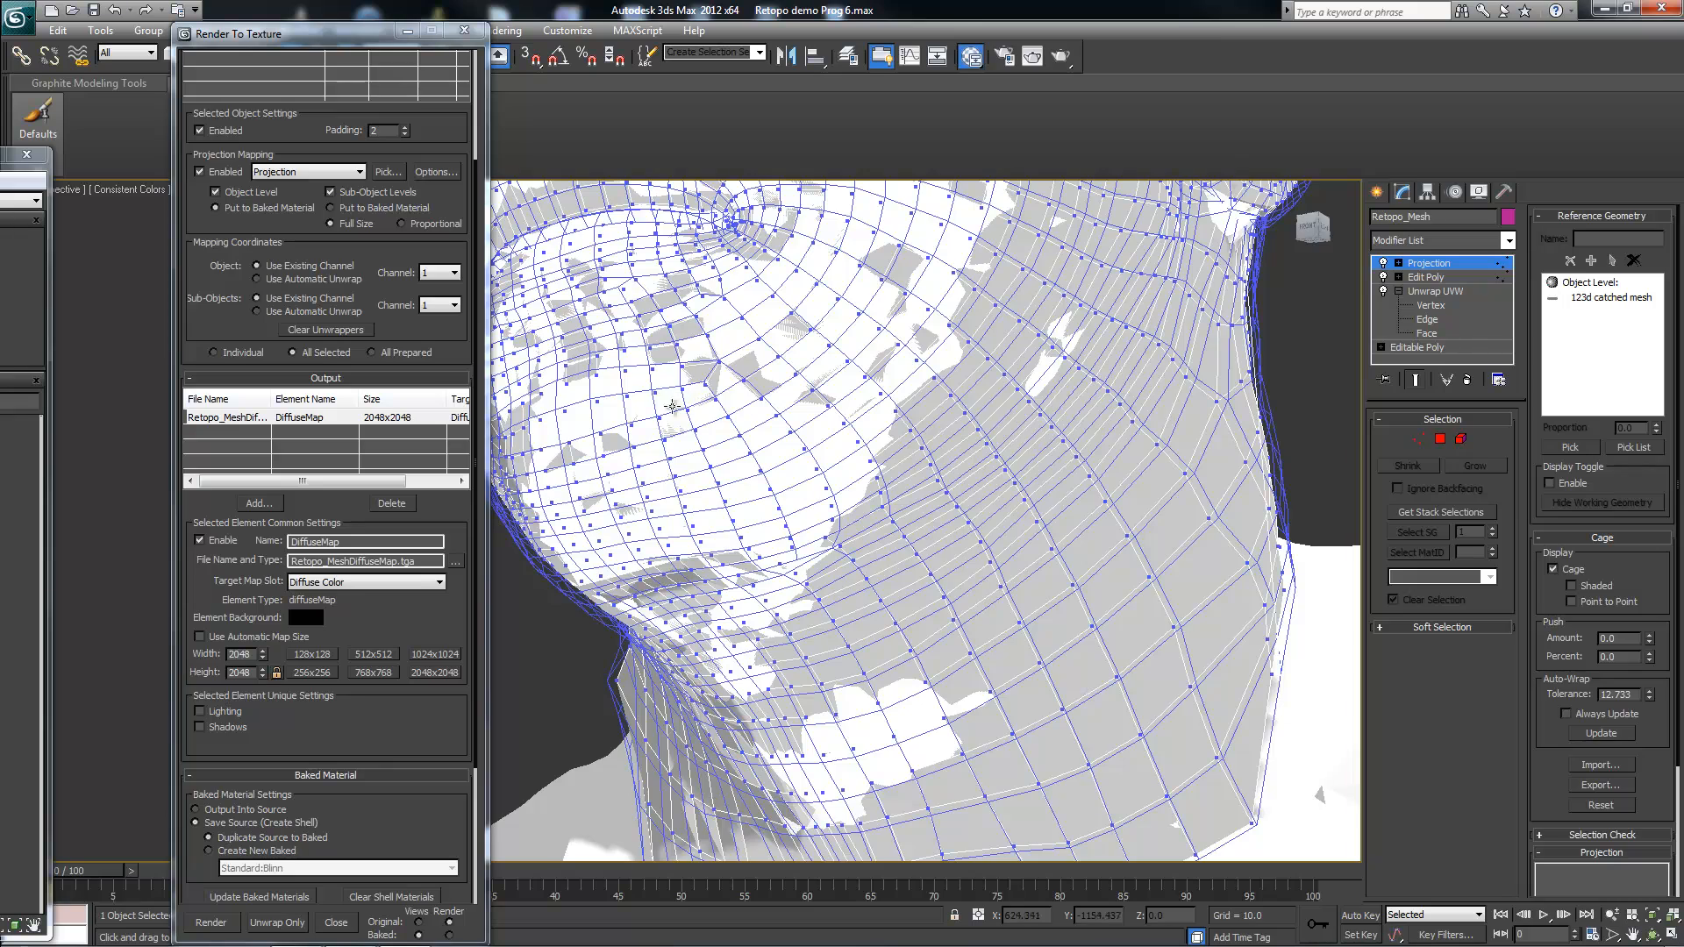
Step: Examine the face, forehead and crown of the head for areas where the scan pokes through the retopologized mesh
{"action": "middle_click_drag", "start_coordinate": [881, 382], "coordinate": [889, 531]}
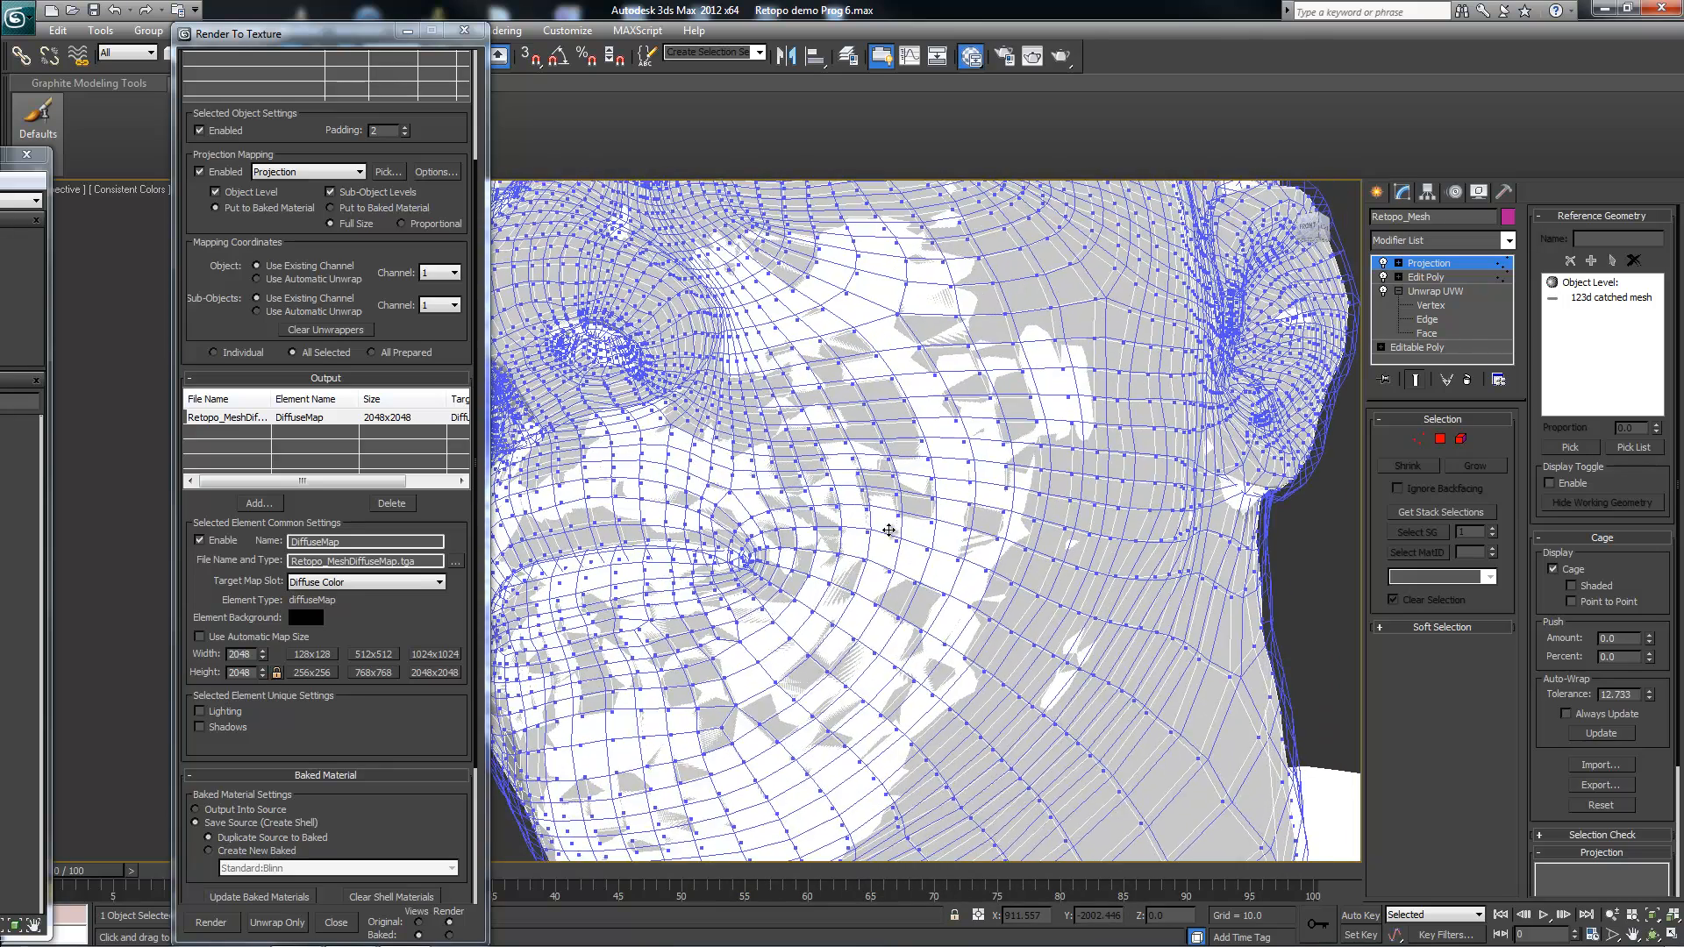
{"action": "scroll", "coordinate": [889, 531], "scroll_direction": "down", "scroll_amount": 3}
{"action": "middle_click_drag", "start_coordinate": [850, 420], "coordinate": [953, 554]}
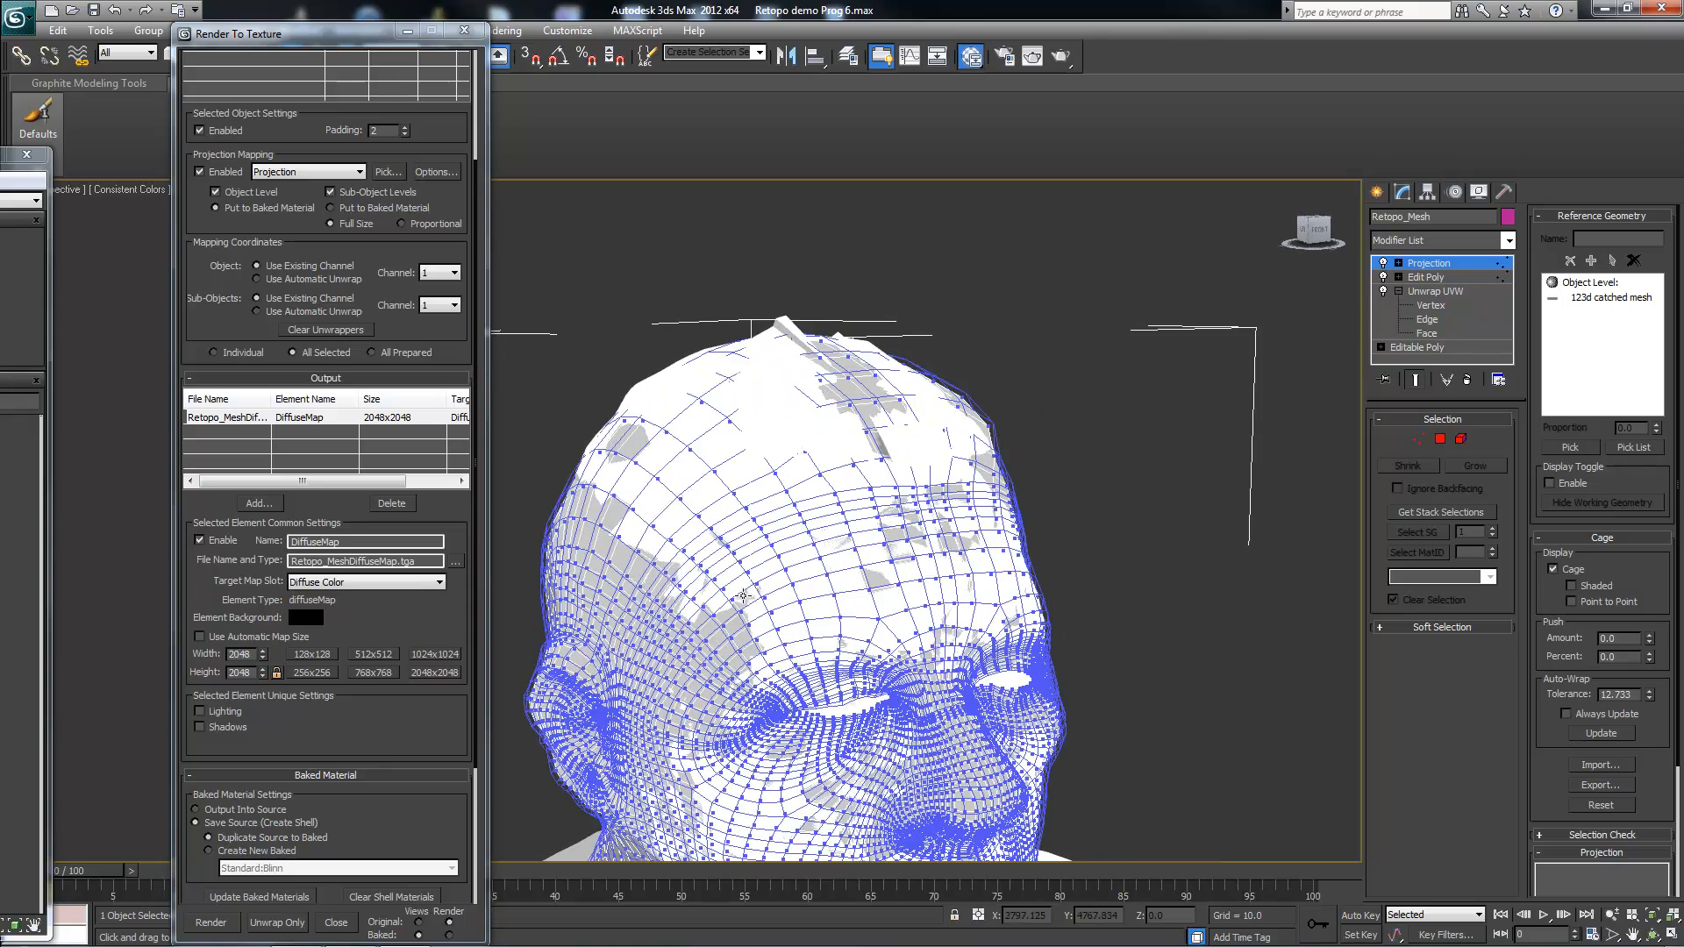
{"action": "middle_click_drag", "start_coordinate": [742, 596], "coordinate": [608, 606], "text": "alt"}
{"action": "middle_click_drag", "start_coordinate": [821, 658], "coordinate": [867, 648], "text": "alt"}
{"action": "middle_click_drag", "start_coordinate": [555, 702], "coordinate": [597, 648], "text": "alt"}
{"action": "mouse_move", "coordinate": [703, 655]}
{"action": "middle_mouse_down", "text": "alt"}
{"action": "mouse_move", "coordinate": [508, 659]}
{"action": "mouse_move", "coordinate": [715, 672]}
{"action": "middle_mouse_up", "text": "alt"}
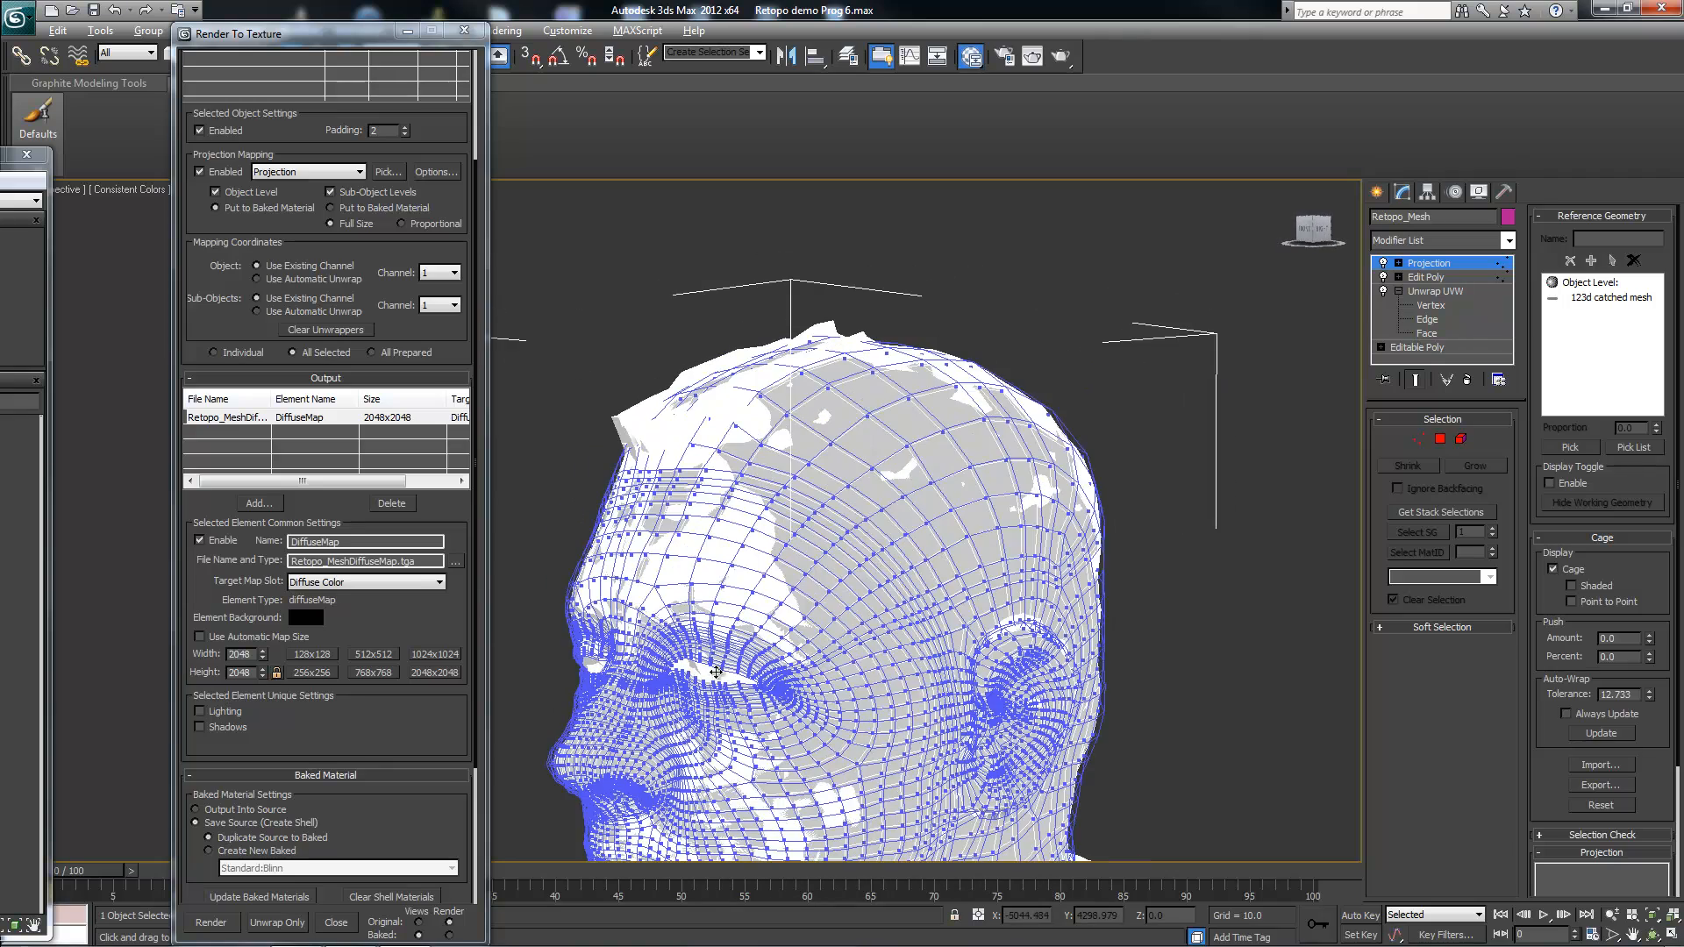
{"action": "middle_click_drag", "start_coordinate": [1053, 702], "coordinate": [1098, 682], "text": "alt"}
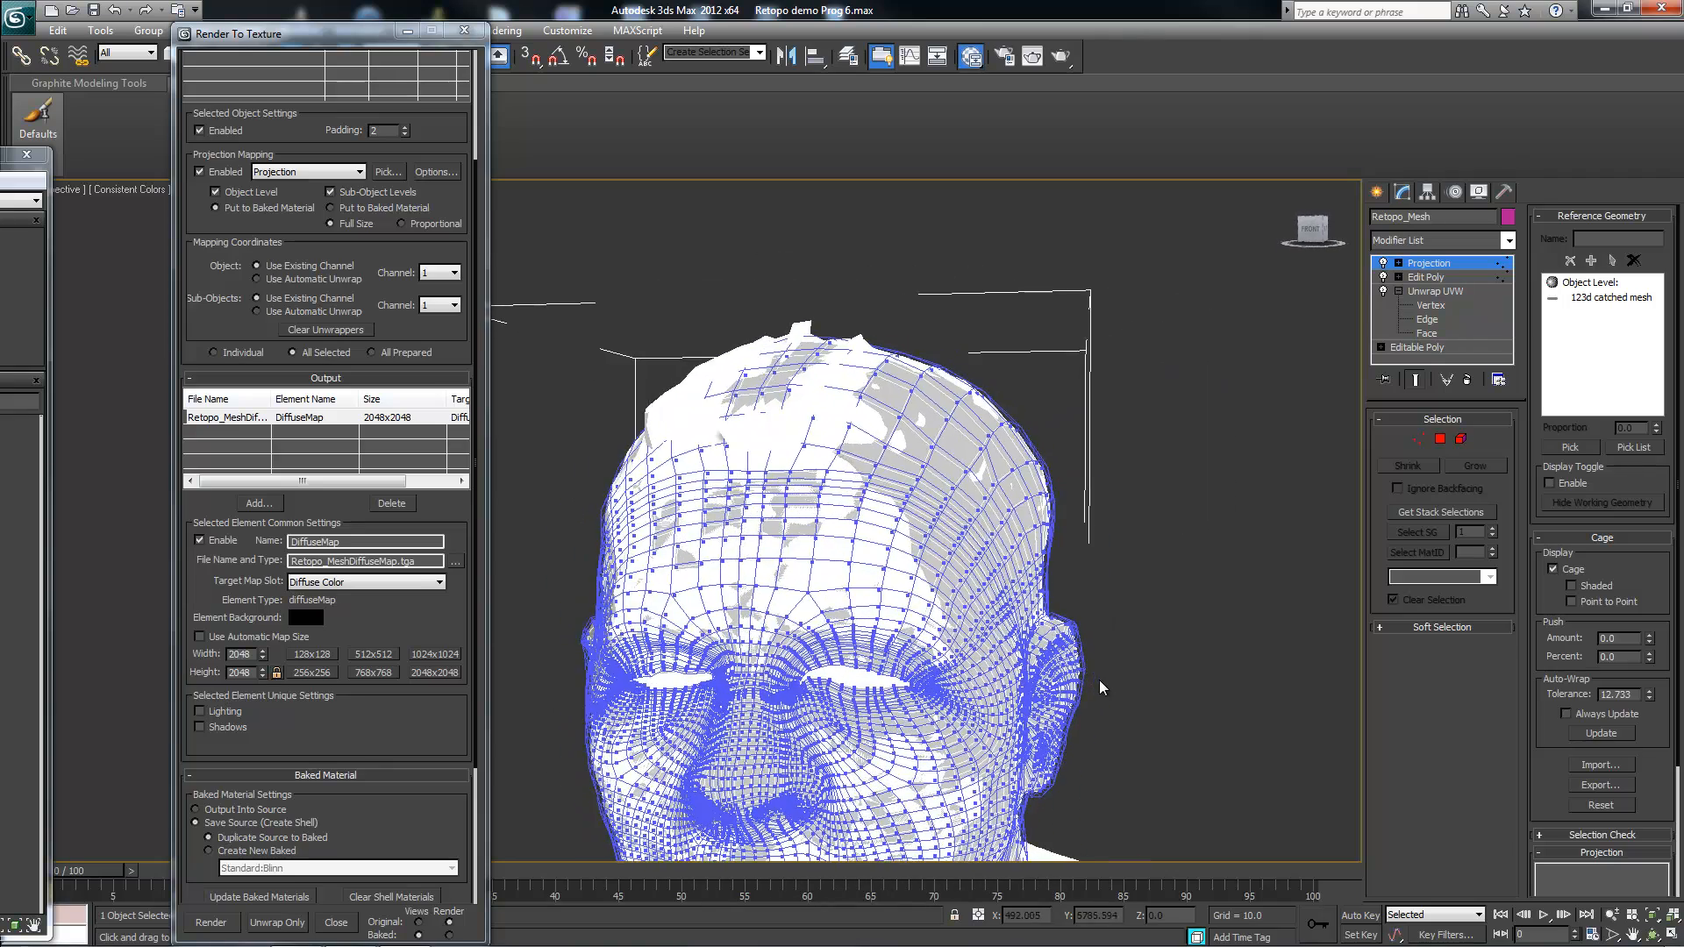
{"action": "middle_click_drag", "start_coordinate": [898, 603], "coordinate": [940, 602], "text": "alt"}
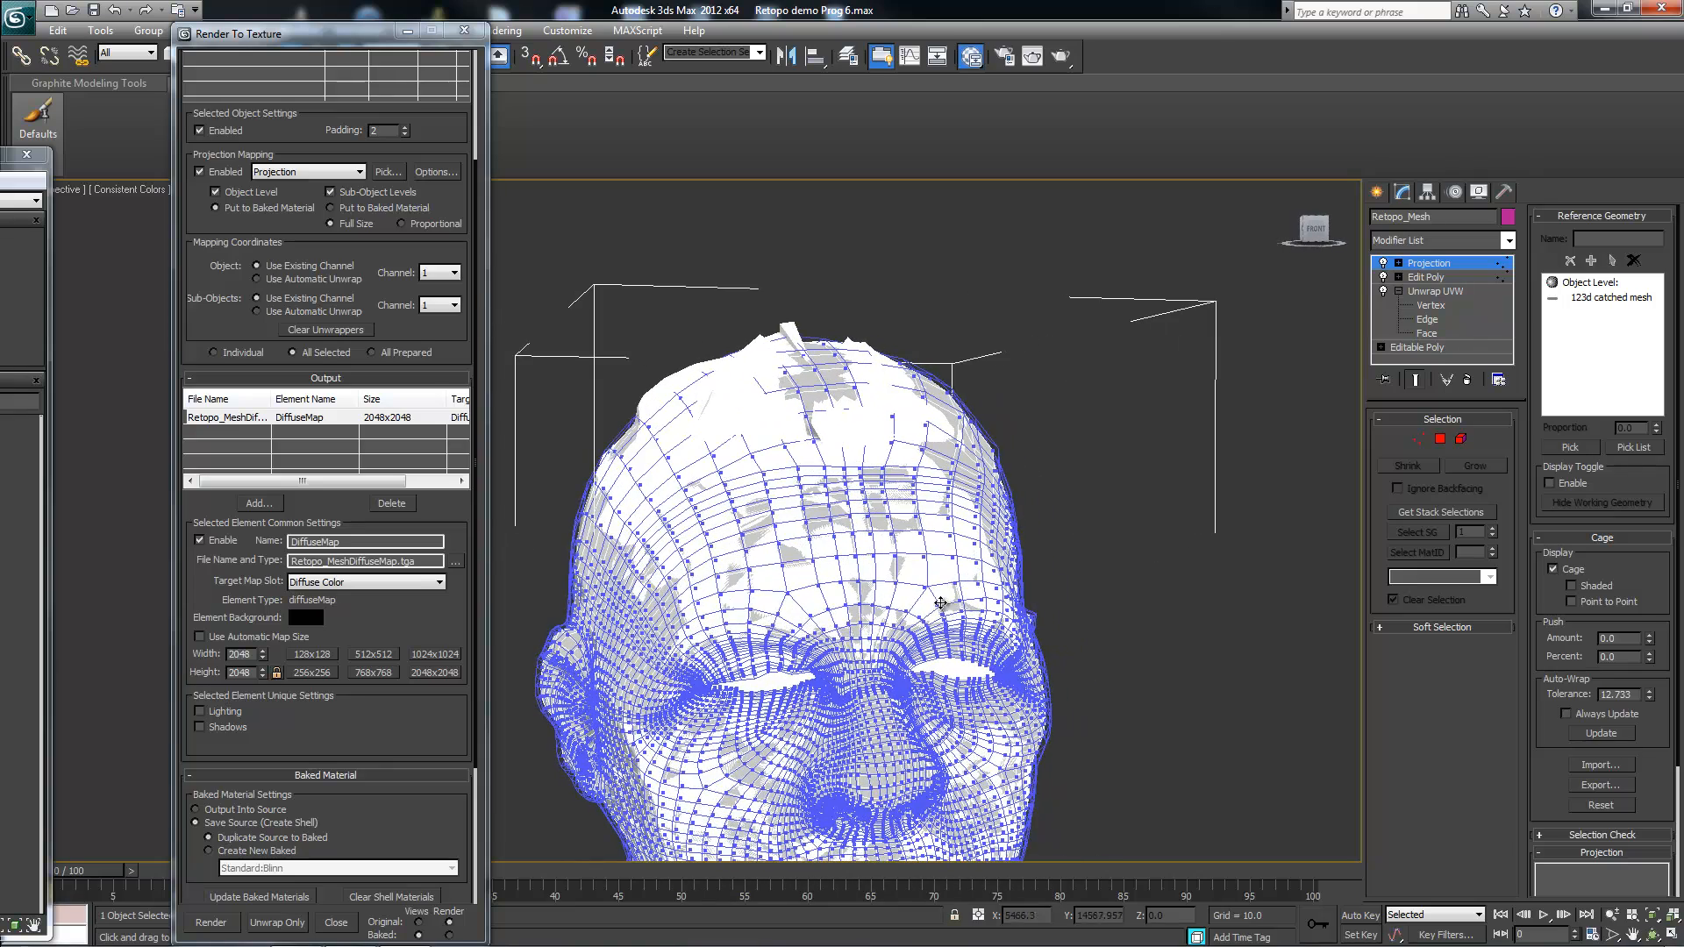
{"action": "middle_click_drag", "start_coordinate": [876, 513], "coordinate": [1184, 433], "text": "alt"}
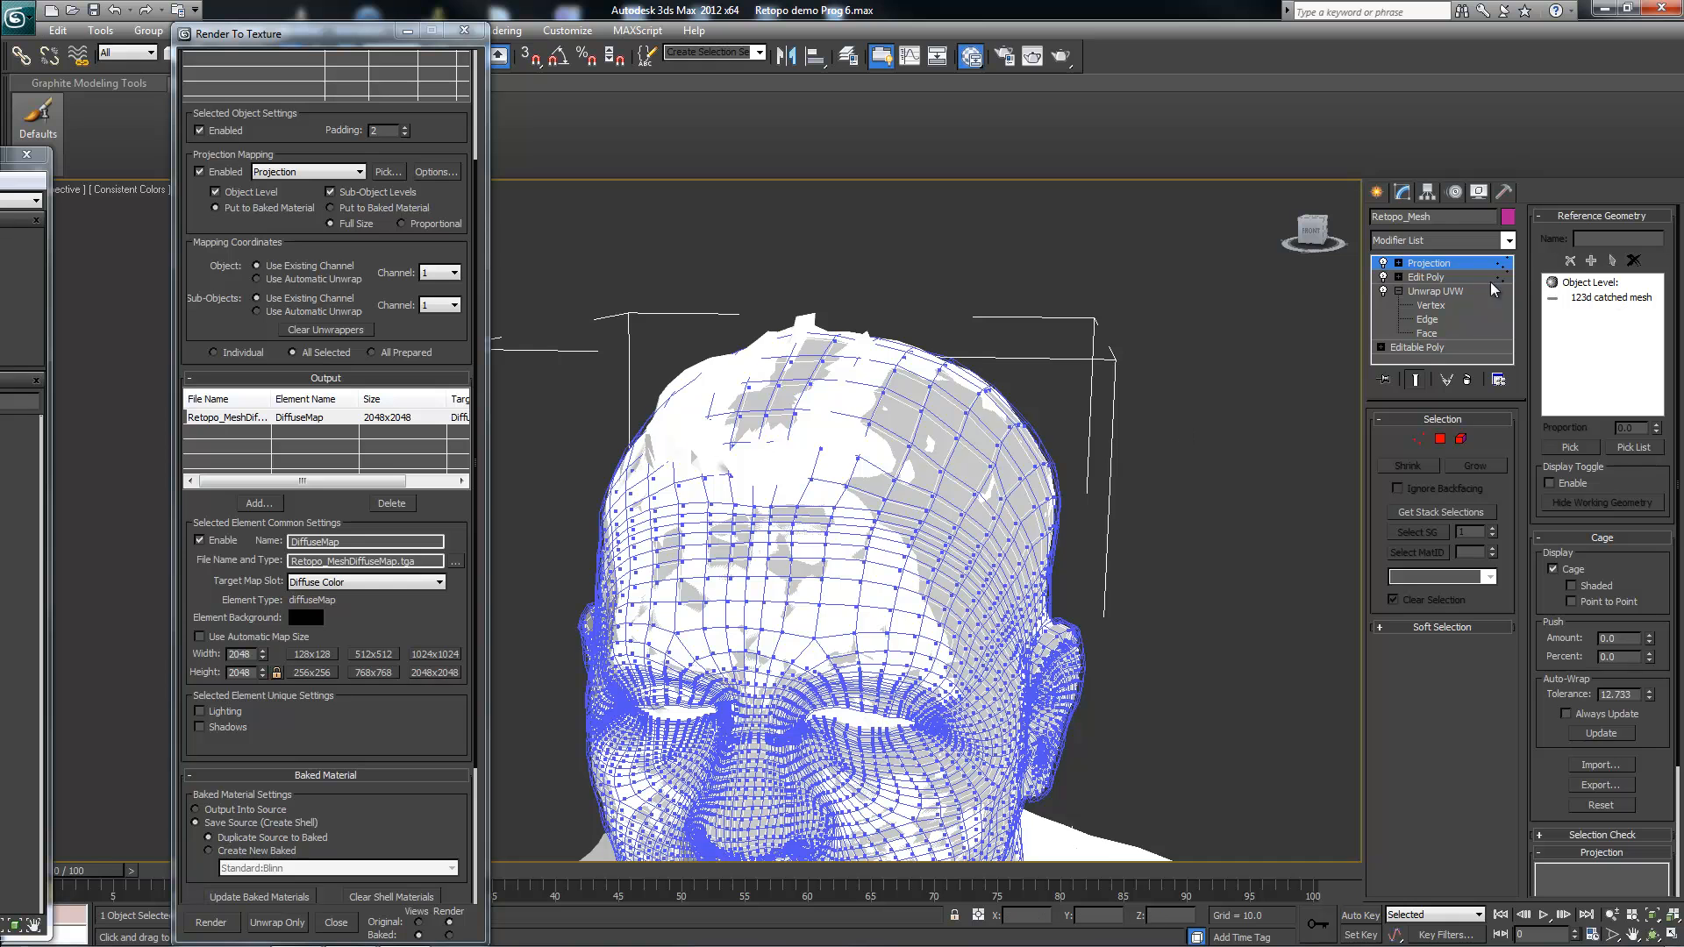
Step: Return to the Edit Poly modifier and use the Conform brush to fit the upper forehead and front of the crown to the scan
{"action": "left_click", "coordinate": [1425, 276]}
{"action": "left_click", "coordinate": [856, 520]}
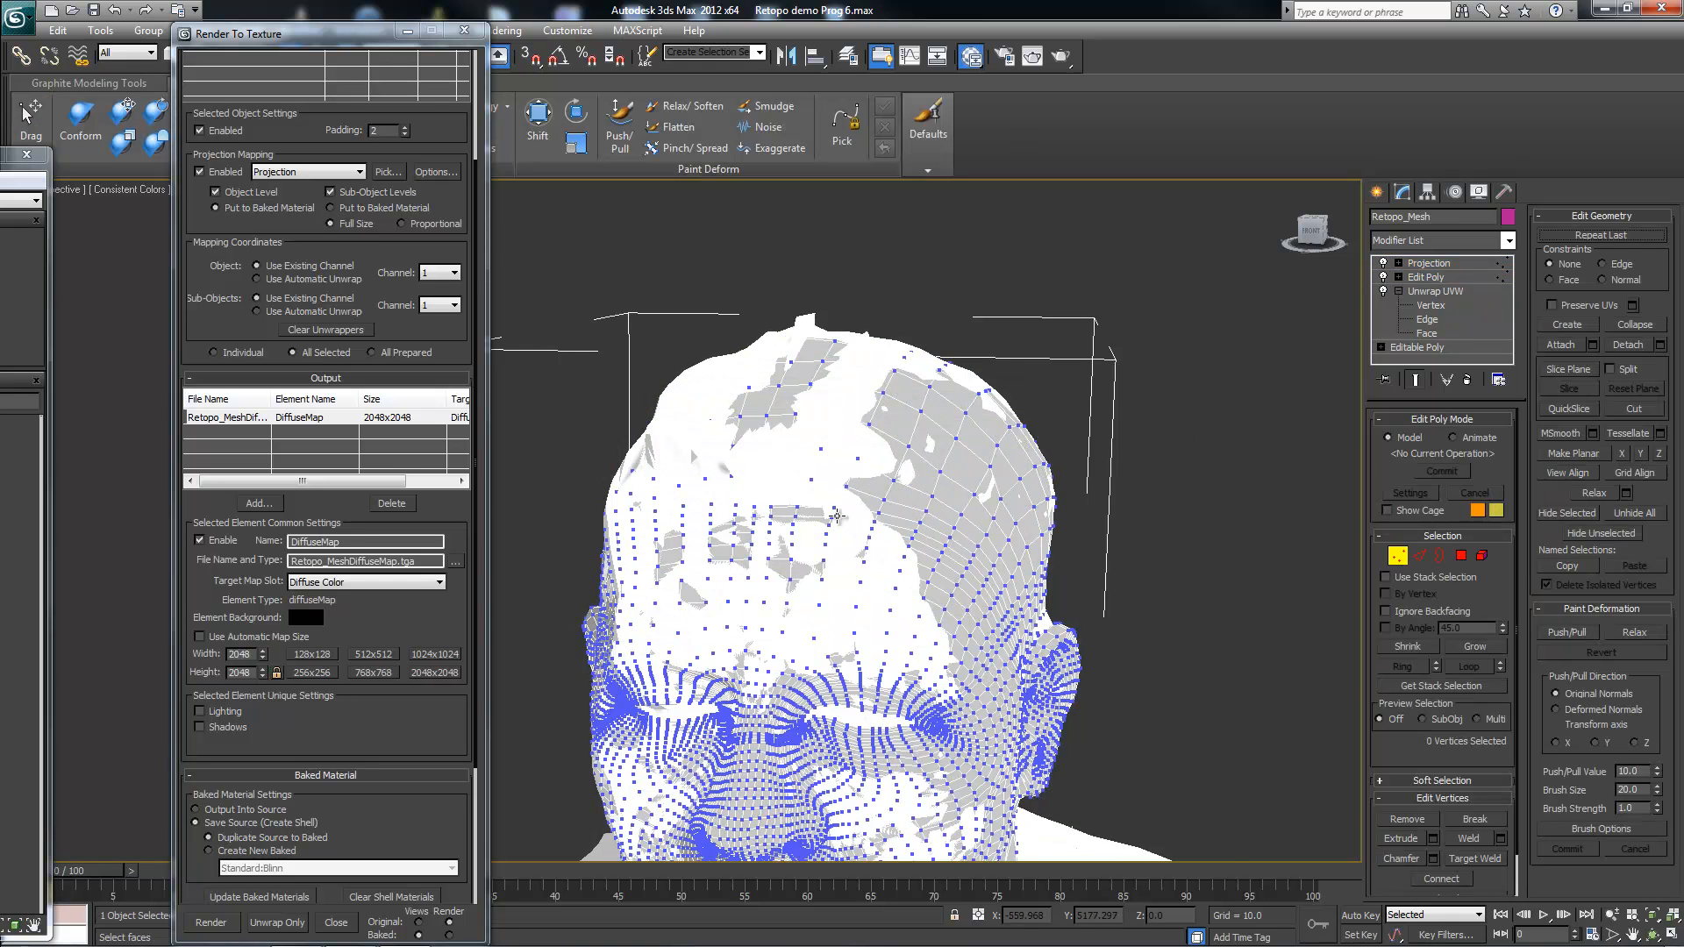
{"action": "middle_click_drag", "start_coordinate": [808, 461], "coordinate": [829, 443], "text": "alt"}
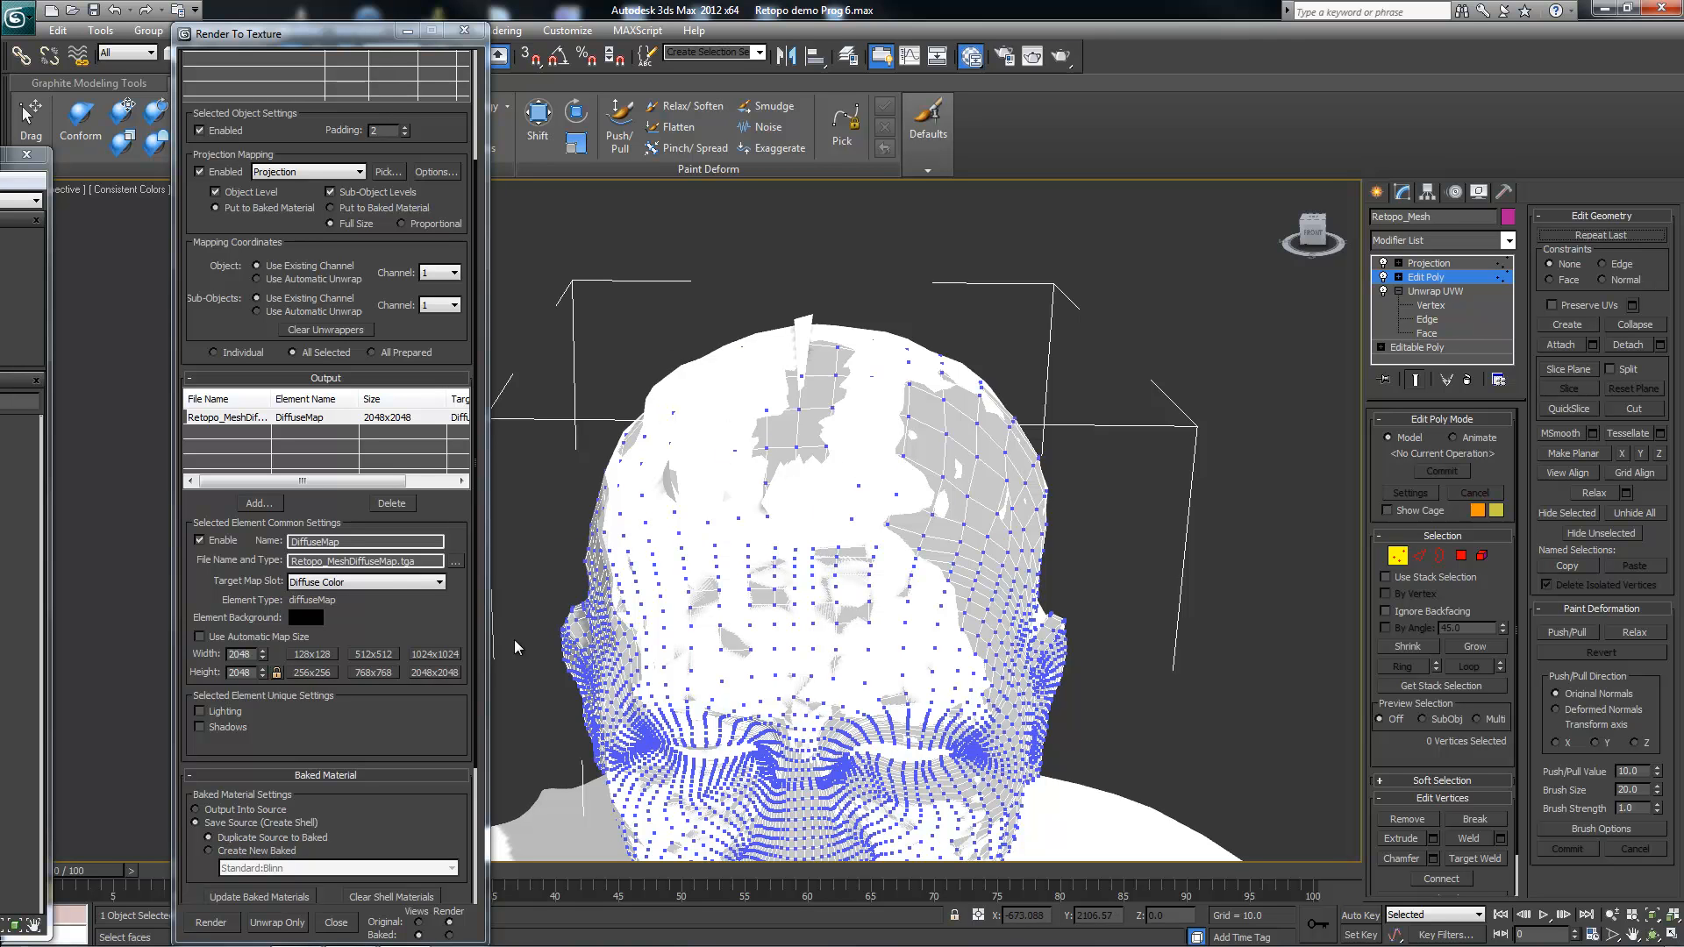
{"action": "left_click_drag", "start_coordinate": [334, 44], "coordinate": [273, 57]}
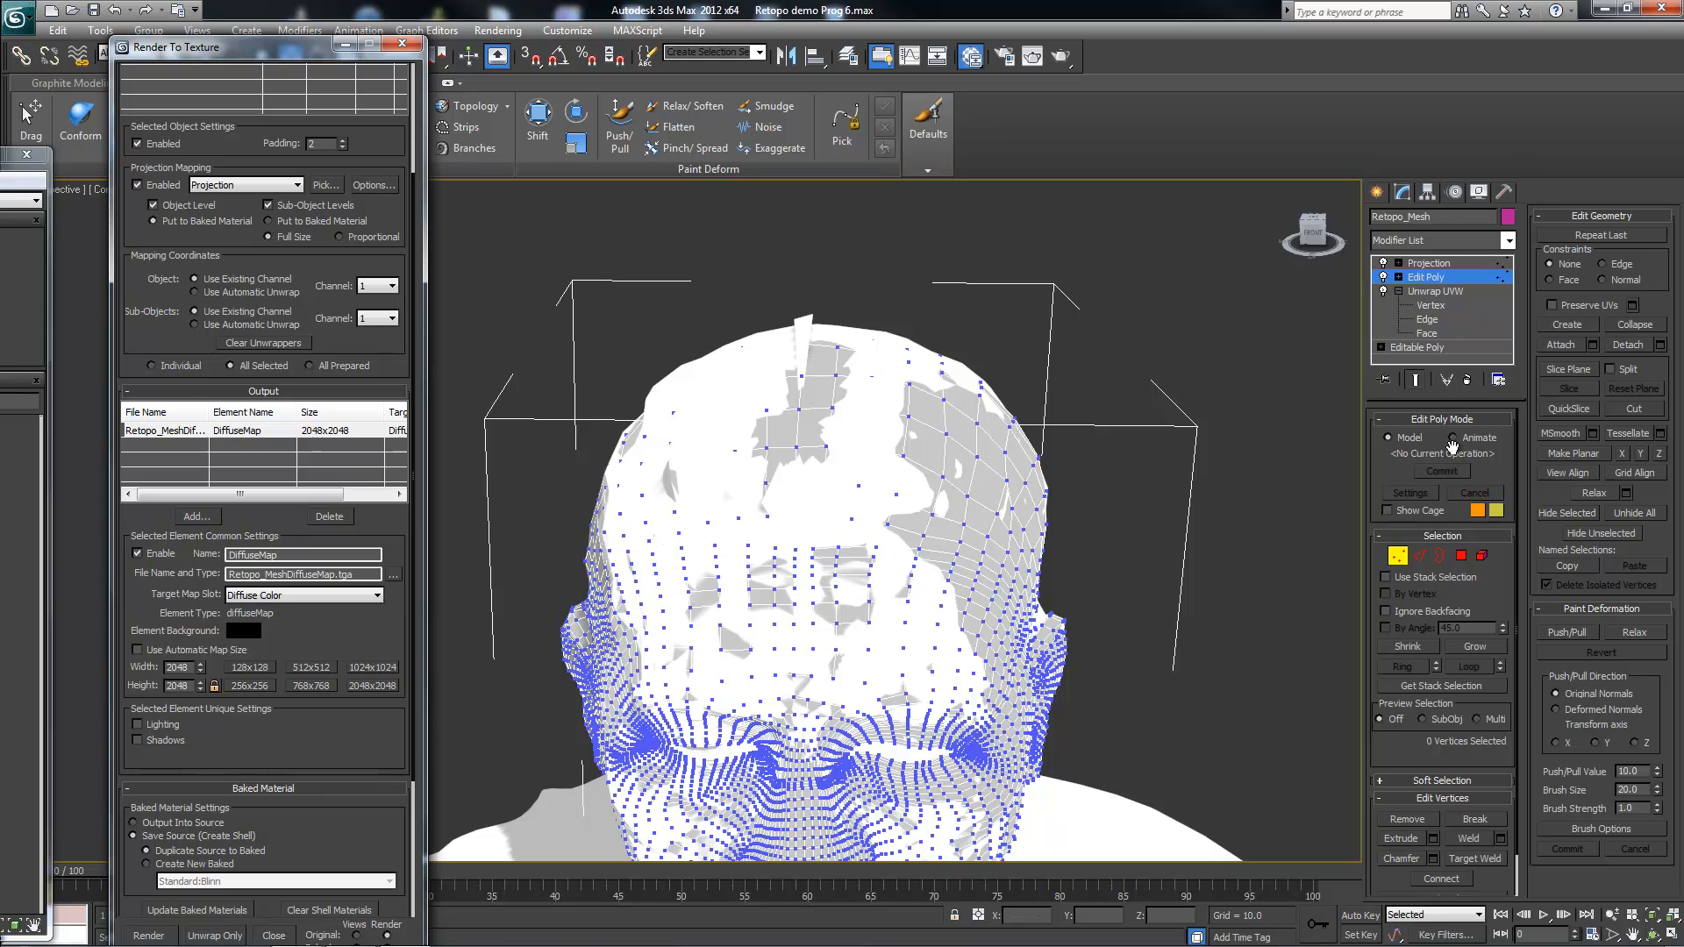
{"action": "left_click_drag", "start_coordinate": [313, 66], "coordinate": [319, 220]}
{"action": "left_click", "coordinate": [79, 118]}
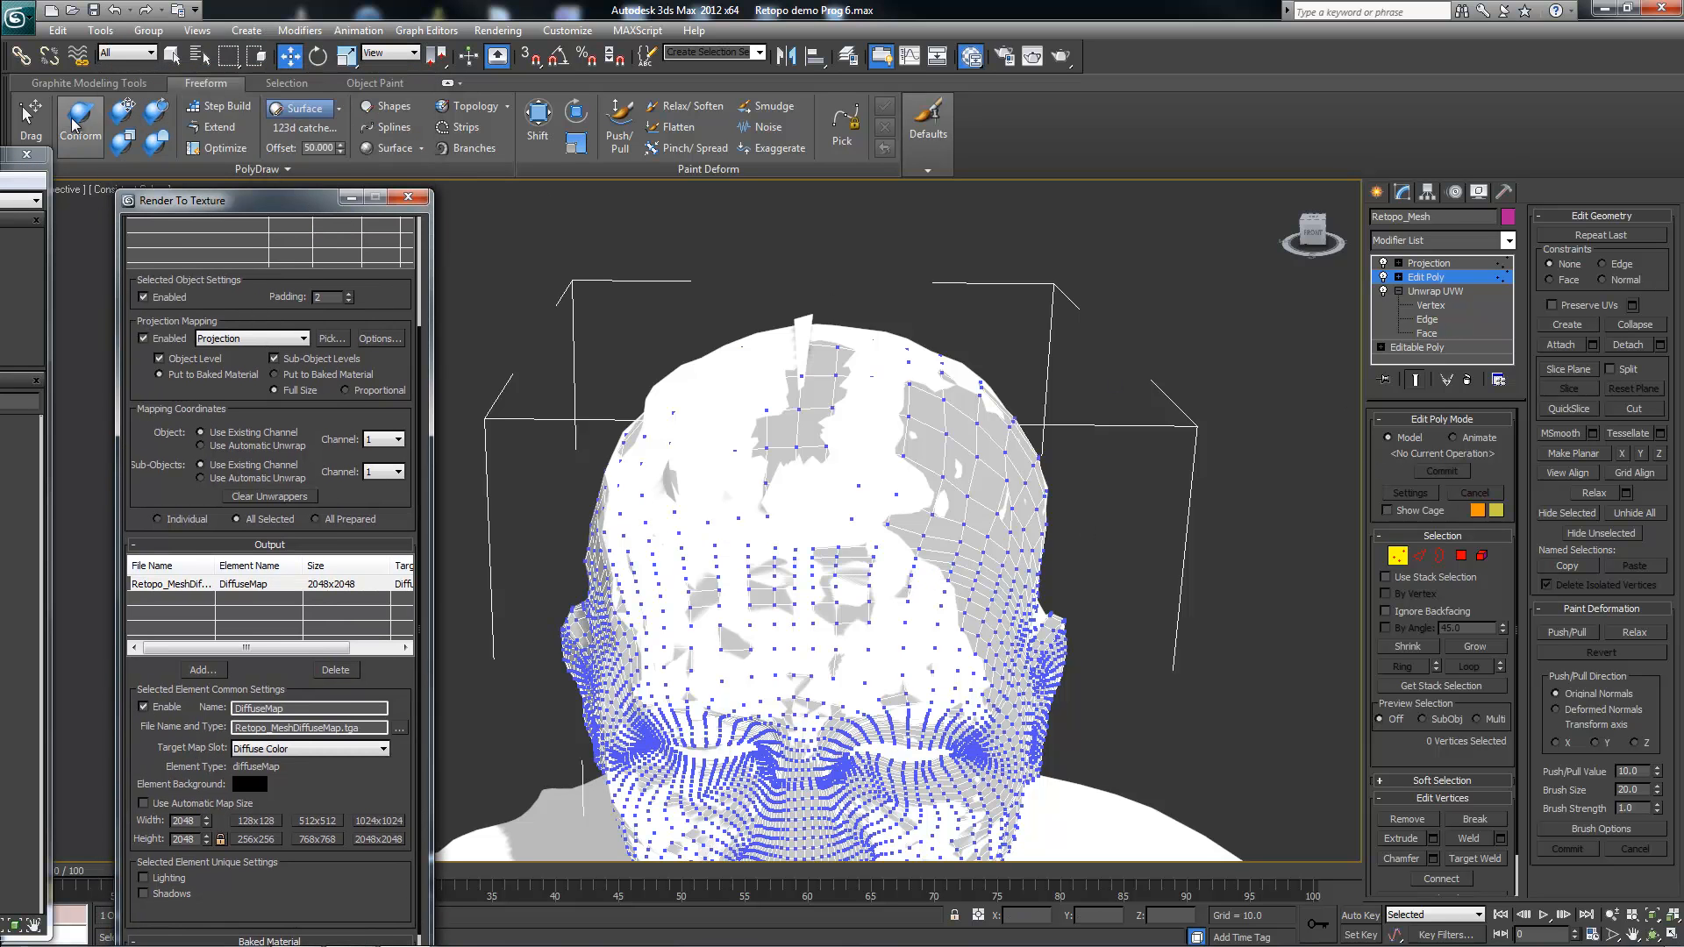
{"action": "mouse_move", "coordinate": [787, 427]}
{"action": "left_mouse_down"}
{"action": "mouse_move", "coordinate": [772, 491]}
{"action": "mouse_move", "coordinate": [860, 535]}
{"action": "mouse_move", "coordinate": [772, 570]}
{"action": "mouse_move", "coordinate": [864, 518]}
{"action": "mouse_move", "coordinate": [789, 548]}
{"action": "mouse_move", "coordinate": [842, 491]}
{"action": "mouse_move", "coordinate": [755, 538]}
{"action": "mouse_move", "coordinate": [699, 497]}
{"action": "mouse_move", "coordinate": [734, 396]}
{"action": "mouse_move", "coordinate": [781, 368]}
{"action": "mouse_move", "coordinate": [916, 390]}
{"action": "mouse_move", "coordinate": [866, 470]}
{"action": "left_mouse_up"}
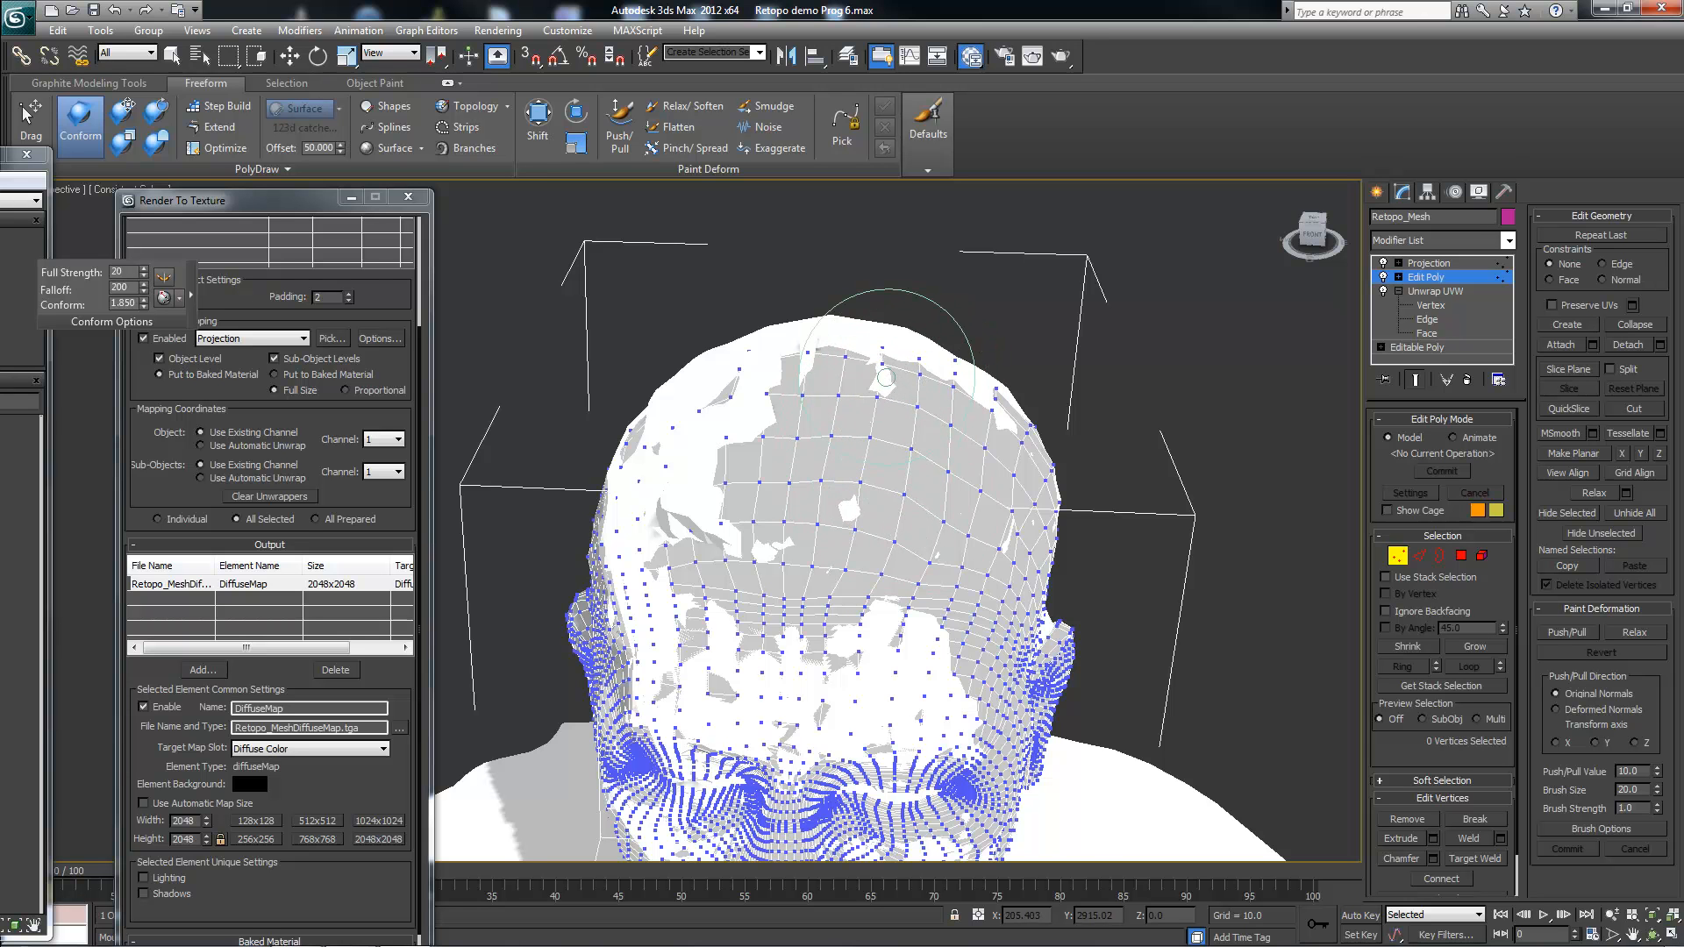
Step: Conform the top of the head and the right side of the crown to the scan
{"action": "middle_click_drag", "start_coordinate": [879, 413], "coordinate": [929, 424], "text": "alt"}
{"action": "mouse_move", "coordinate": [868, 536]}
{"action": "left_mouse_down"}
{"action": "mouse_move", "coordinate": [824, 542]}
{"action": "mouse_move", "coordinate": [760, 356]}
{"action": "mouse_move", "coordinate": [741, 421]}
{"action": "mouse_move", "coordinate": [834, 412]}
{"action": "left_mouse_up"}
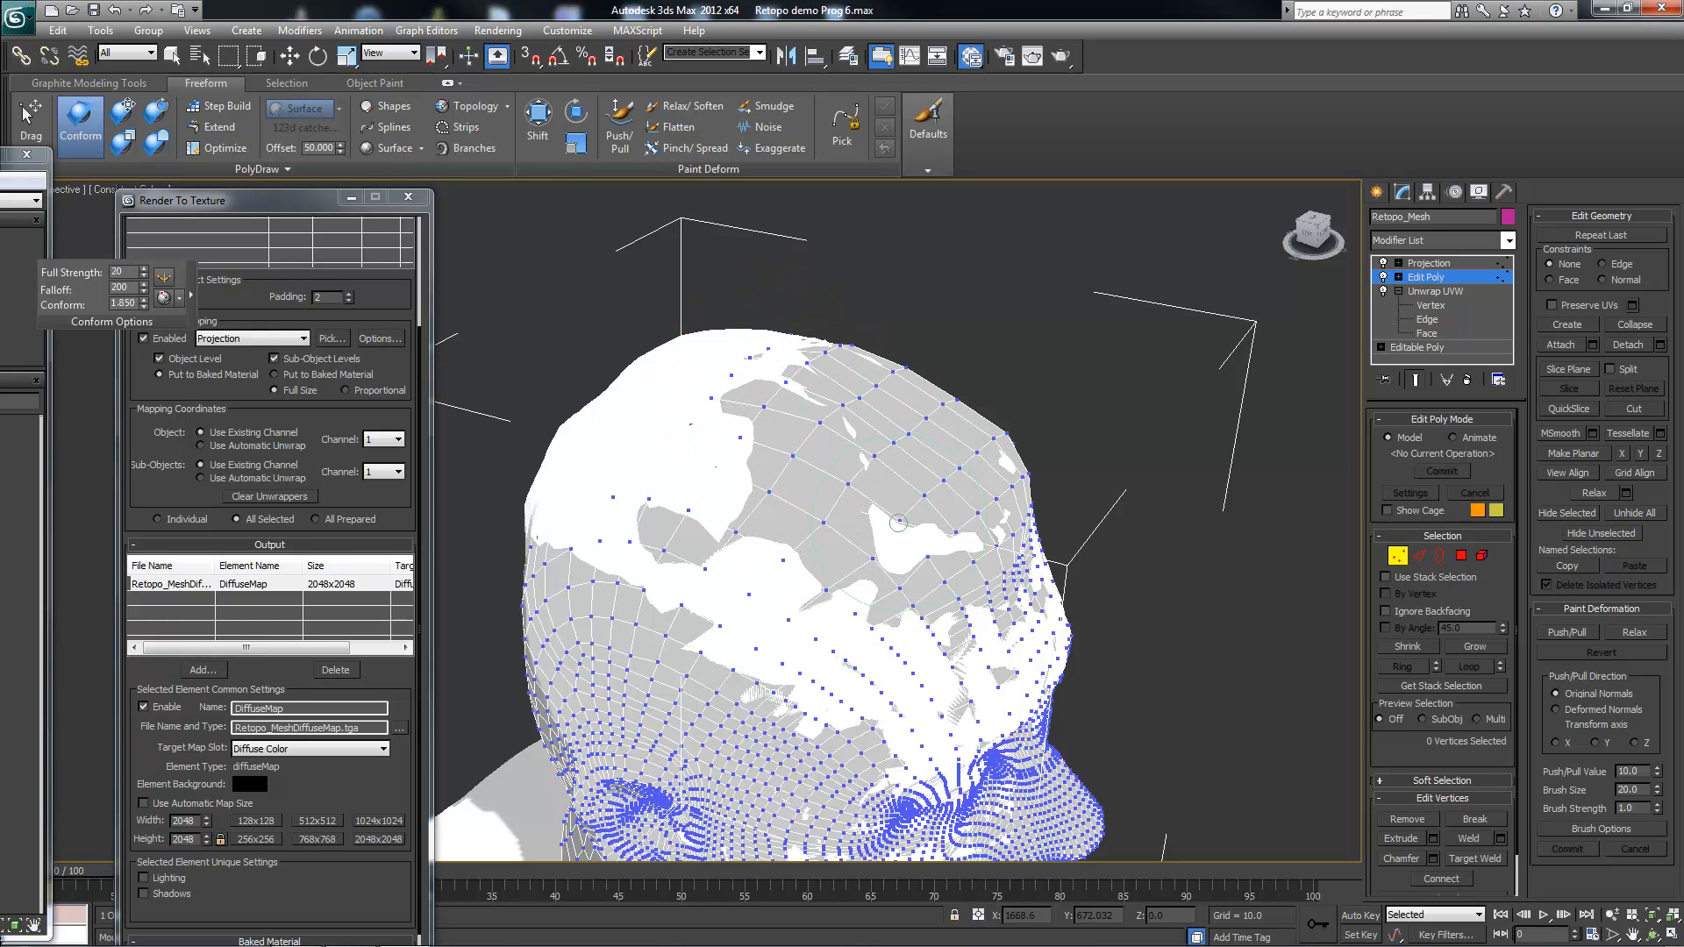
{"action": "mouse_move", "coordinate": [911, 543]}
{"action": "left_mouse_down"}
{"action": "mouse_move", "coordinate": [970, 524]}
{"action": "mouse_move", "coordinate": [1007, 482]}
{"action": "mouse_move", "coordinate": [903, 475]}
{"action": "left_mouse_up"}
{"action": "mouse_move", "coordinate": [914, 537]}
{"action": "left_mouse_down"}
{"action": "mouse_move", "coordinate": [772, 552]}
{"action": "mouse_move", "coordinate": [701, 482]}
{"action": "mouse_move", "coordinate": [767, 373]}
{"action": "mouse_move", "coordinate": [729, 396]}
{"action": "left_mouse_up"}
{"action": "middle_click_drag", "start_coordinate": [729, 396], "coordinate": [872, 482], "text": "alt"}
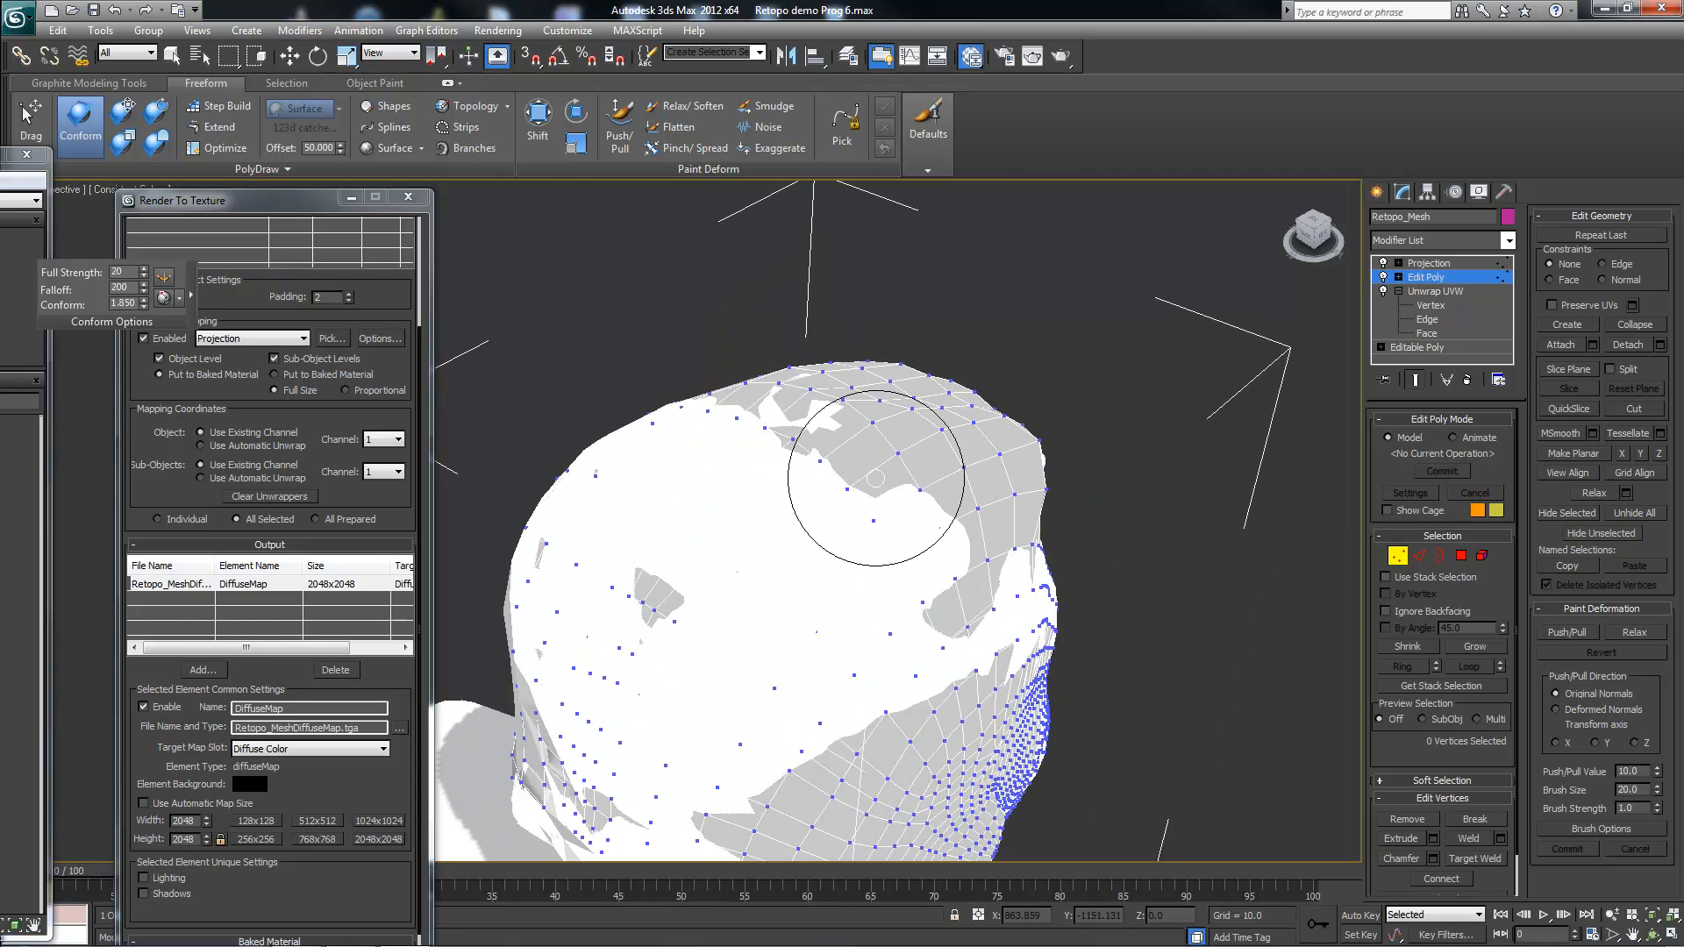
Step: Conform the rear of the crown and the upper back of the head to the scan
{"action": "mouse_move", "coordinate": [875, 520]}
{"action": "left_mouse_down"}
{"action": "mouse_move", "coordinate": [939, 533]}
{"action": "mouse_move", "coordinate": [752, 489]}
{"action": "mouse_move", "coordinate": [657, 395]}
{"action": "mouse_move", "coordinate": [733, 461]}
{"action": "mouse_move", "coordinate": [785, 561]}
{"action": "mouse_move", "coordinate": [811, 561]}
{"action": "mouse_move", "coordinate": [691, 453]}
{"action": "left_mouse_up"}
{"action": "mouse_move", "coordinate": [691, 452]}
{"action": "middle_mouse_down", "text": "alt"}
{"action": "mouse_move", "coordinate": [816, 489]}
{"action": "mouse_move", "coordinate": [796, 471]}
{"action": "middle_mouse_up", "text": "alt"}
{"action": "left_click_drag", "start_coordinate": [799, 470], "coordinate": [712, 406]}
{"action": "left_click_drag", "start_coordinate": [683, 485], "coordinate": [927, 565]}
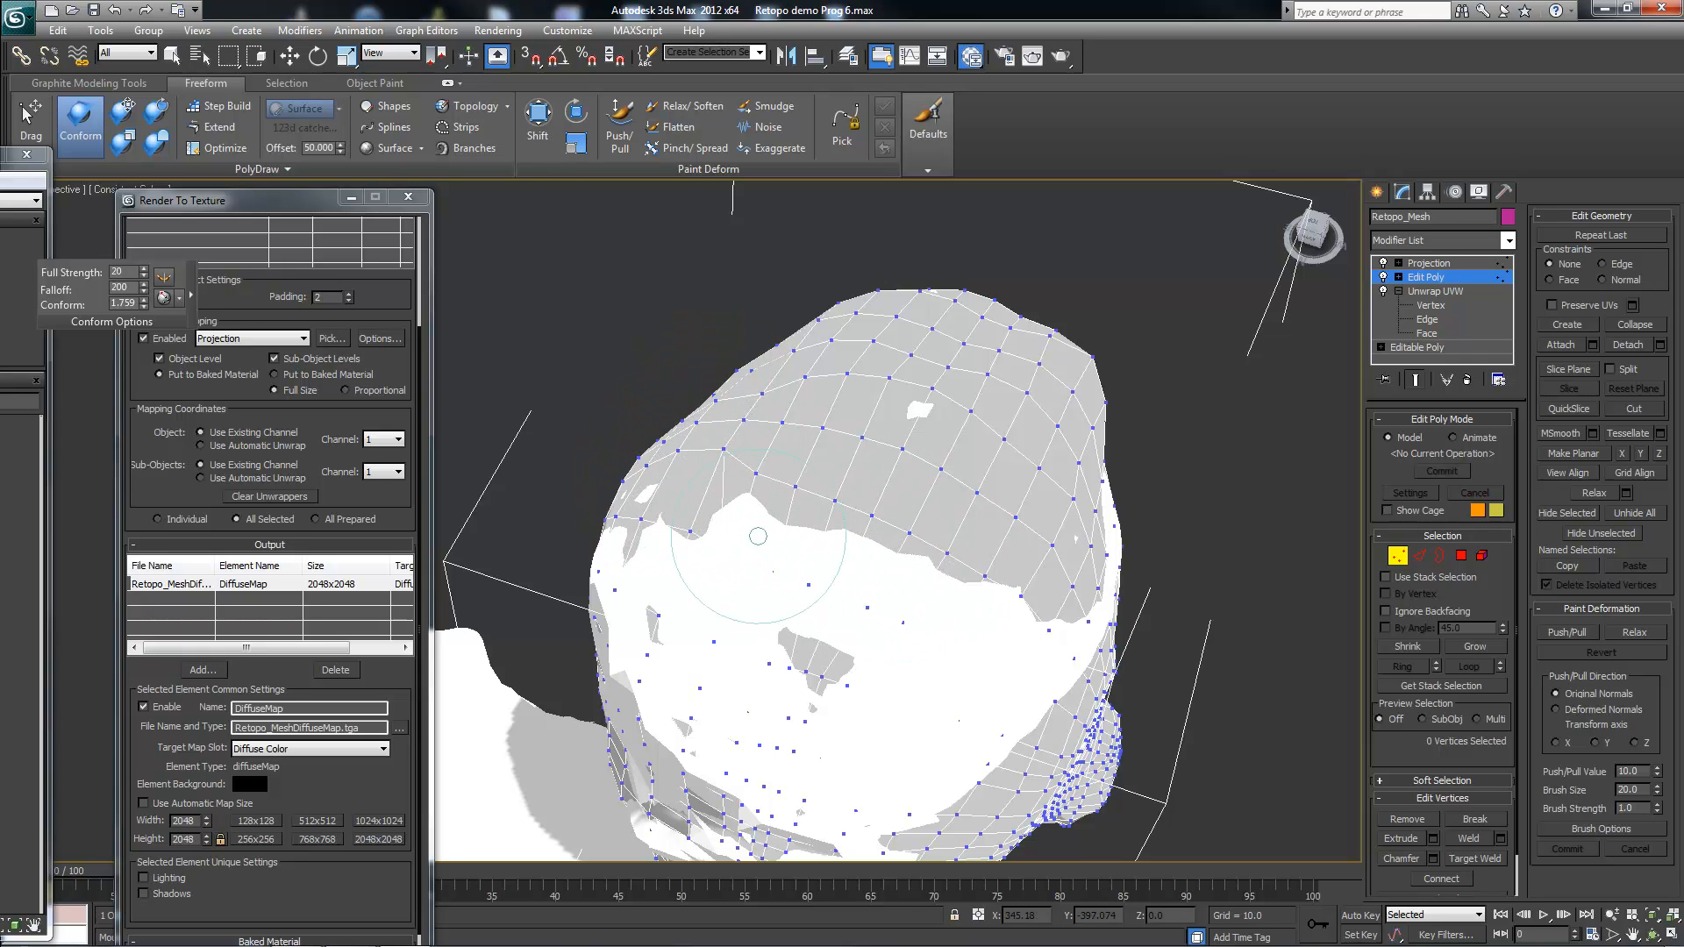
{"action": "mouse_move", "coordinate": [684, 536]}
{"action": "left_mouse_down"}
{"action": "mouse_move", "coordinate": [654, 548]}
{"action": "mouse_move", "coordinate": [676, 566]}
{"action": "mouse_move", "coordinate": [740, 560]}
{"action": "mouse_move", "coordinate": [699, 614]}
{"action": "mouse_move", "coordinate": [842, 579]}
{"action": "mouse_move", "coordinate": [920, 613]}
{"action": "left_mouse_up"}
Step: Conform the remaining patches on the right side of the head above the ear to the scan
{"action": "middle_click_drag", "start_coordinate": [921, 613], "coordinate": [764, 383], "text": "alt"}
{"action": "mouse_move", "coordinate": [764, 383]}
{"action": "left_mouse_down"}
{"action": "mouse_move", "coordinate": [727, 317]}
{"action": "mouse_move", "coordinate": [799, 388]}
{"action": "mouse_move", "coordinate": [775, 355]}
{"action": "mouse_move", "coordinate": [701, 372]}
{"action": "mouse_move", "coordinate": [658, 408]}
{"action": "mouse_move", "coordinate": [621, 378]}
{"action": "mouse_move", "coordinate": [720, 439]}
{"action": "mouse_move", "coordinate": [771, 412]}
{"action": "mouse_move", "coordinate": [691, 468]}
{"action": "mouse_move", "coordinate": [811, 460]}
{"action": "mouse_move", "coordinate": [811, 482]}
{"action": "left_mouse_up"}
{"action": "mouse_move", "coordinate": [860, 456]}
{"action": "middle_mouse_down", "text": "alt"}
{"action": "mouse_move", "coordinate": [824, 405]}
{"action": "mouse_move", "coordinate": [688, 368]}
{"action": "middle_mouse_up", "text": "alt"}
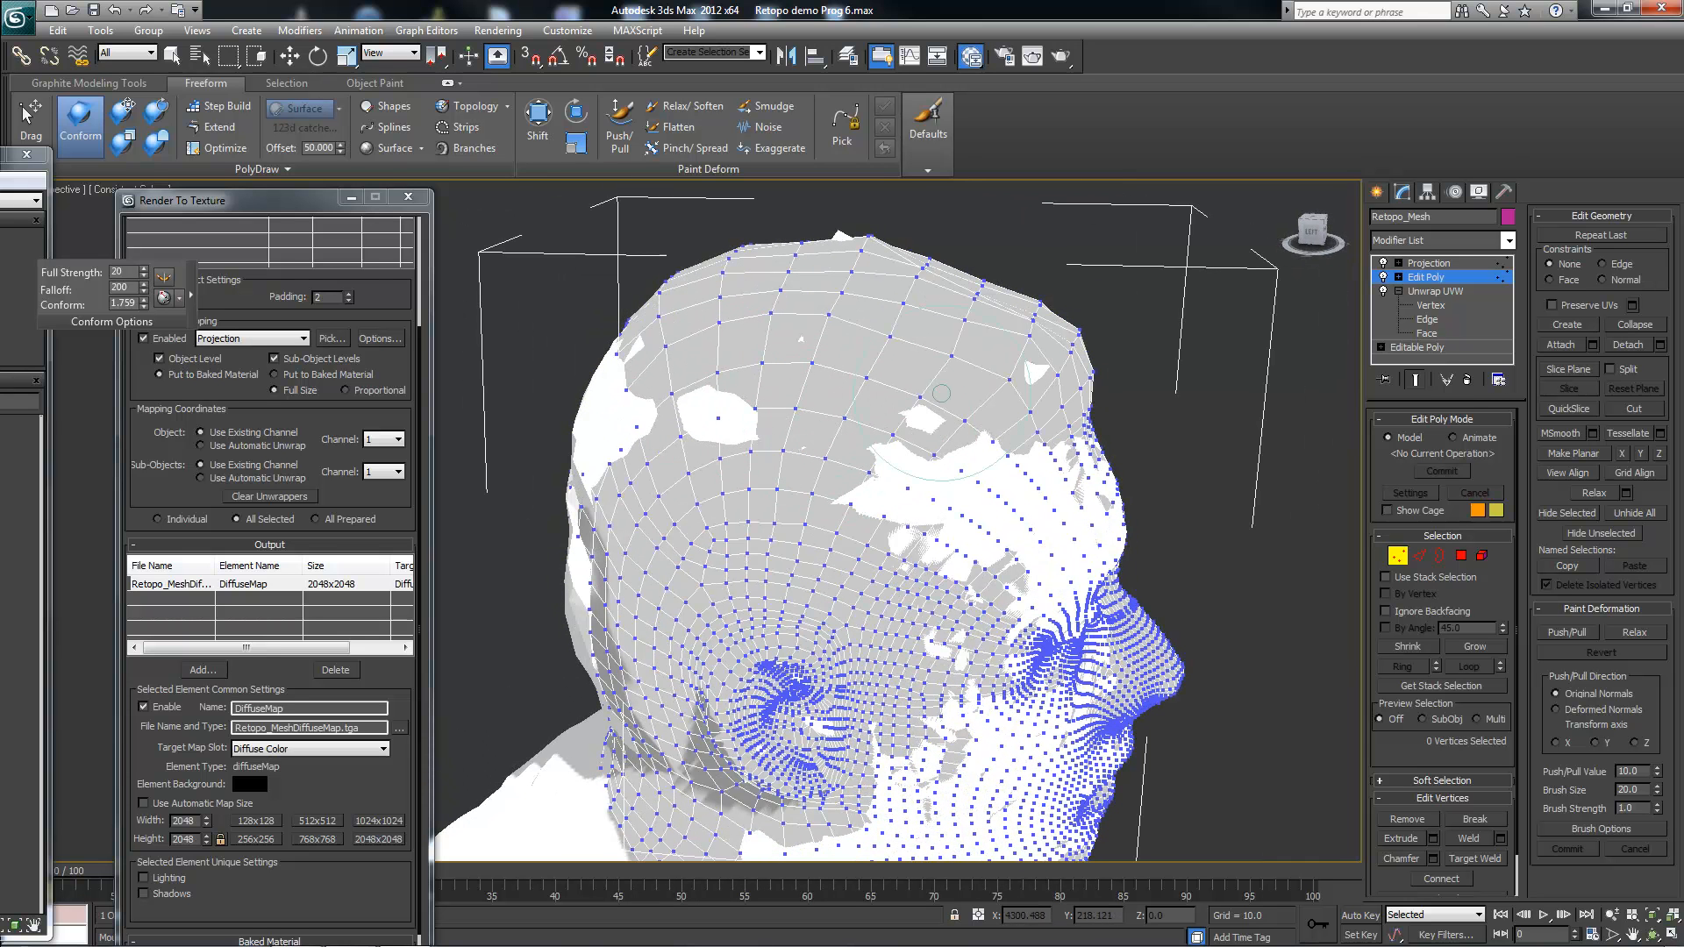
{"action": "mouse_move", "coordinate": [973, 362]}
{"action": "left_mouse_down"}
{"action": "mouse_move", "coordinate": [991, 443]}
{"action": "mouse_move", "coordinate": [884, 473]}
{"action": "left_mouse_up"}
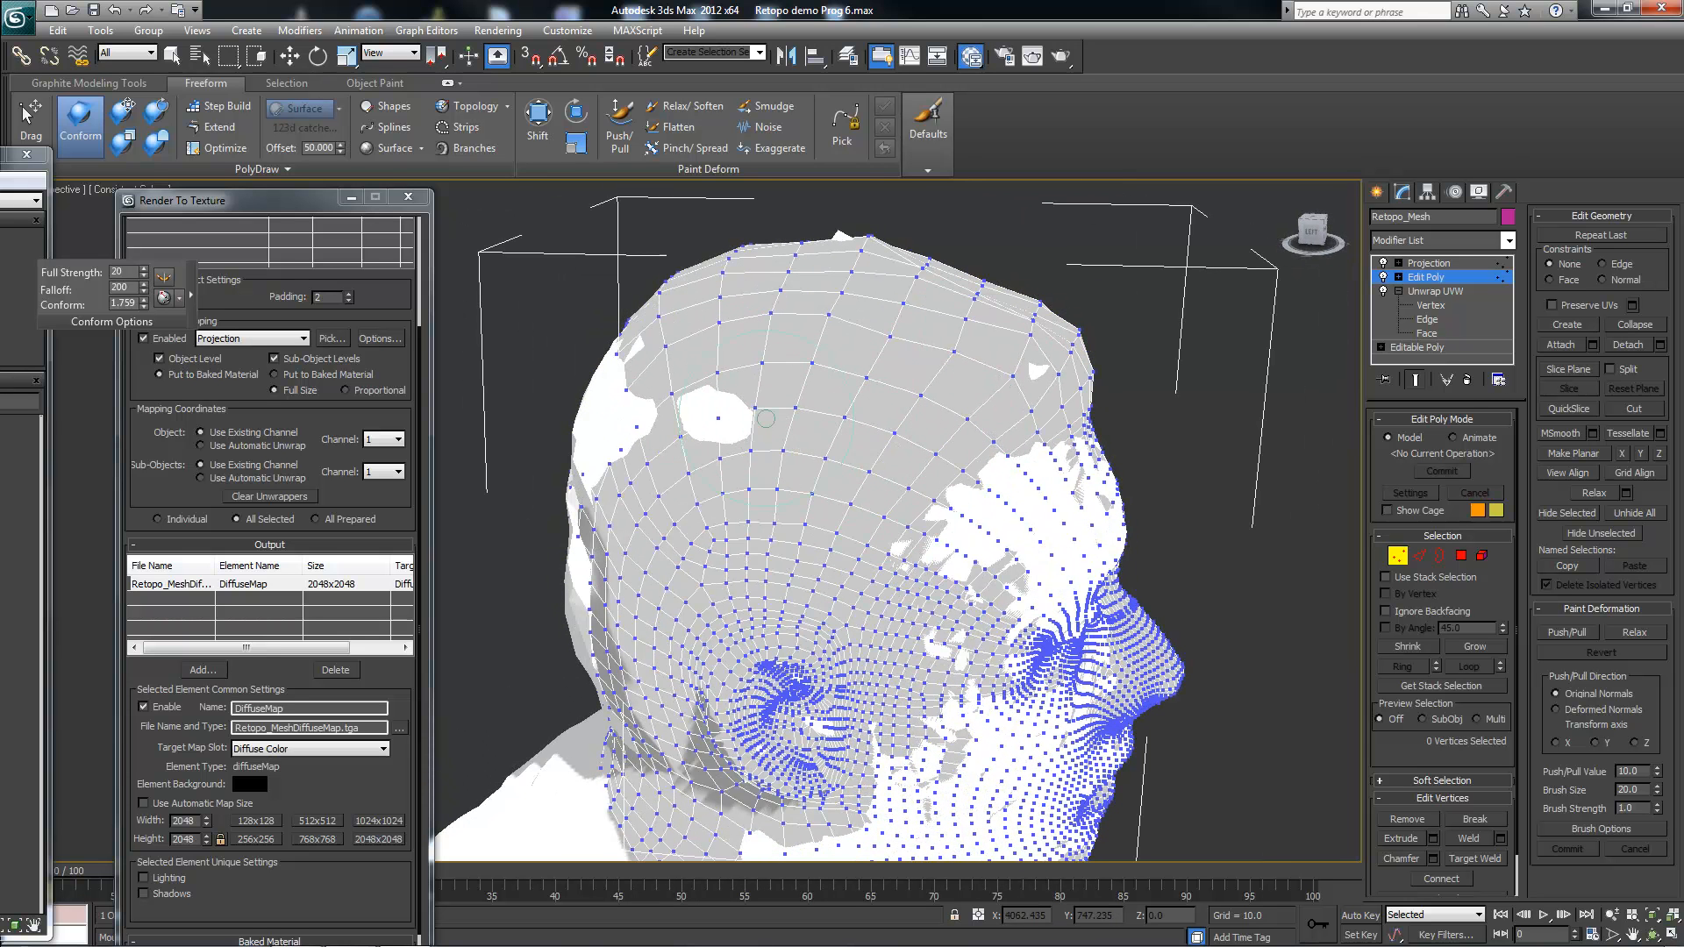
{"action": "left_click_drag", "start_coordinate": [766, 418], "coordinate": [697, 407]}
Step: Conform the left side of the head above the temple to the scan
{"action": "mouse_move", "coordinate": [958, 338]}
{"action": "middle_mouse_down", "text": "alt"}
{"action": "mouse_move", "coordinate": [876, 319]}
{"action": "mouse_move", "coordinate": [876, 369]}
{"action": "middle_mouse_up", "text": "alt"}
{"action": "mouse_move", "coordinate": [974, 340]}
{"action": "left_mouse_down"}
{"action": "mouse_move", "coordinate": [975, 312]}
{"action": "mouse_move", "coordinate": [876, 355]}
{"action": "mouse_move", "coordinate": [807, 497]}
{"action": "mouse_move", "coordinate": [951, 487]}
{"action": "mouse_move", "coordinate": [1037, 421]}
{"action": "left_mouse_up"}
{"action": "mouse_move", "coordinate": [1038, 421]}
{"action": "middle_mouse_down", "text": "alt"}
{"action": "mouse_move", "coordinate": [872, 376]}
{"action": "mouse_move", "coordinate": [920, 387]}
{"action": "middle_mouse_up", "text": "alt"}
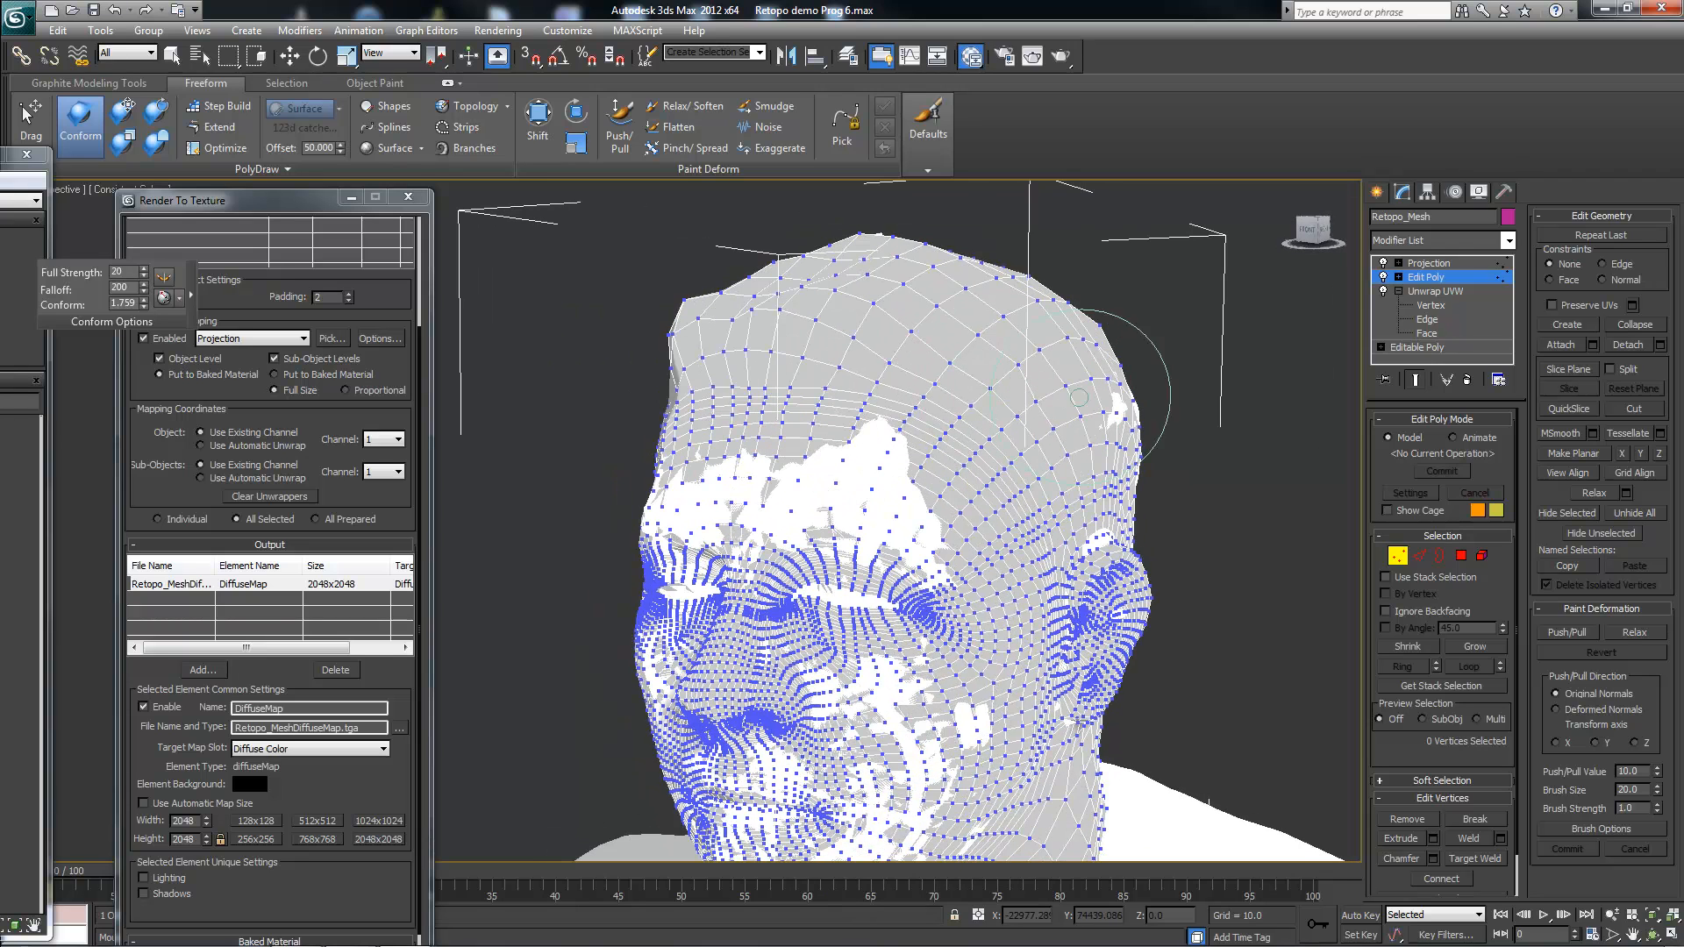
{"action": "mouse_move", "coordinate": [1058, 435]}
{"action": "middle_mouse_down", "text": "alt"}
{"action": "mouse_move", "coordinate": [1015, 301]}
{"action": "mouse_move", "coordinate": [965, 333]}
{"action": "middle_mouse_up", "text": "alt"}
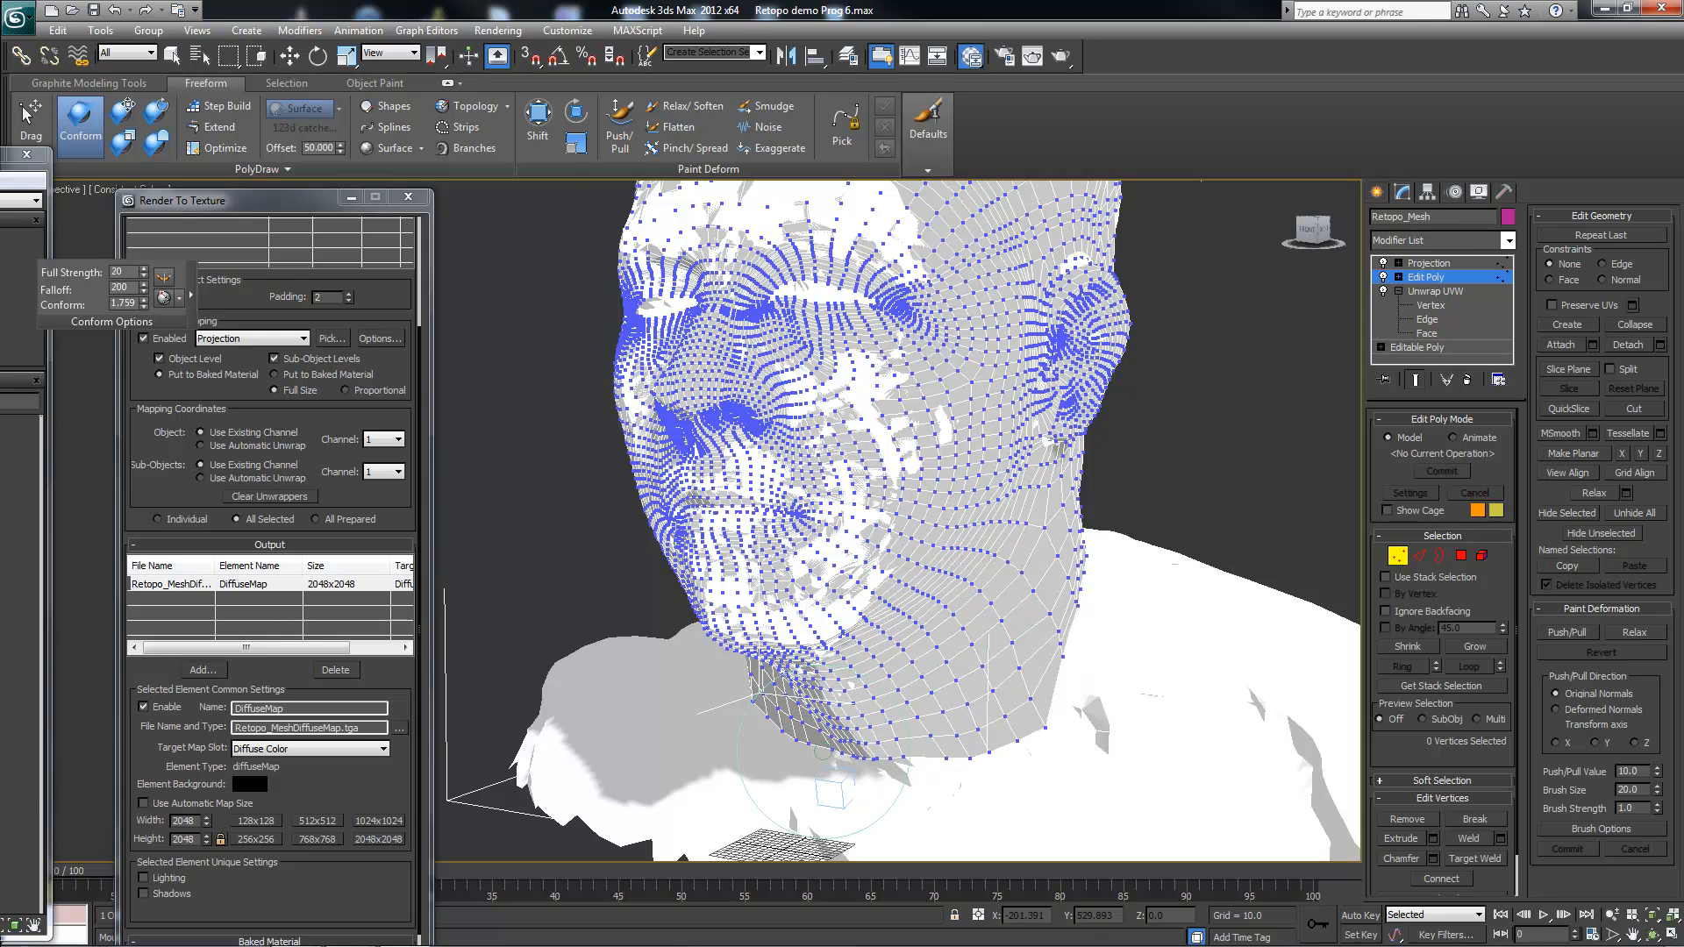
Step: Bake the 2048x2048 diffuse map again with the corrected crown, overwriting the existing file, and review the result
{"action": "left_click_drag", "start_coordinate": [263, 200], "coordinate": [346, 37]}
{"action": "left_click", "coordinate": [246, 926]}
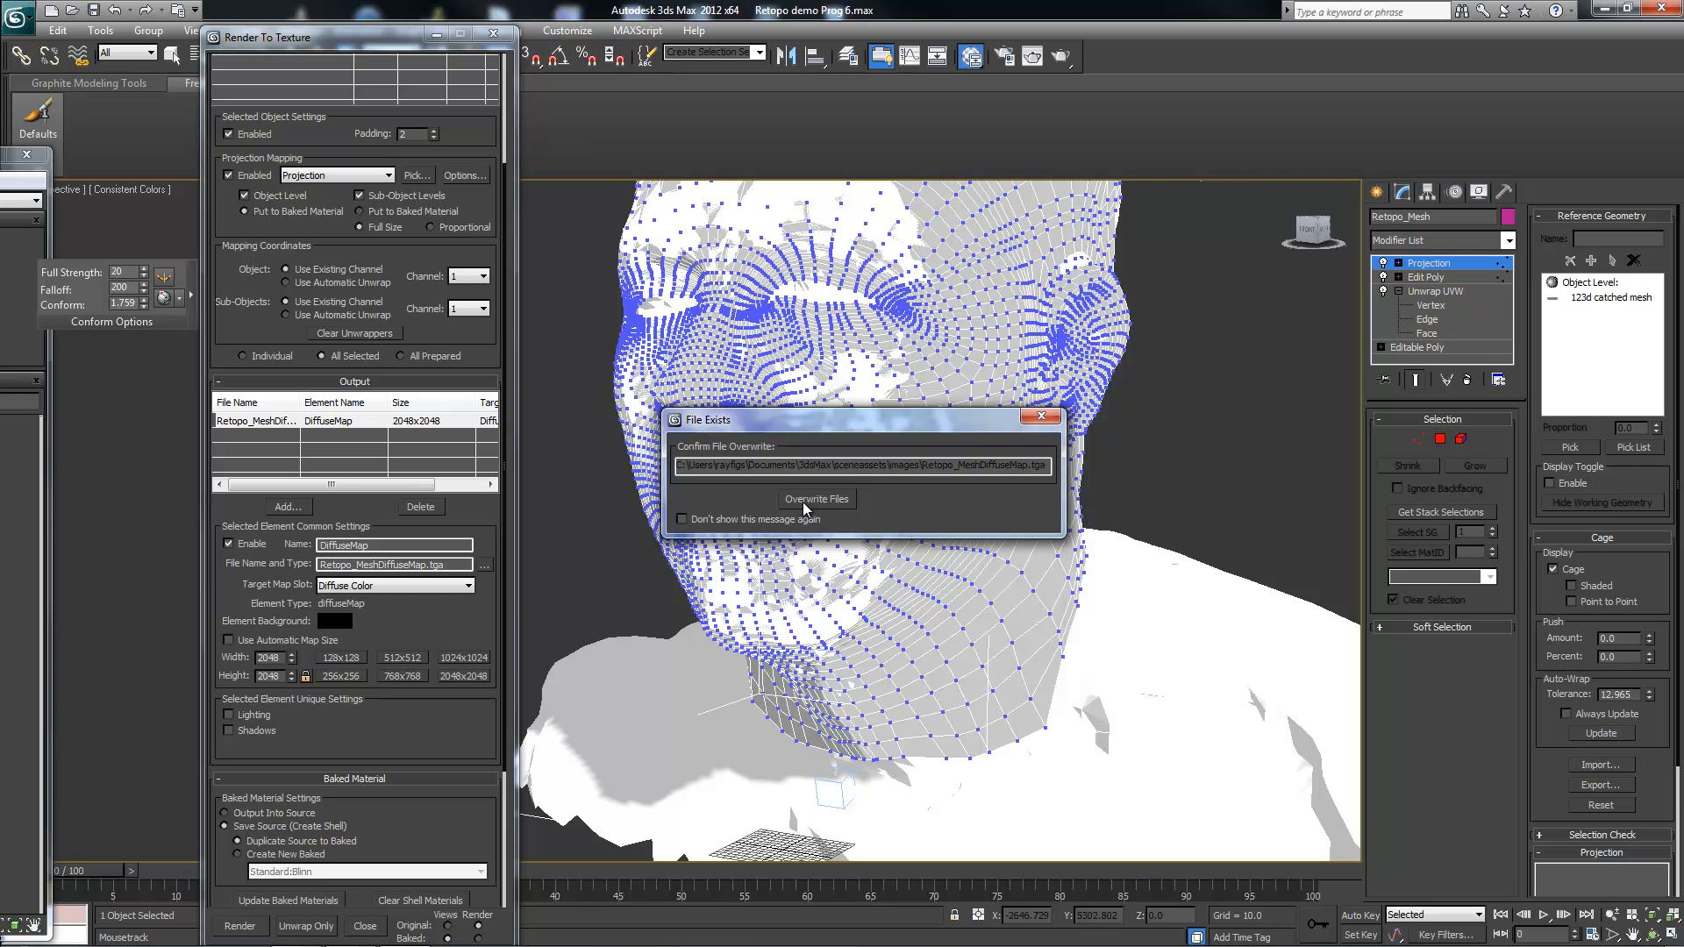
{"action": "left_click", "coordinate": [803, 498]}
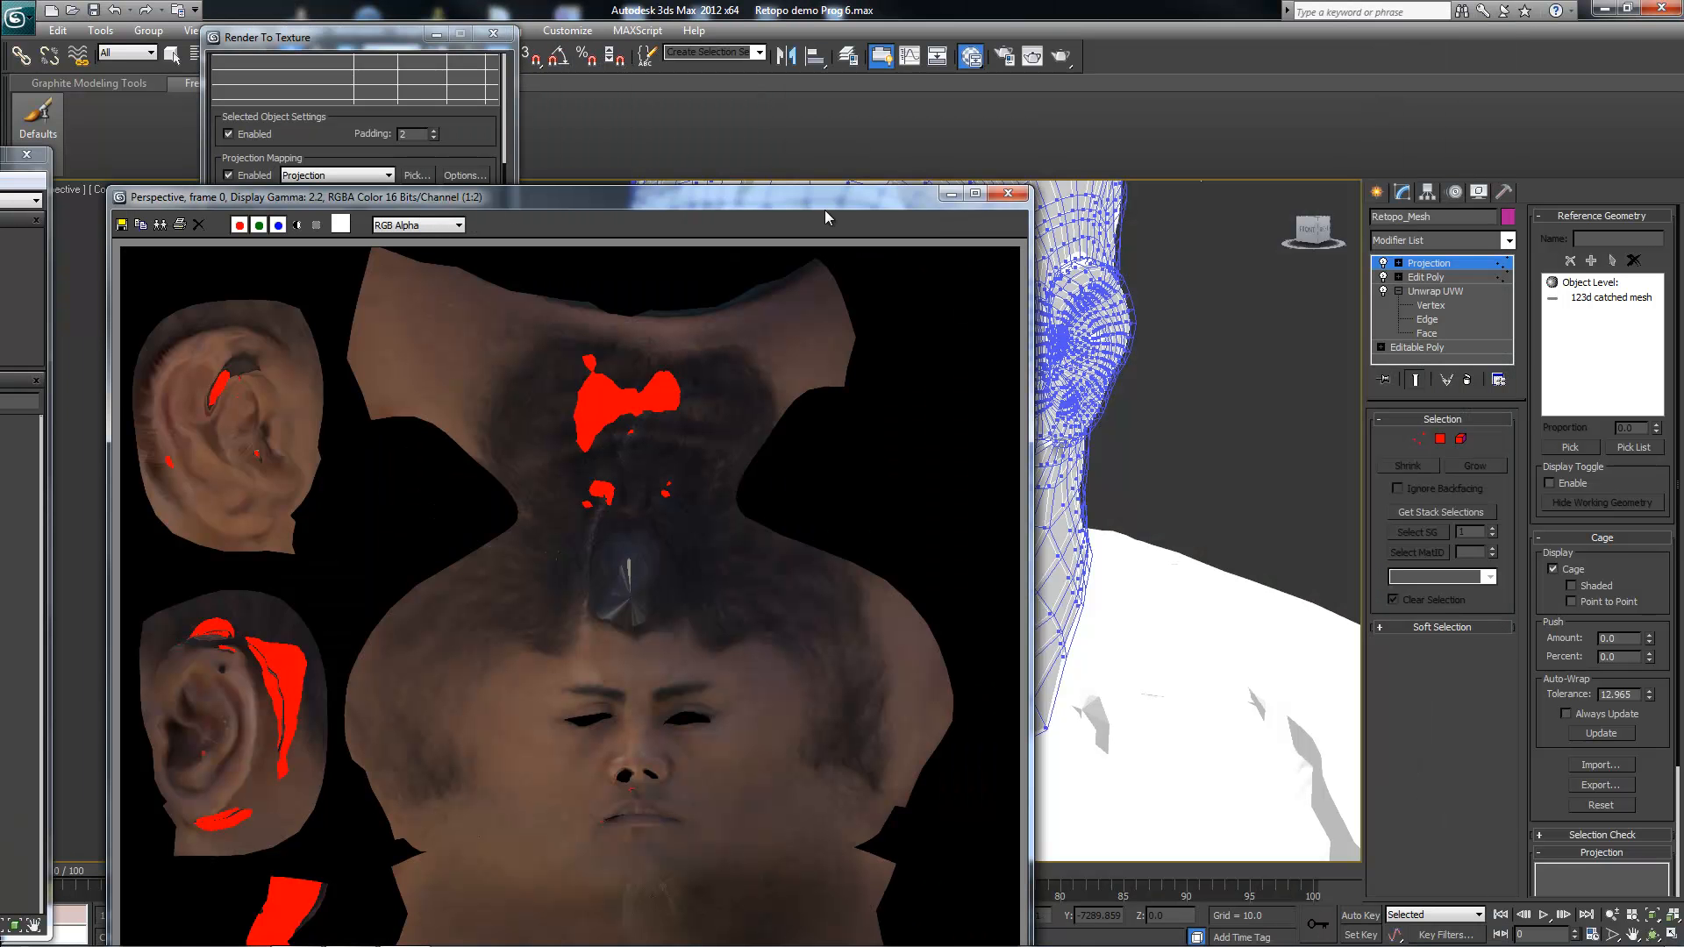
{"action": "left_click_drag", "start_coordinate": [796, 203], "coordinate": [0, 123]}
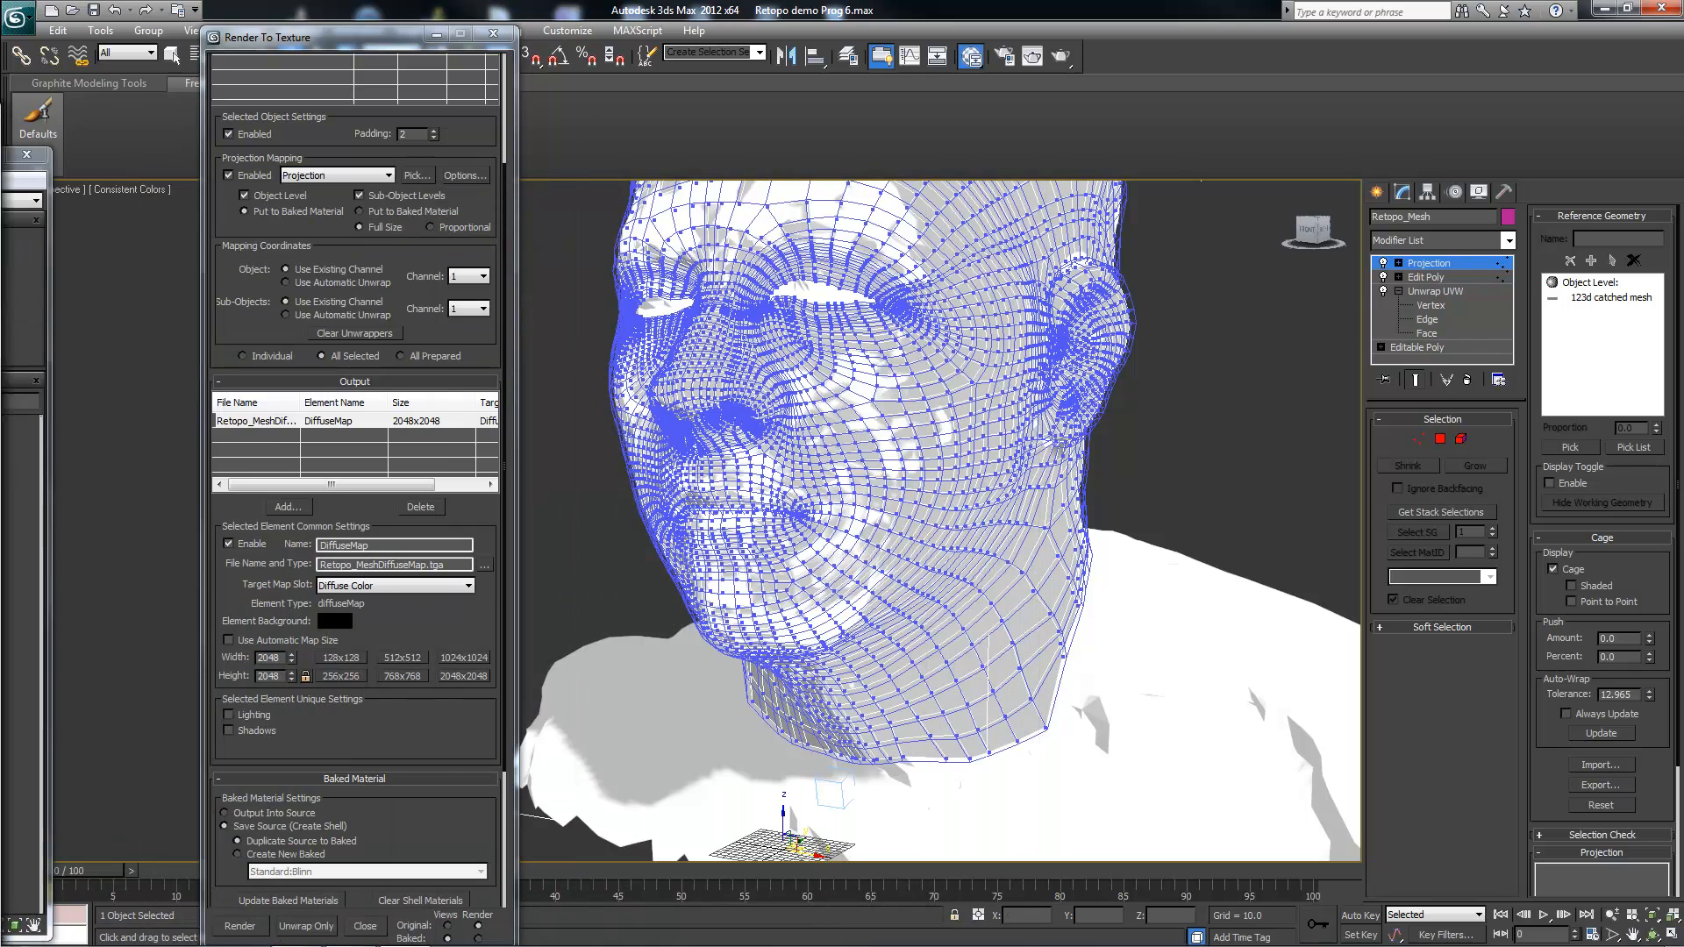
Step: Return to the Edit Poly modifier and conform the back of the head to the scan with the Conform brush
{"action": "middle_click_drag", "start_coordinate": [1188, 344], "coordinate": [1023, 435], "text": "alt"}
{"action": "scroll", "coordinate": [1022, 435], "scroll_direction": "down", "scroll_amount": 3}
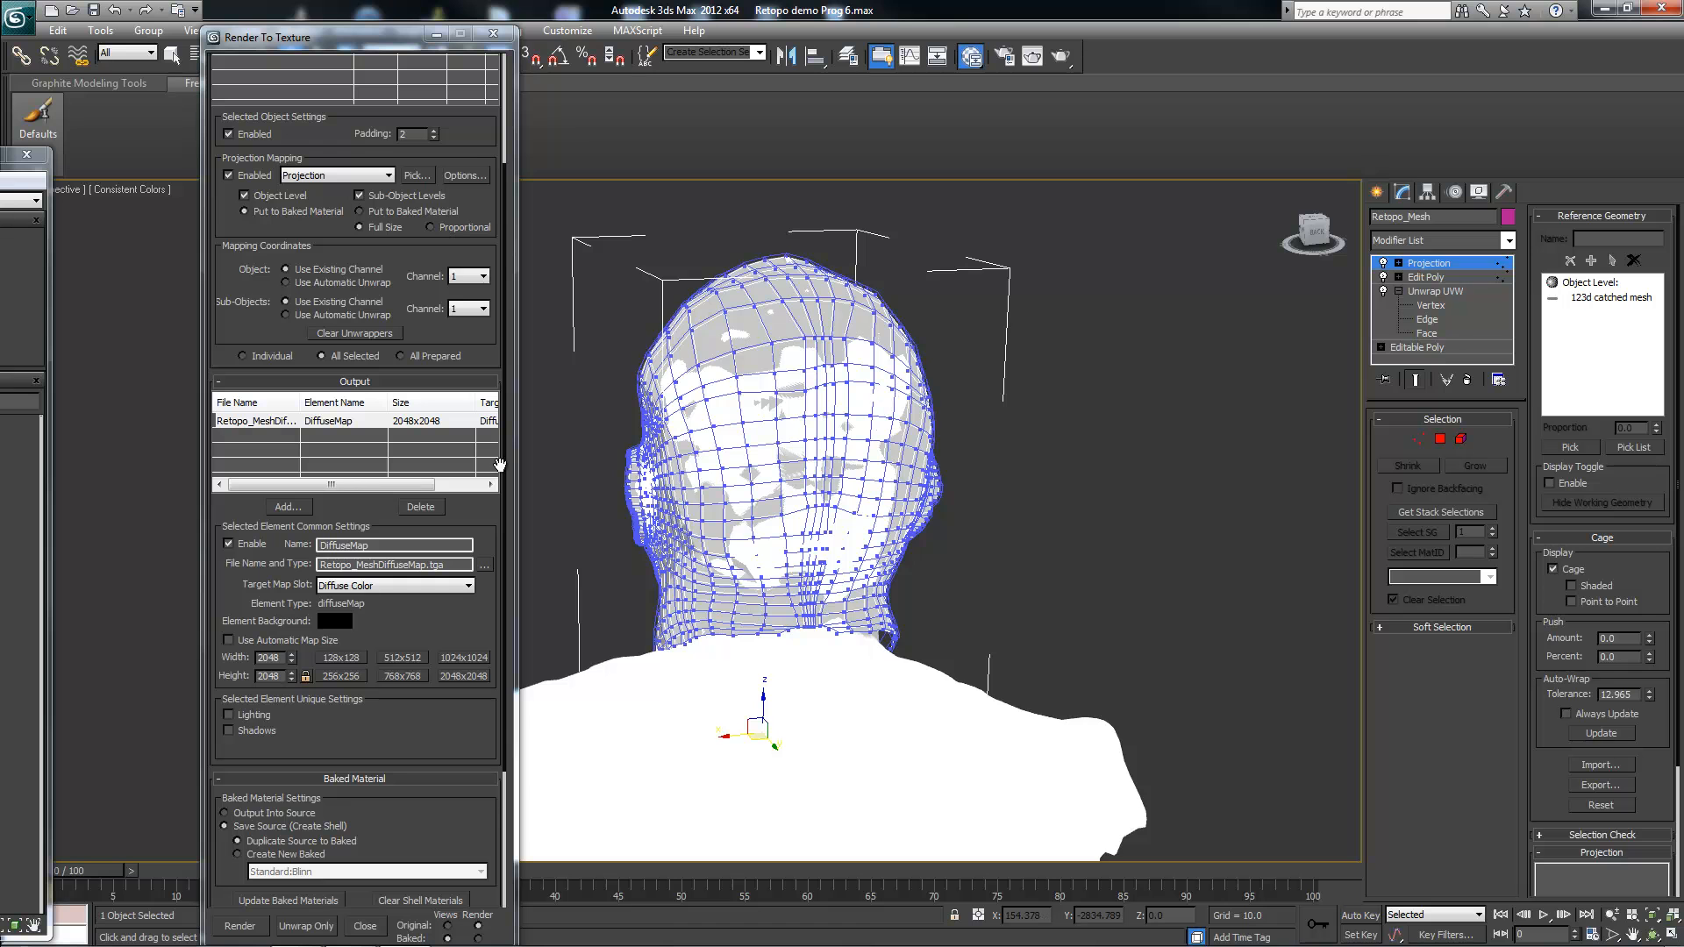
{"action": "left_click", "coordinate": [1425, 277]}
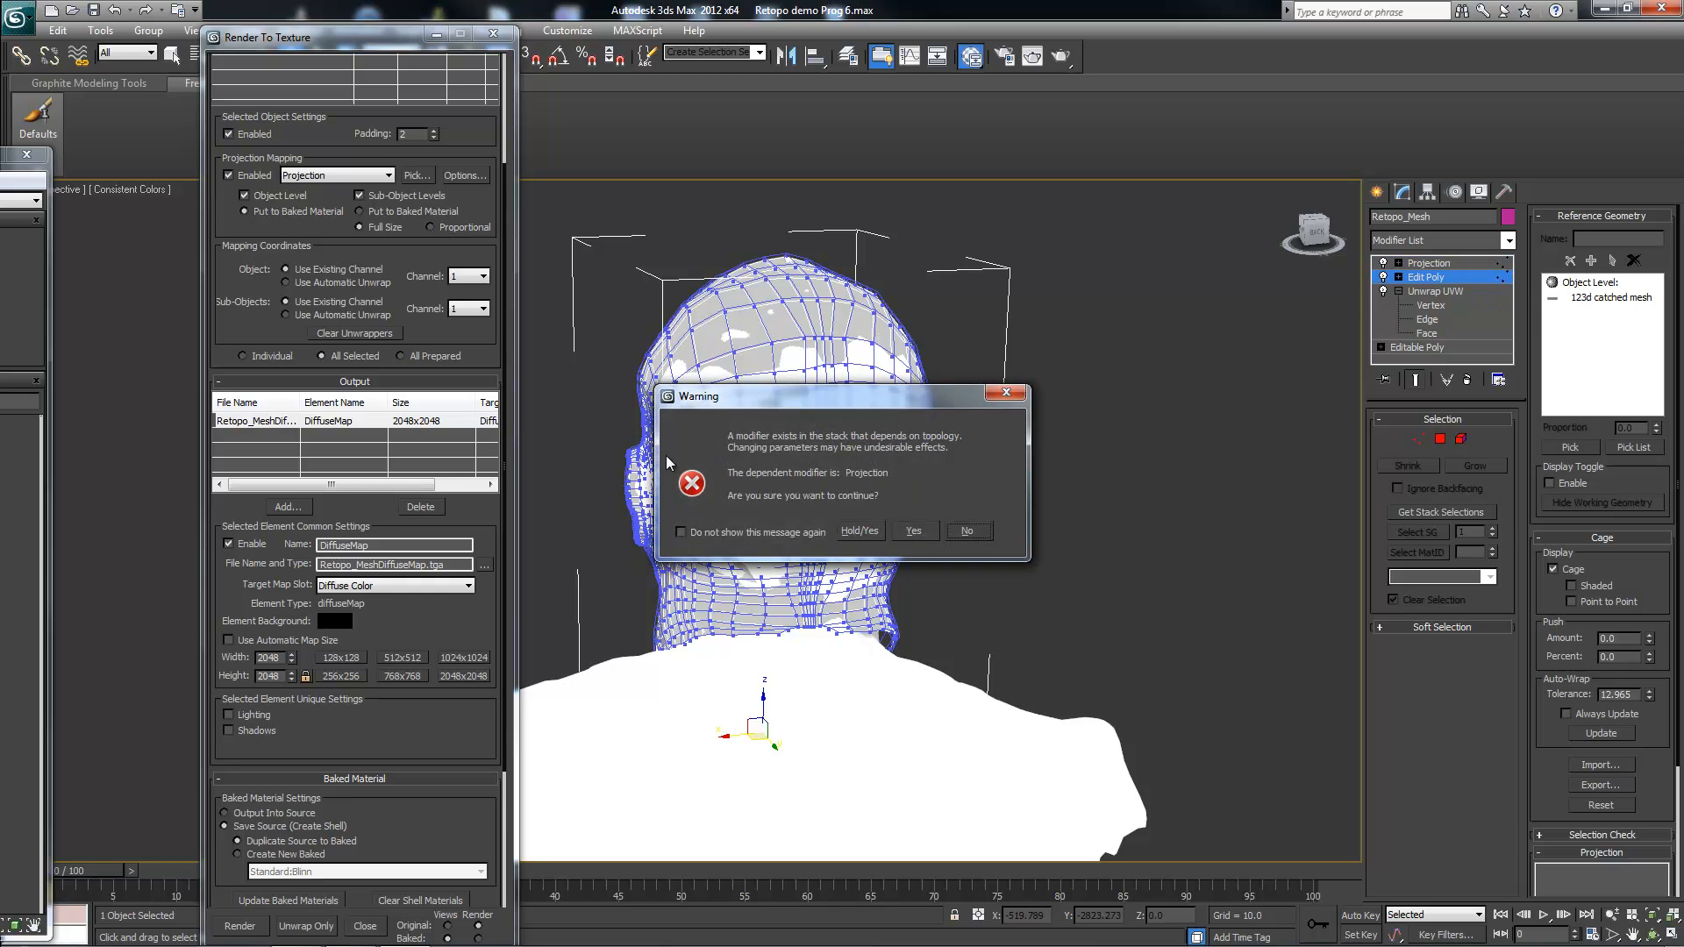
{"action": "left_click", "coordinate": [913, 531]}
{"action": "left_click_drag", "start_coordinate": [264, 37], "coordinate": [77, 319]}
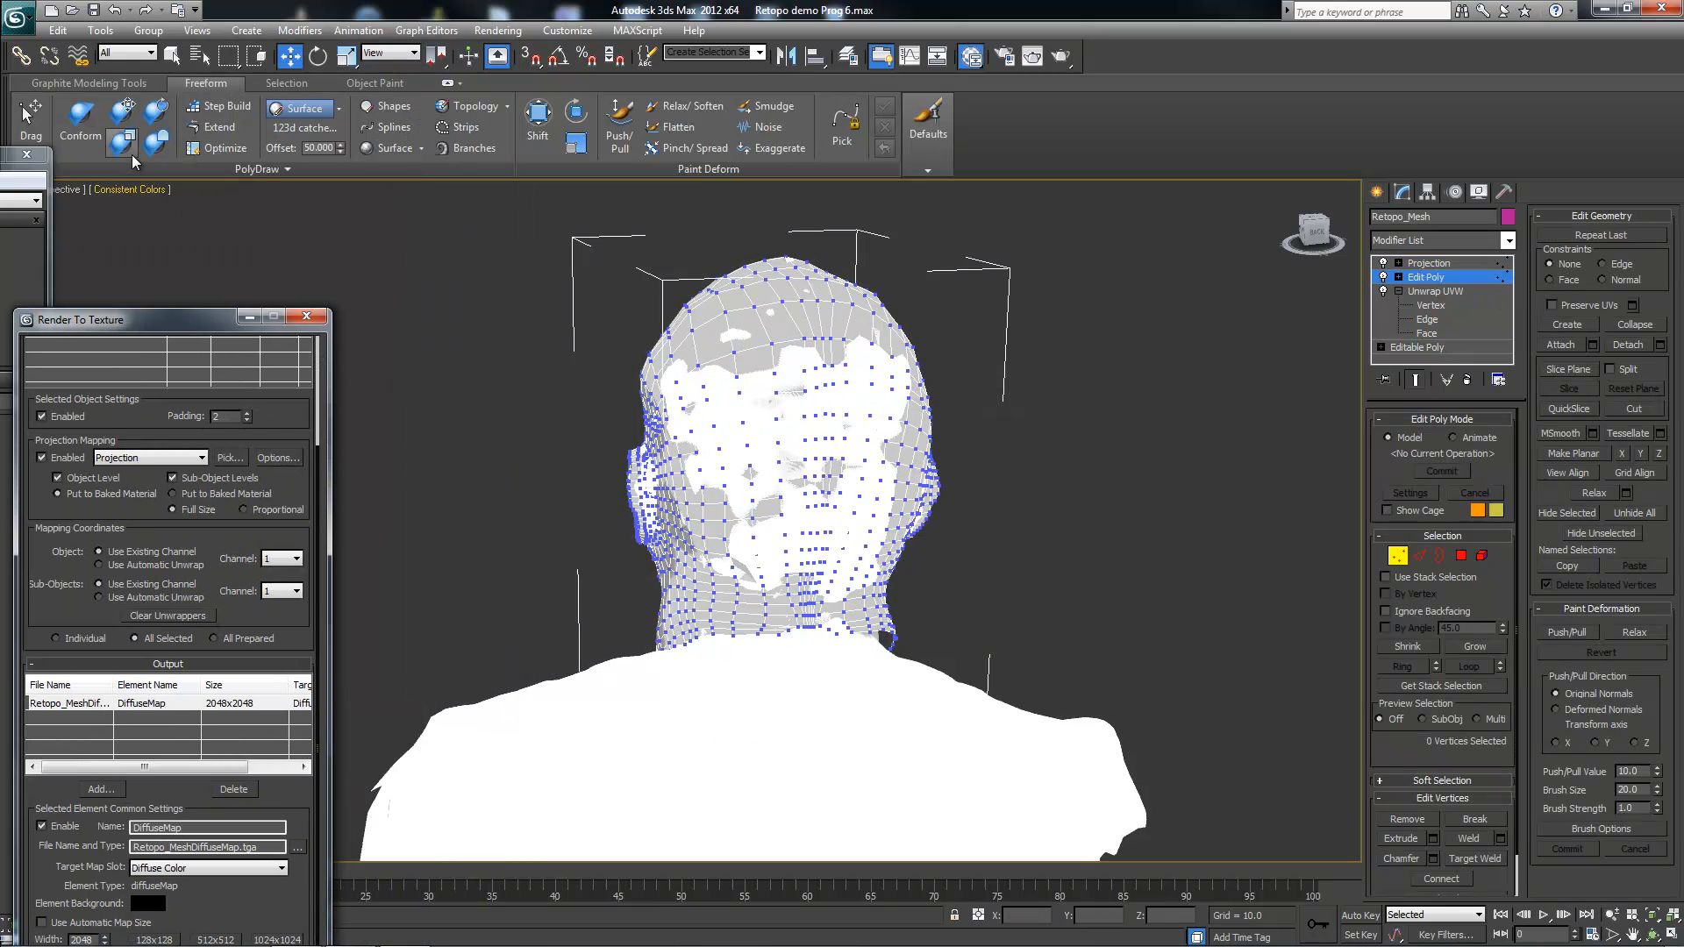
{"action": "left_click", "coordinate": [88, 136]}
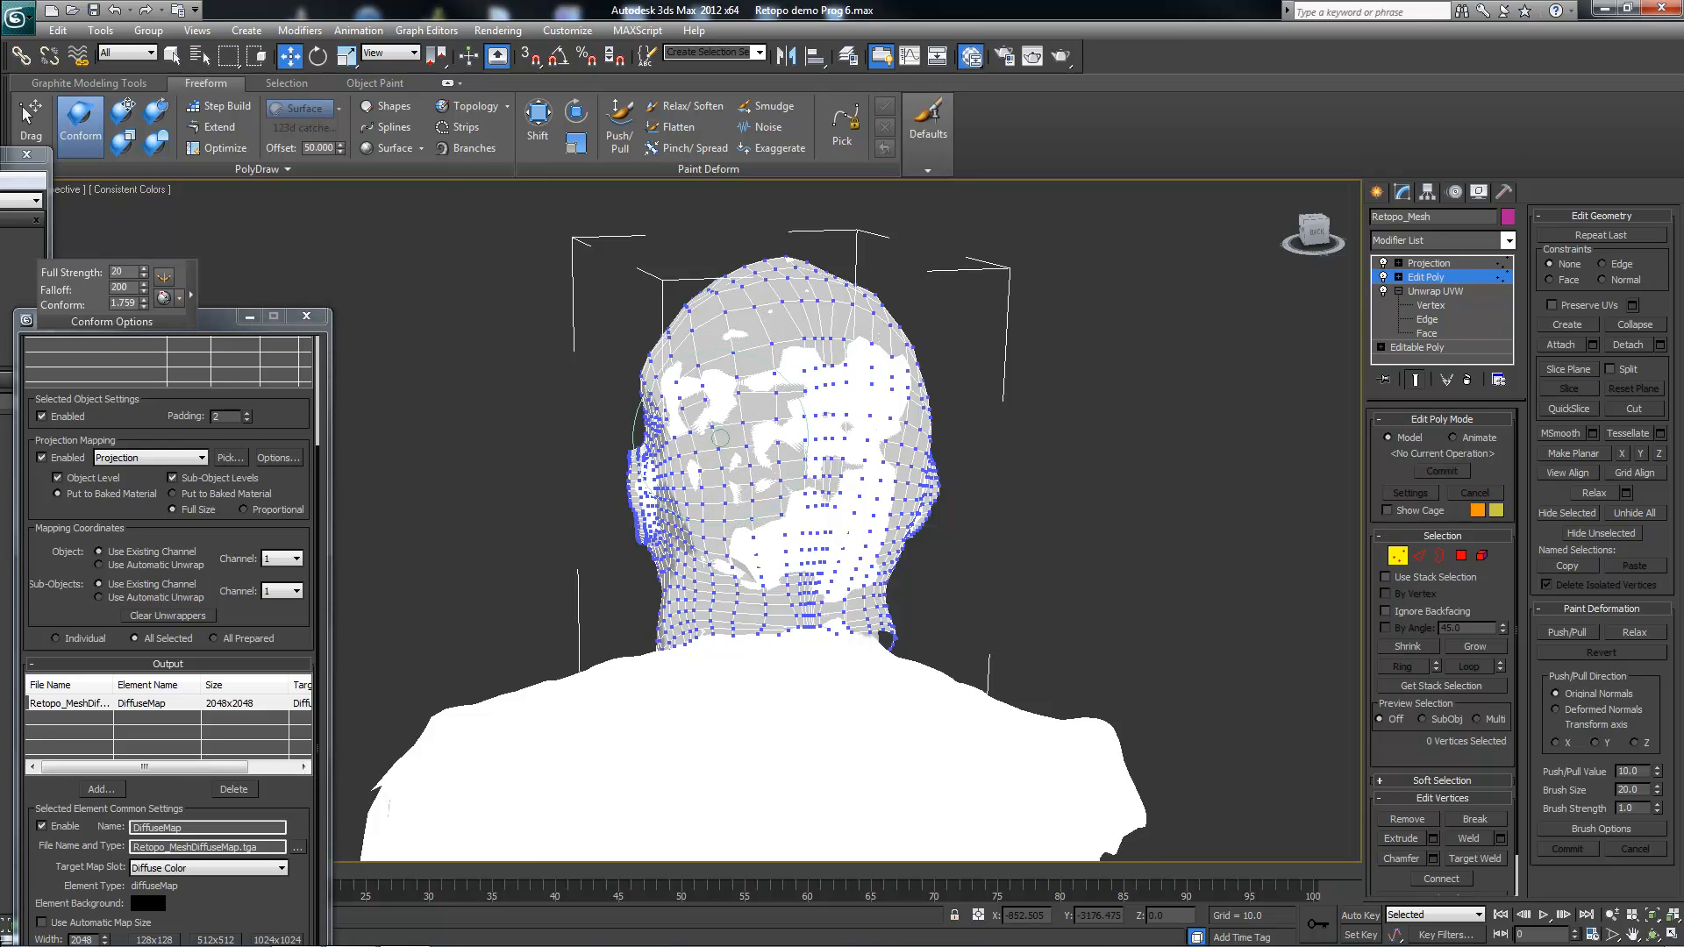
{"action": "middle_click_drag", "start_coordinate": [831, 449], "coordinate": [752, 390], "text": "alt"}
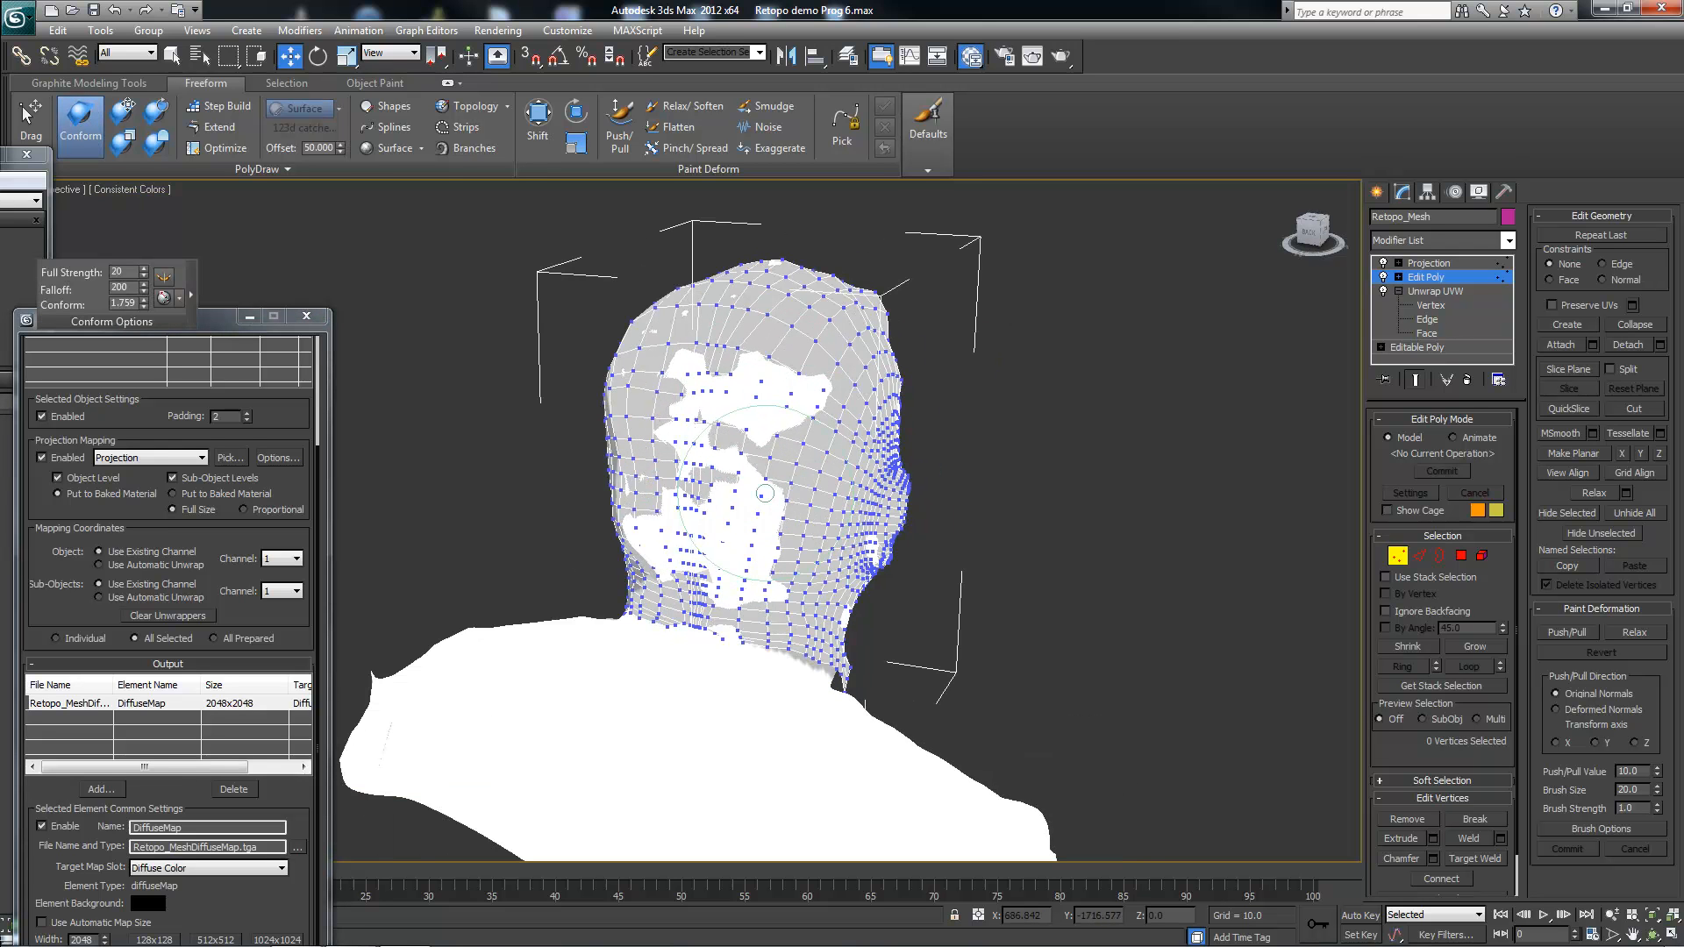
{"action": "left_click_drag", "start_coordinate": [691, 554], "coordinate": [674, 539]}
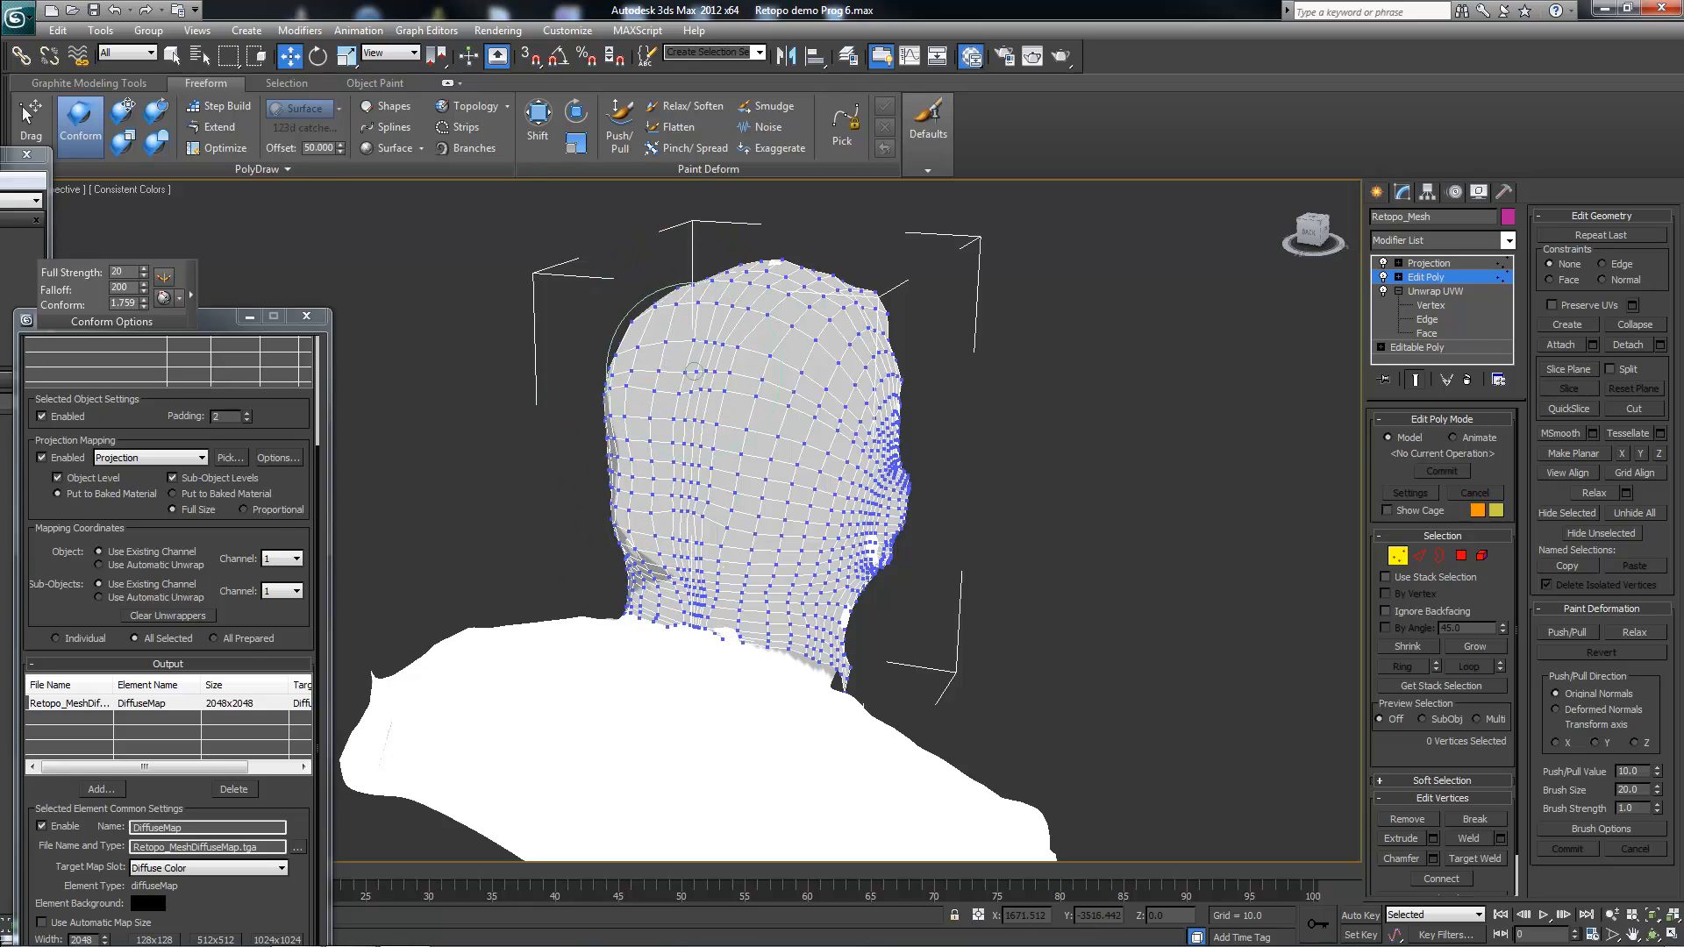
{"action": "middle_click_drag", "start_coordinate": [790, 402], "coordinate": [734, 496], "text": "alt"}
{"action": "scroll", "coordinate": [748, 513], "scroll_direction": "up", "scroll_amount": 3}
{"action": "scroll", "coordinate": [882, 360], "scroll_direction": "up", "scroll_amount": 10}
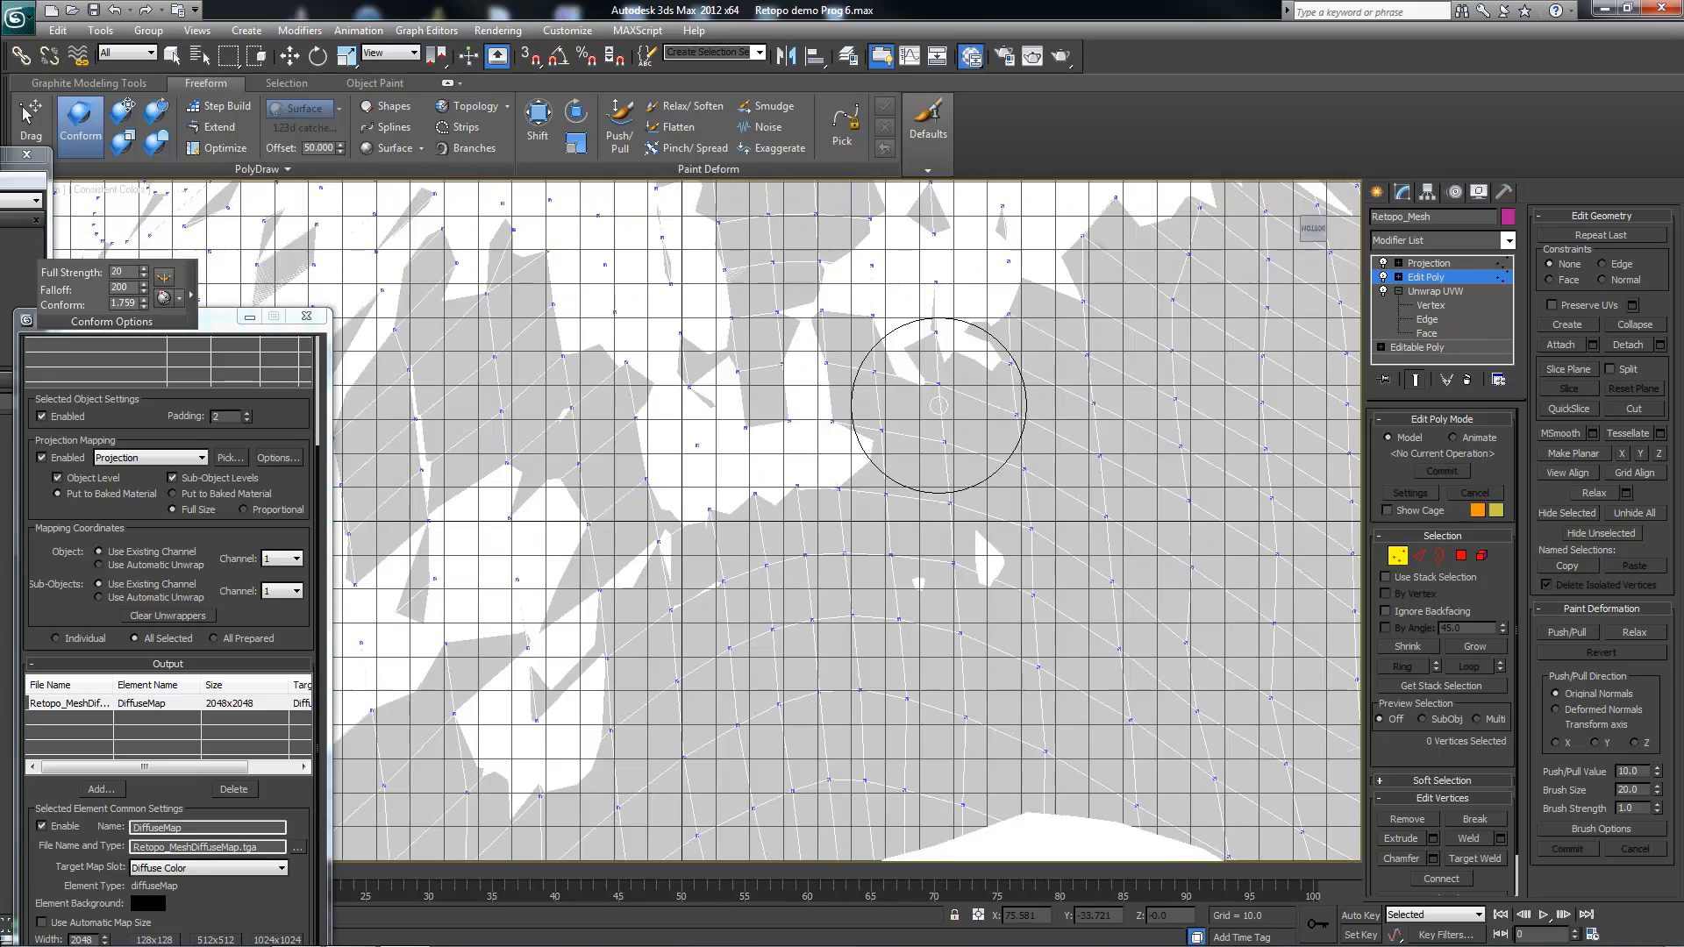
{"action": "scroll", "coordinate": [940, 421], "scroll_direction": "down", "scroll_amount": 10}
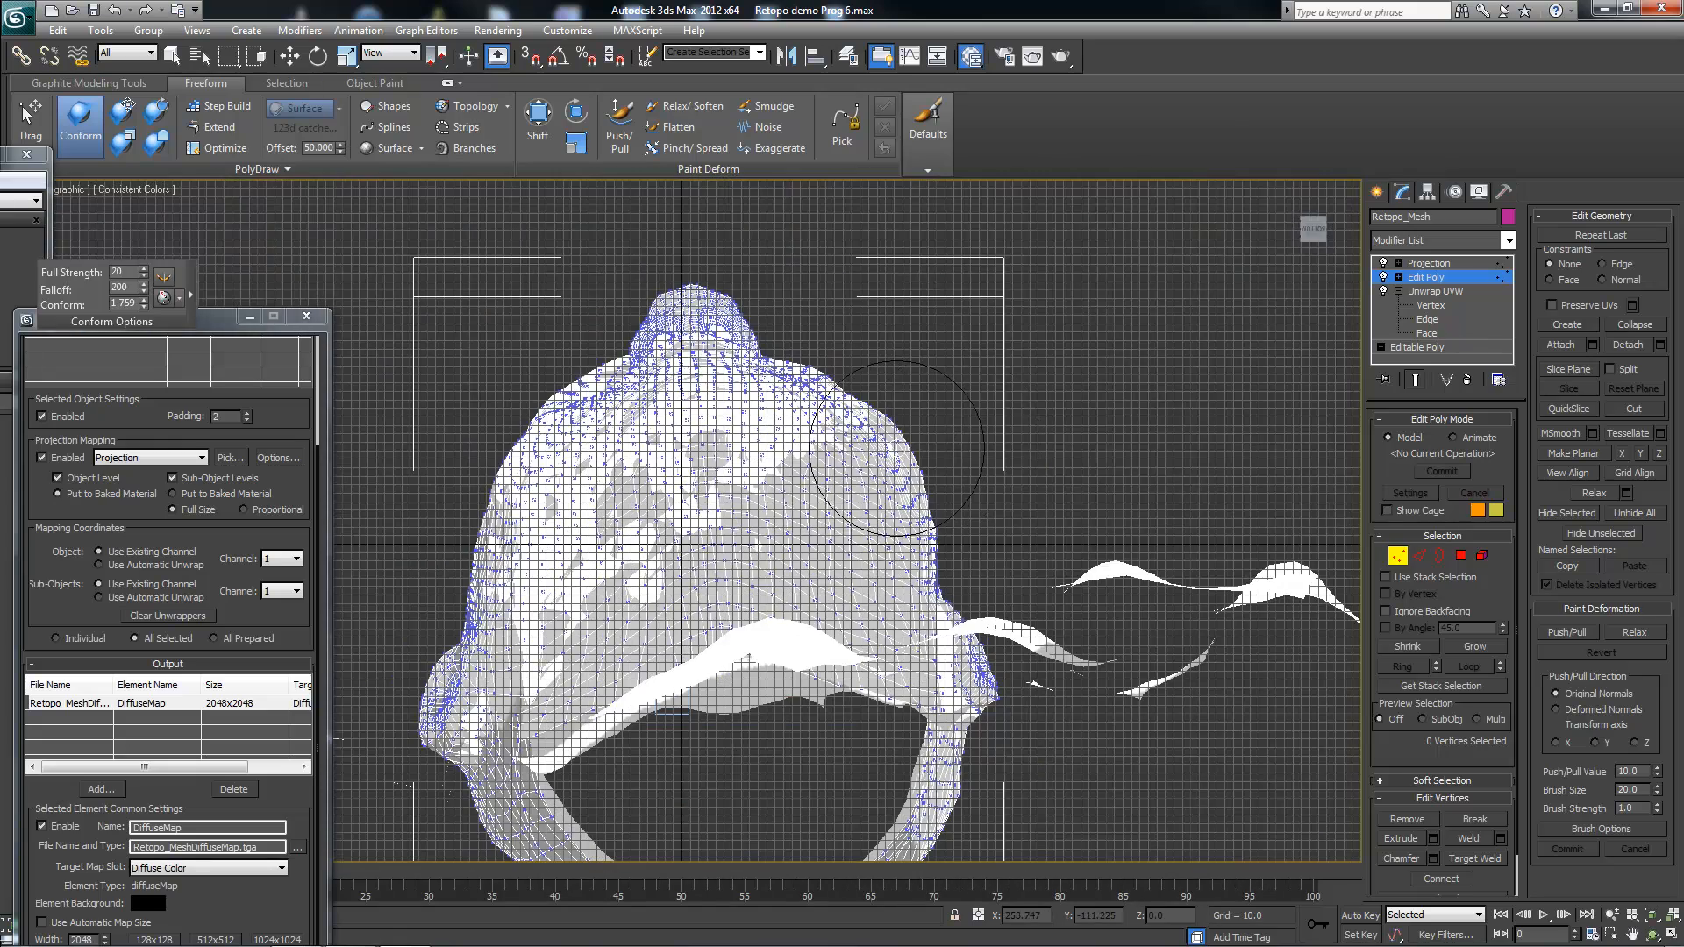
{"action": "mouse_move", "coordinate": [895, 461]}
{"action": "middle_mouse_down", "text": "alt"}
{"action": "mouse_move", "coordinate": [903, 527]}
{"action": "mouse_move", "coordinate": [845, 538]}
{"action": "middle_mouse_up", "text": "alt"}
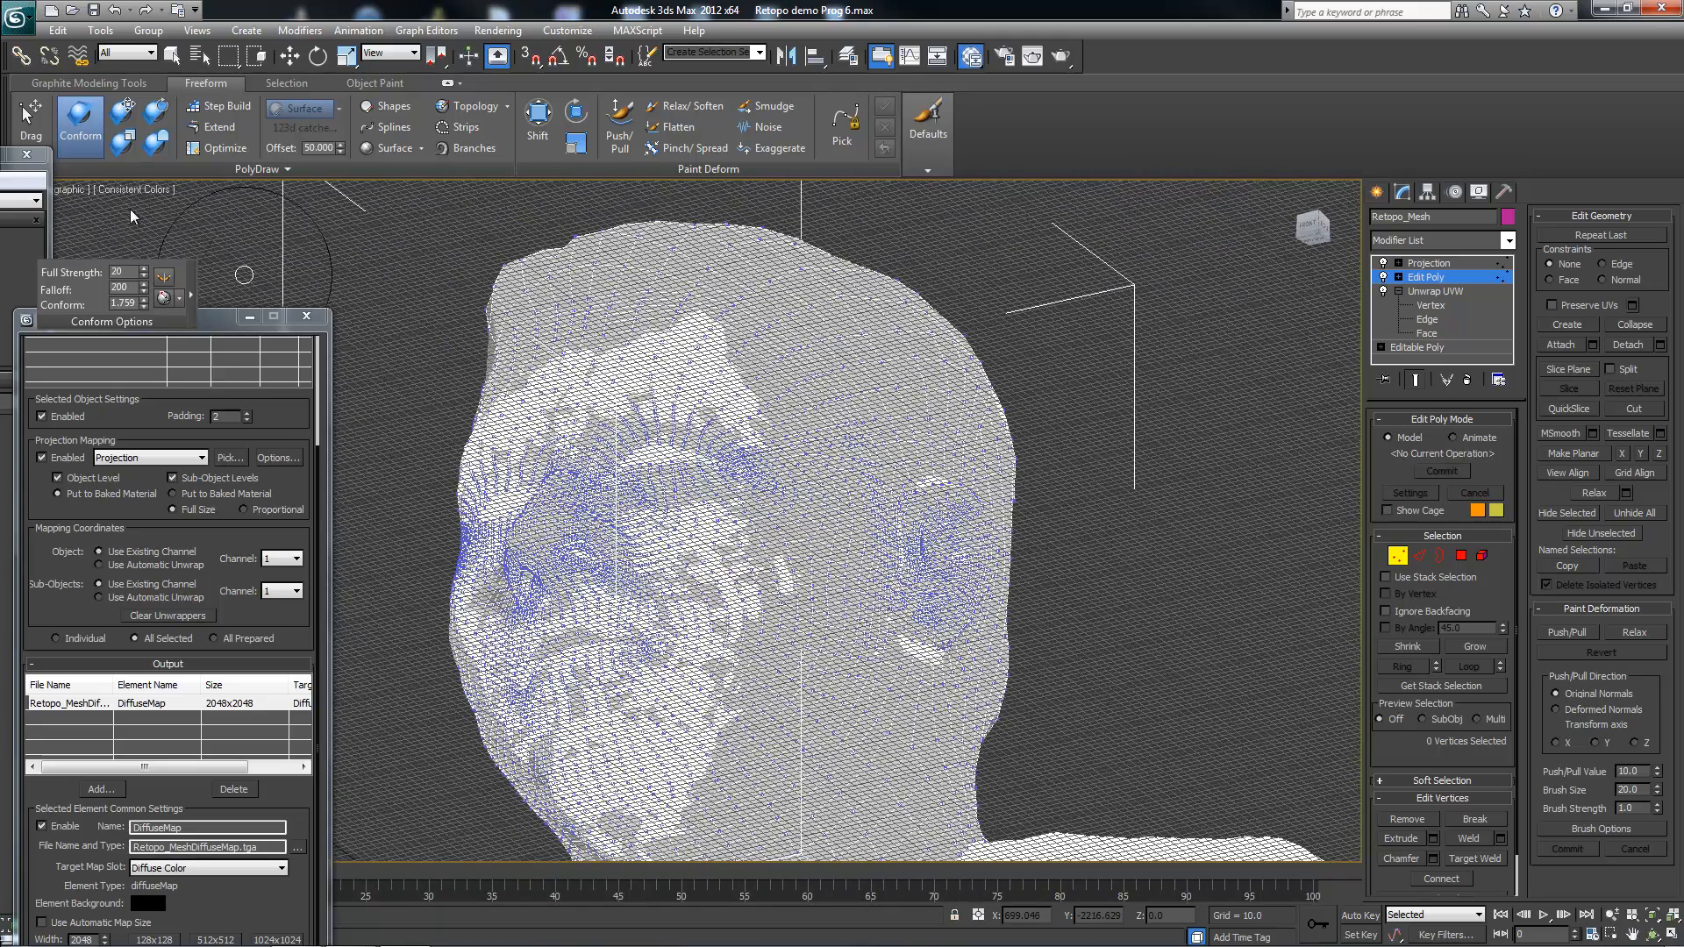
{"action": "left_click", "coordinate": [72, 189]}
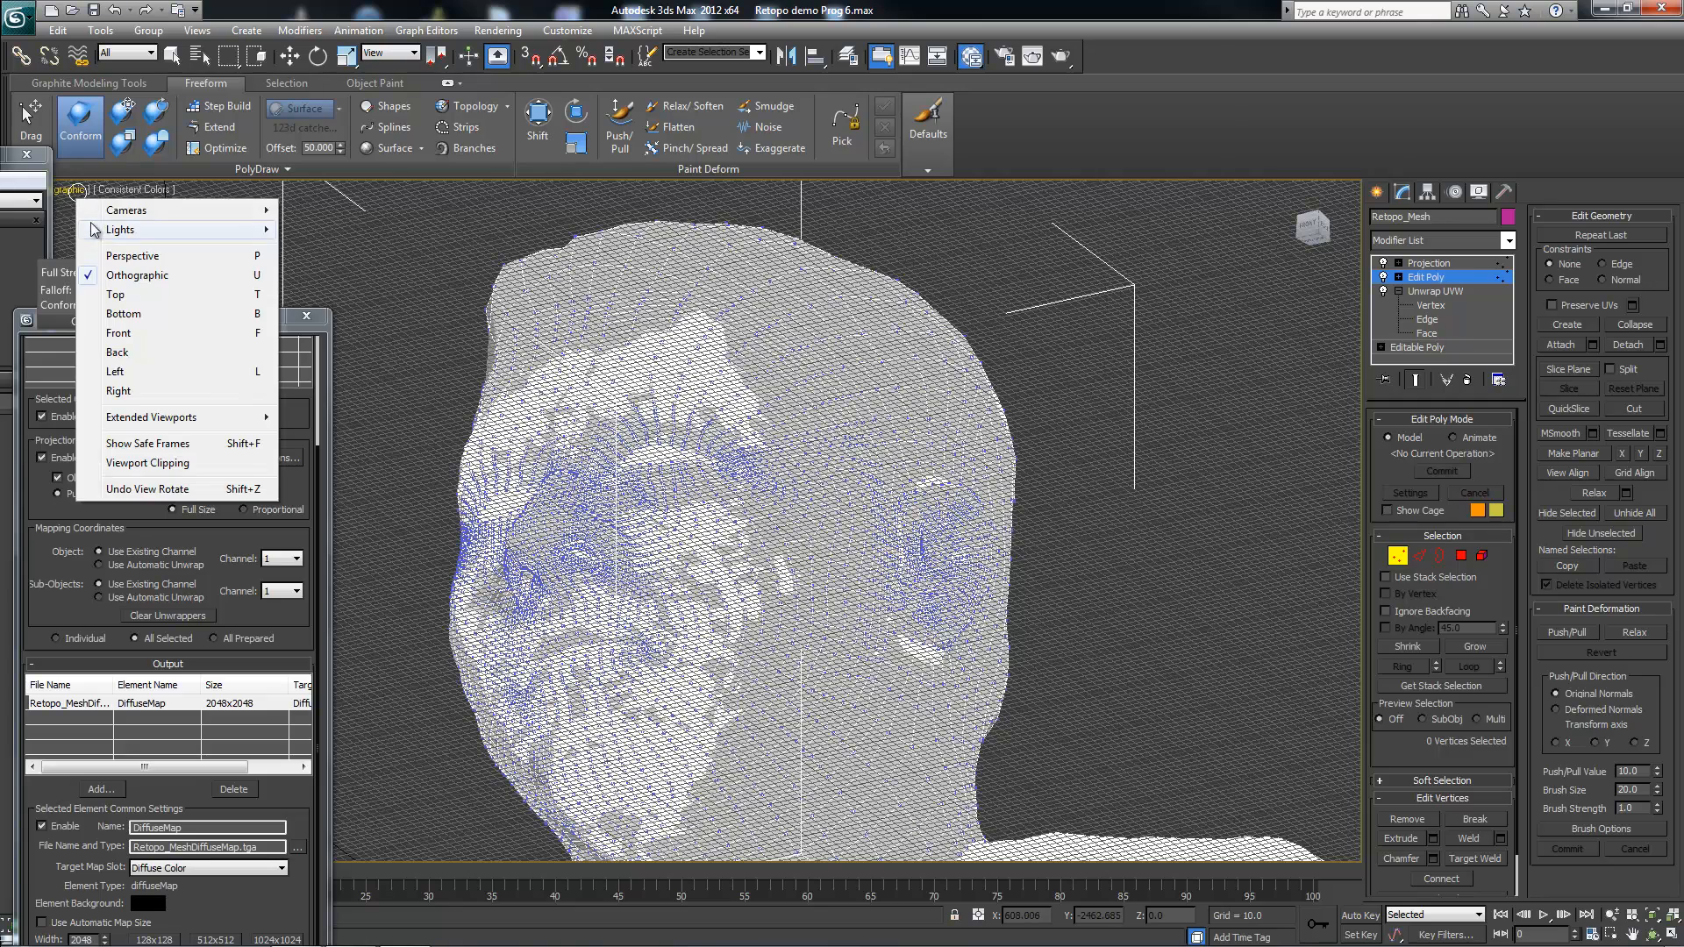
{"action": "left_click", "coordinate": [136, 255]}
Step: Reduce the conform brush to full strength 1 and falloff 139, and conform the gaps above and behind the left ear
{"action": "mouse_move", "coordinate": [637, 363]}
{"action": "middle_mouse_down", "text": "alt"}
{"action": "mouse_move", "coordinate": [534, 416]}
{"action": "mouse_move", "coordinate": [714, 489]}
{"action": "mouse_move", "coordinate": [722, 594]}
{"action": "middle_mouse_up", "text": "alt"}
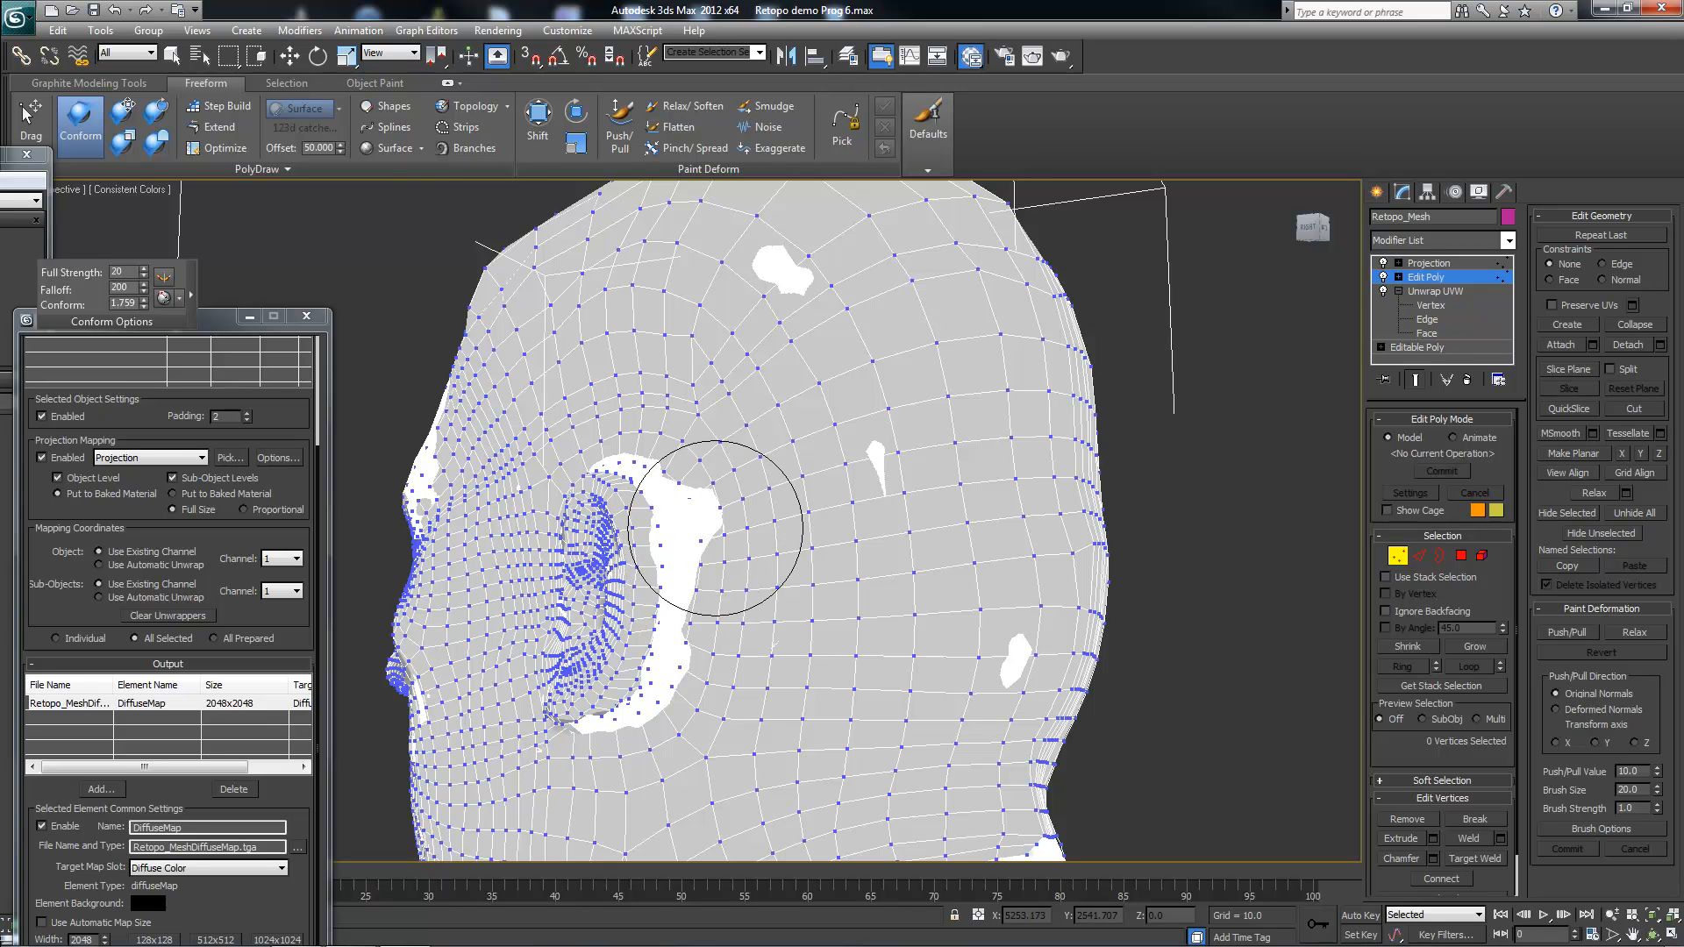
{"action": "mouse_move", "coordinate": [714, 528]}
{"action": "left_mouse_down", "text": "shift"}
{"action": "mouse_move", "coordinate": [701, 570]}
{"action": "mouse_move", "coordinate": [629, 439]}
{"action": "left_mouse_up", "text": "shift"}
{"action": "middle_click_drag", "start_coordinate": [629, 425], "coordinate": [629, 487], "text": "alt"}
{"action": "left_click_drag", "start_coordinate": [629, 522], "coordinate": [693, 619]}
{"action": "mouse_move", "coordinate": [667, 728]}
{"action": "left_mouse_down"}
{"action": "mouse_move", "coordinate": [618, 781]}
{"action": "mouse_move", "coordinate": [669, 744]}
{"action": "mouse_move", "coordinate": [662, 619]}
{"action": "left_mouse_up"}
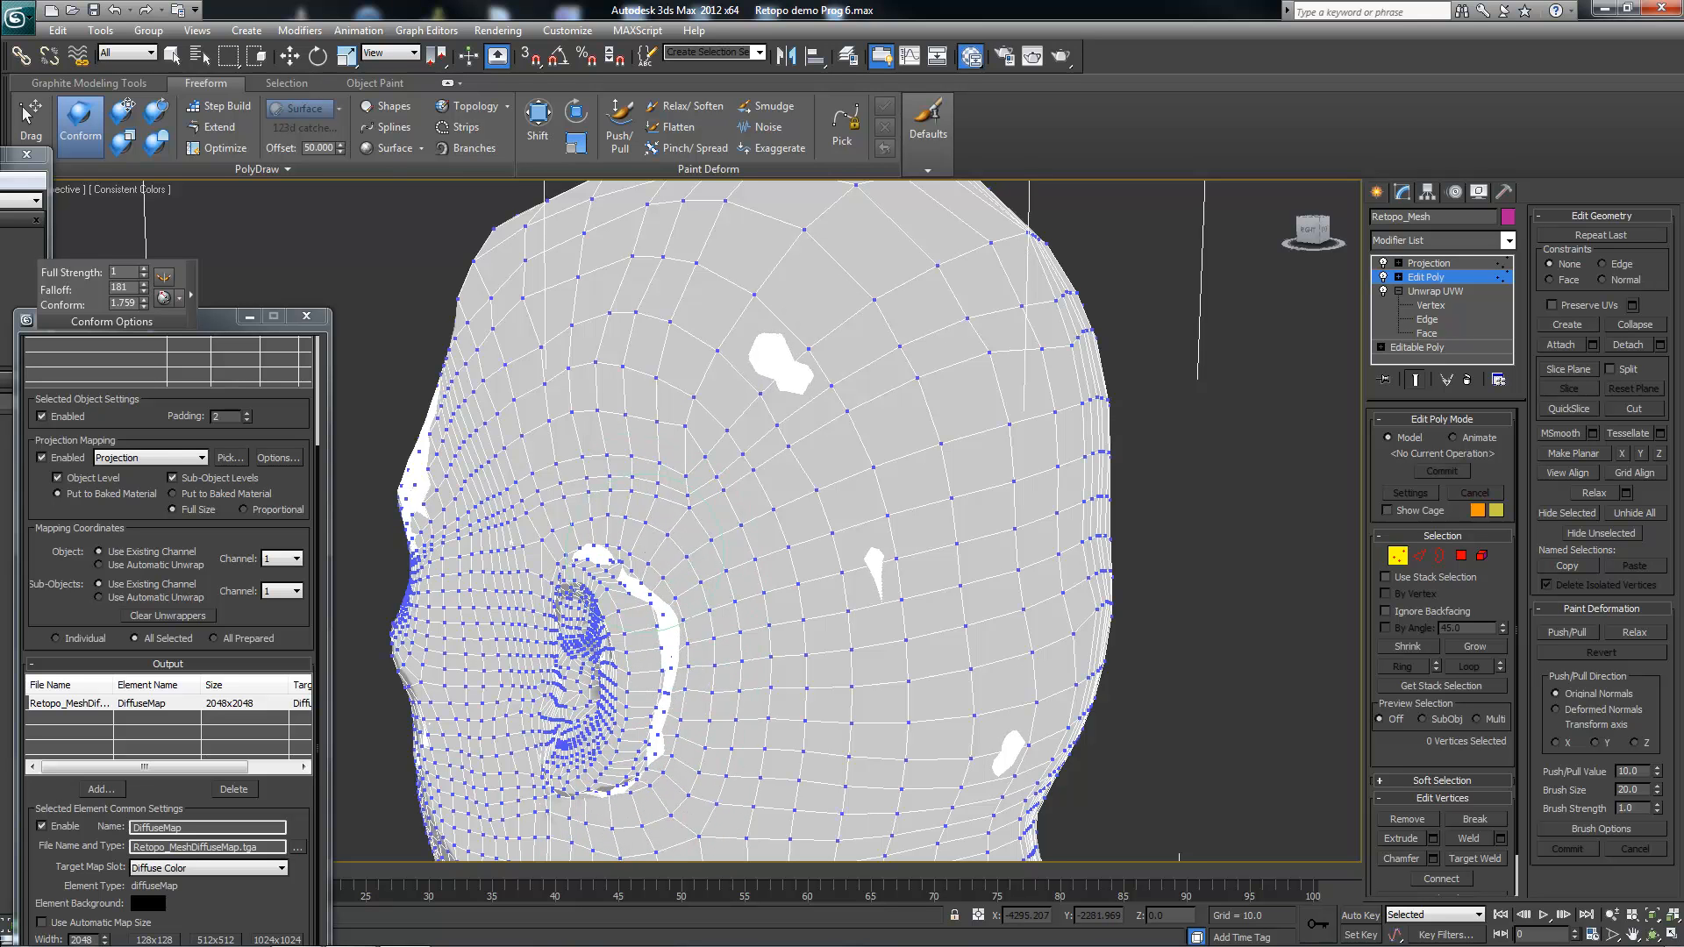
{"action": "mouse_move", "coordinate": [602, 602]}
{"action": "middle_mouse_down", "text": "alt"}
{"action": "mouse_move", "coordinate": [582, 695]}
{"action": "mouse_move", "coordinate": [657, 696]}
{"action": "middle_mouse_up", "text": "alt"}
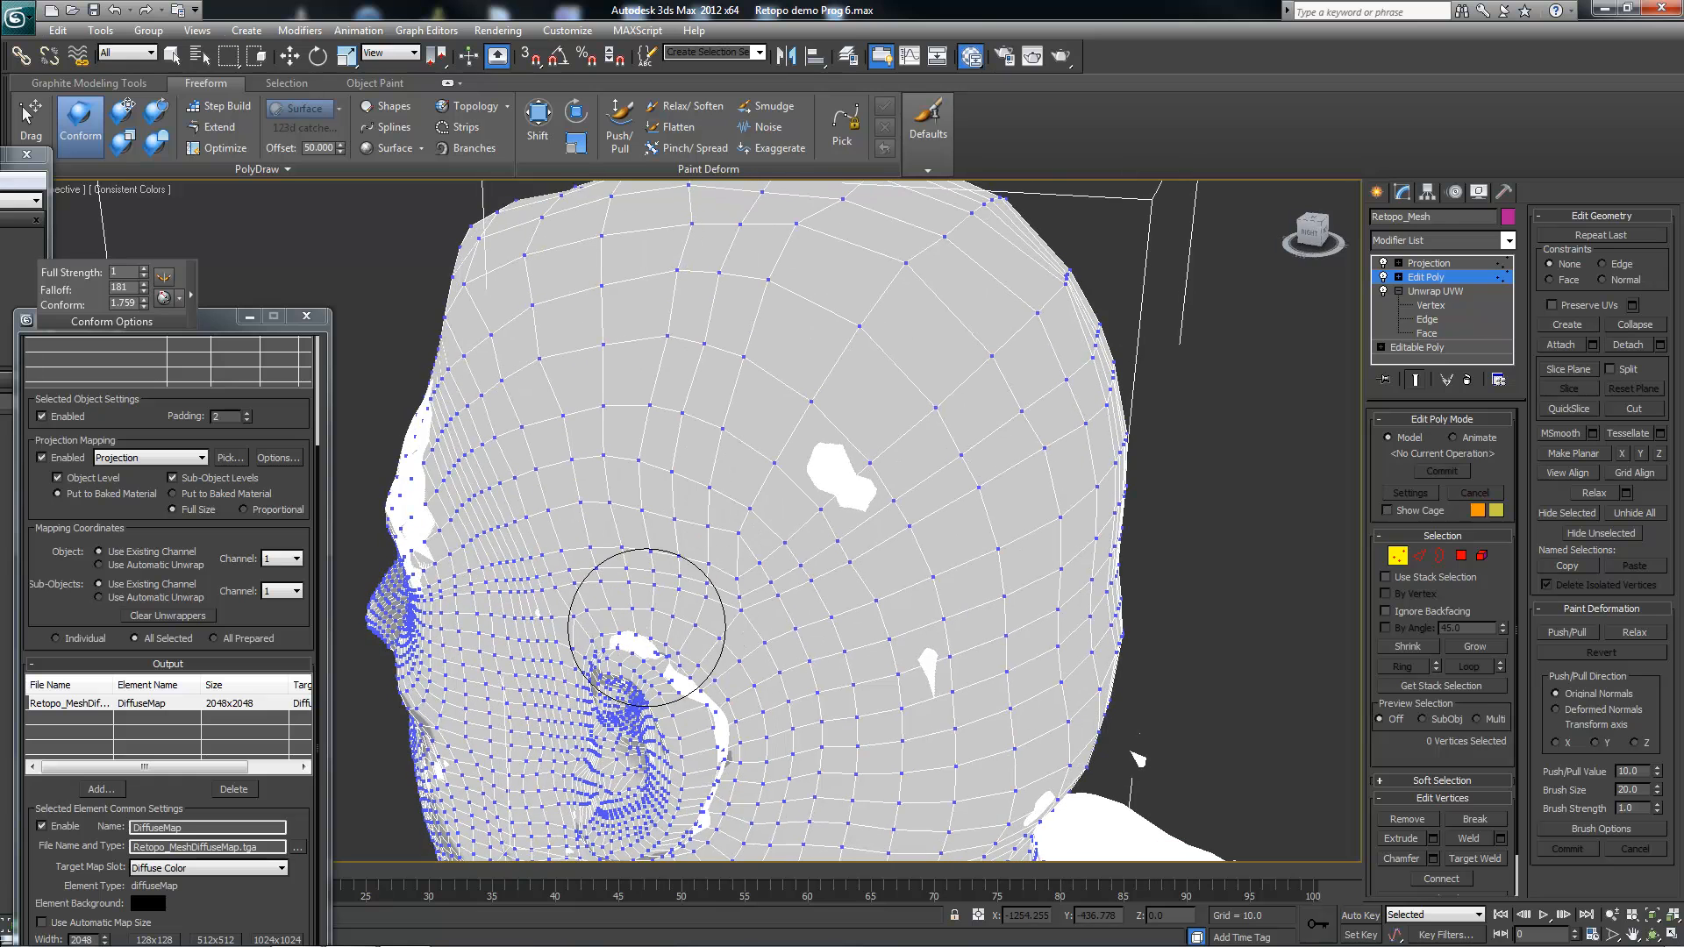
{"action": "mouse_move", "coordinate": [626, 648]}
{"action": "left_mouse_down"}
{"action": "mouse_move", "coordinate": [698, 672]}
{"action": "mouse_move", "coordinate": [676, 695]}
{"action": "mouse_move", "coordinate": [738, 711]}
{"action": "left_mouse_up"}
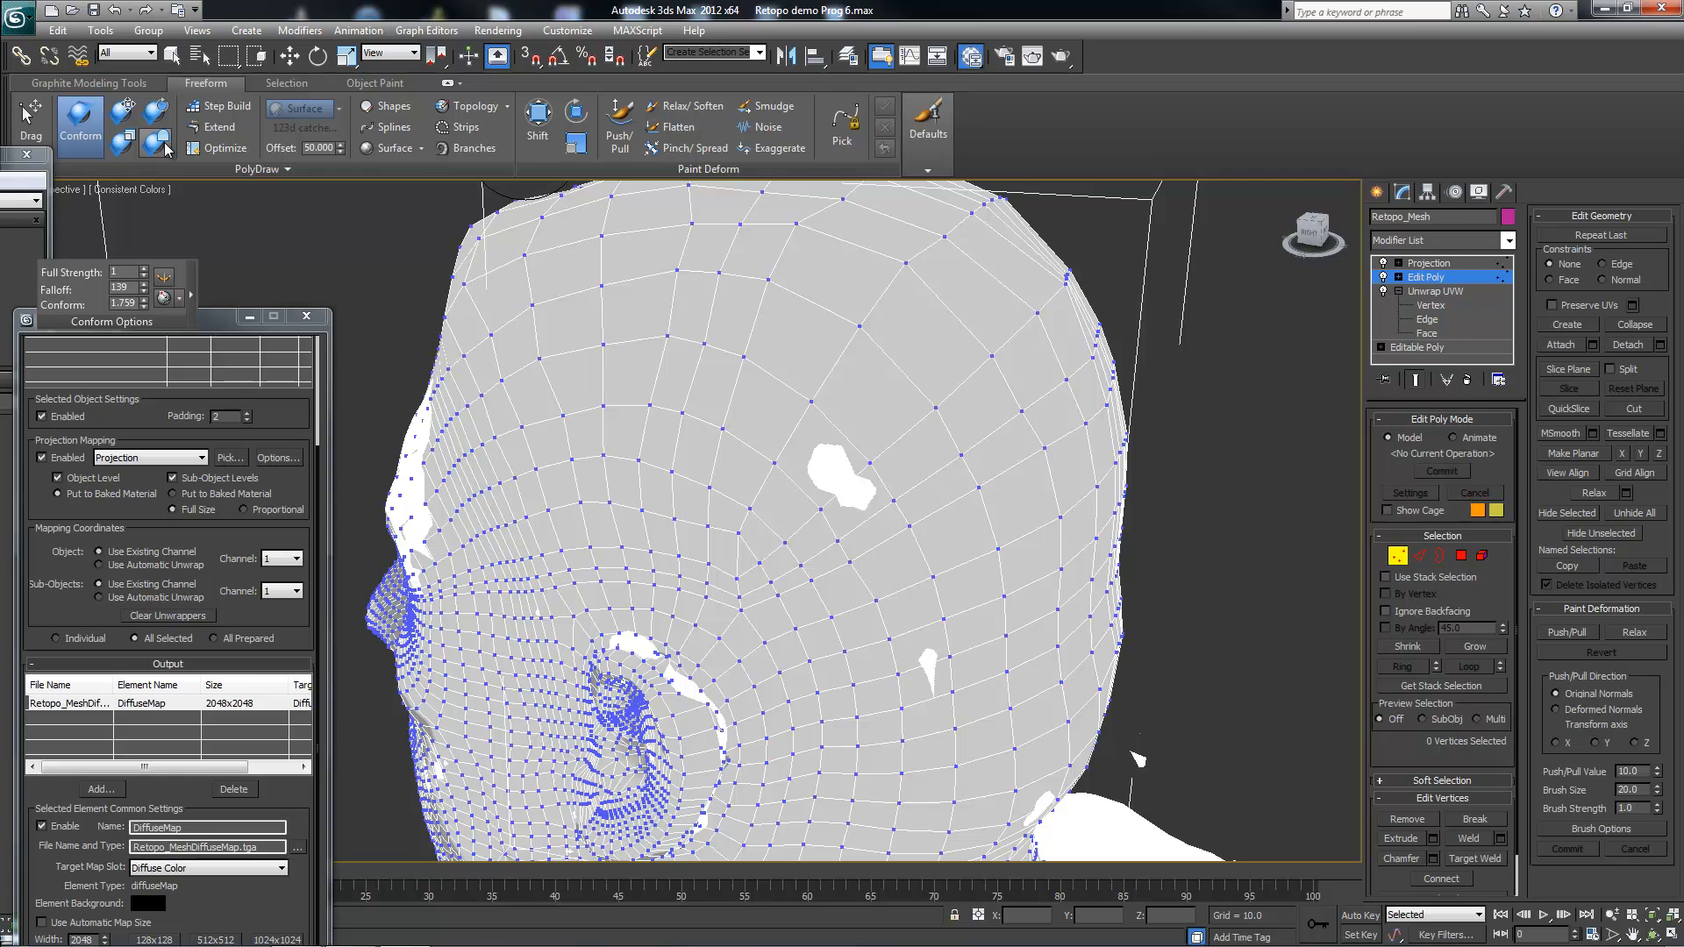
{"action": "left_click", "coordinate": [164, 148]}
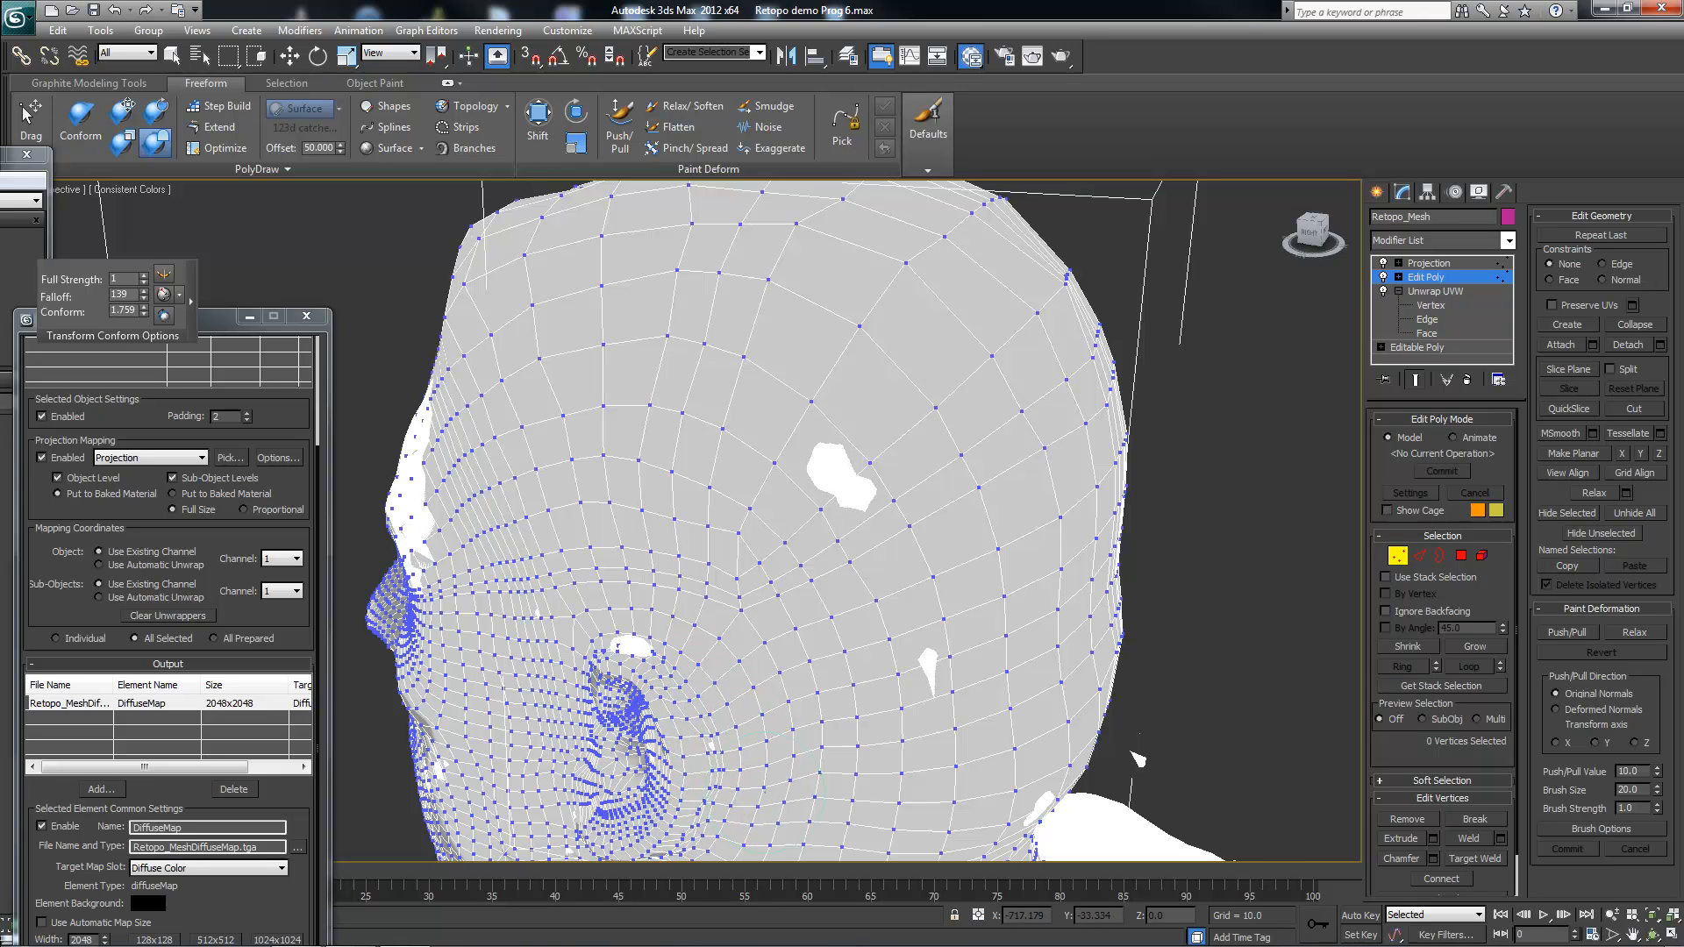
{"action": "mouse_move", "coordinate": [679, 662]}
{"action": "left_mouse_down"}
{"action": "mouse_move", "coordinate": [633, 638]}
{"action": "mouse_move", "coordinate": [742, 710]}
{"action": "left_mouse_up"}
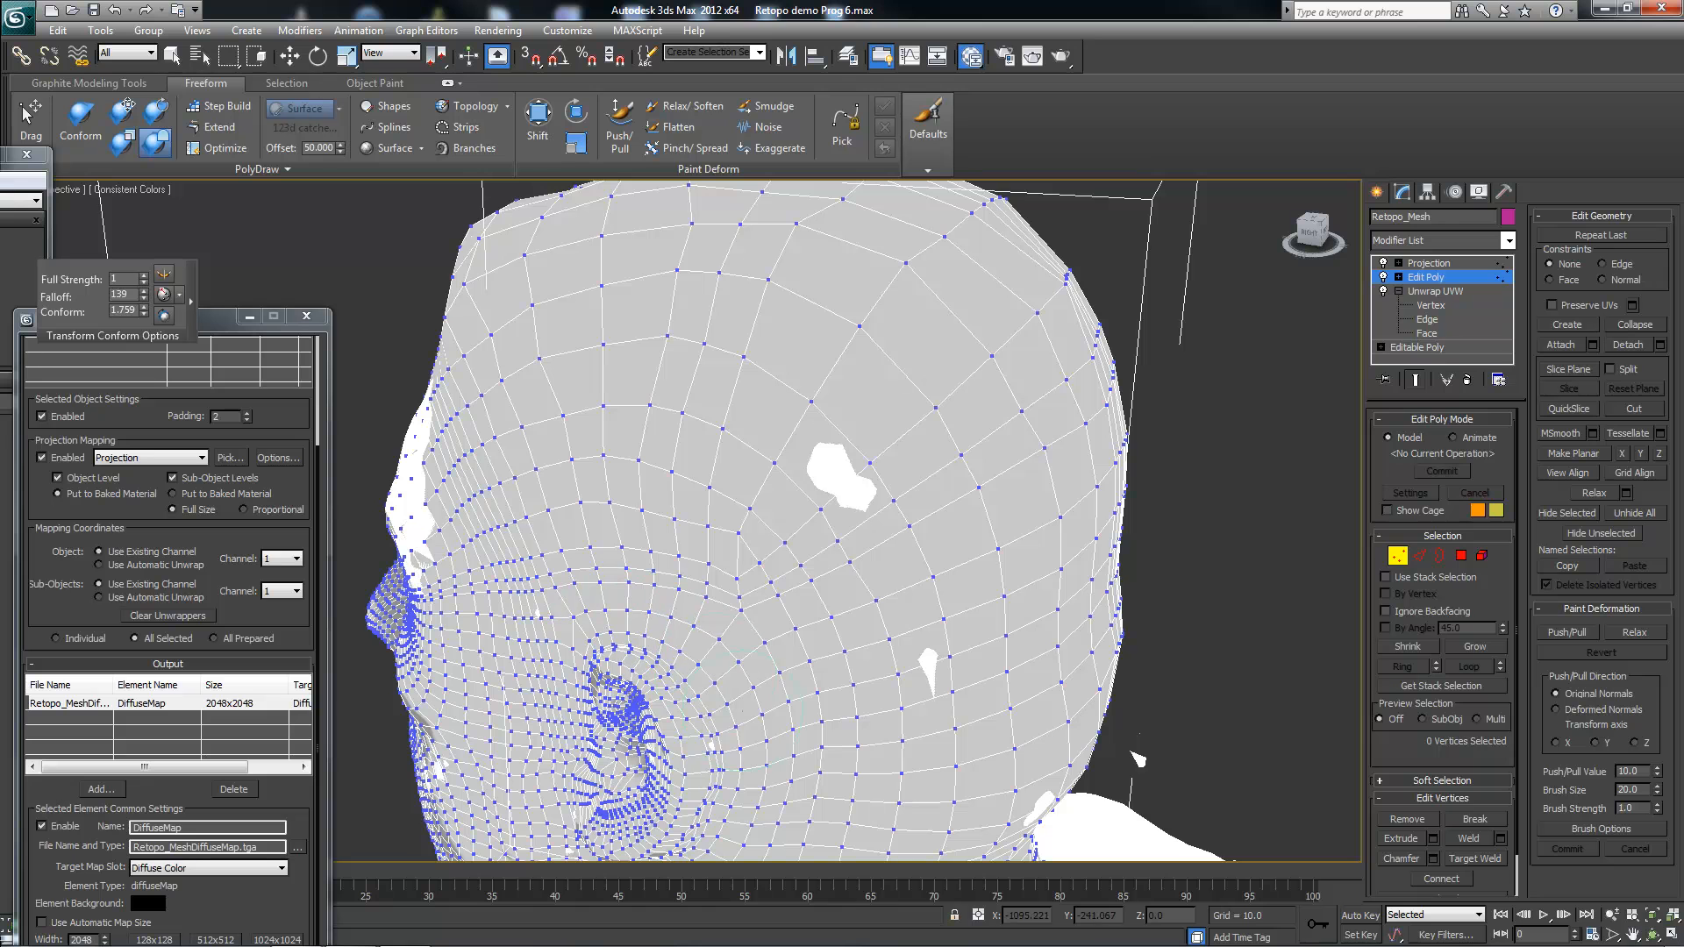
Step: Conform the remaining patches on the side of the head above and behind the left ear with the Conform brush
{"action": "left_click", "coordinate": [80, 123]}
{"action": "scroll", "coordinate": [825, 457], "scroll_direction": "up", "scroll_amount": 5}
{"action": "left_click_drag", "start_coordinate": [826, 458], "coordinate": [857, 456]}
{"action": "middle_click_drag", "start_coordinate": [915, 460], "coordinate": [909, 464], "text": "alt"}
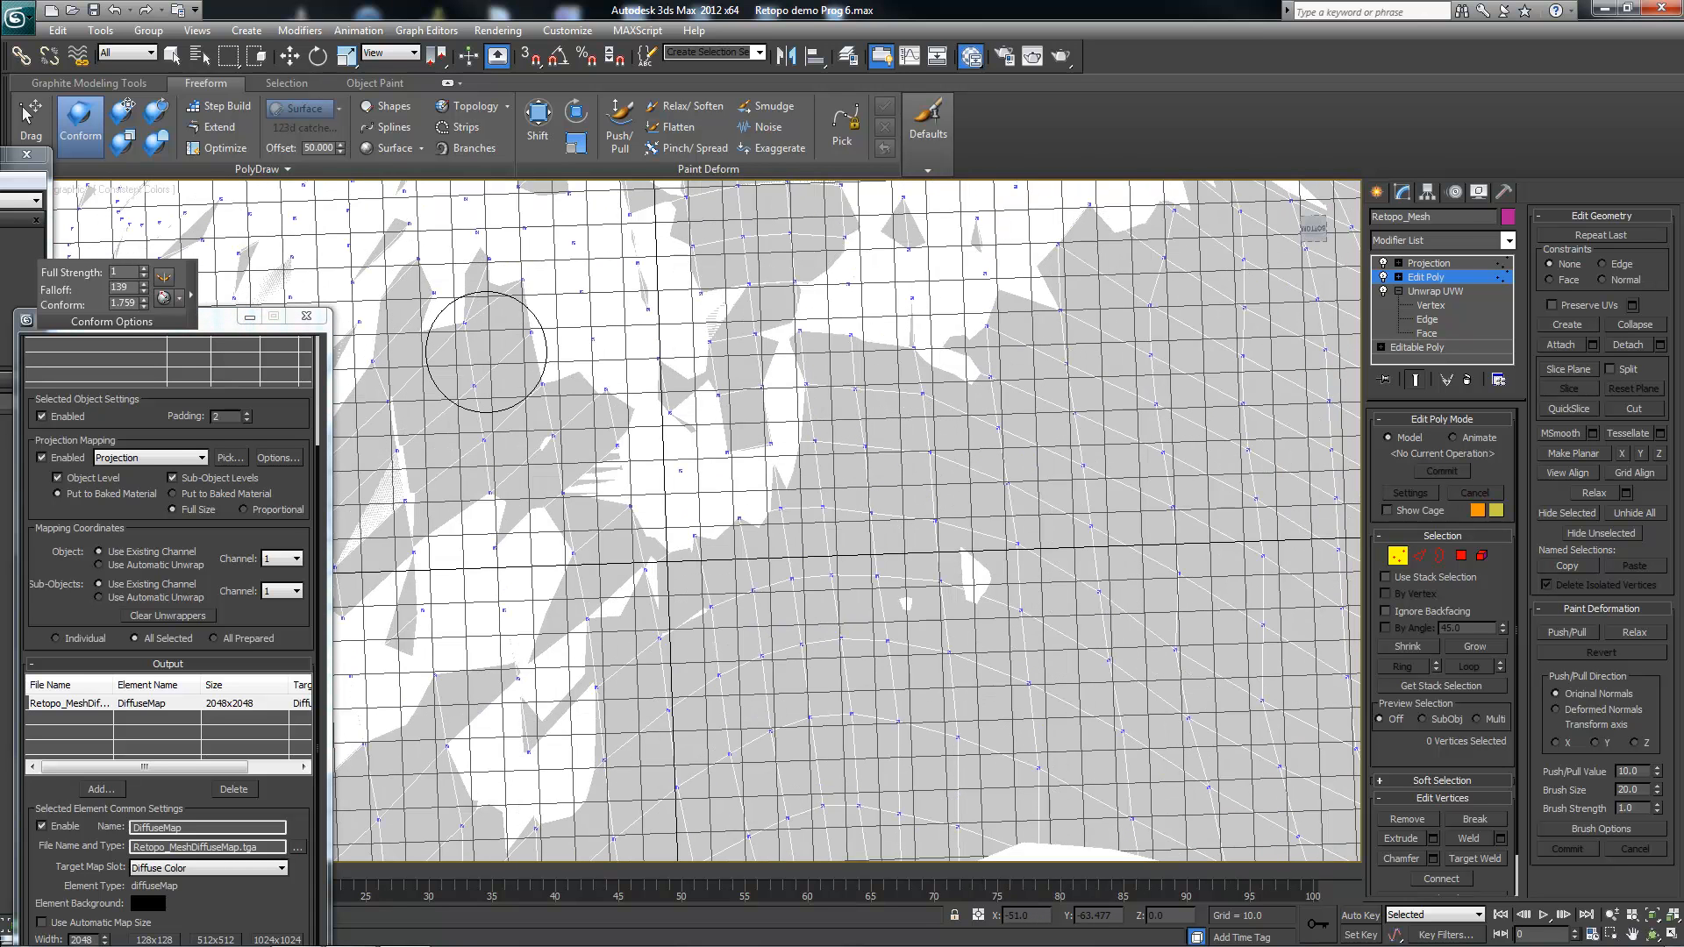
{"action": "left_click", "coordinate": [75, 190]}
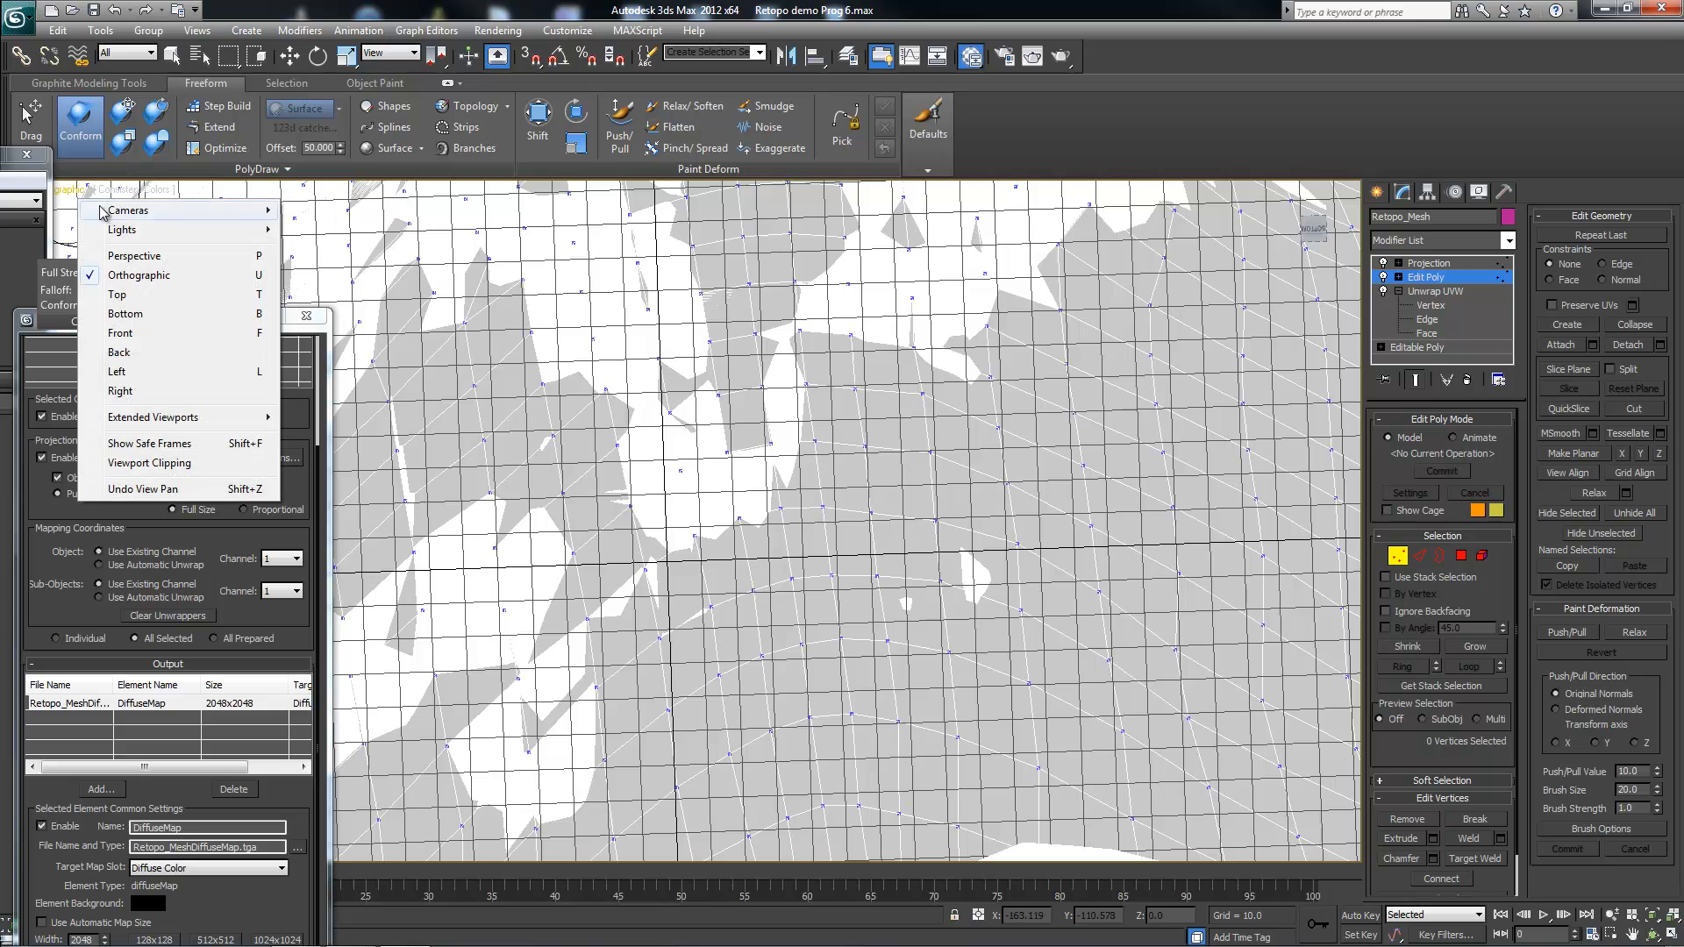
{"action": "left_click", "coordinate": [134, 256]}
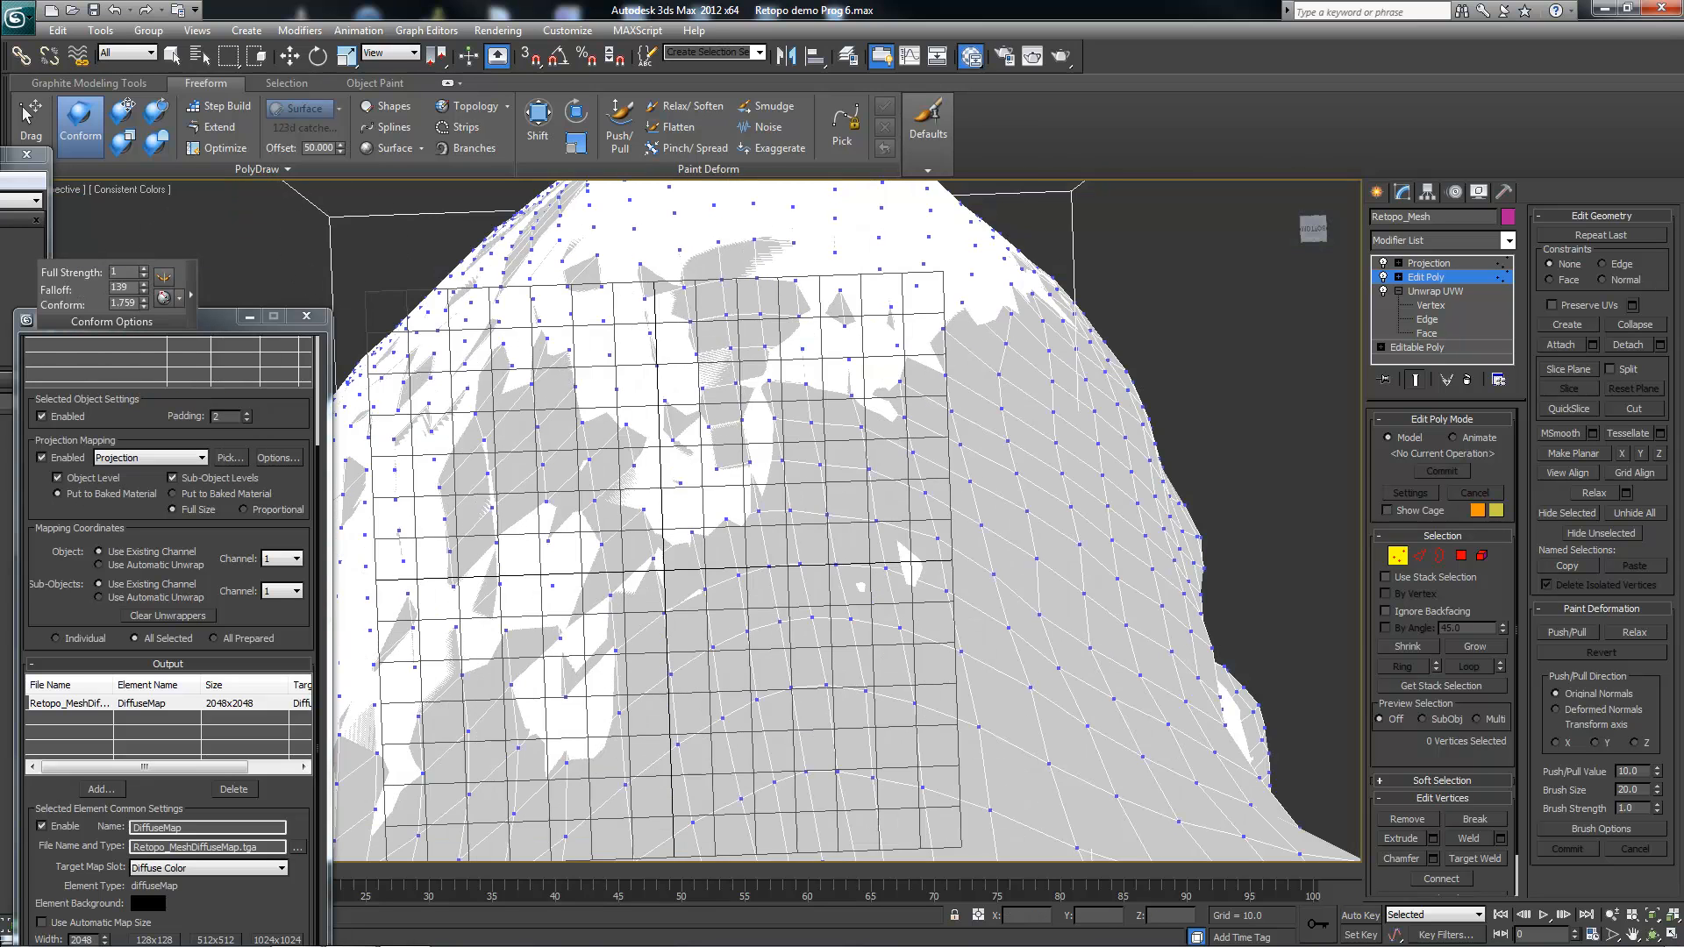
{"action": "scroll", "coordinate": [681, 522], "scroll_direction": "down", "scroll_amount": 5}
Step: Reduce the Conform brush falloff to 80 and conform the area between the nose and the upper lip to the scan
{"action": "middle_click_drag", "start_coordinate": [921, 381], "coordinate": [676, 538], "text": "alt"}
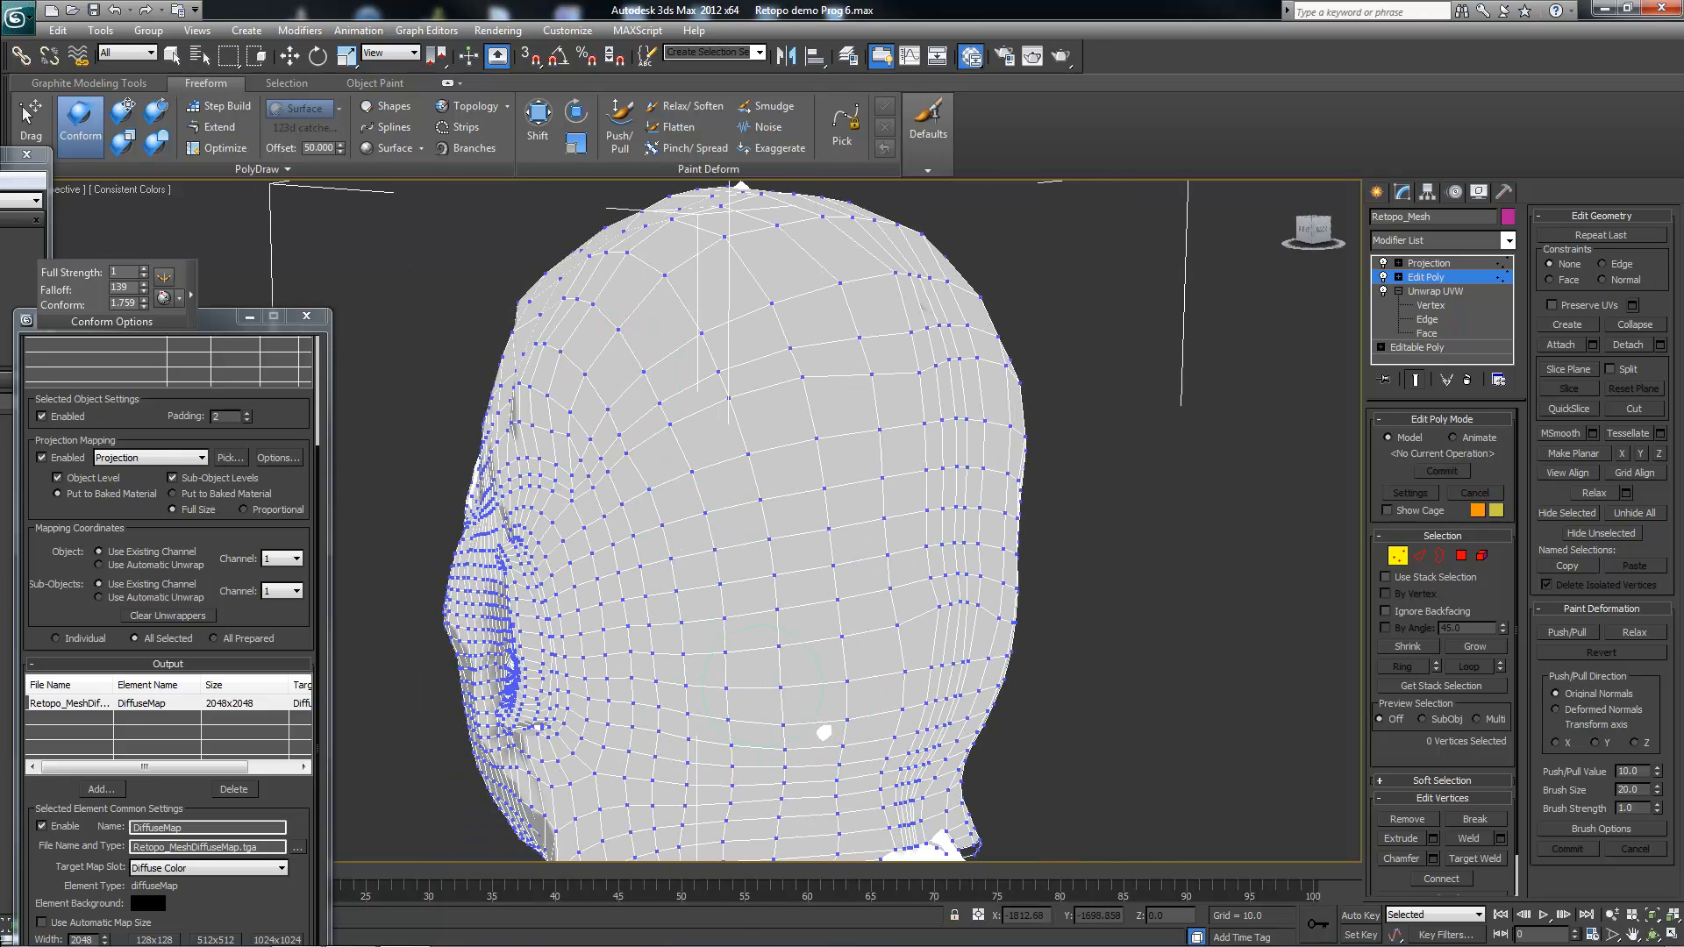
{"action": "mouse_move", "coordinate": [676, 537]}
{"action": "middle_mouse_down", "text": "alt"}
{"action": "mouse_move", "coordinate": [657, 488]}
{"action": "mouse_move", "coordinate": [800, 488]}
{"action": "mouse_move", "coordinate": [771, 470]}
{"action": "mouse_move", "coordinate": [760, 448]}
{"action": "mouse_move", "coordinate": [776, 443]}
{"action": "middle_mouse_up", "text": "alt"}
{"action": "scroll", "coordinate": [772, 491], "scroll_direction": "up", "scroll_amount": 2}
{"action": "middle_click_drag", "start_coordinate": [754, 605], "coordinate": [754, 474]}
{"action": "mouse_move", "coordinate": [728, 535]}
{"action": "middle_mouse_down", "text": "alt"}
{"action": "mouse_move", "coordinate": [752, 513]}
{"action": "mouse_move", "coordinate": [753, 472]}
{"action": "middle_mouse_up", "text": "alt"}
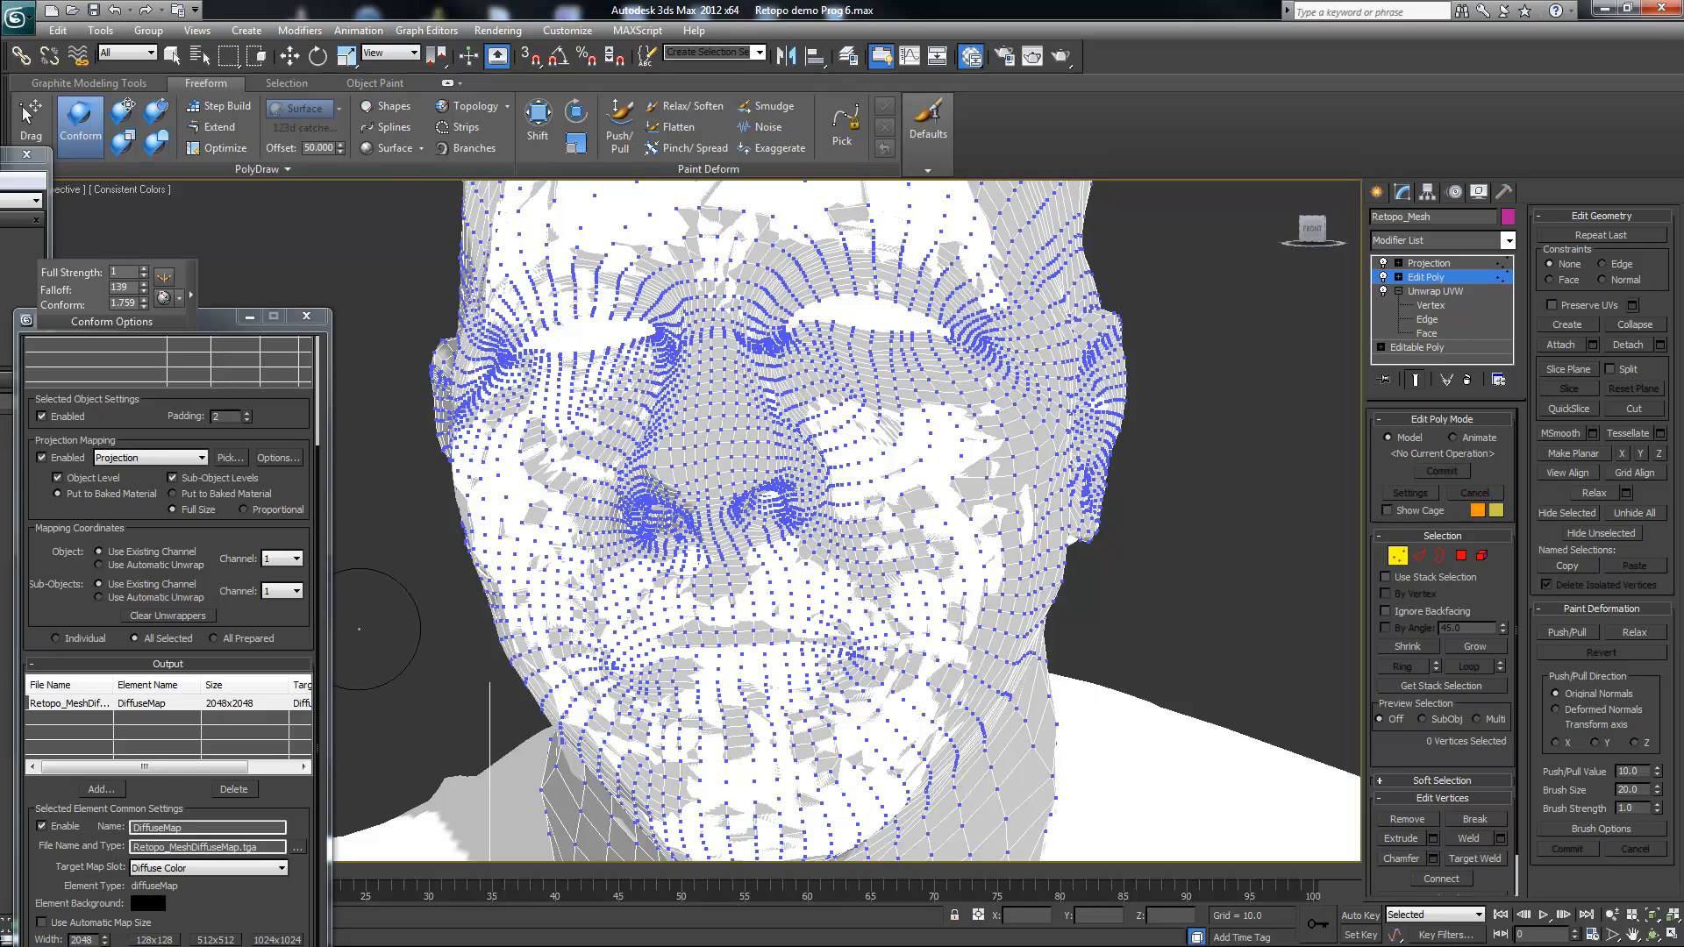
{"action": "mouse_move", "coordinate": [733, 600]}
{"action": "left_mouse_down"}
{"action": "mouse_move", "coordinate": [627, 607]}
{"action": "mouse_move", "coordinate": [709, 591]}
{"action": "left_mouse_up"}
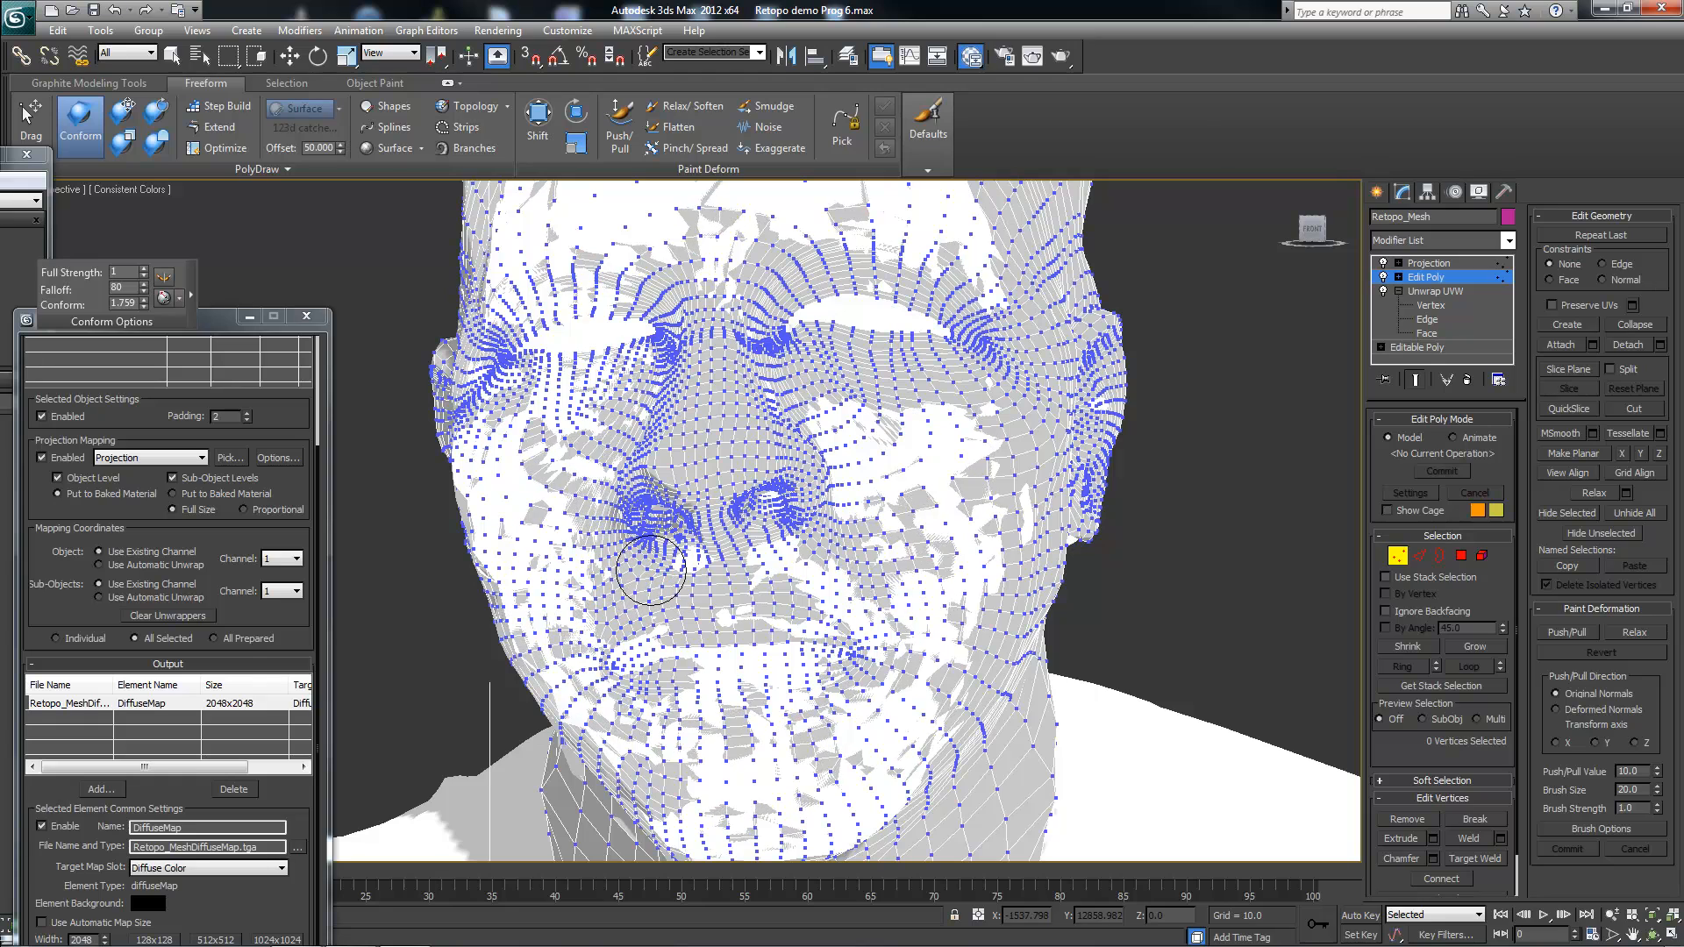
{"action": "middle_click_drag", "start_coordinate": [729, 545], "coordinate": [334, 386], "text": "alt"}
Step: Bake the diffuse map again at 2048x2048, overwriting the existing file, and close the rendered map
{"action": "scroll", "coordinate": [334, 385], "scroll_direction": "down", "scroll_amount": 3}
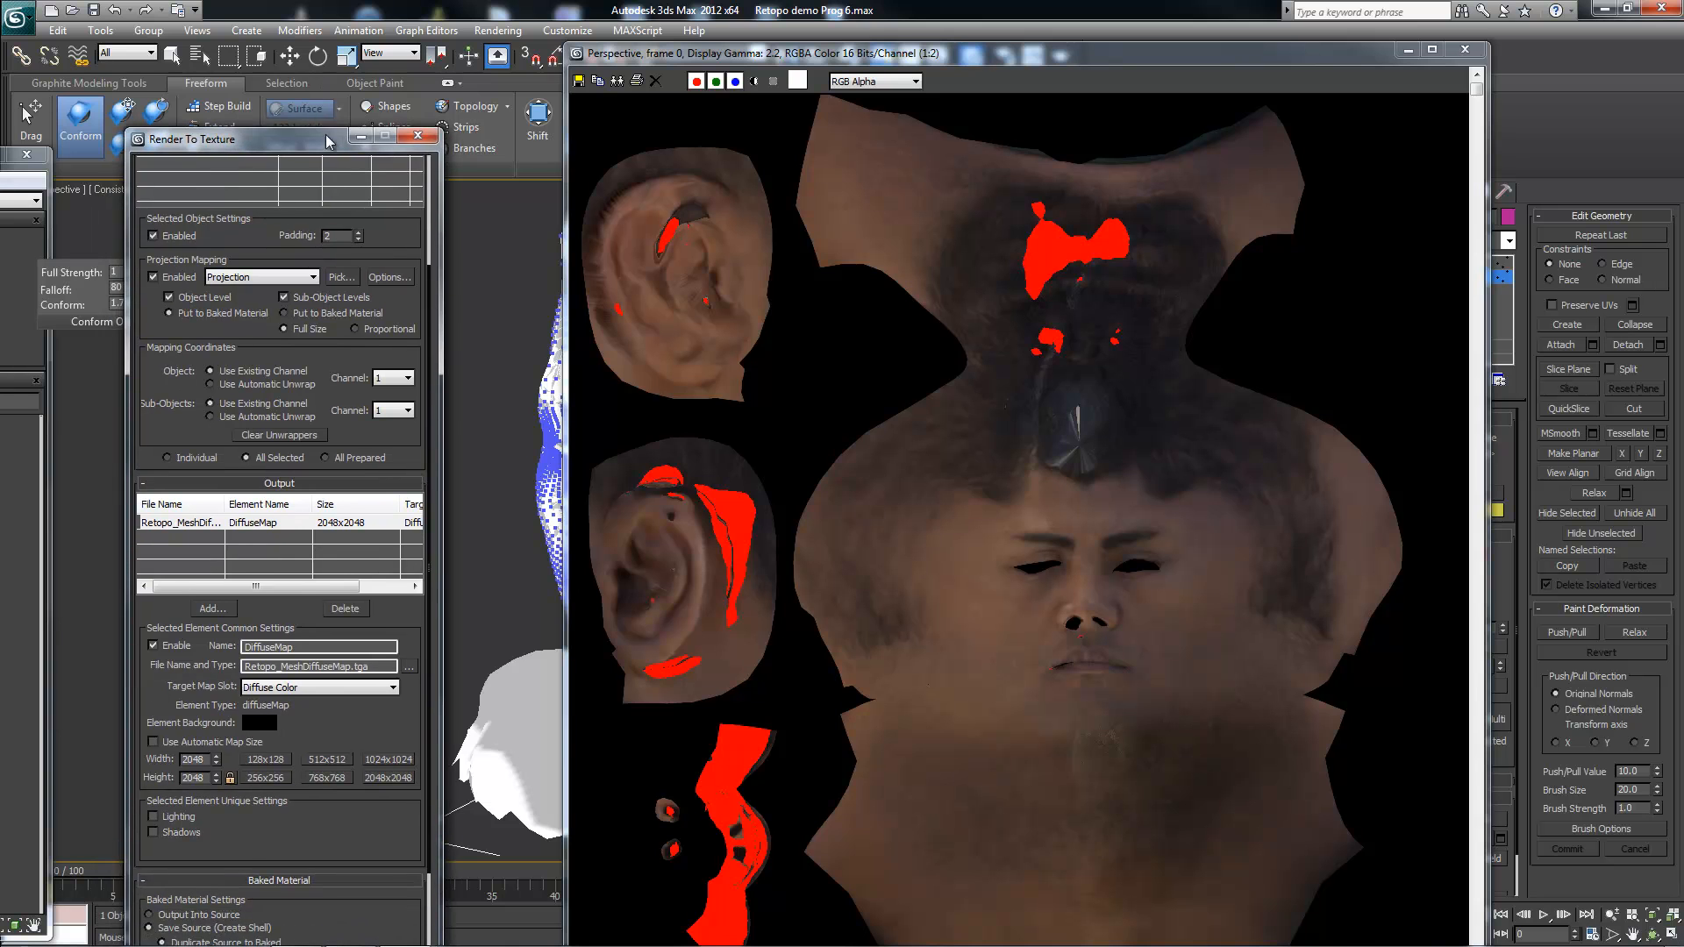
{"action": "scroll", "coordinate": [320, 199], "scroll_direction": "up", "scroll_amount": 2}
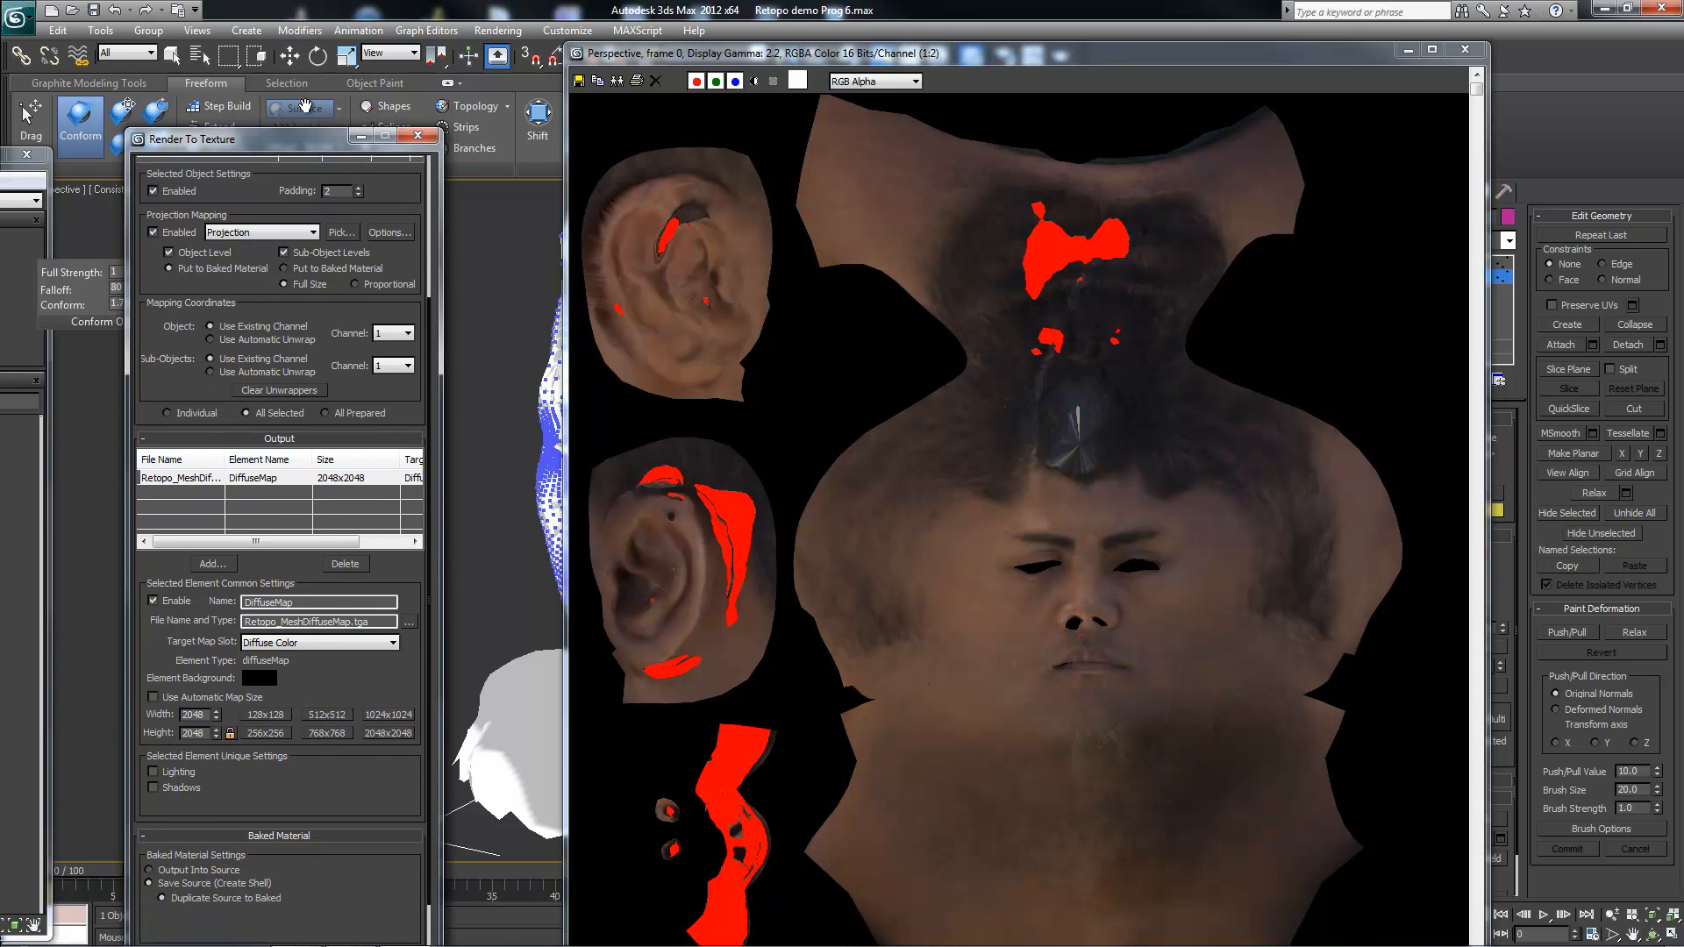
{"action": "left_click_drag", "start_coordinate": [325, 149], "coordinate": [307, 54]}
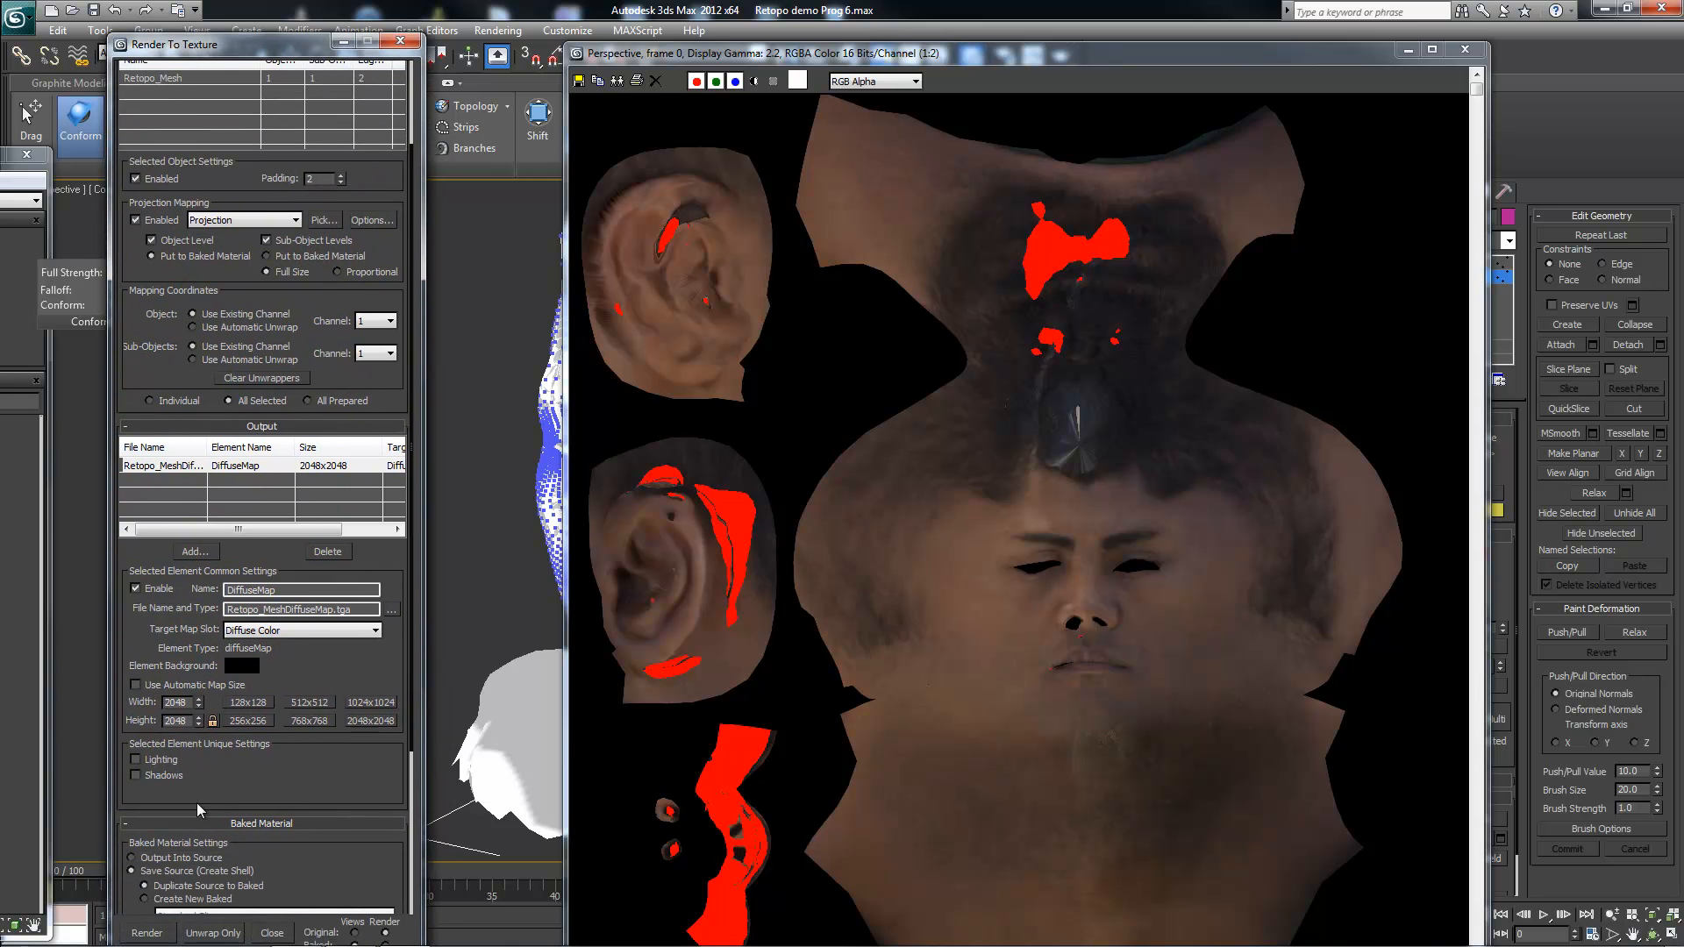
{"action": "left_click", "coordinate": [146, 933]}
{"action": "left_click", "coordinate": [830, 499]}
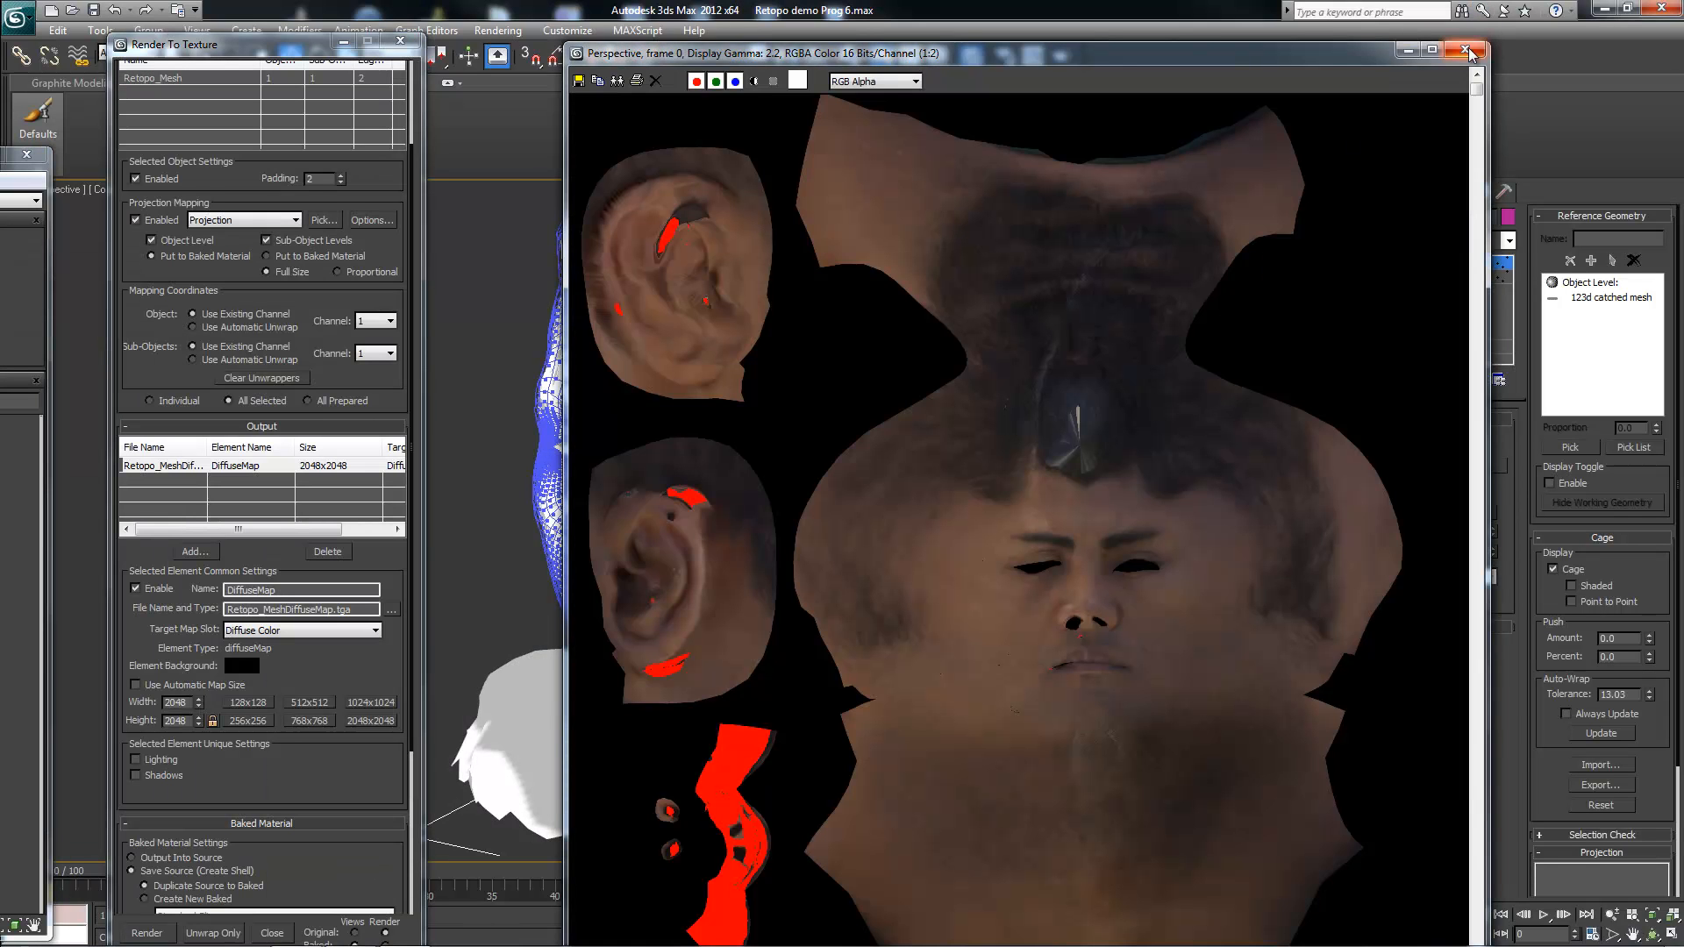
{"action": "left_click", "coordinate": [1465, 51]}
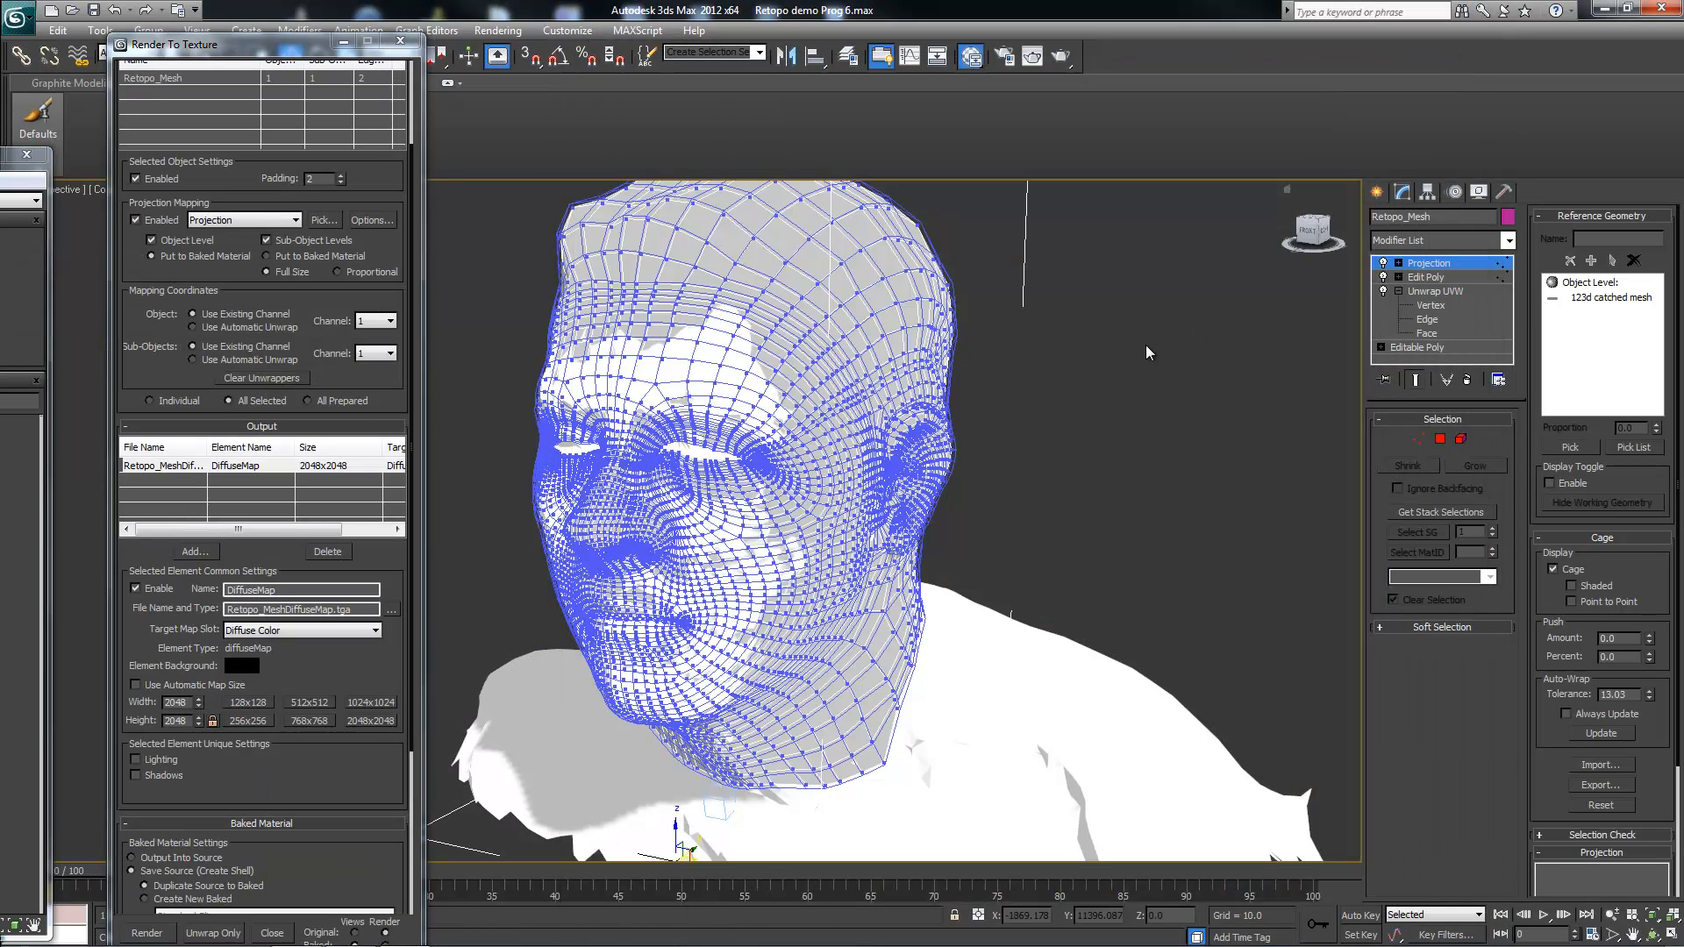
Step: Return to the Edit Poly modifier and turn off the effect of the Edit Poly and Projection modifiers on the head mesh
{"action": "left_click", "coordinate": [1430, 278]}
{"action": "left_click", "coordinate": [912, 532]}
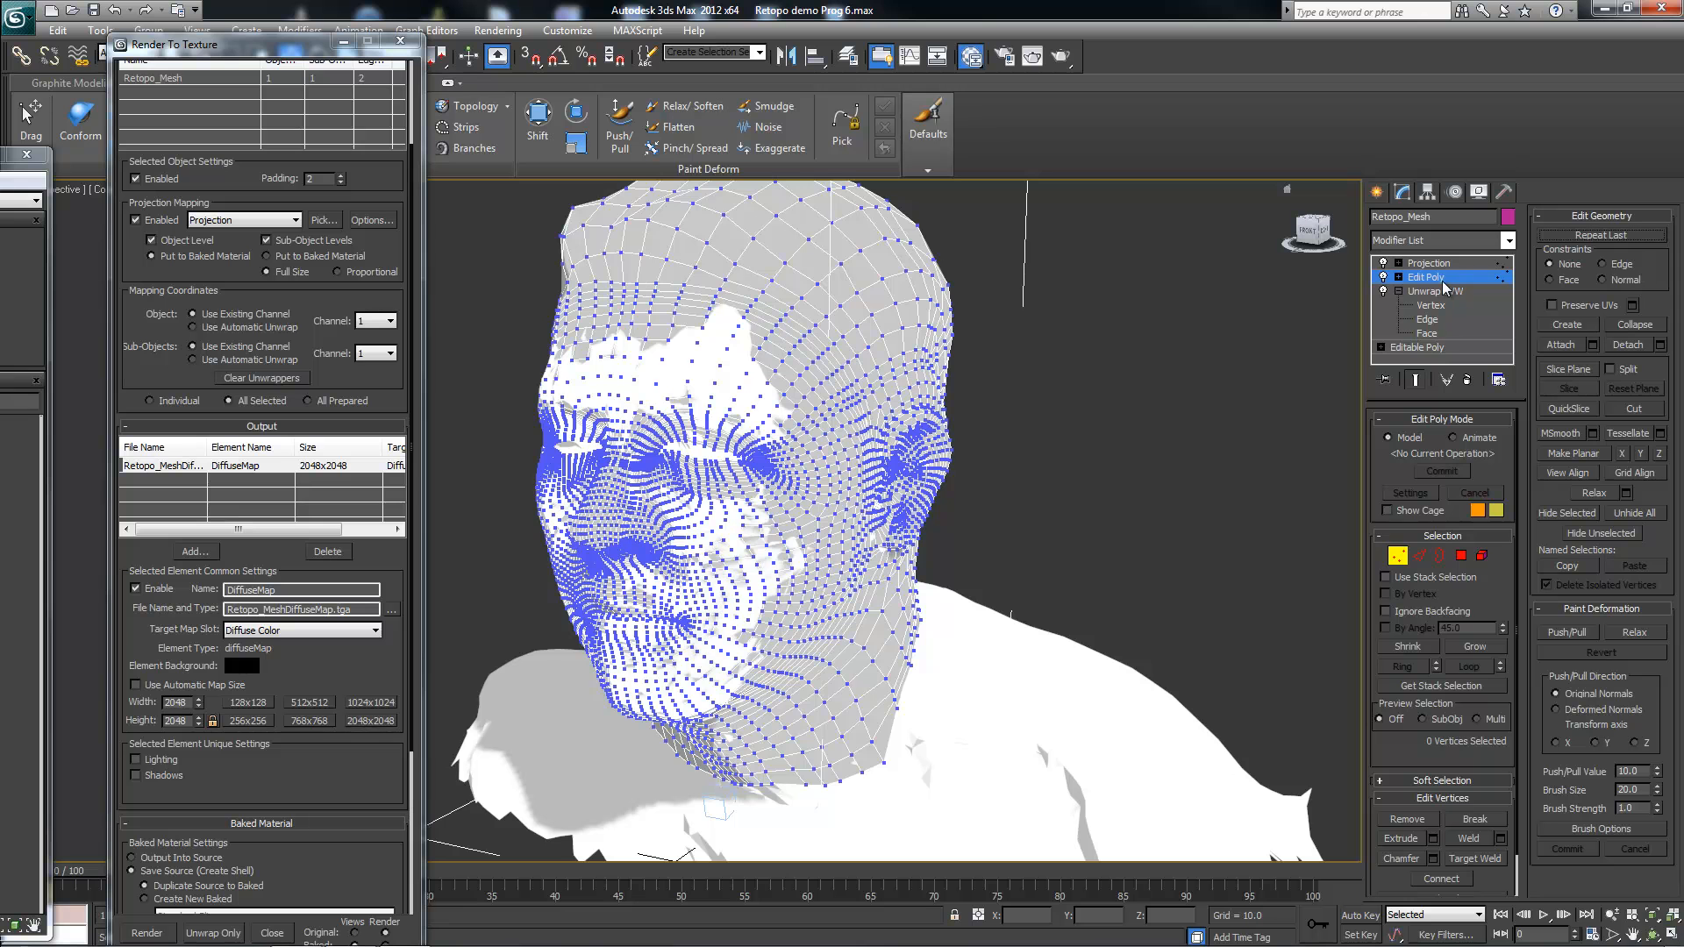
{"action": "left_click", "coordinate": [1382, 277]}
{"action": "middle_click_drag", "start_coordinate": [986, 393], "coordinate": [1165, 316], "text": "alt"}
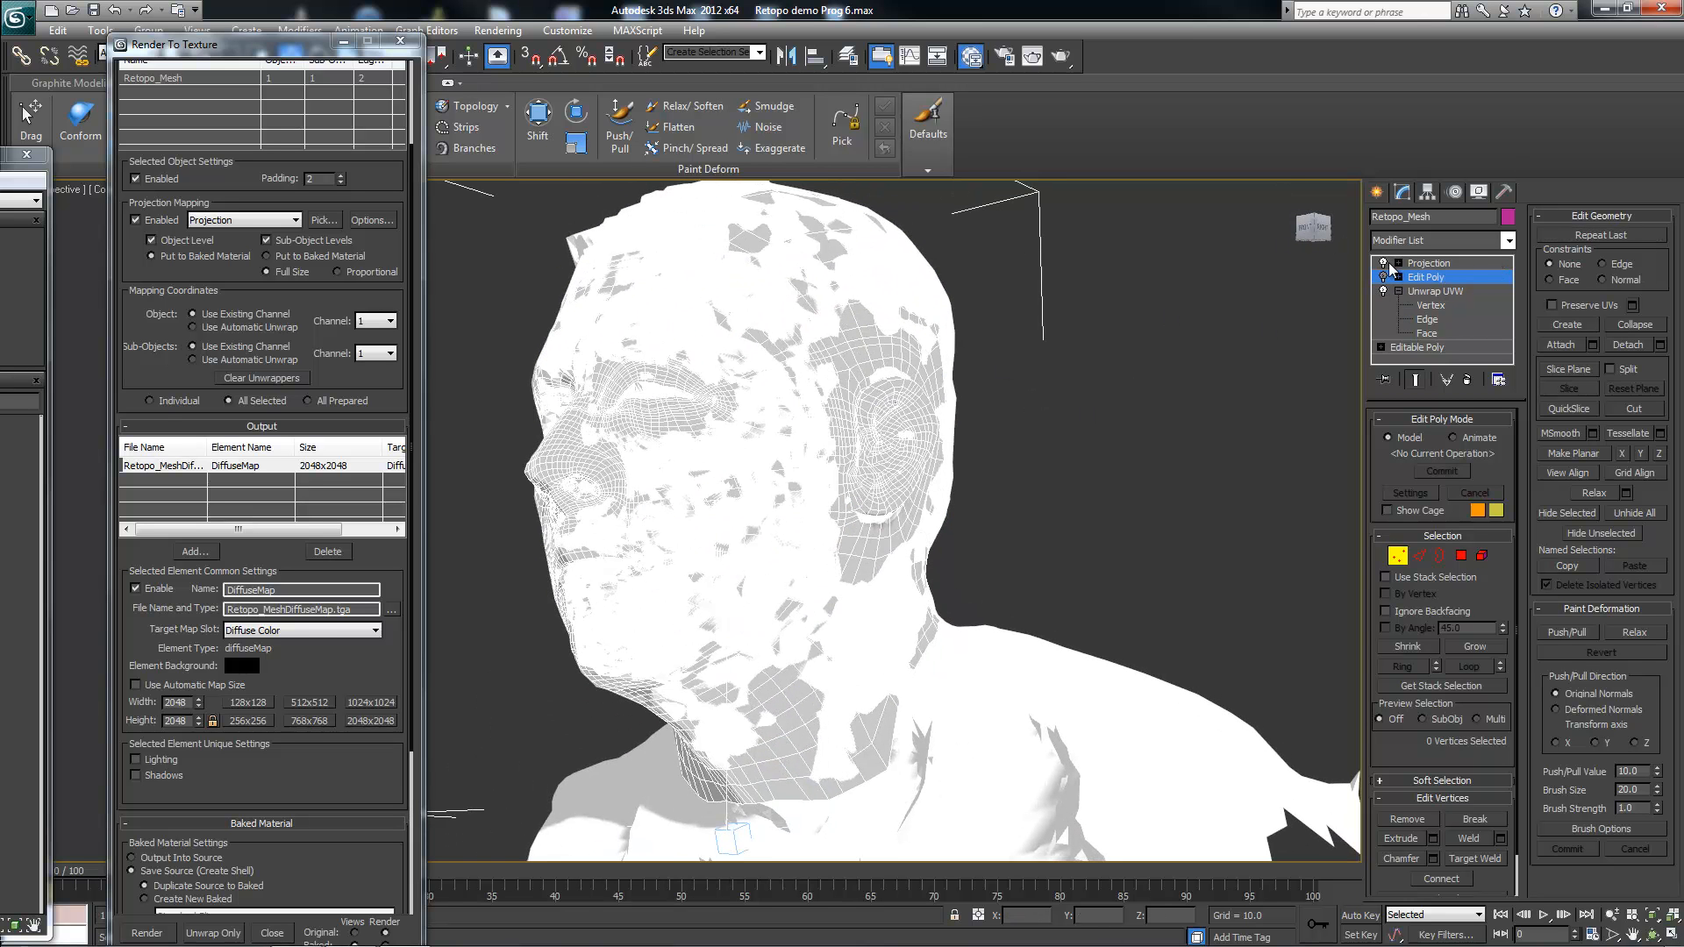
{"action": "middle_click_drag", "start_coordinate": [1044, 390], "coordinate": [1083, 423], "text": "alt"}
Step: Assign the Standard material with the Map #2 bitmap as diffuse color to the head mesh in the Slate Material Editor
{"action": "left_click_drag", "start_coordinate": [7, 154], "coordinate": [342, 110]}
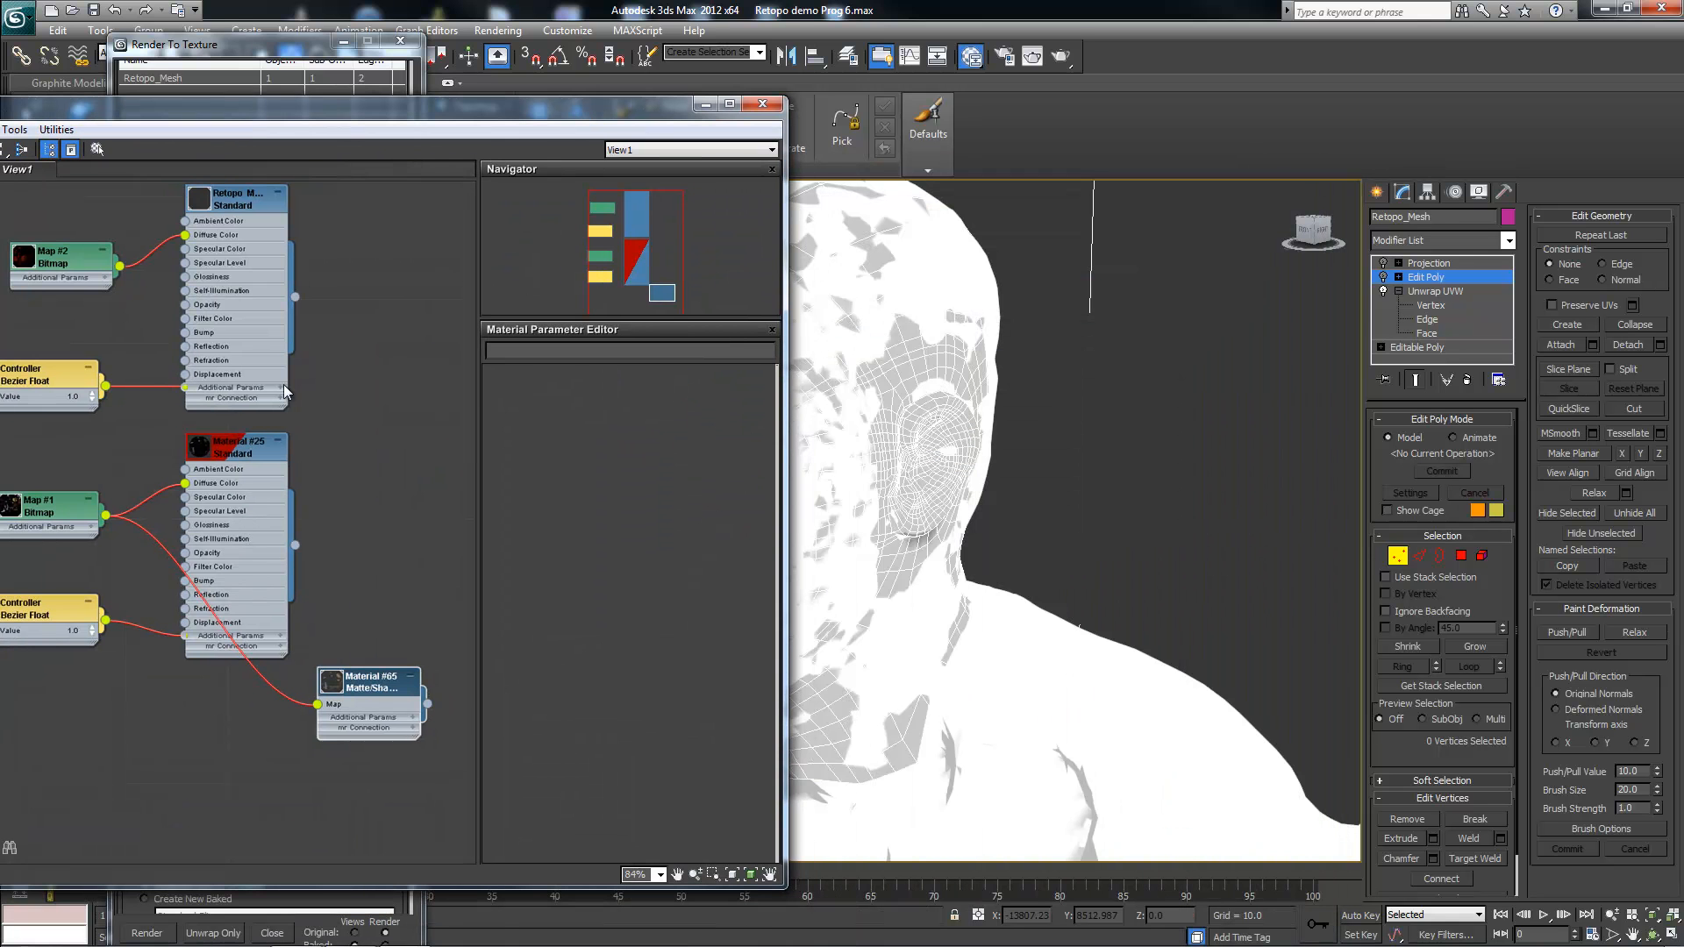
{"action": "left_click_drag", "start_coordinate": [295, 296], "coordinate": [791, 398]}
{"action": "left_click_drag", "start_coordinate": [886, 427], "coordinate": [907, 559]}
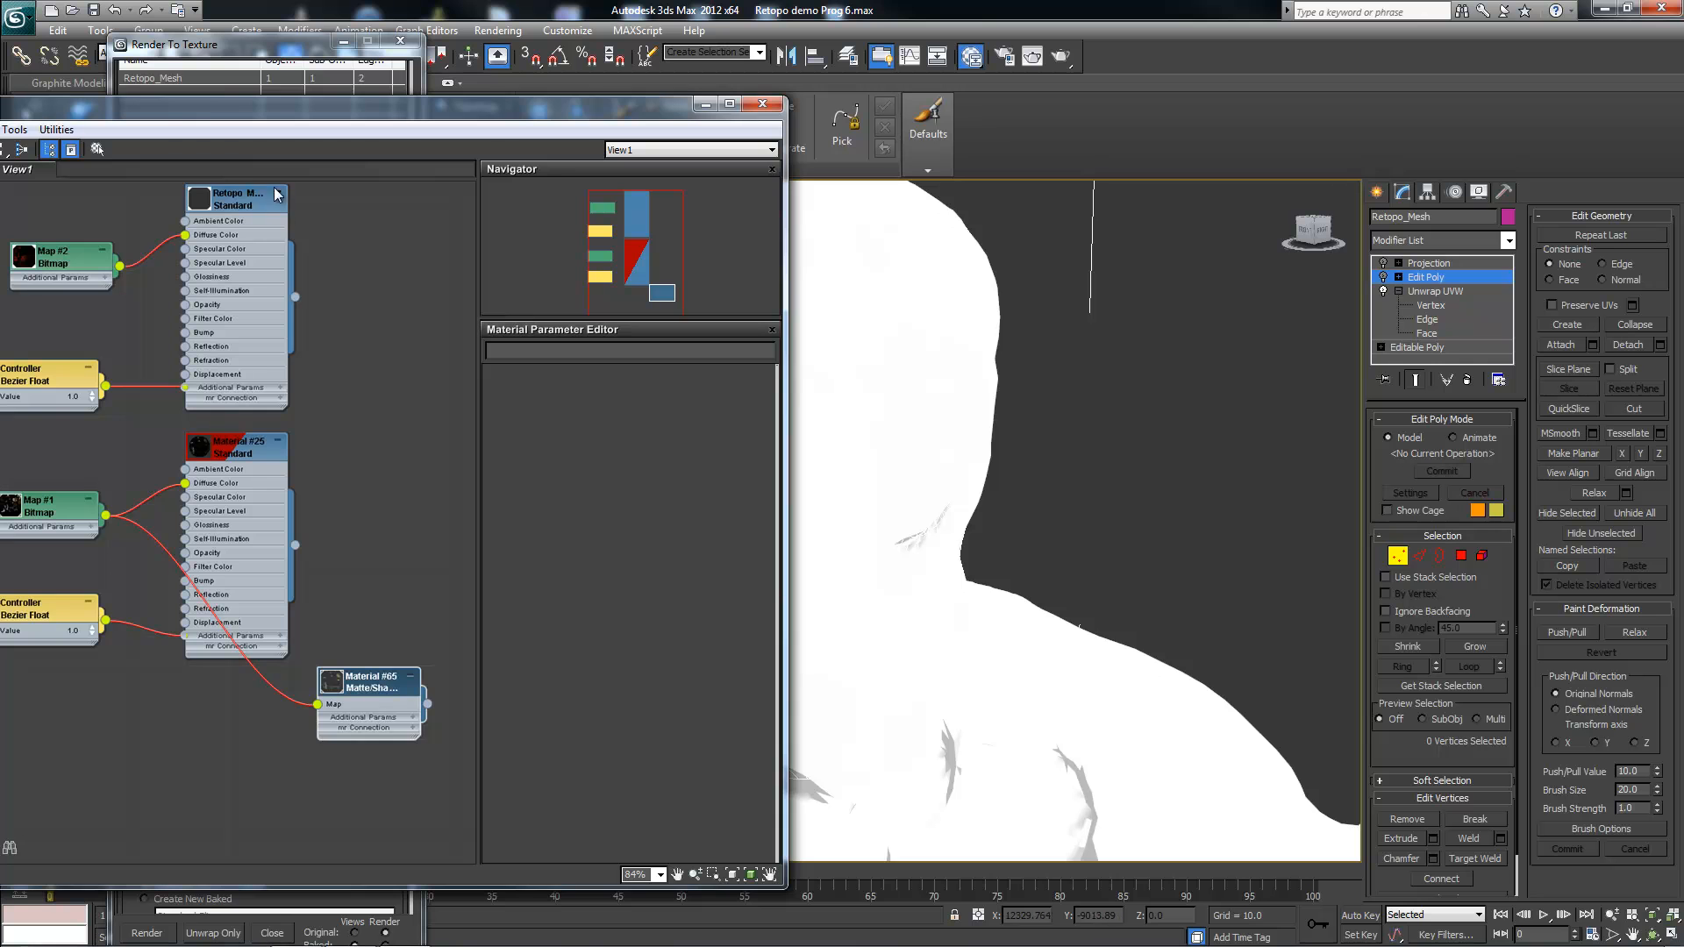
{"action": "double_click", "coordinate": [198, 108]}
{"action": "left_click", "coordinate": [328, 186]}
{"action": "left_click_drag", "start_coordinate": [898, 146], "coordinate": [1062, 192]}
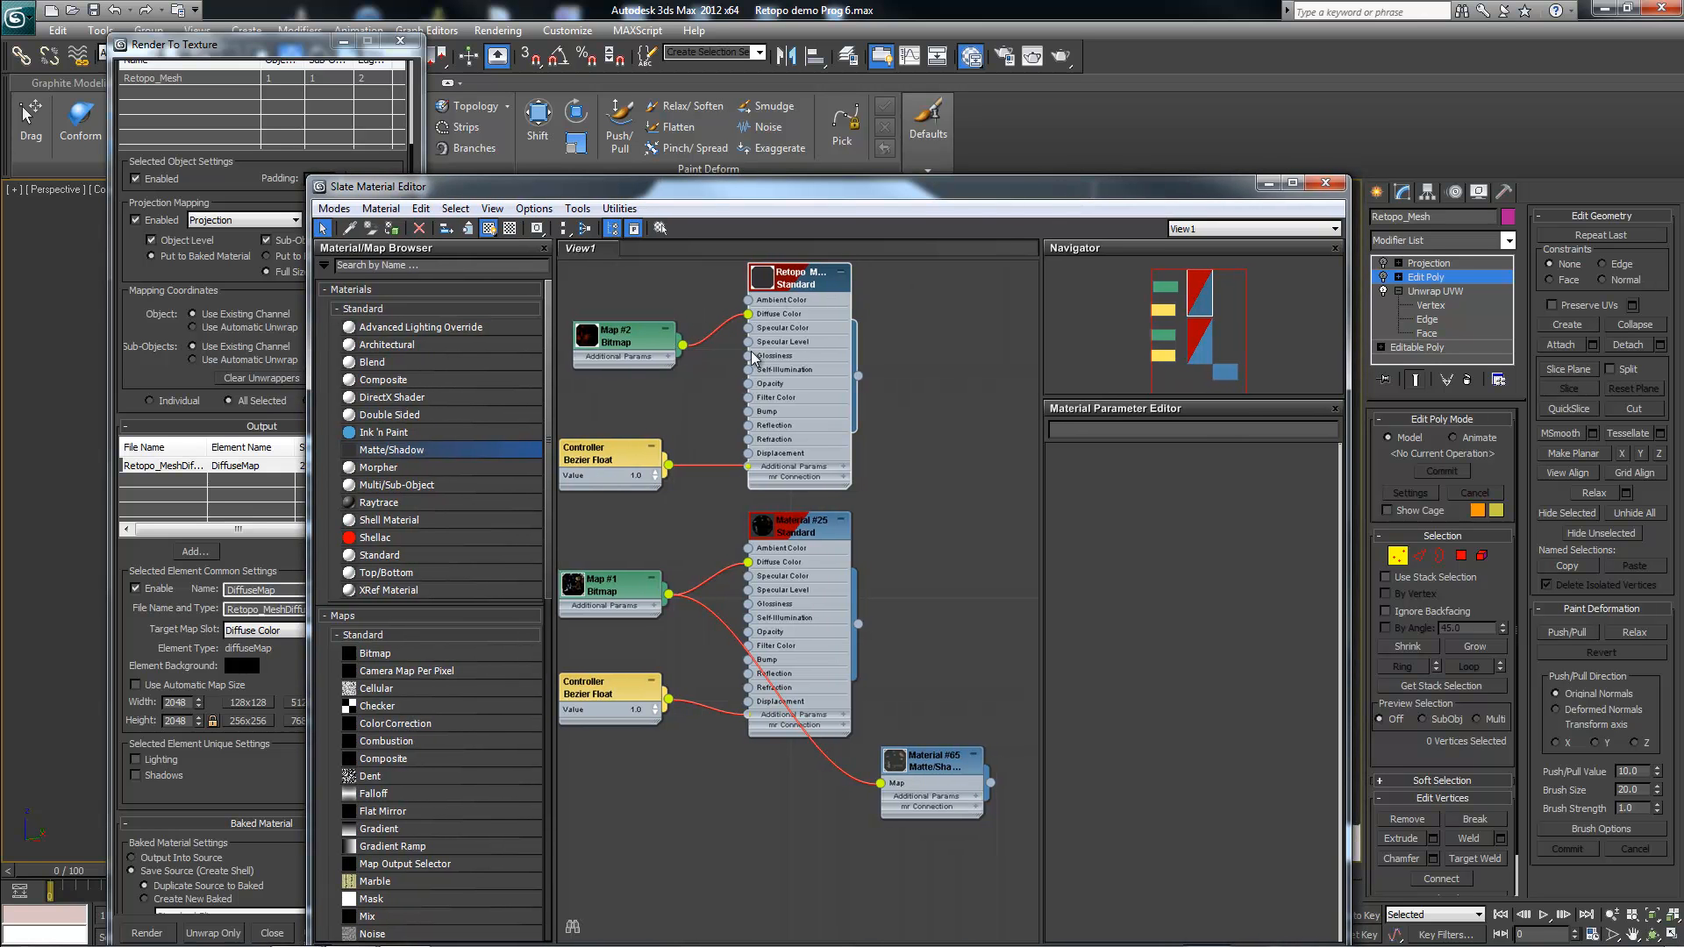
{"action": "left_click_drag", "start_coordinate": [849, 196], "coordinate": [2, 381]}
Step: Leave vertex editing and deselect the head mesh to view it from the front
{"action": "middle_click_drag", "start_coordinate": [758, 483], "coordinate": [798, 488], "text": "alt"}
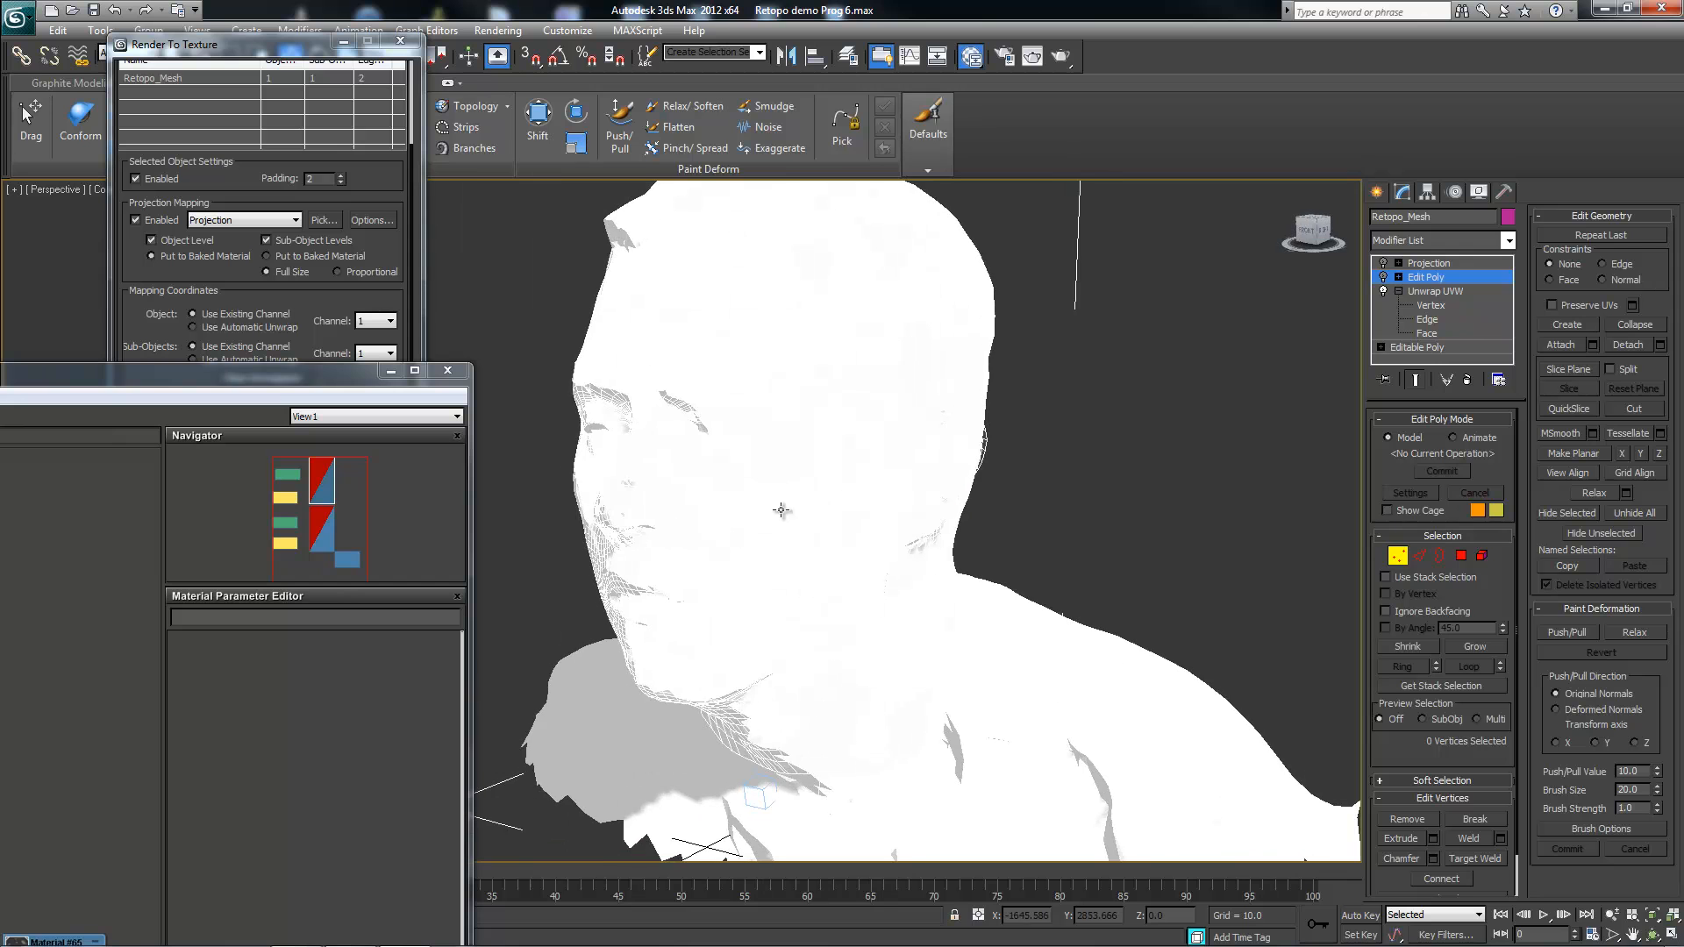
{"action": "left_click", "coordinate": [1387, 196]}
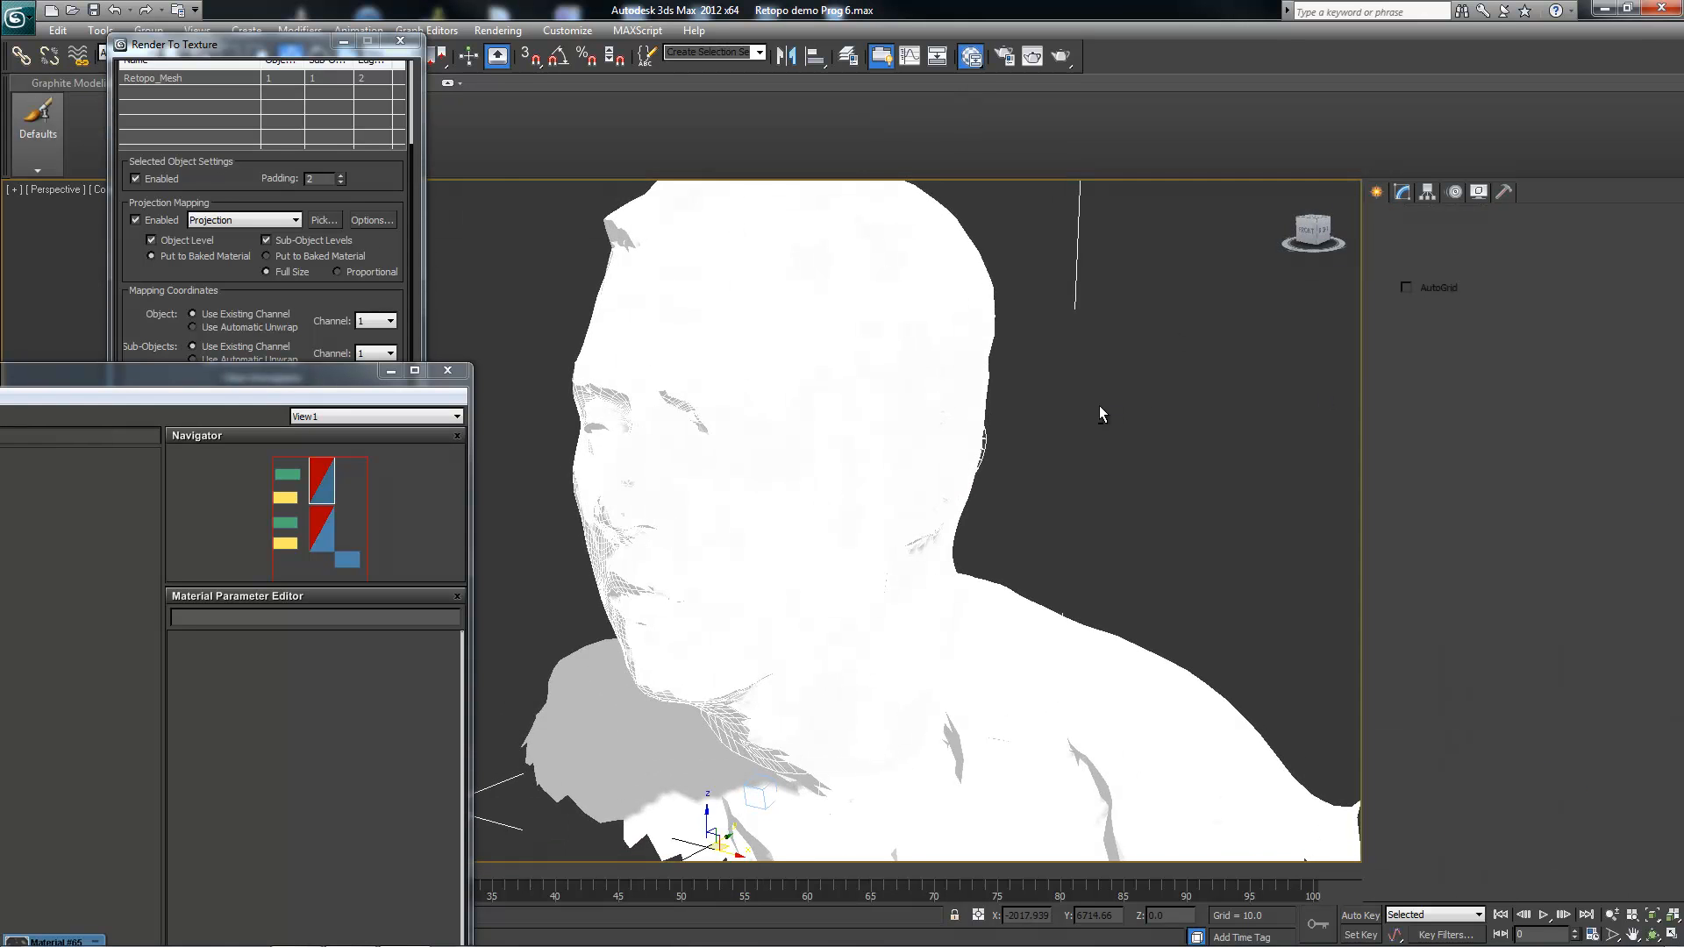
{"action": "middle_click_drag", "start_coordinate": [1100, 406], "coordinate": [1154, 399], "text": "alt"}
{"action": "left_click", "coordinate": [1060, 425]}
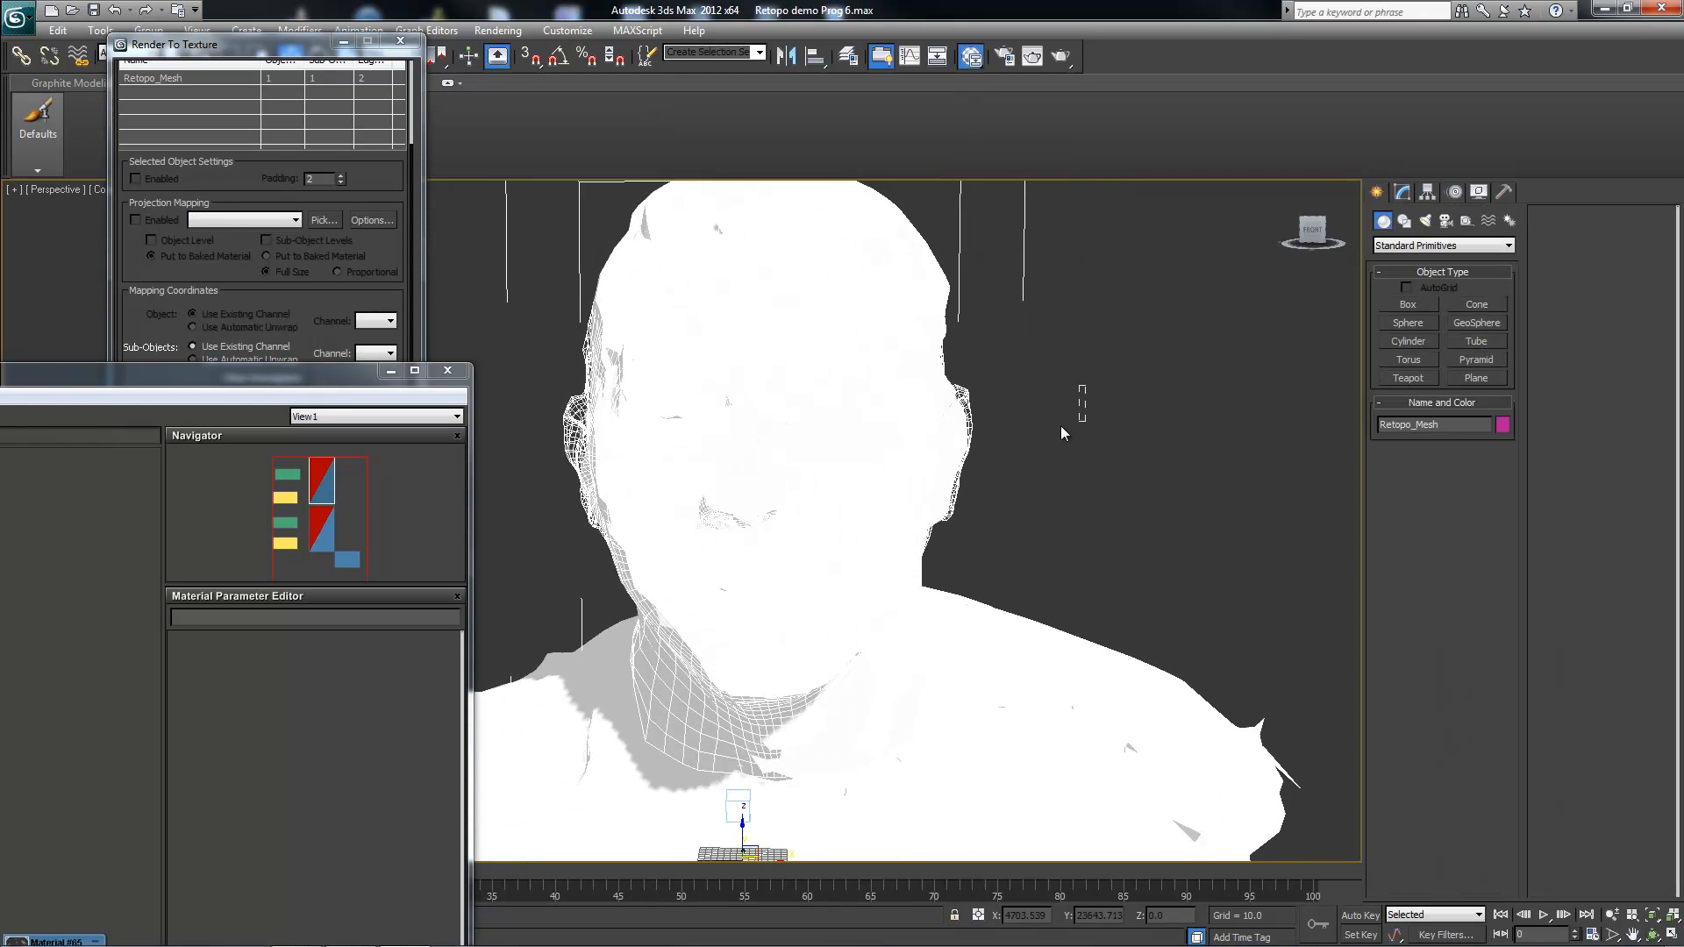
Step: Select the retopologized head mesh and hide the 123d reference layer
{"action": "left_click", "coordinate": [962, 397]}
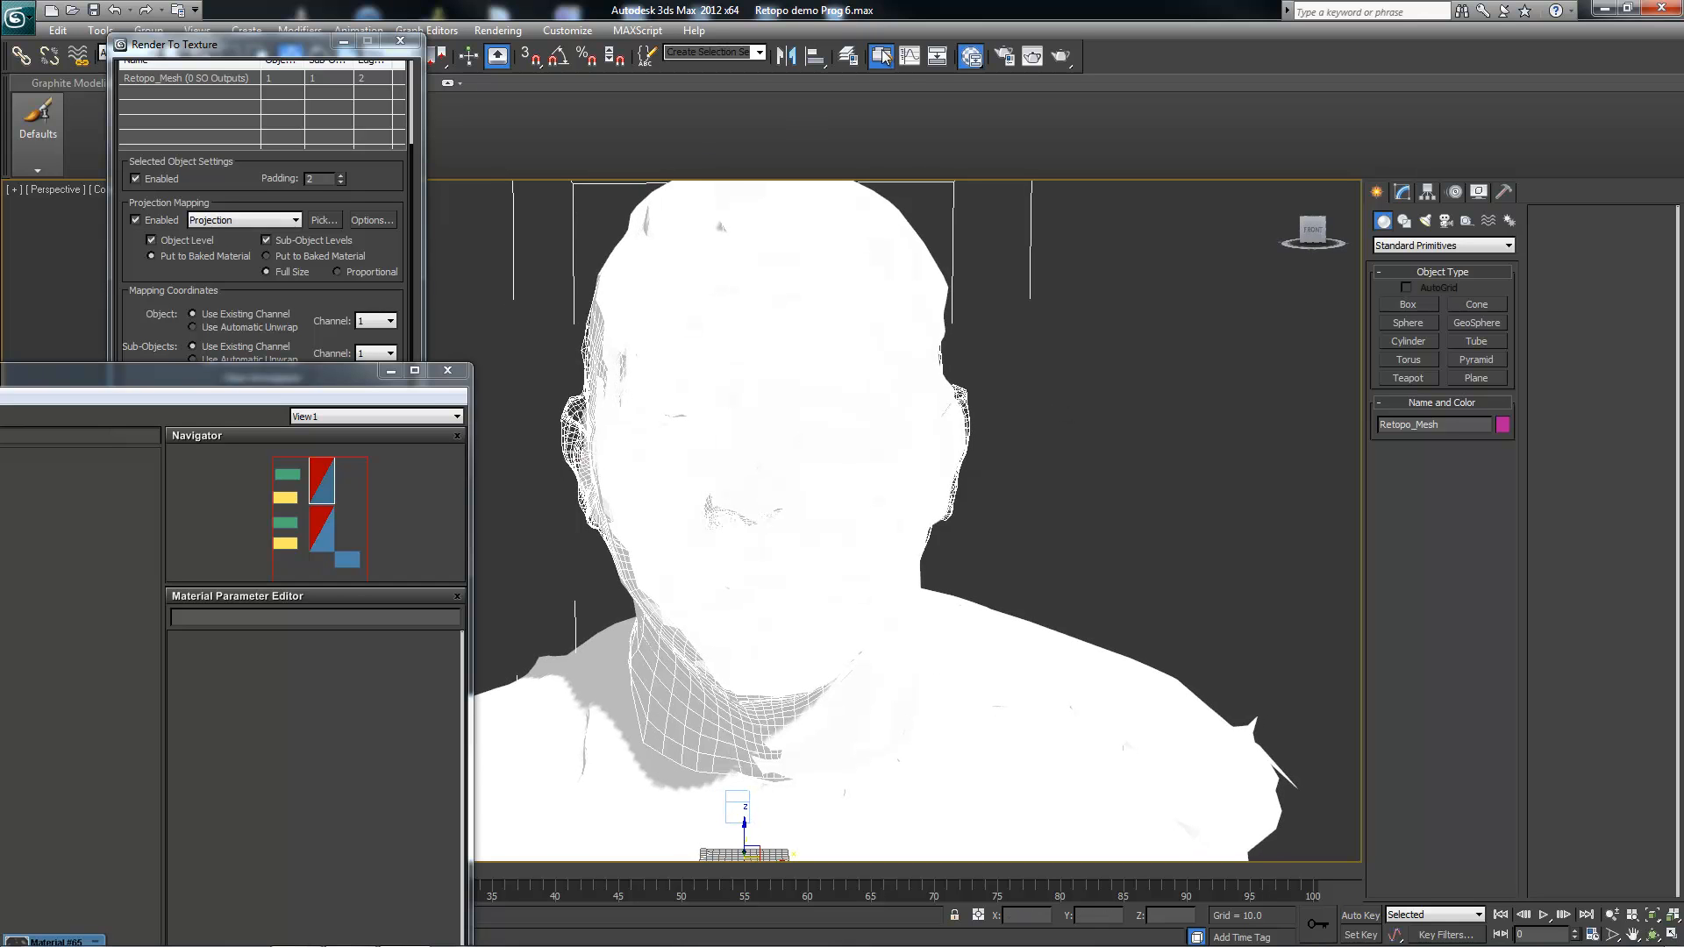
{"action": "left_click_drag", "start_coordinate": [272, 49], "coordinate": [273, 337]}
{"action": "left_click", "coordinate": [121, 189]}
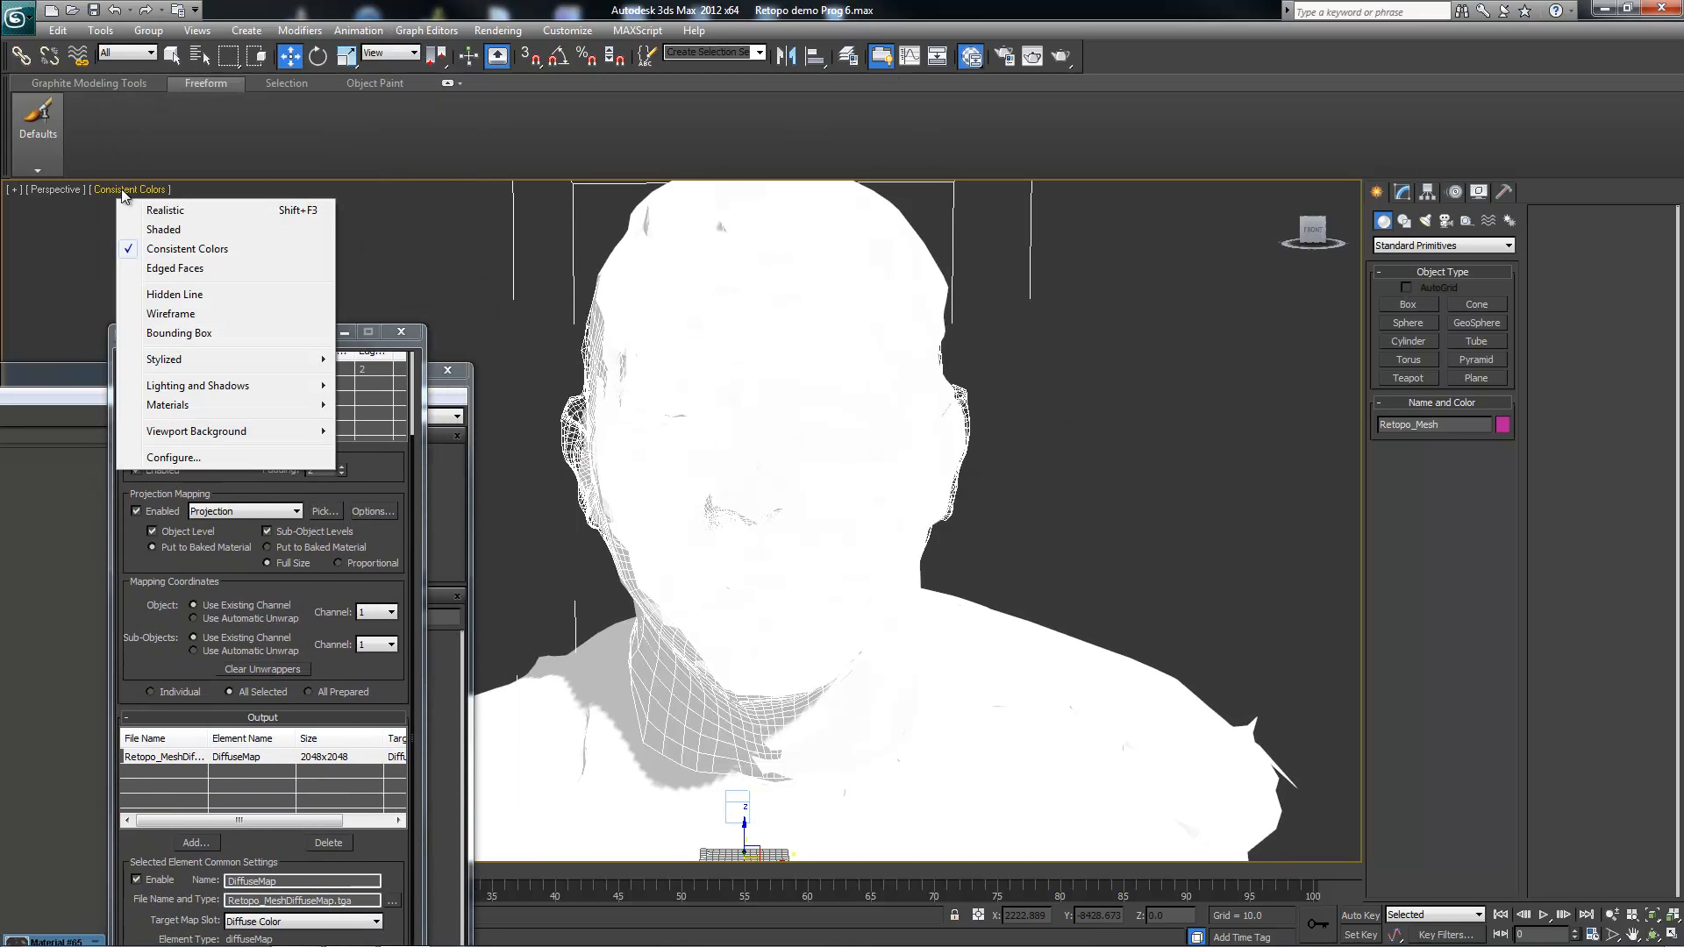
{"action": "left_click", "coordinate": [224, 250]}
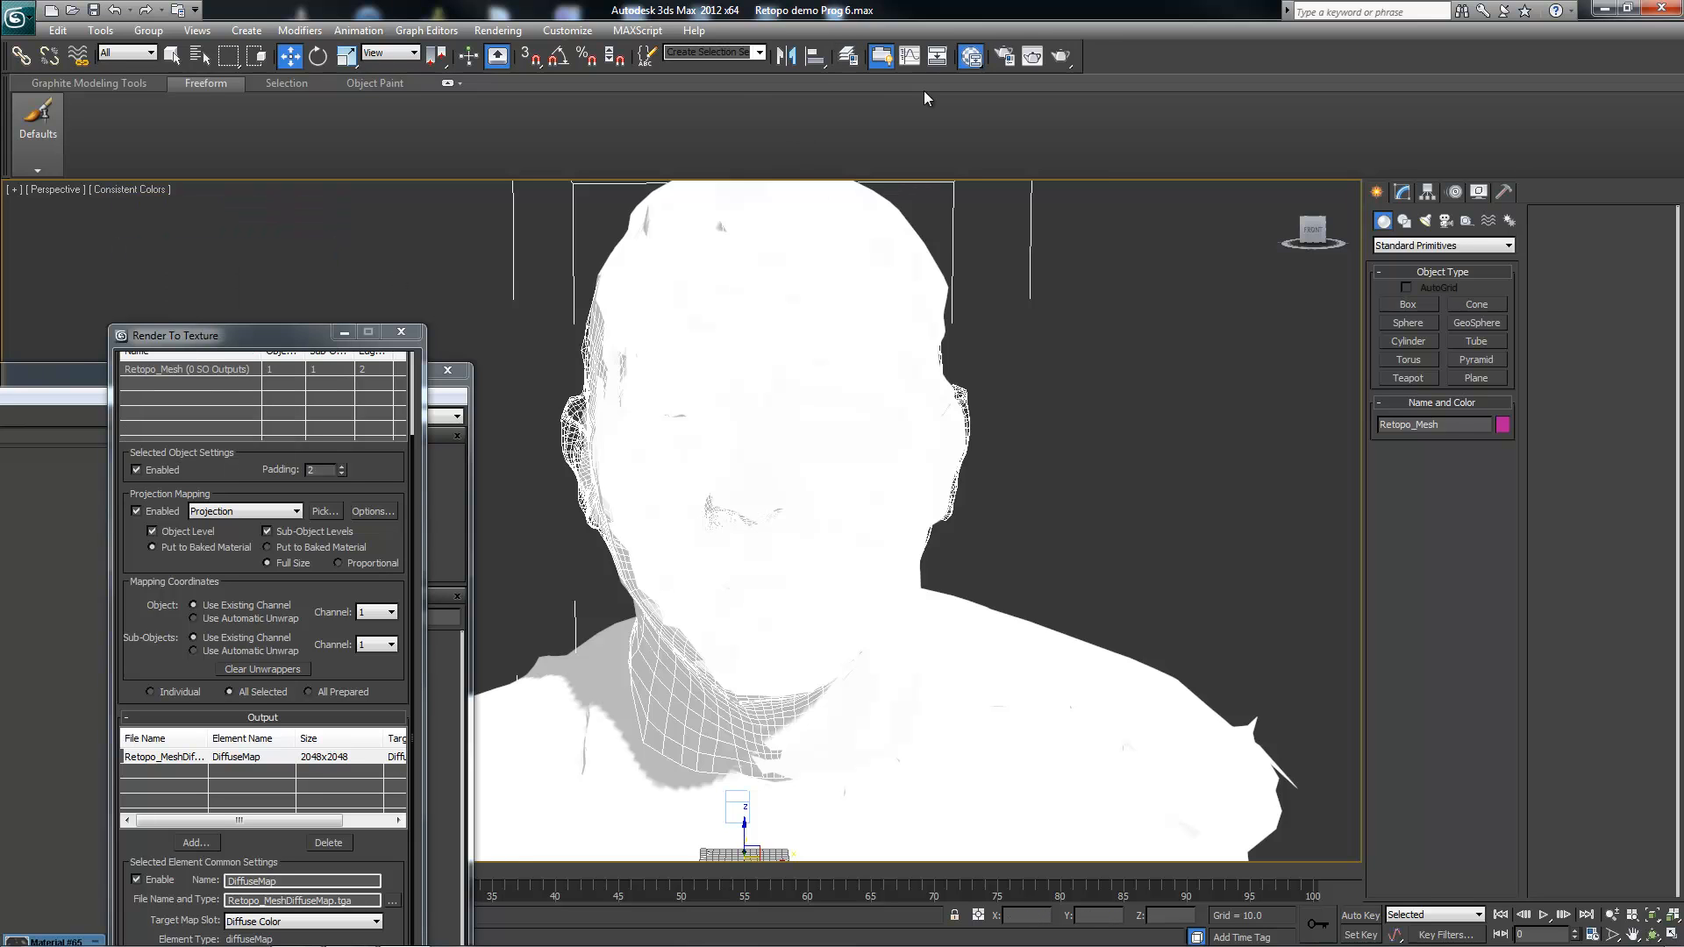
{"action": "left_click", "coordinate": [848, 58]}
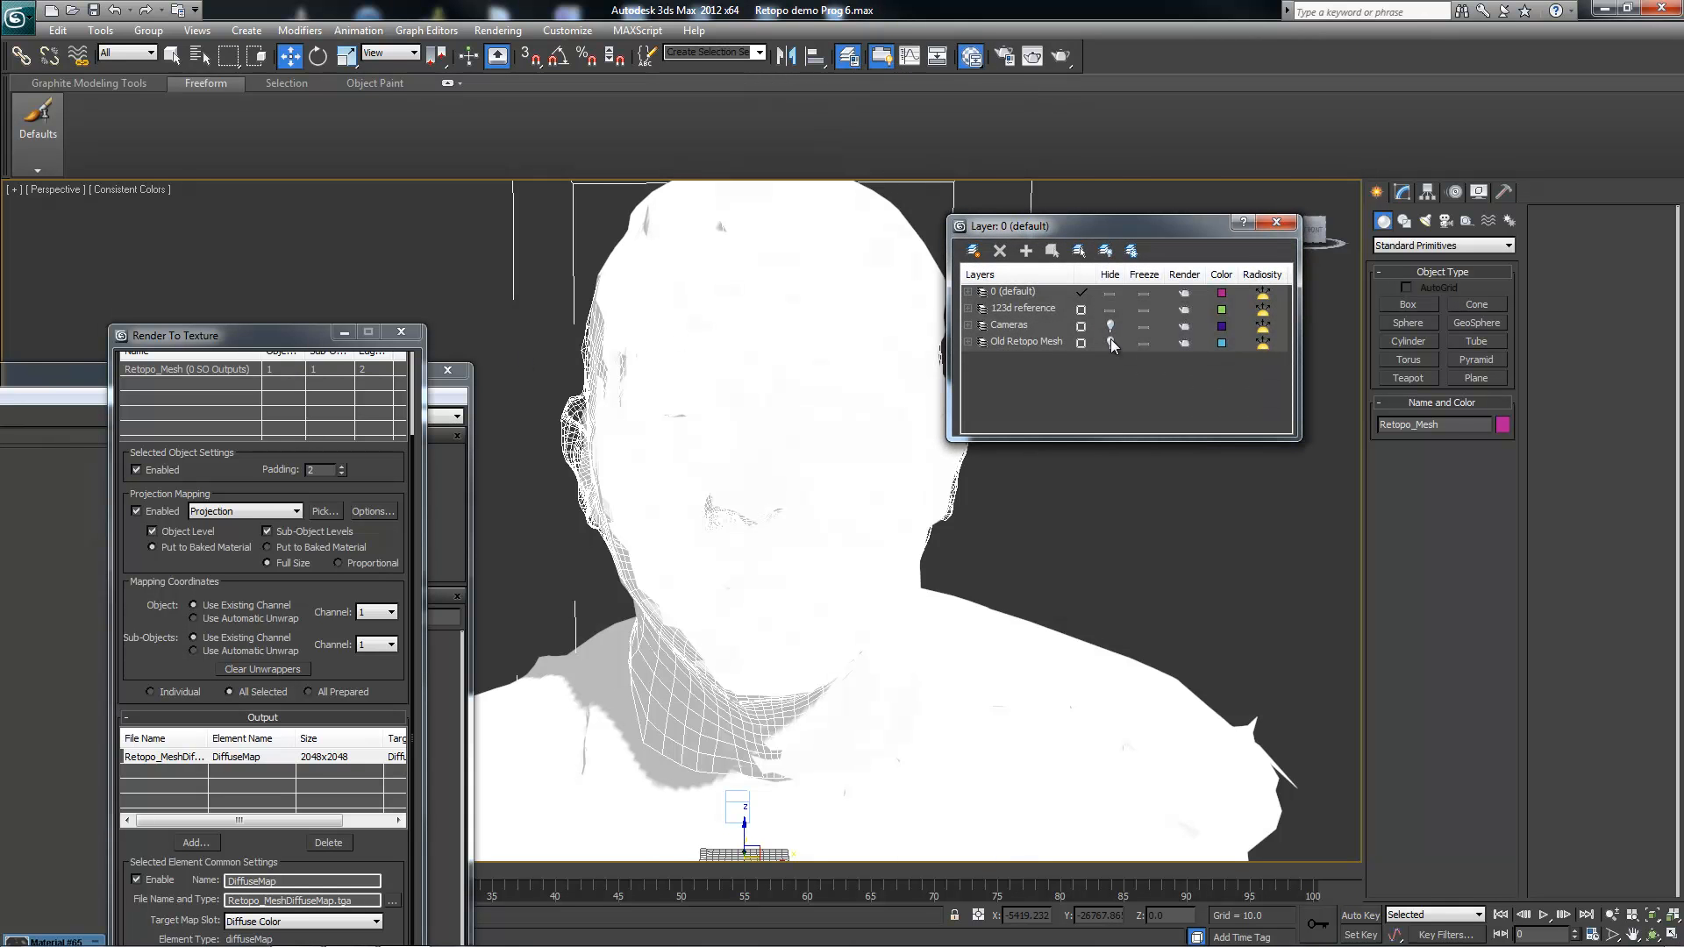
{"action": "left_click", "coordinate": [1111, 310]}
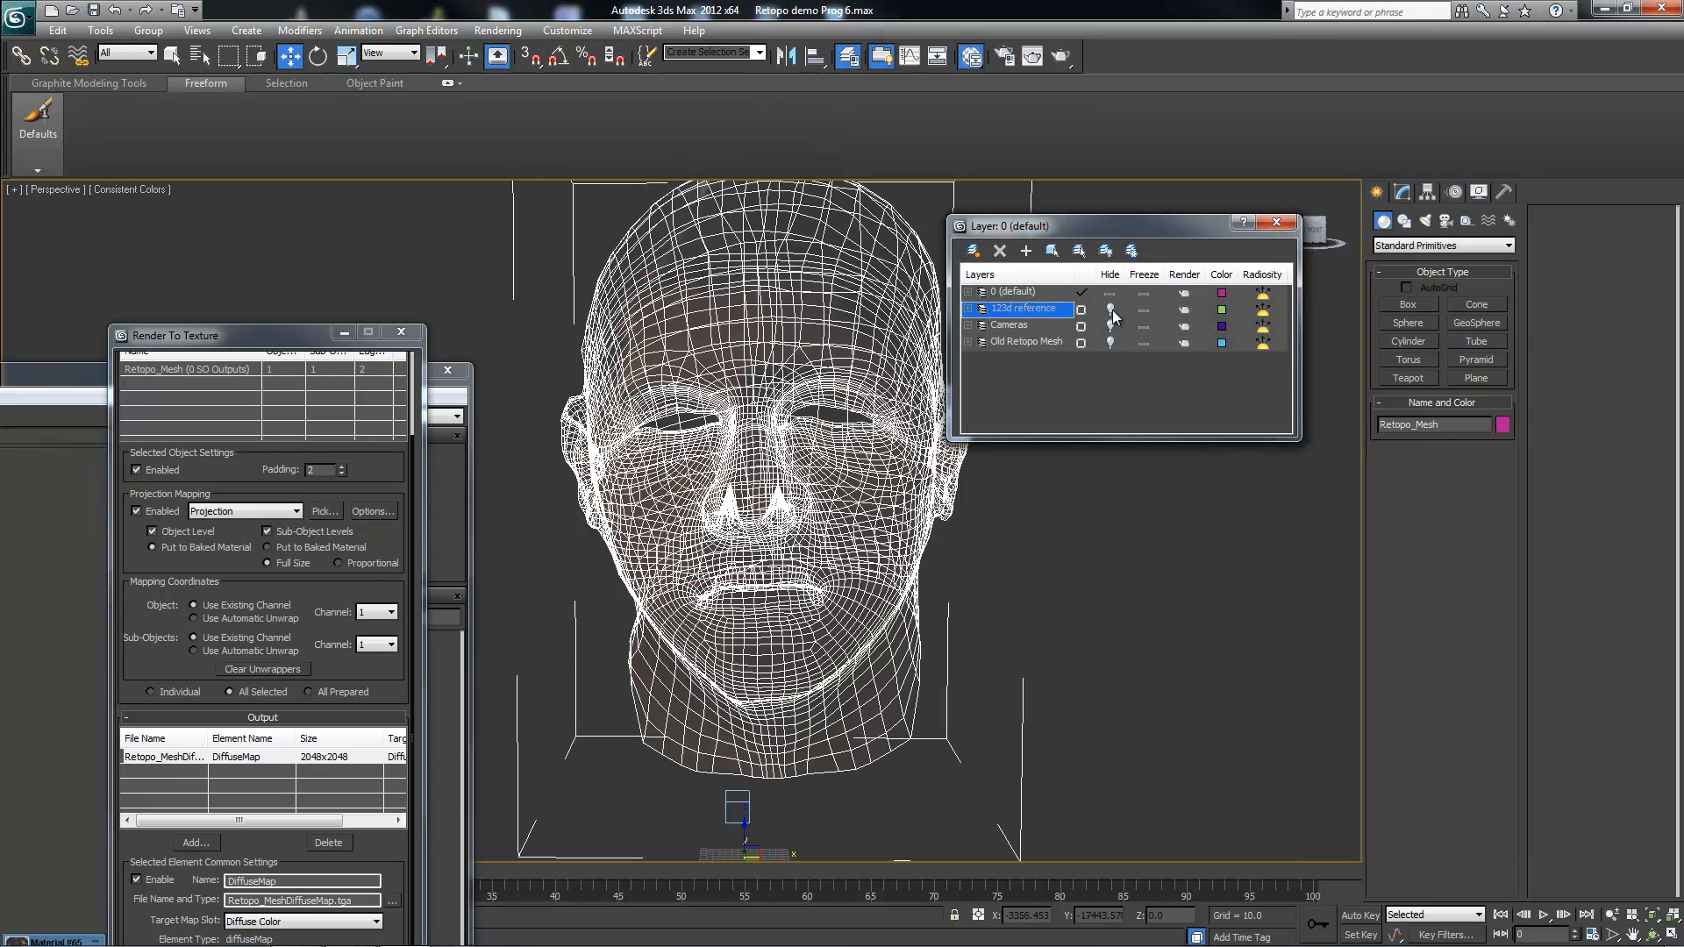
{"action": "left_click", "coordinate": [1276, 225]}
{"action": "middle_click_drag", "start_coordinate": [1061, 347], "coordinate": [968, 423], "text": "alt"}
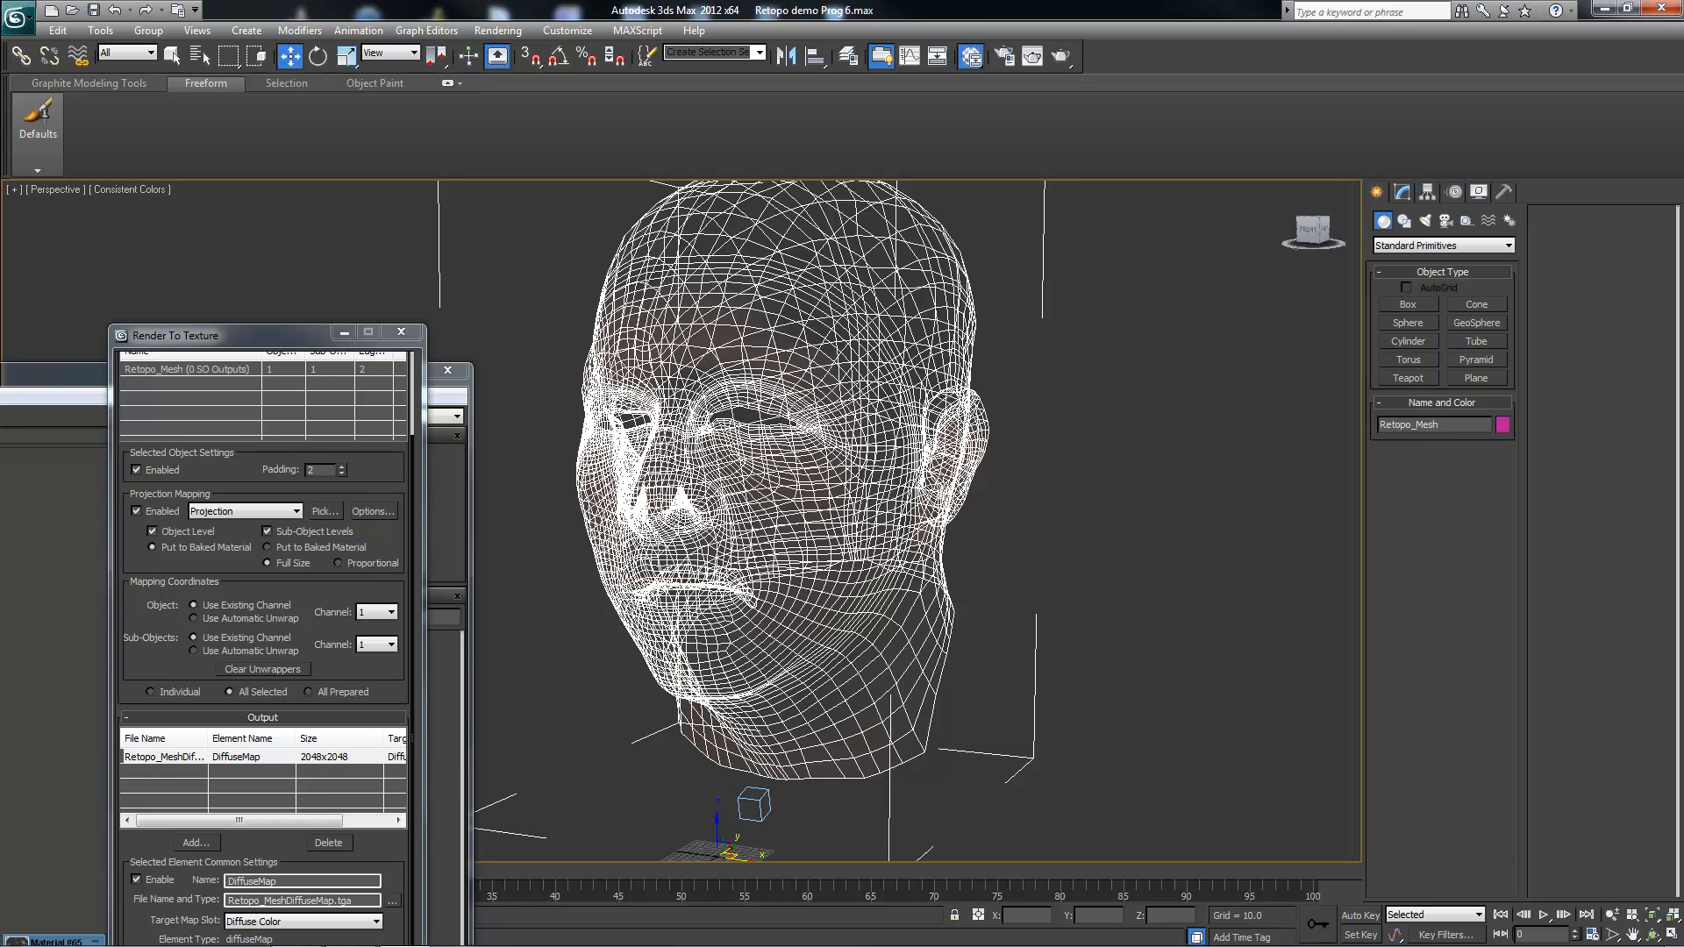
Step: Set the opacity of Retopo Material to 100 in the Slate Material Editor
{"action": "left_click_drag", "start_coordinate": [2, 372], "coordinate": [702, 248]}
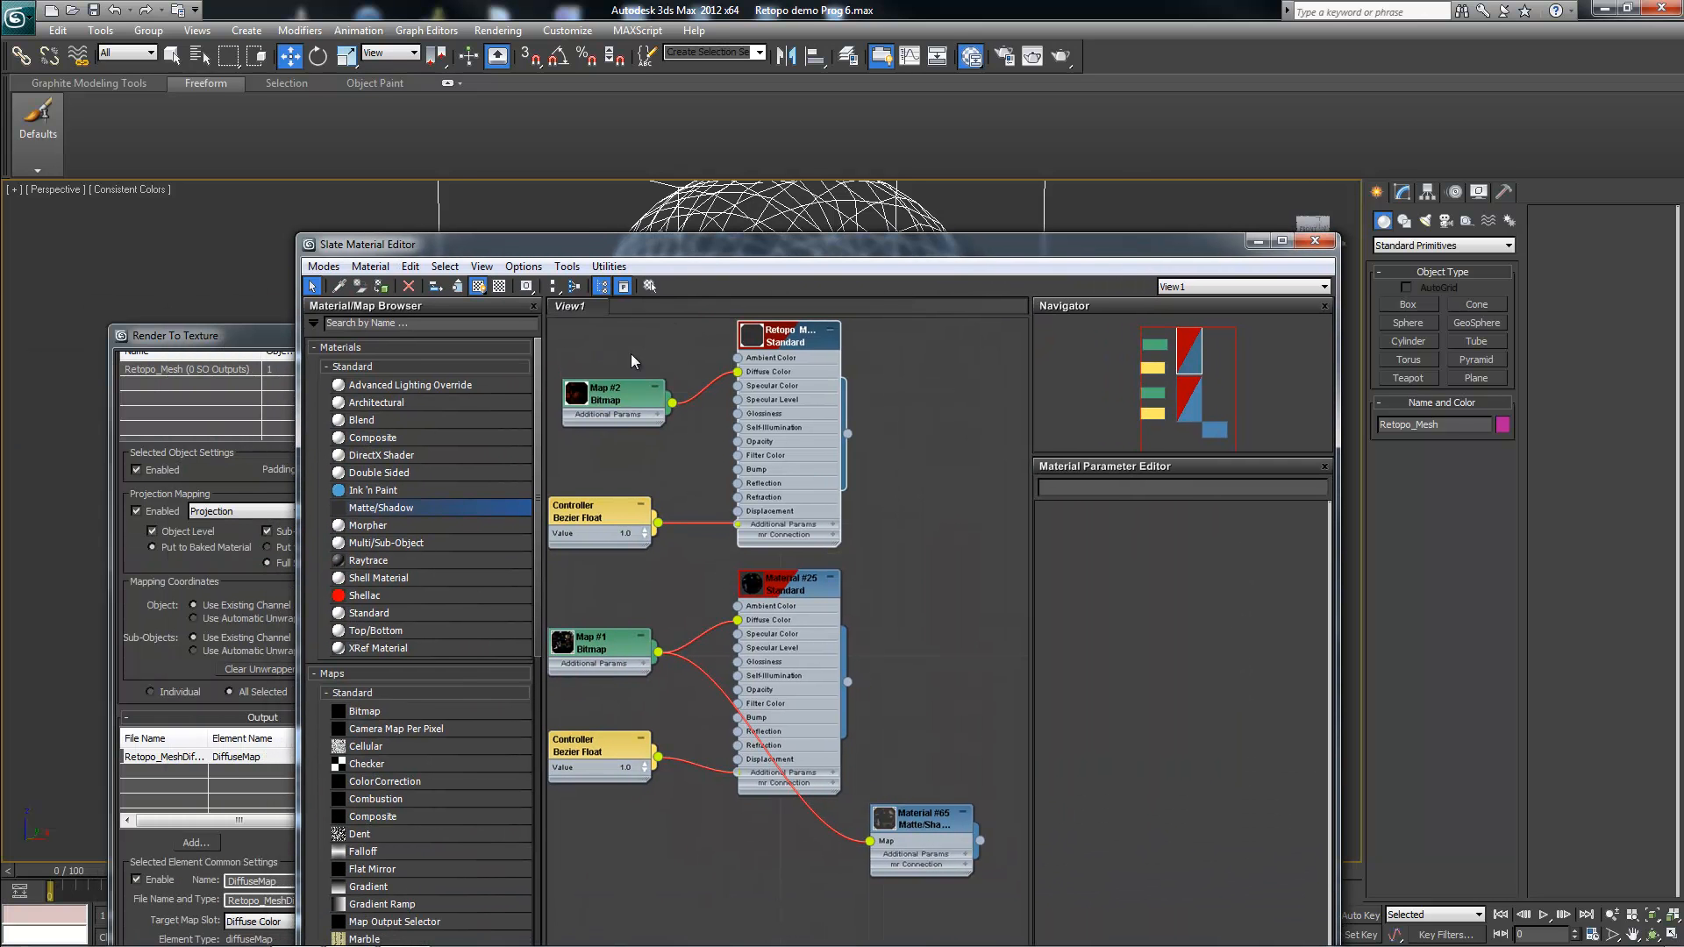
{"action": "double_click", "coordinate": [797, 335]}
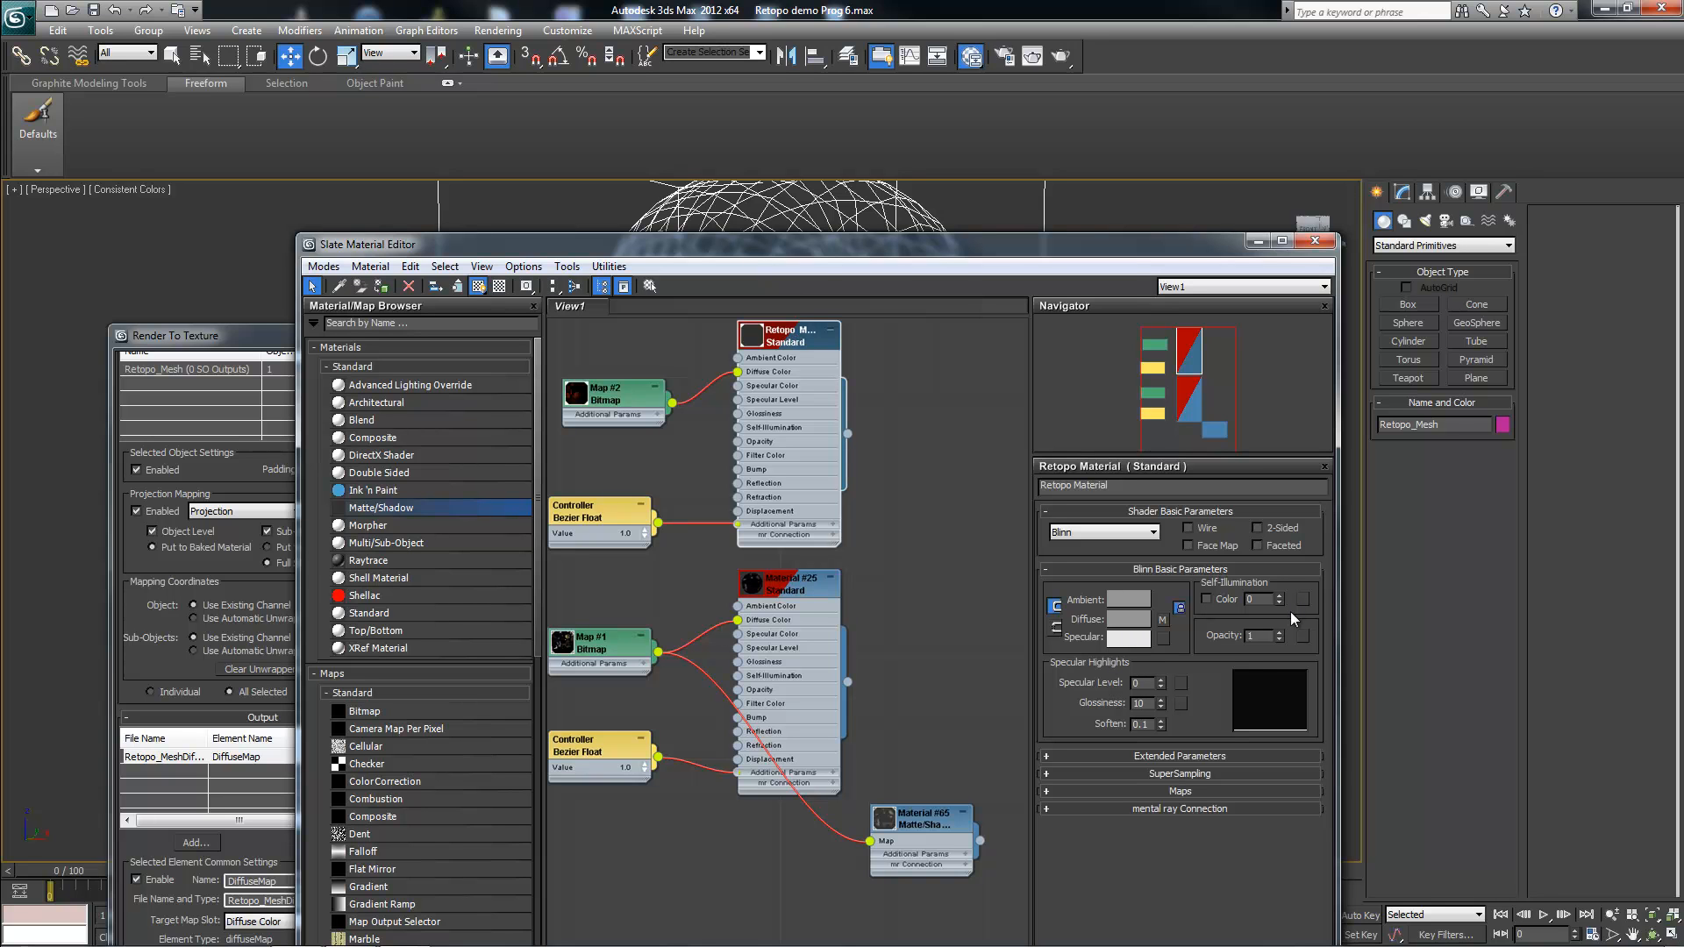
{"action": "left_click_drag", "start_coordinate": [1282, 633], "coordinate": [1280, 482]}
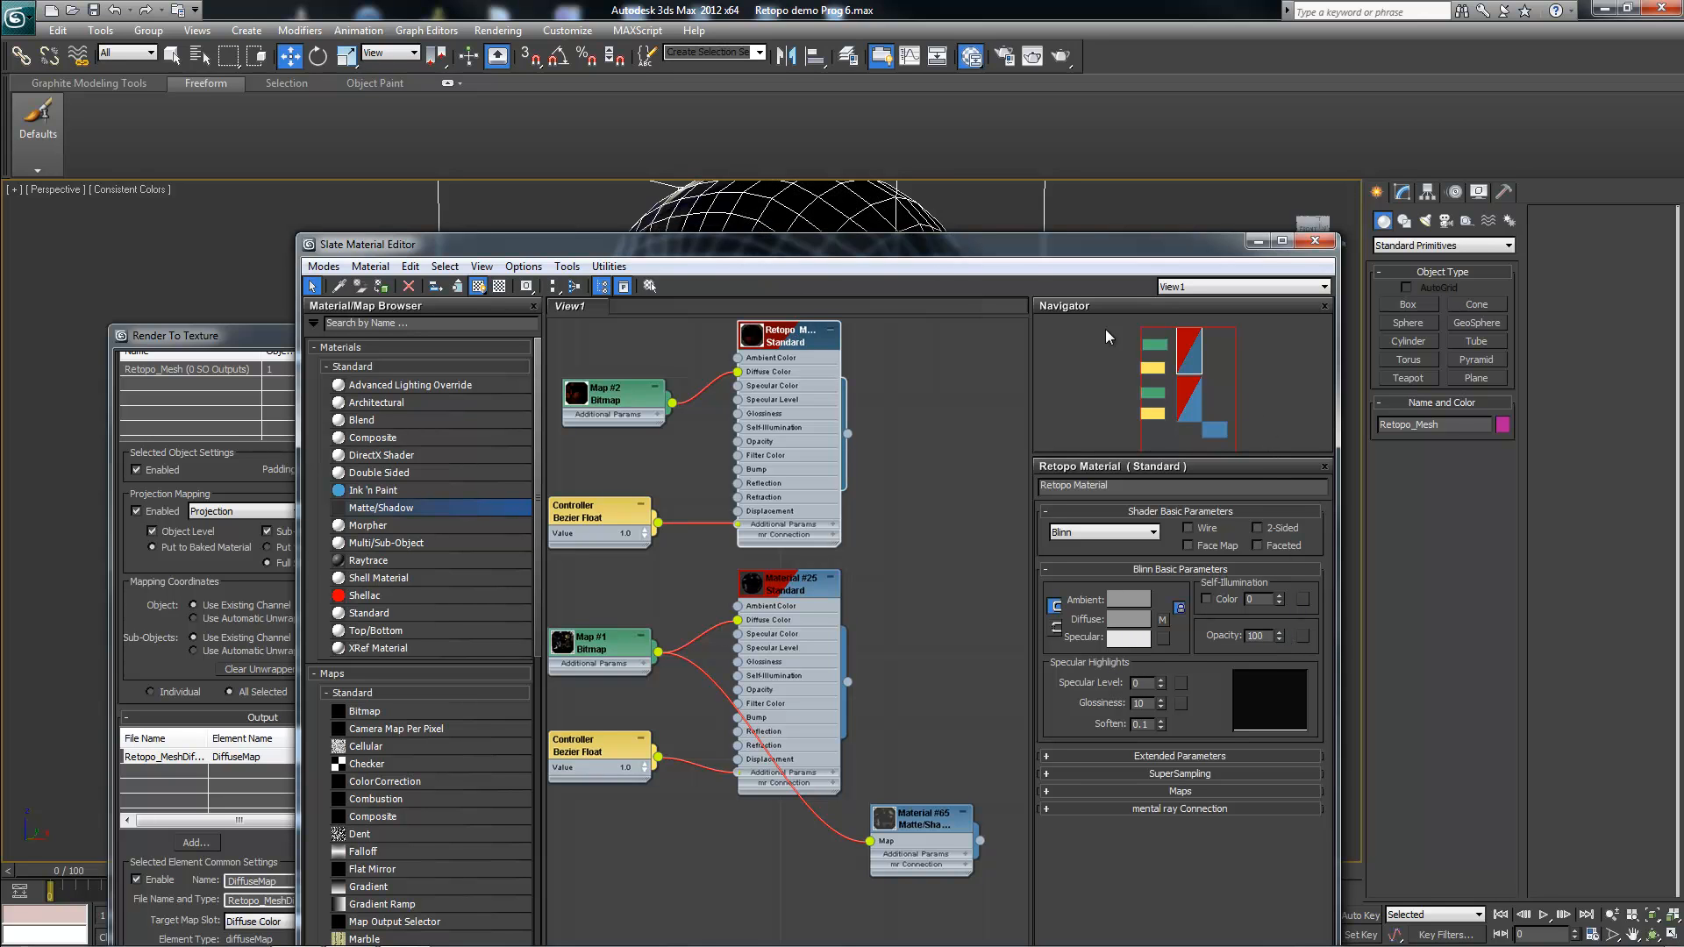
{"action": "left_click_drag", "start_coordinate": [1034, 250], "coordinate": [2, 517]}
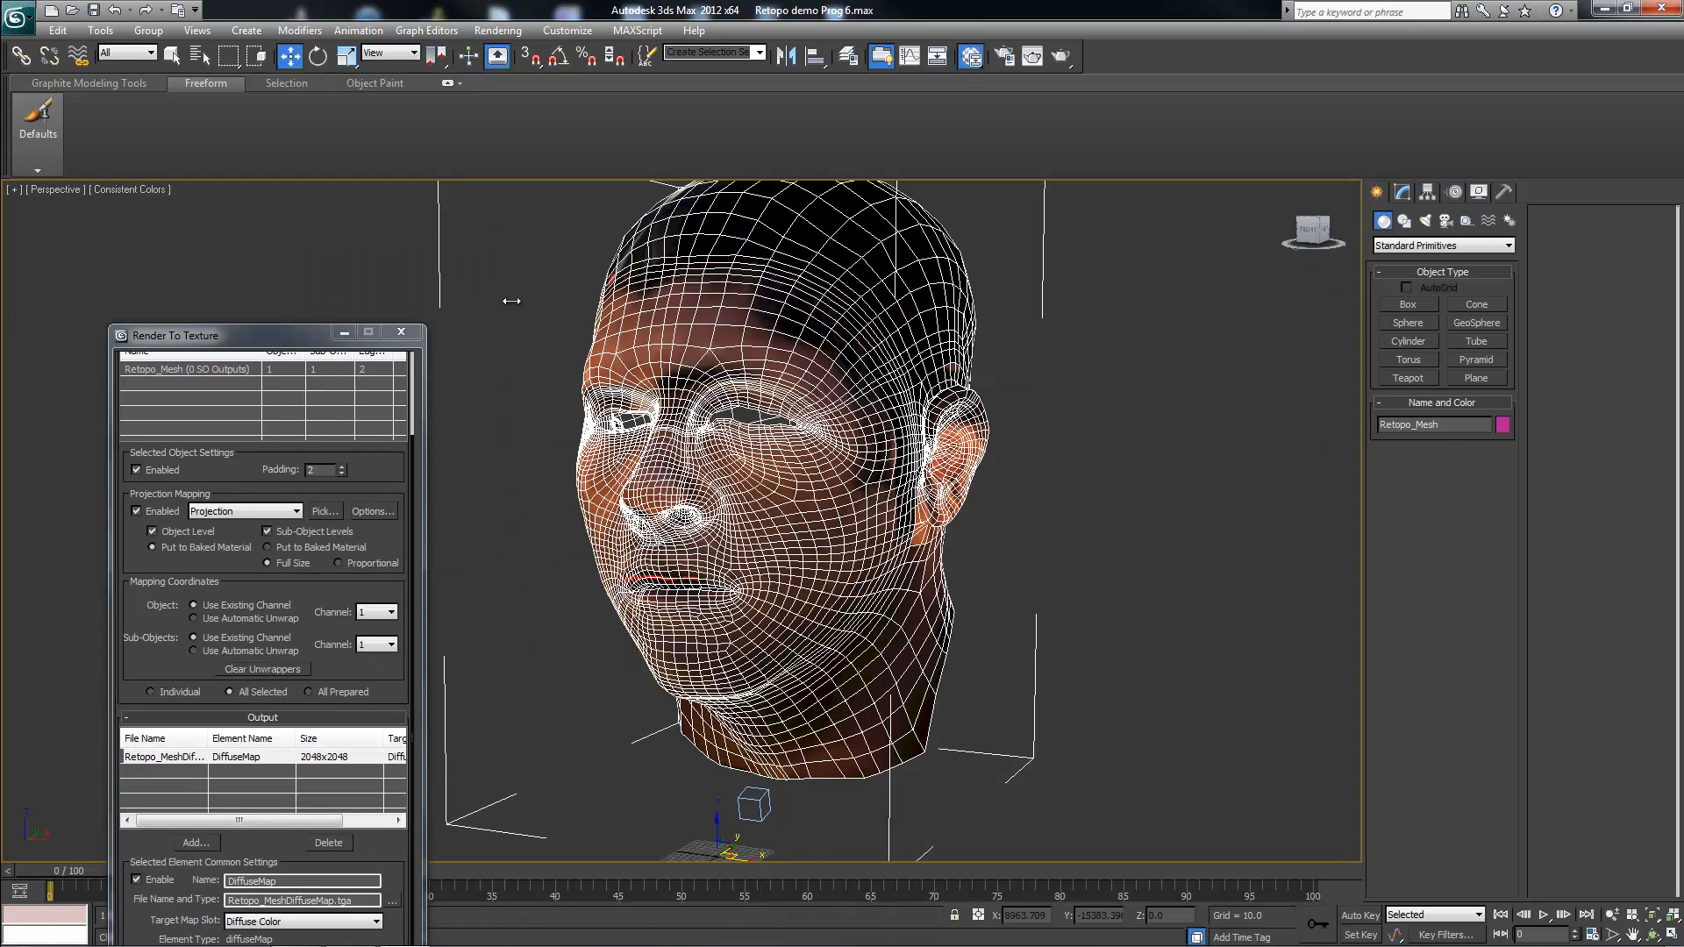
Step: Clear the dialogs from the view, deselect the head mesh and examine its texture from the front and side
{"action": "left_click_drag", "start_coordinate": [362, 338], "coordinate": [2, 275]}
{"action": "middle_click_drag", "start_coordinate": [482, 366], "coordinate": [465, 361], "text": "alt"}
{"action": "left_click", "coordinate": [1191, 411]}
{"action": "middle_click_drag", "start_coordinate": [1191, 410], "coordinate": [624, 580], "text": "alt"}
{"action": "scroll", "coordinate": [734, 586], "scroll_direction": "down", "scroll_amount": 2}
{"action": "scroll", "coordinate": [734, 581], "scroll_direction": "down", "scroll_amount": 2}
{"action": "scroll", "coordinate": [692, 609], "scroll_direction": "up", "scroll_amount": 4}
{"action": "scroll", "coordinate": [738, 584], "scroll_direction": "down", "scroll_amount": 3}
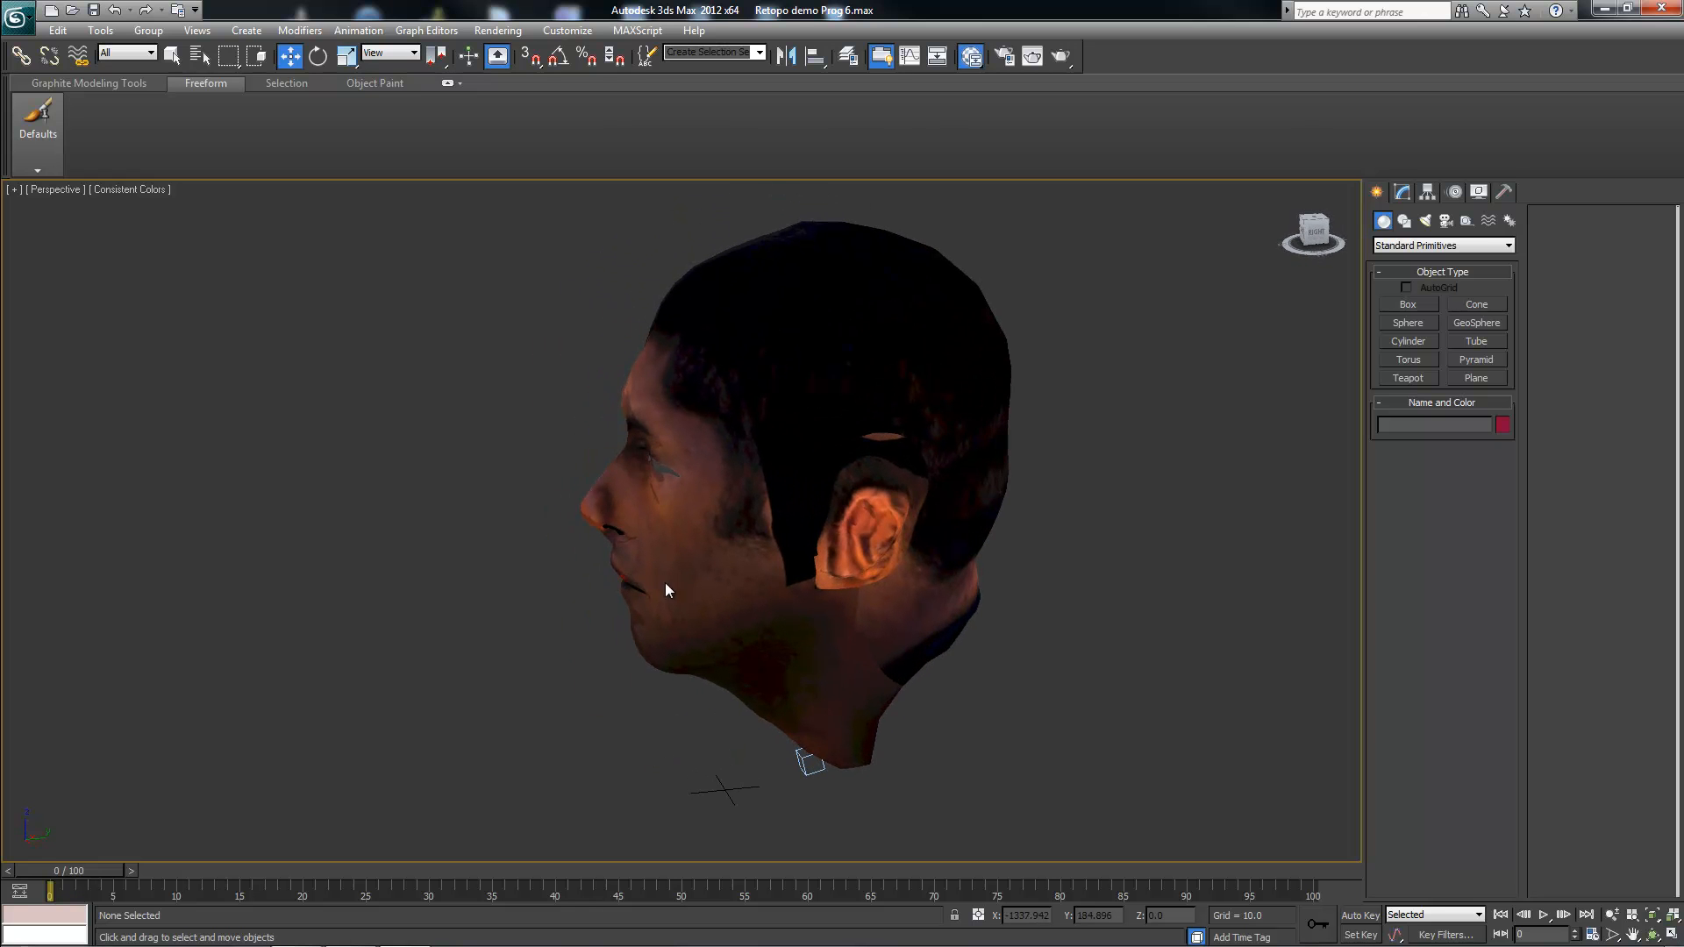
Step: Delete the Retopo MeshDiffuseMap512 image from the images folder while browsing for Map #2's bitmap
{"action": "key", "text": "m"}
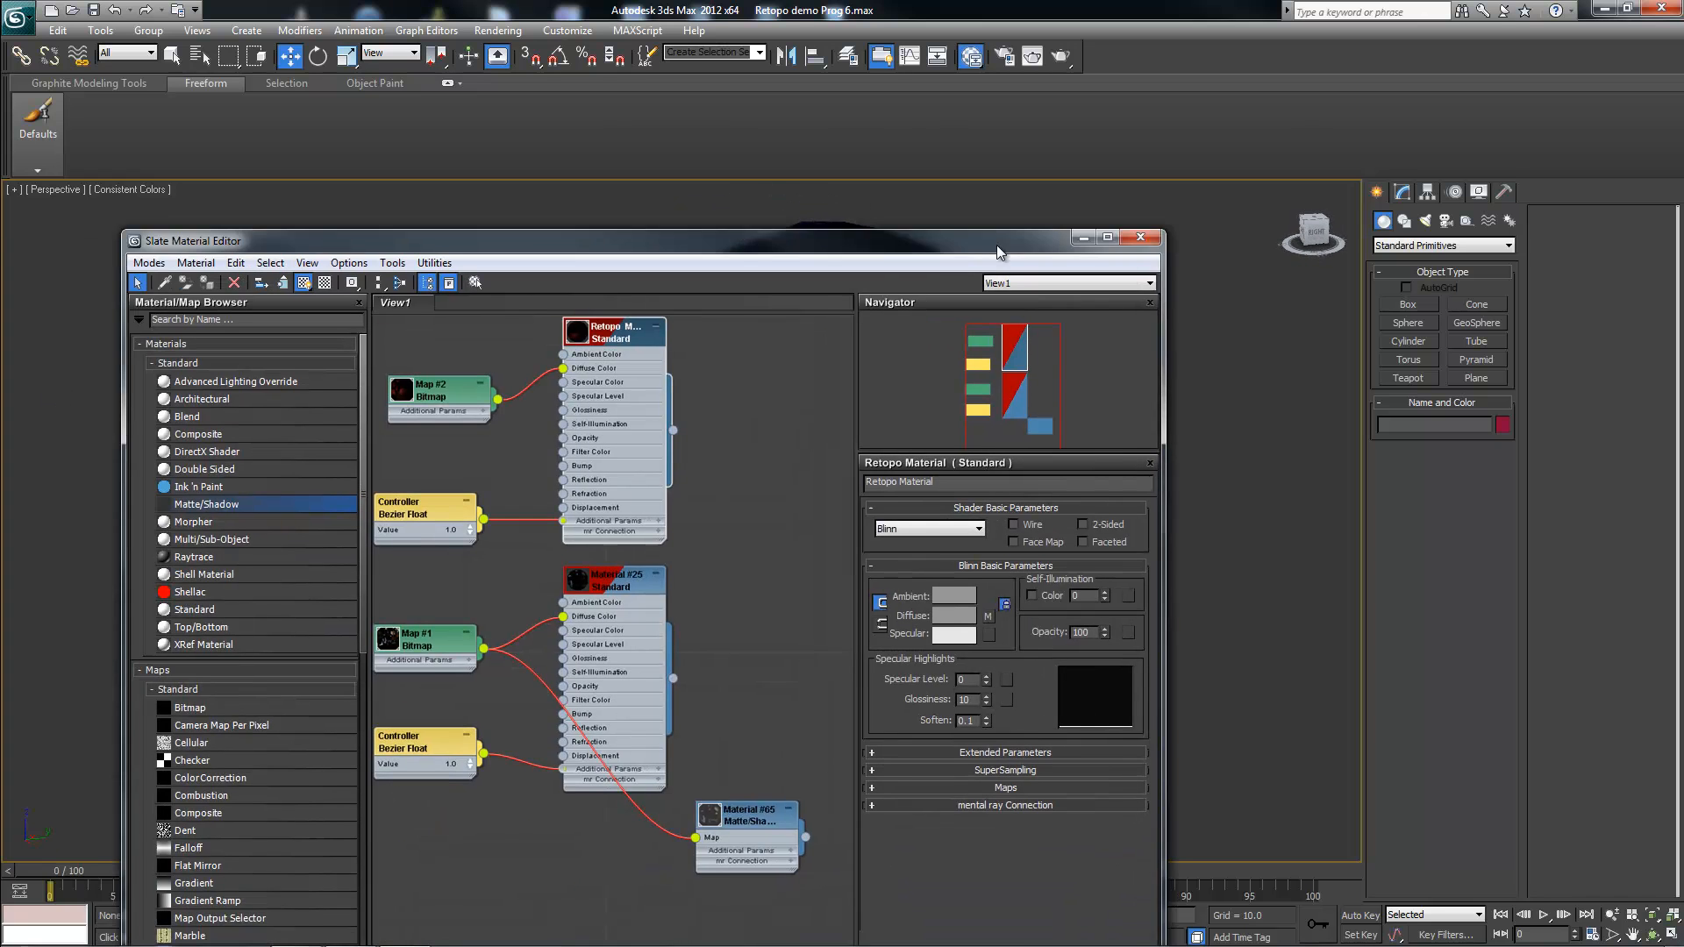
{"action": "left_click_drag", "start_coordinate": [437, 399], "coordinate": [430, 392]}
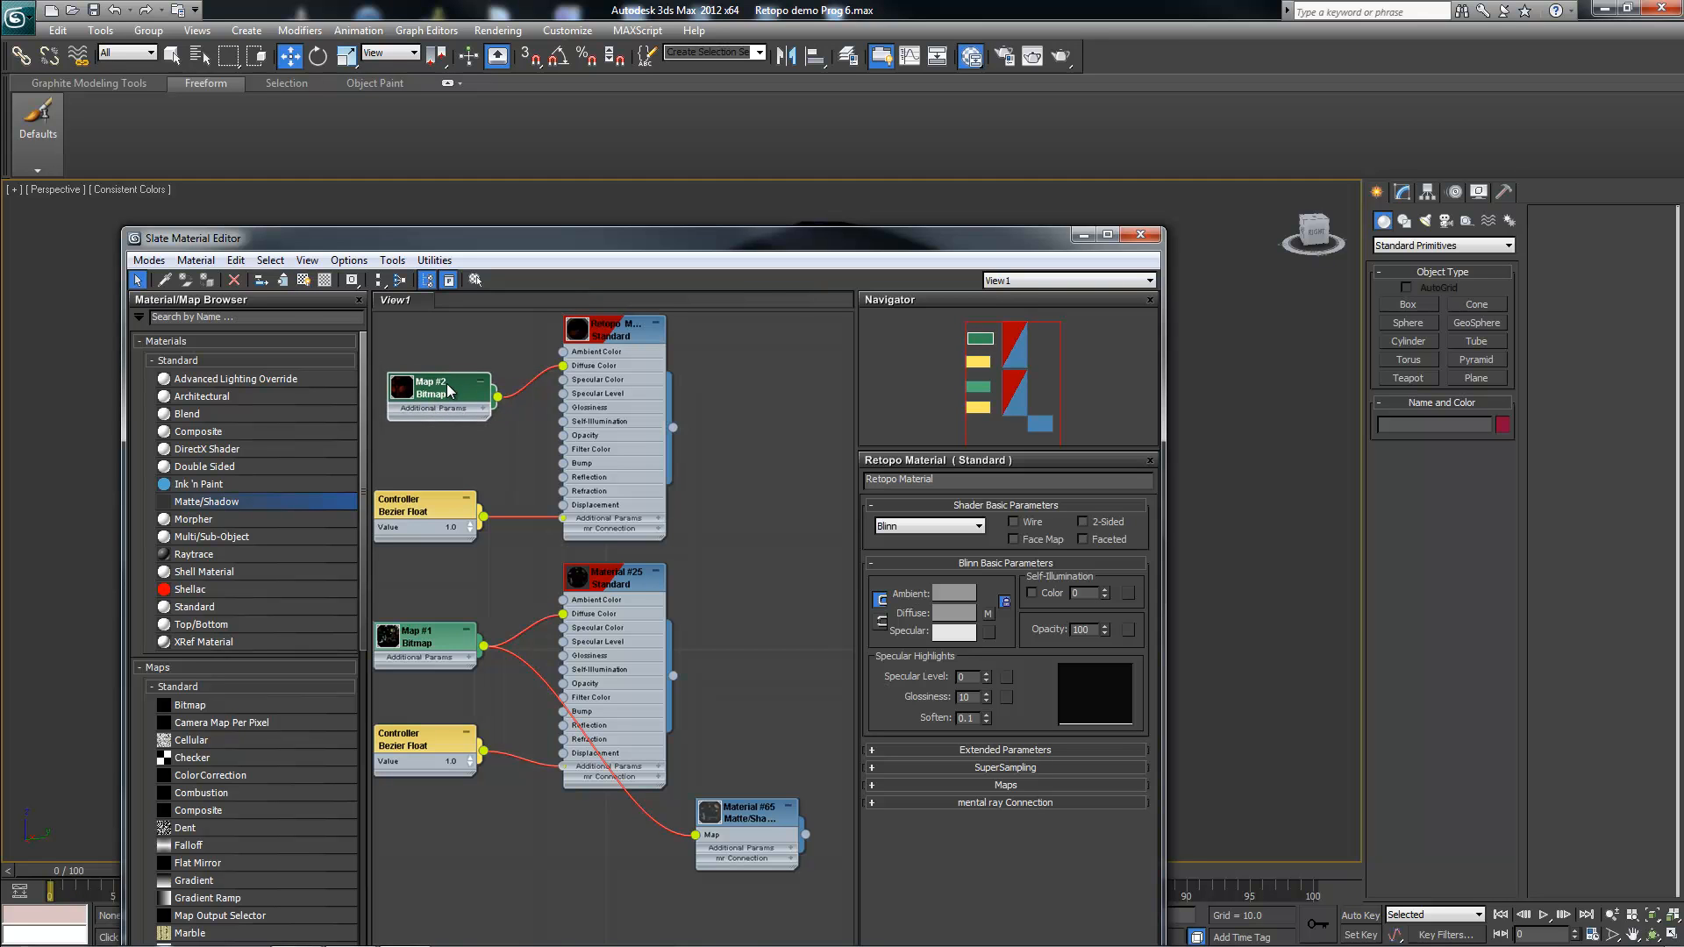
{"action": "double_click", "coordinate": [449, 391]}
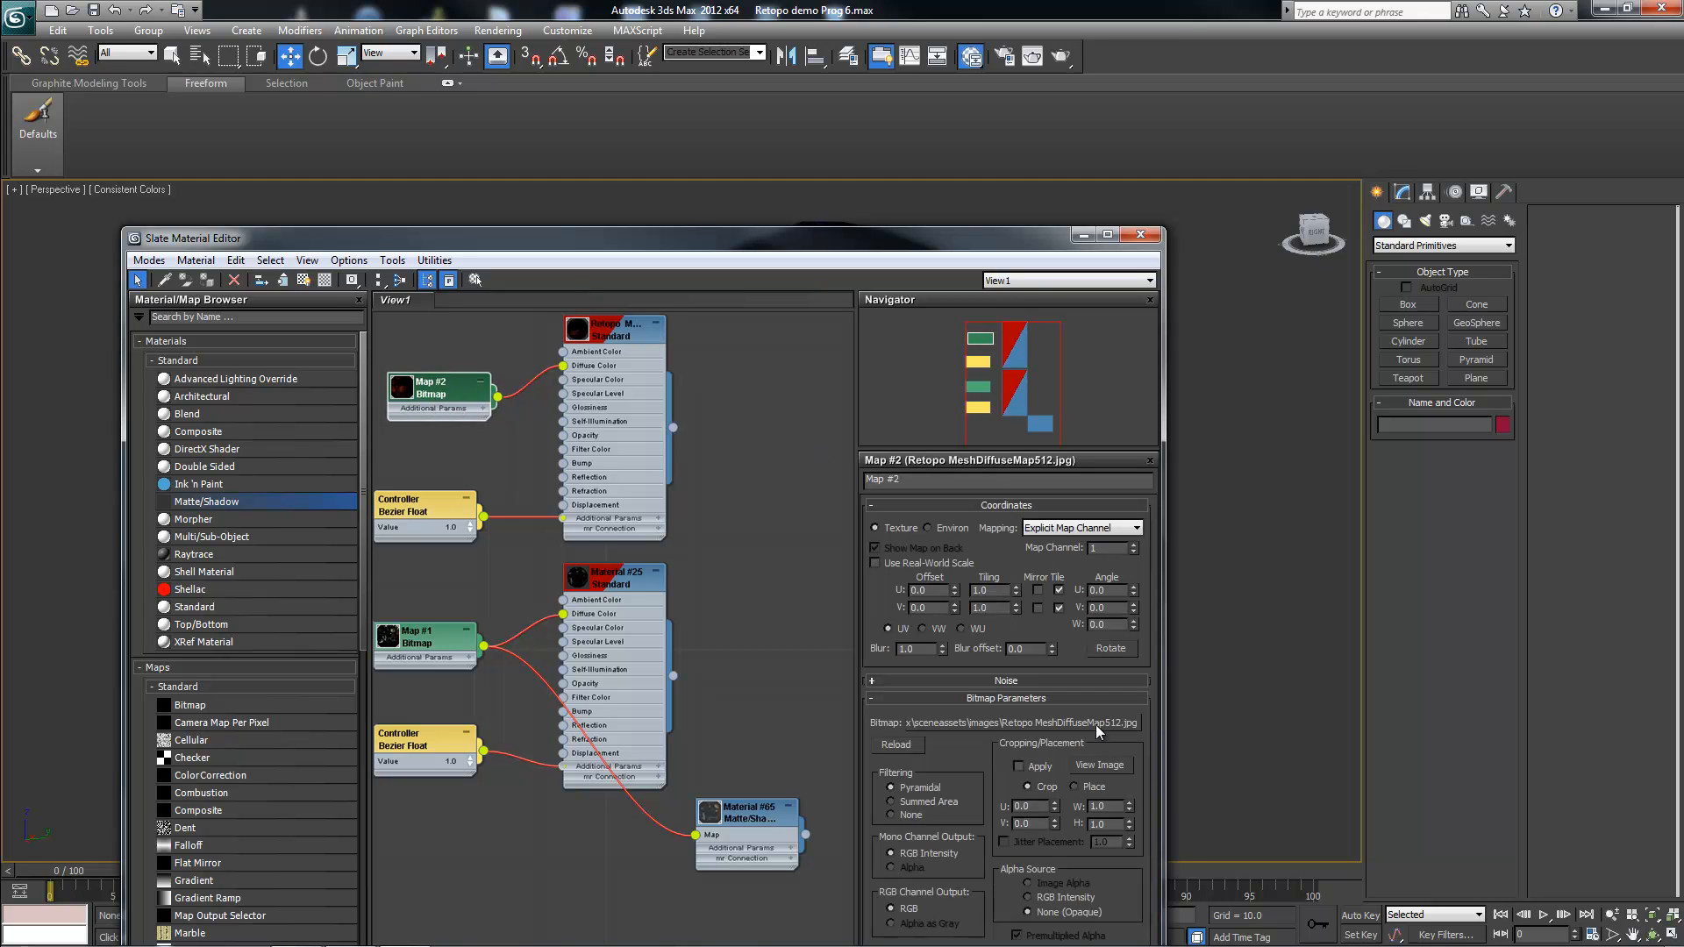
{"action": "left_click", "coordinate": [1068, 725]}
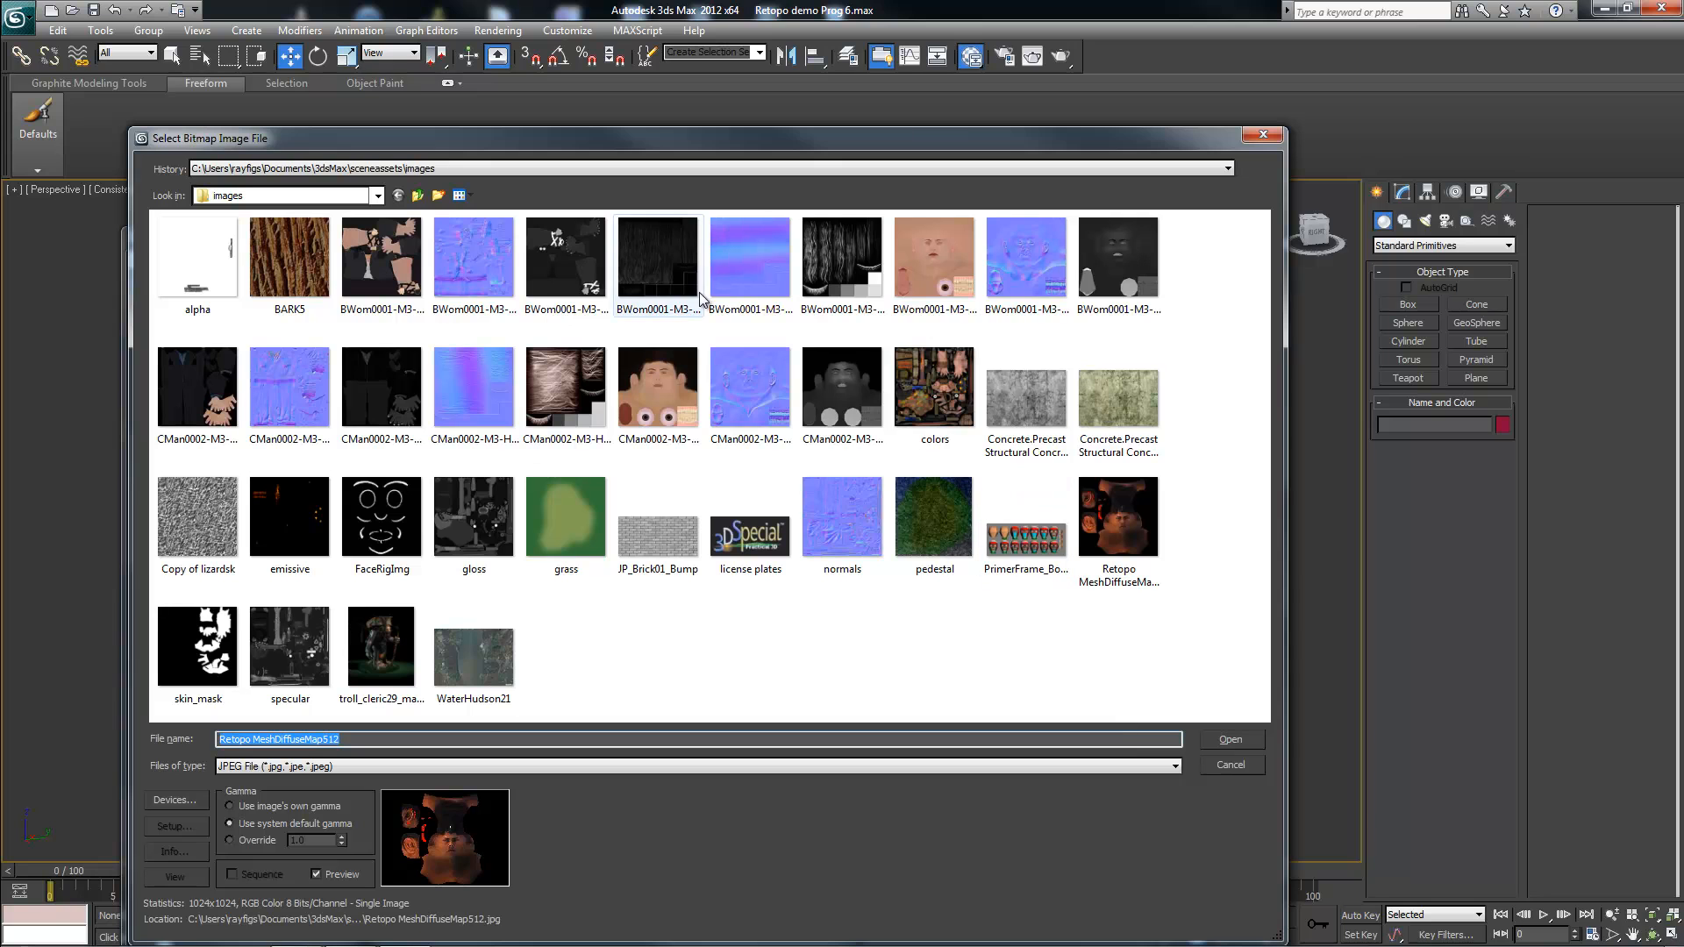
{"action": "left_click", "coordinate": [752, 661]}
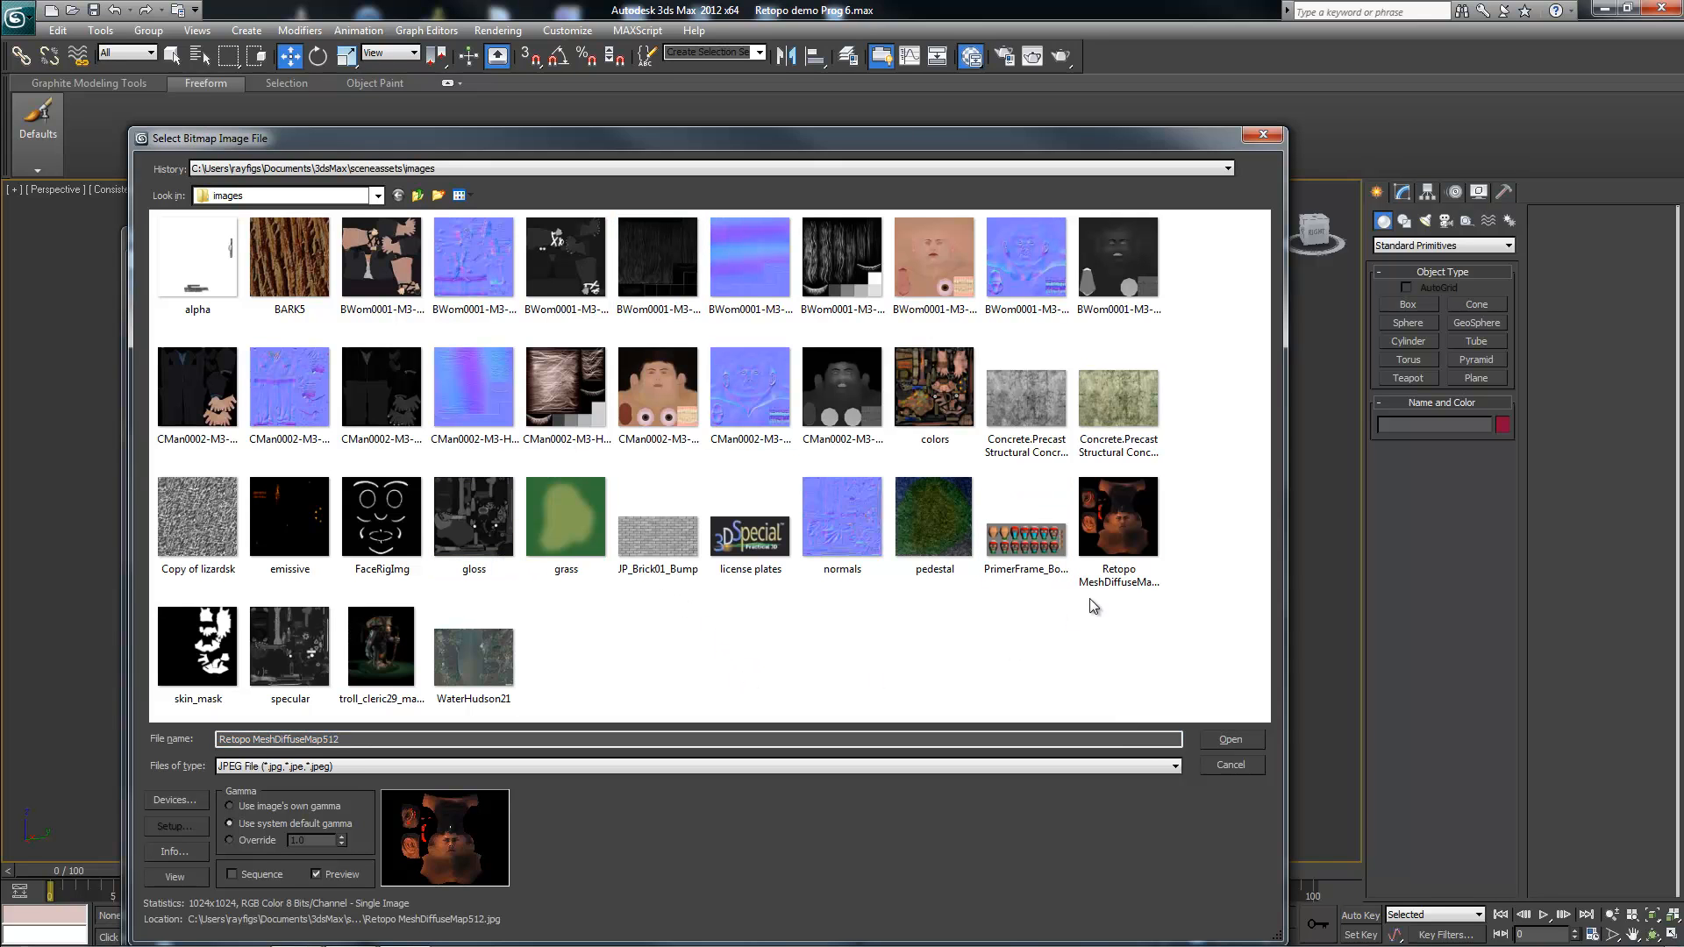
{"action": "left_click", "coordinate": [1123, 536]}
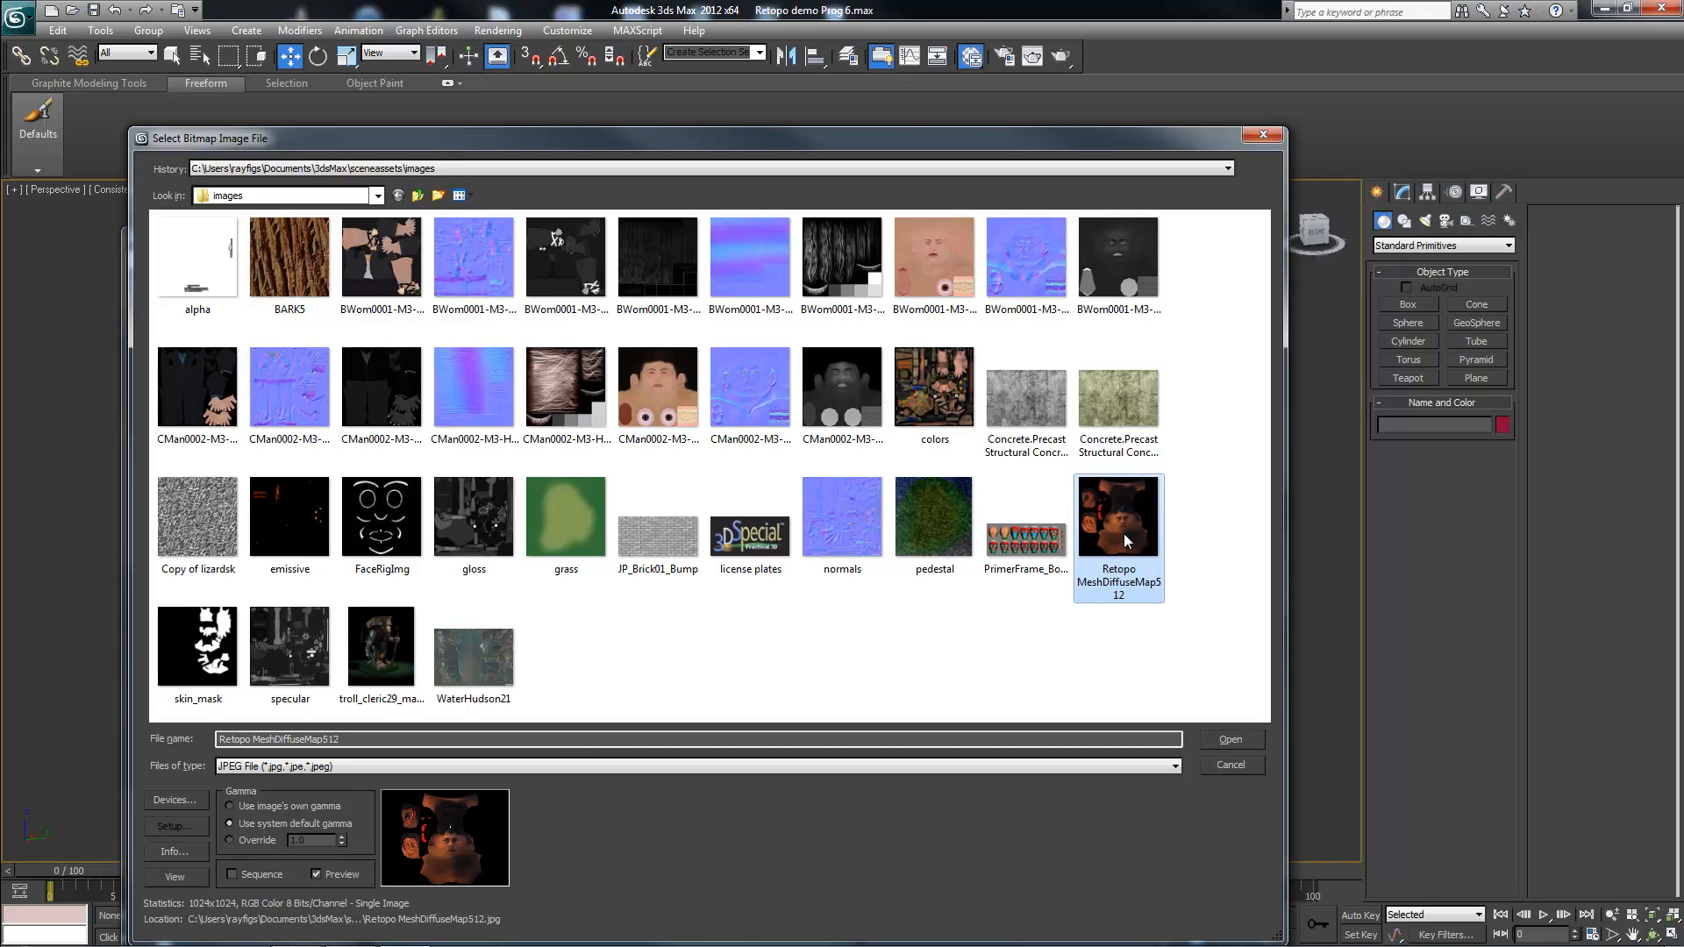
{"action": "key", "text": "Delete"}
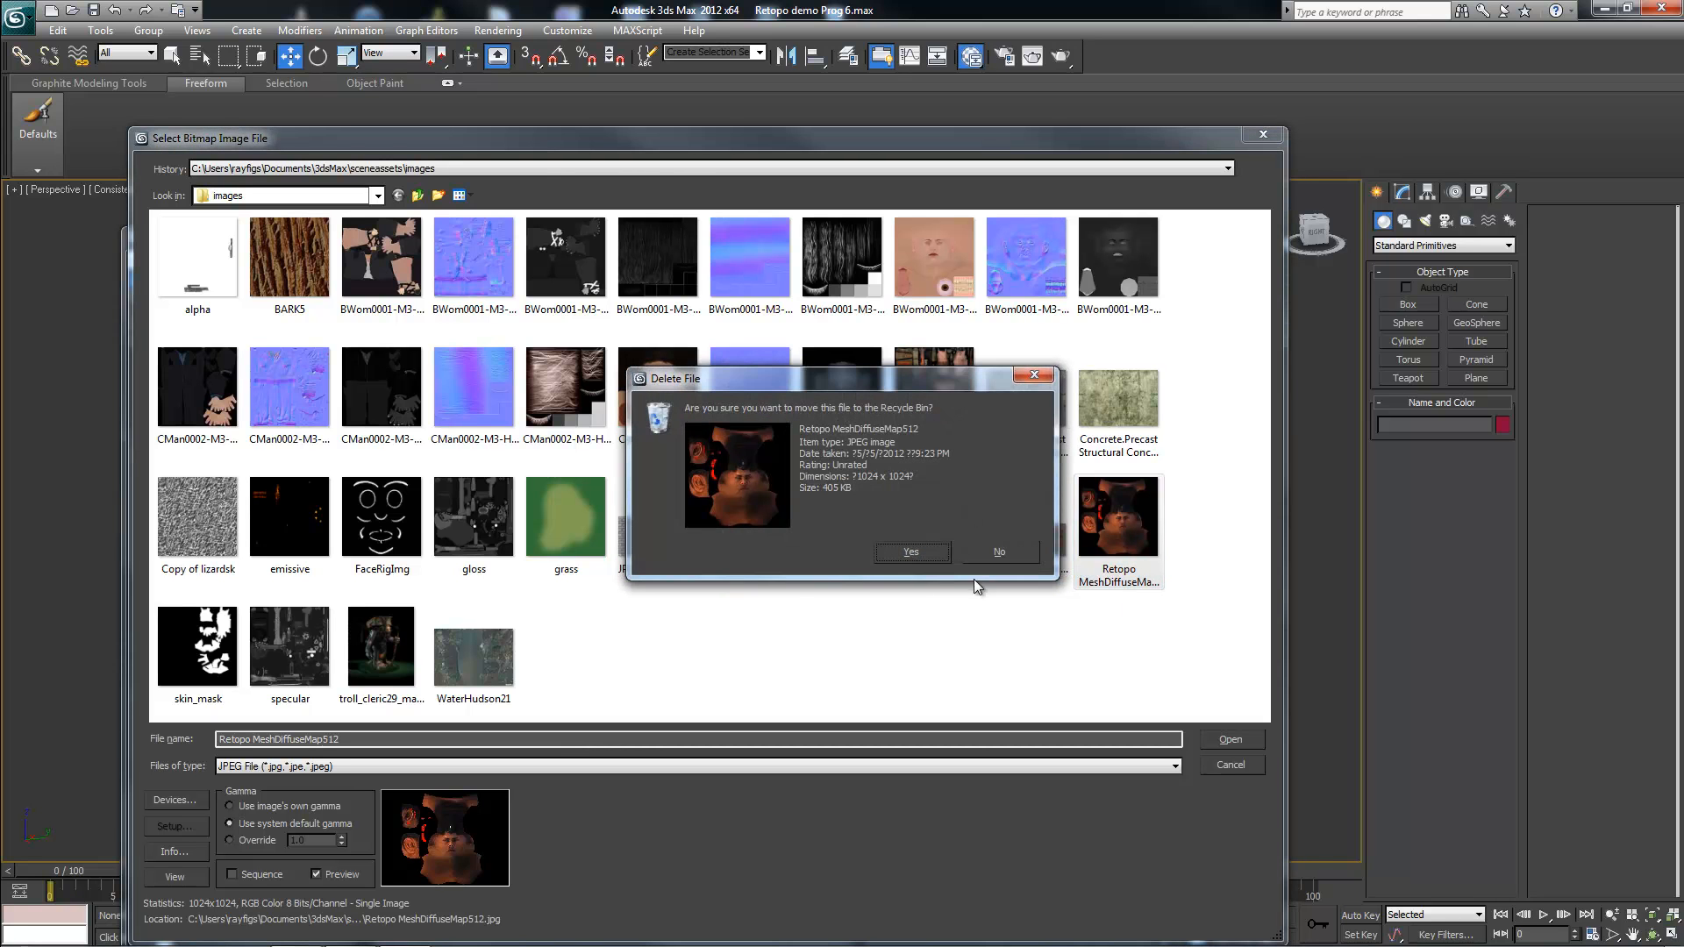
{"action": "left_click", "coordinate": [909, 552]}
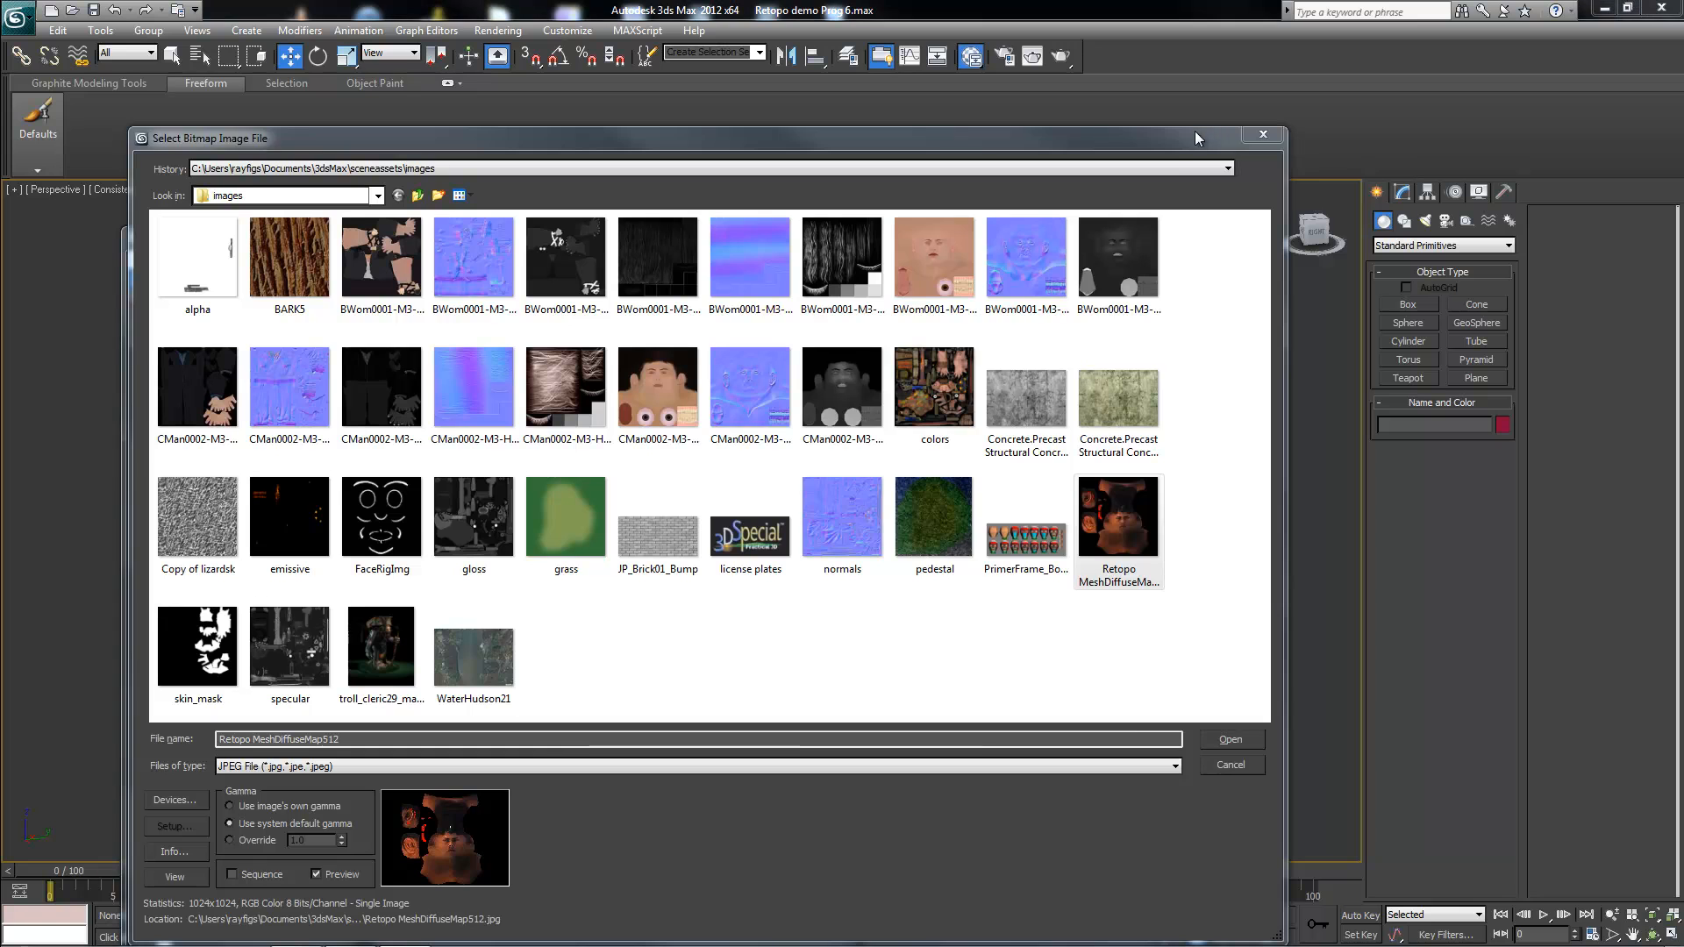
Step: Load troll_cleric29_max2010.jpg as Map #2's bitmap and move the Slate Material Editor off the head
{"action": "key", "text": "Return"}
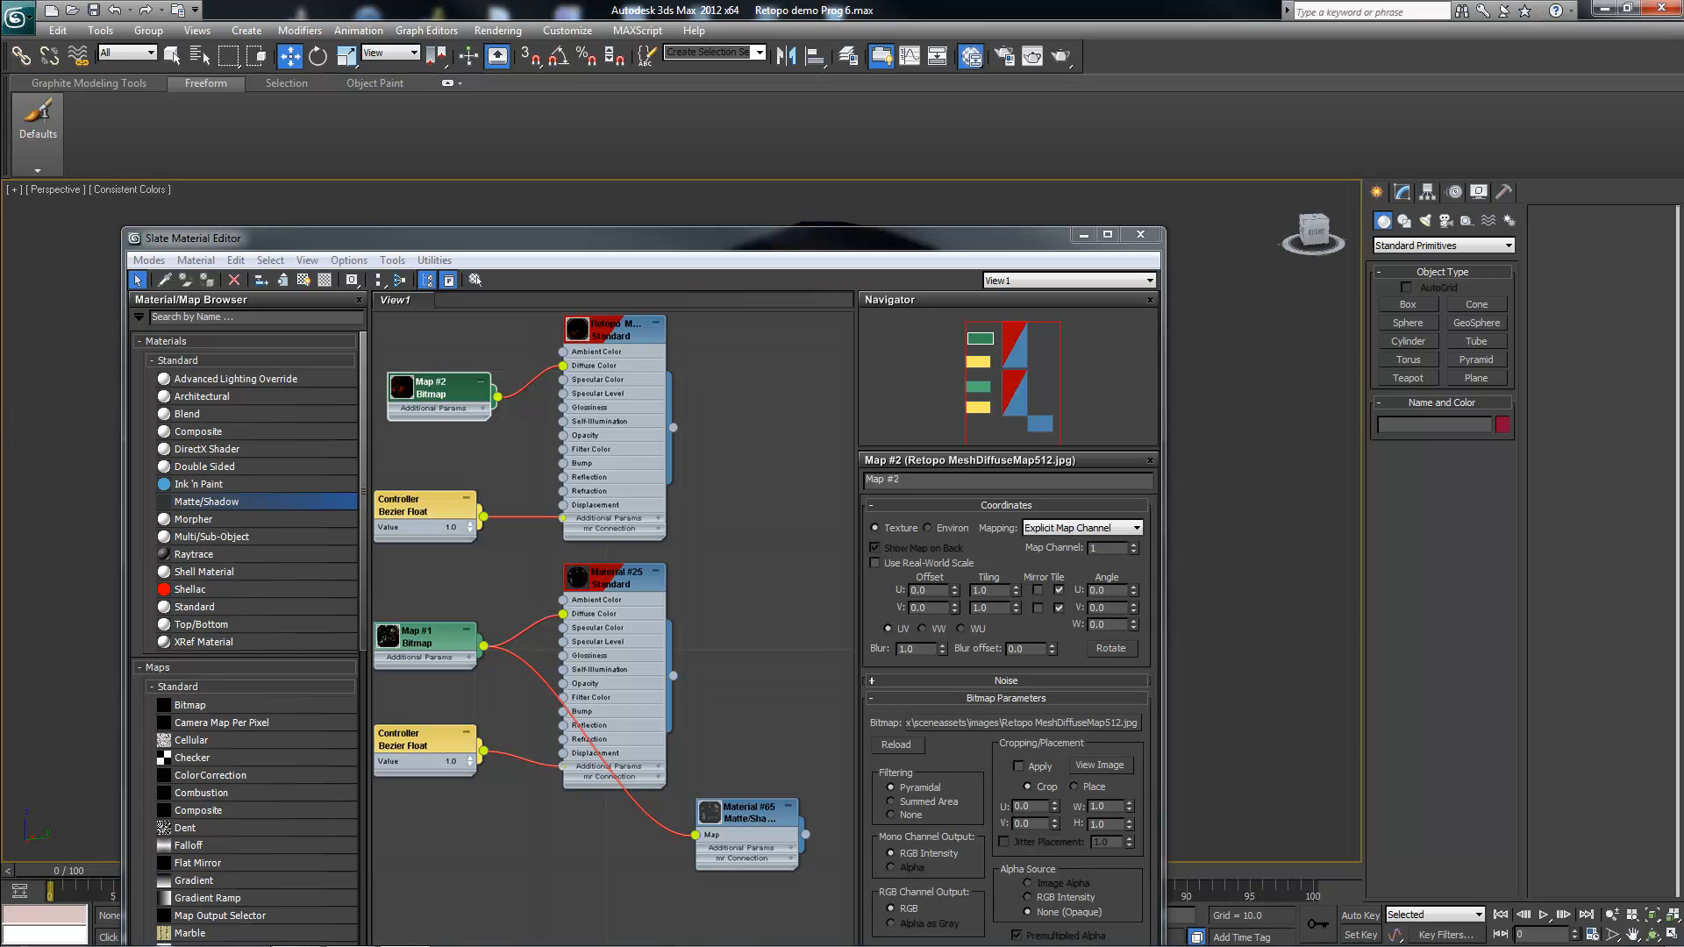
{"action": "key", "text": "ctrl+z"}
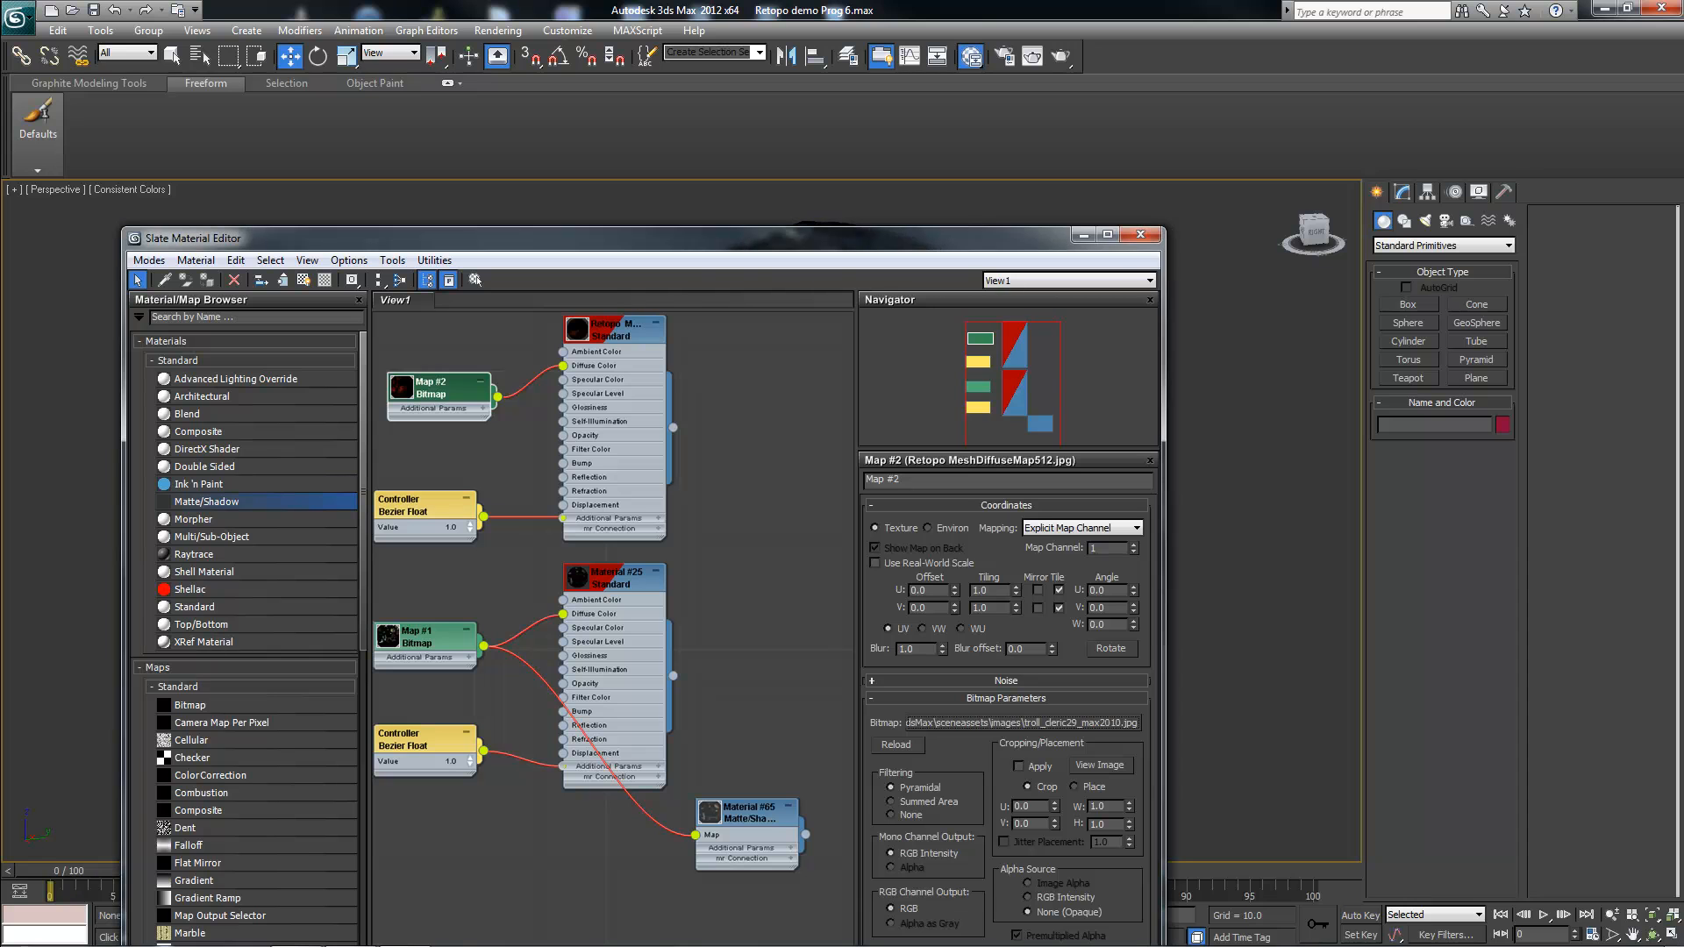
{"action": "left_click", "coordinate": [746, 368]}
{"action": "left_click_drag", "start_coordinate": [768, 236], "coordinate": [1293, 166]}
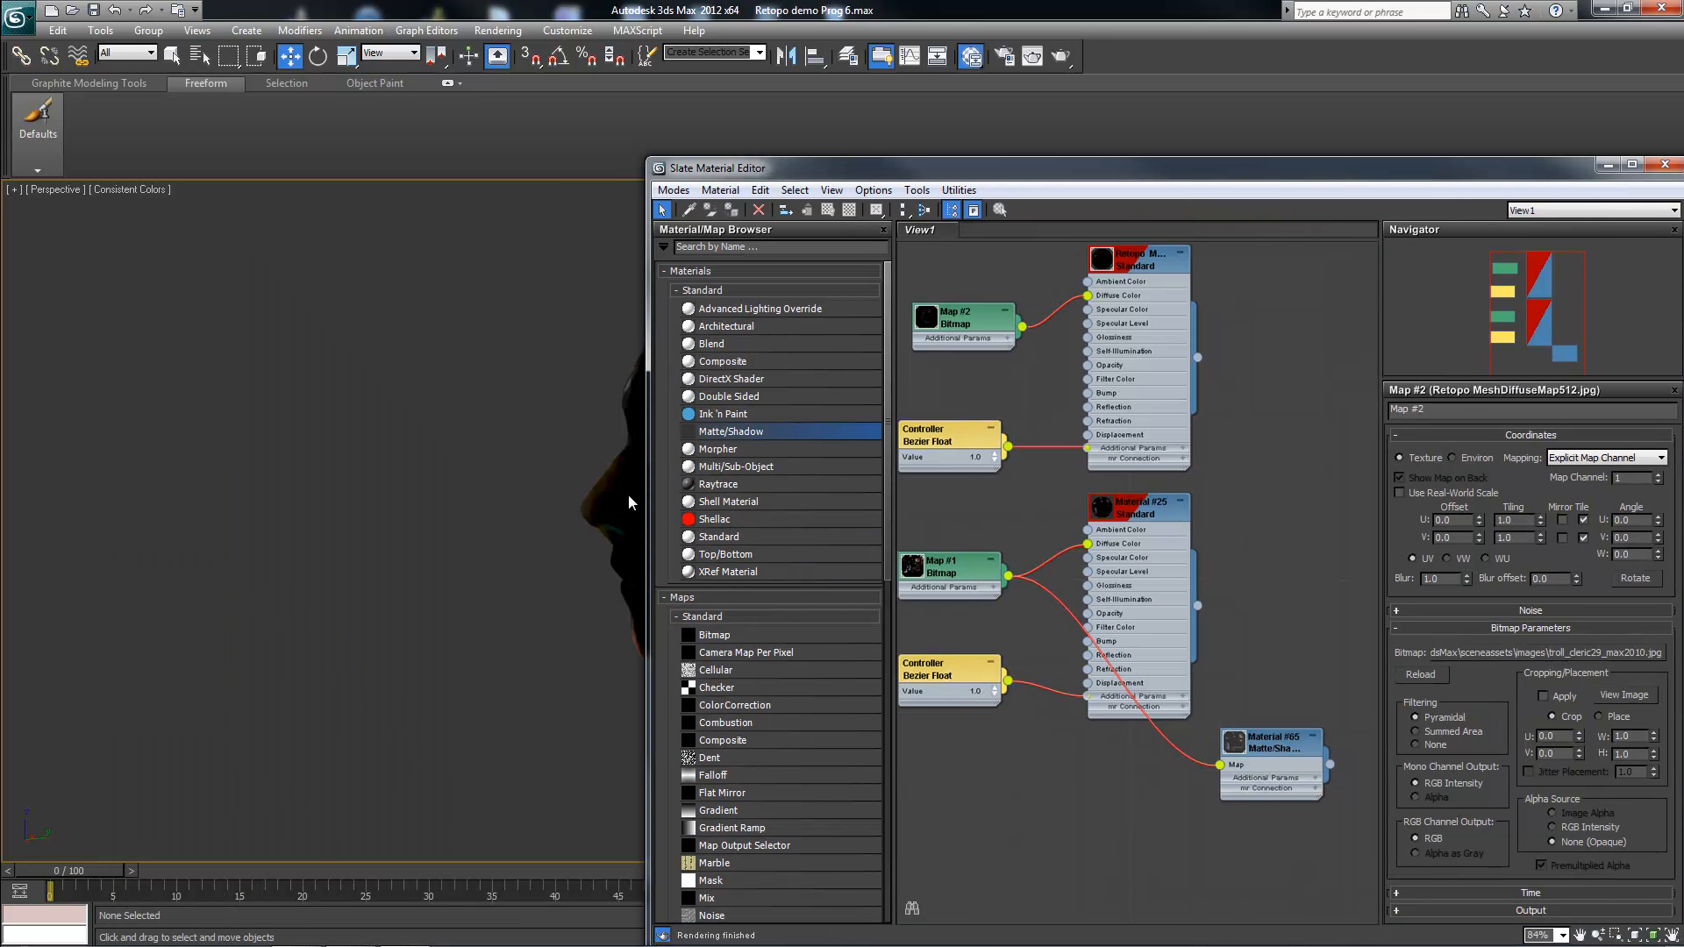
Step: Select the head mesh and open the Render To Texture settings for it
{"action": "left_click", "coordinate": [596, 530]}
{"action": "key", "text": "q"}
{"action": "key", "text": "0"}
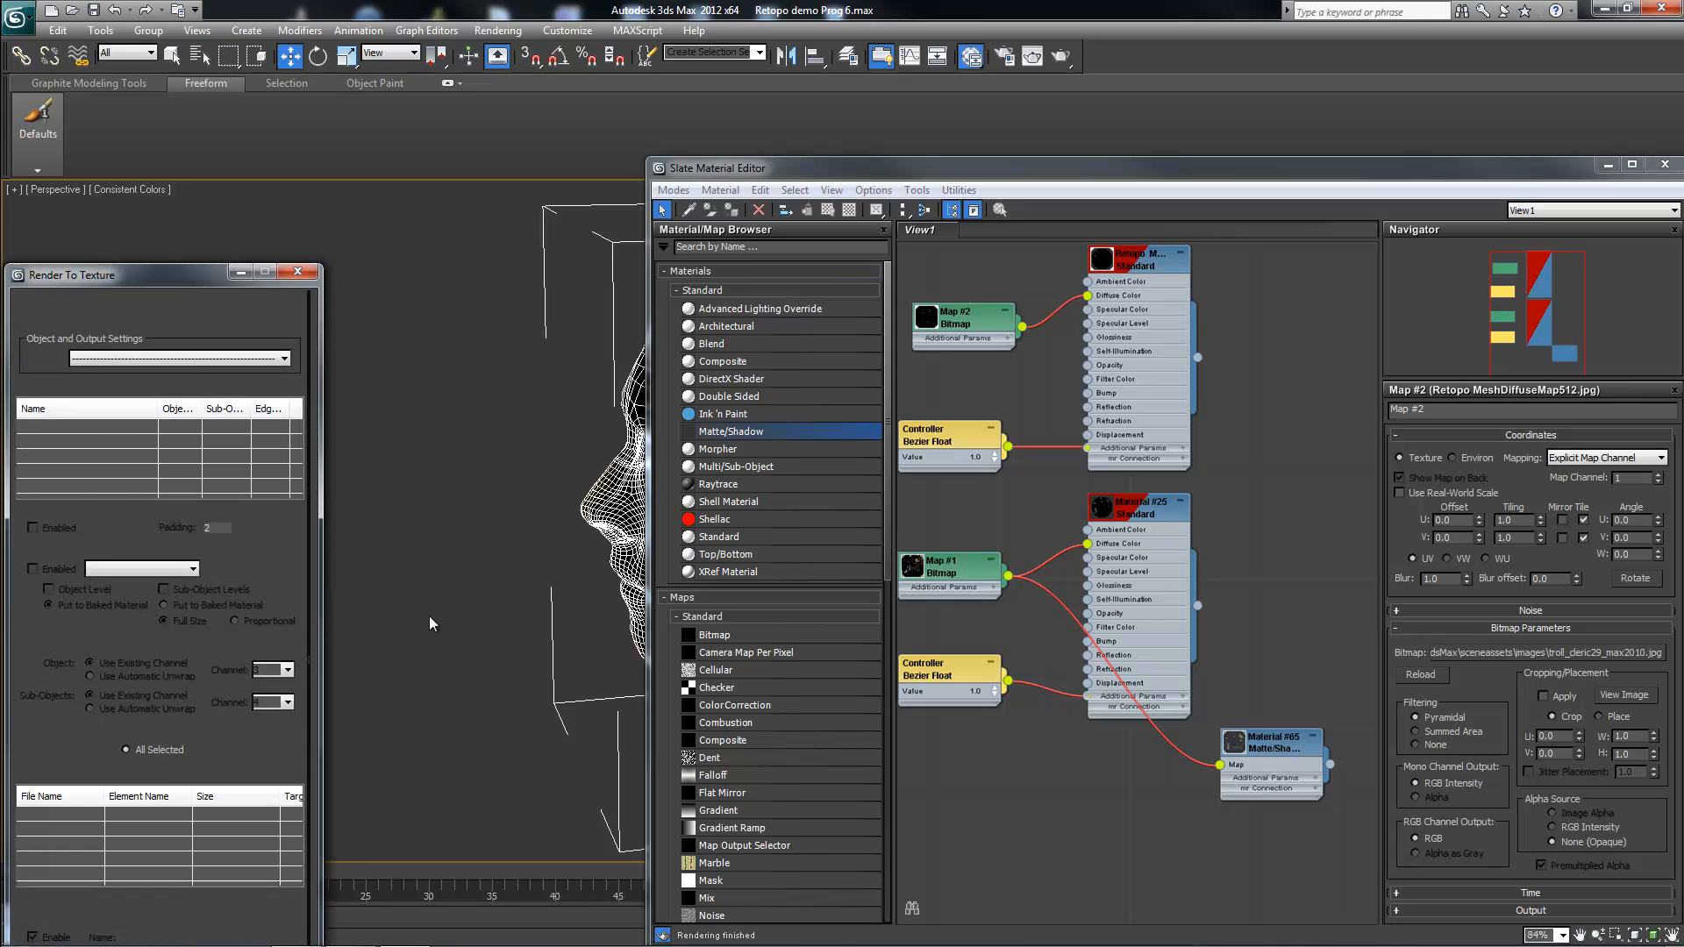
{"action": "left_click_drag", "start_coordinate": [175, 275], "coordinate": [359, 132]}
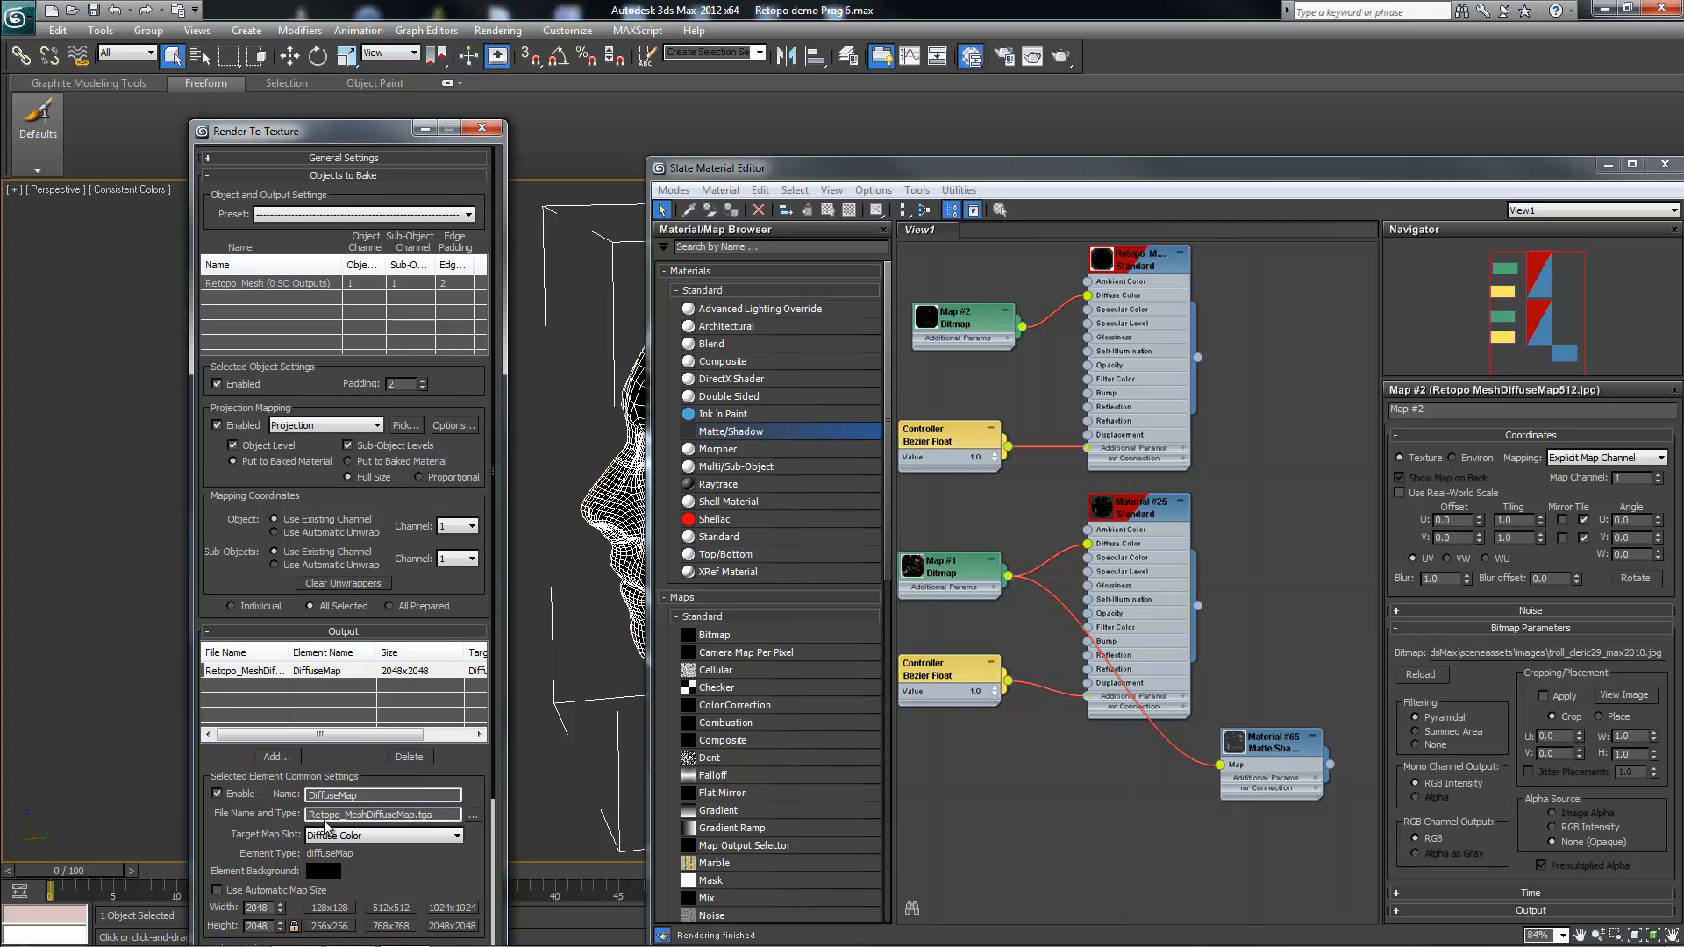
Step: Preview the existing Targa images in the DiffuseMap output file browser and leave the file name as it is
{"action": "left_click_drag", "start_coordinate": [317, 814], "coordinate": [427, 814]}
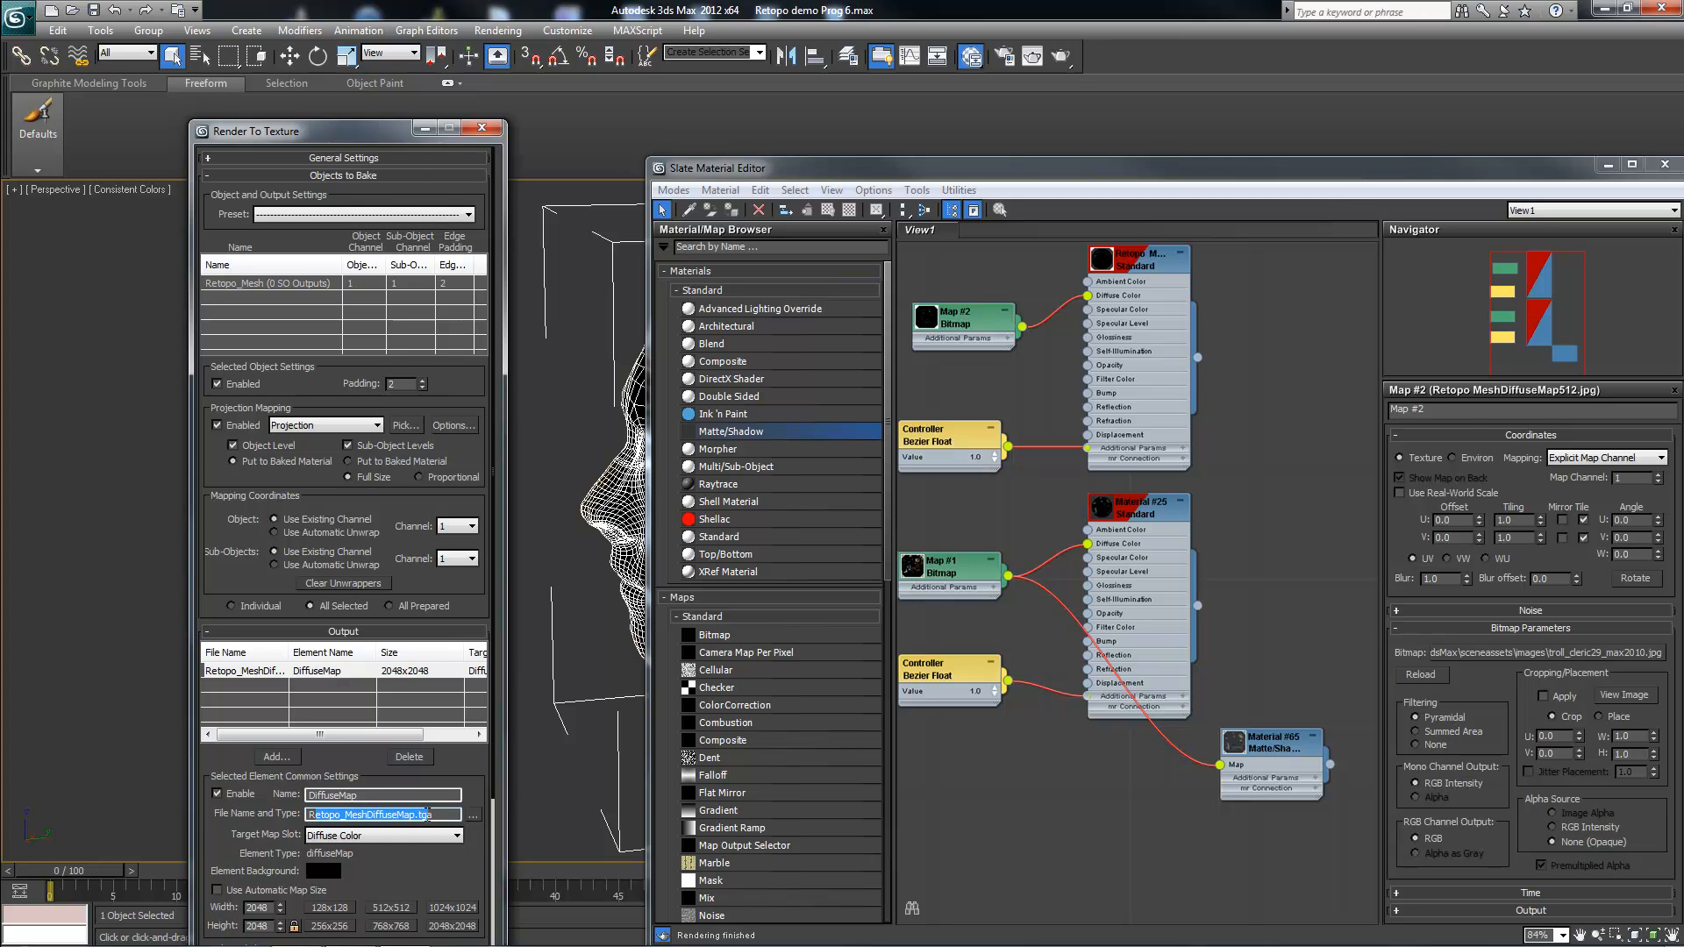
{"action": "left_click", "coordinate": [477, 817]}
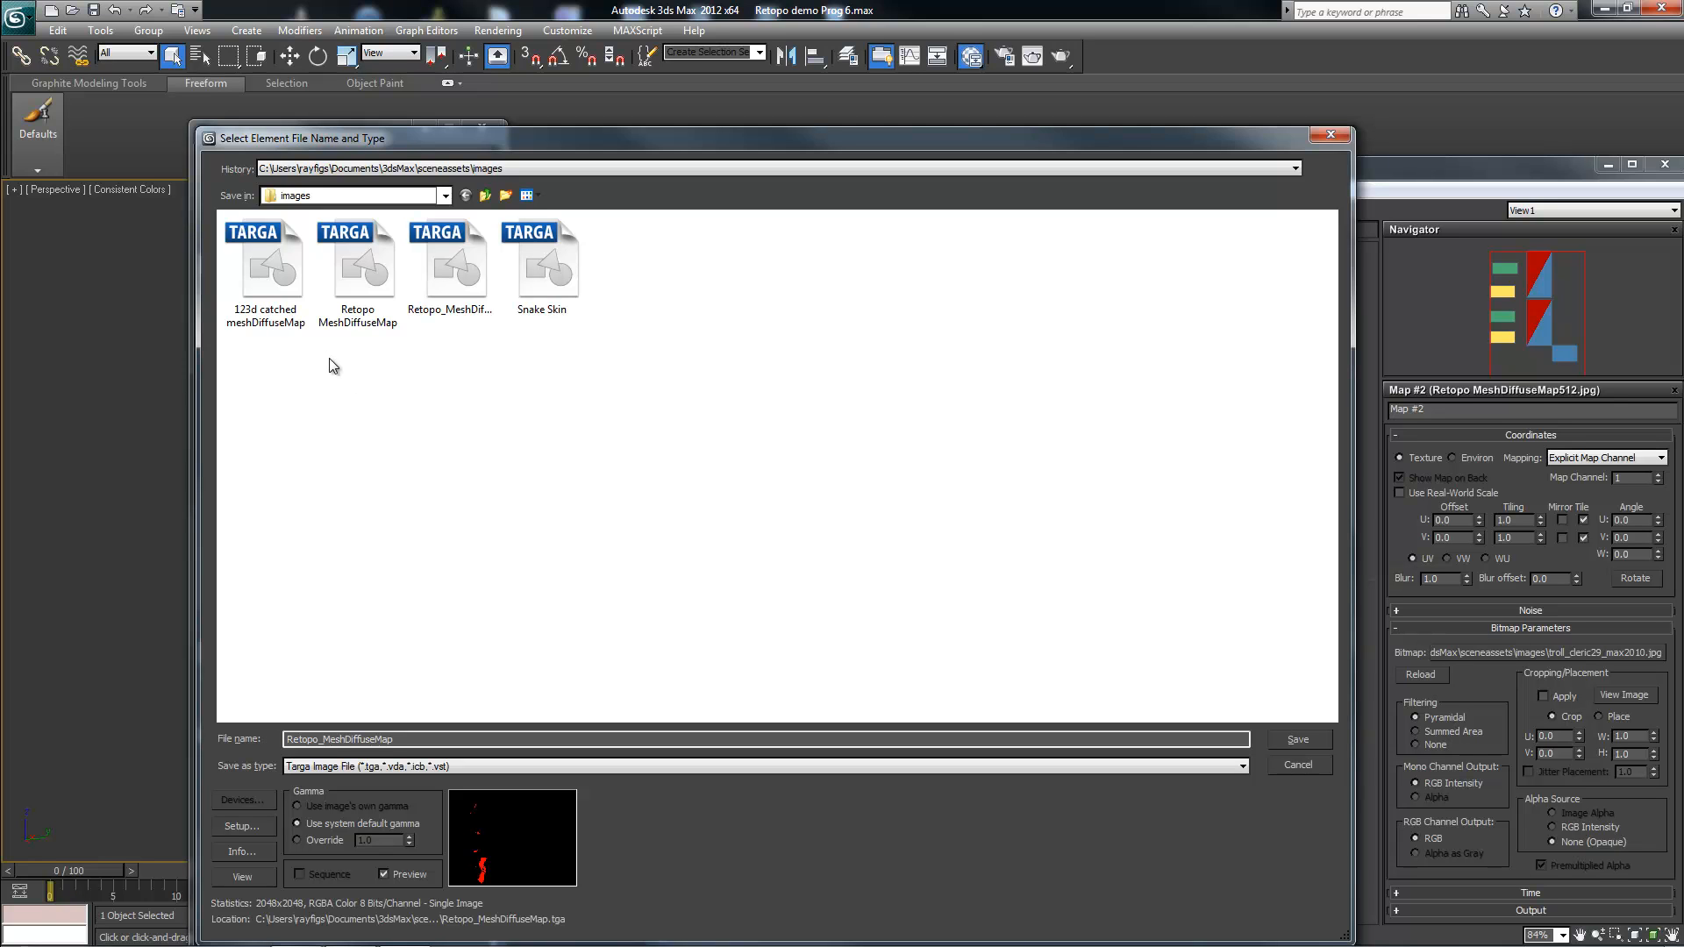
{"action": "left_click", "coordinate": [294, 326]}
{"action": "left_click", "coordinate": [384, 272]}
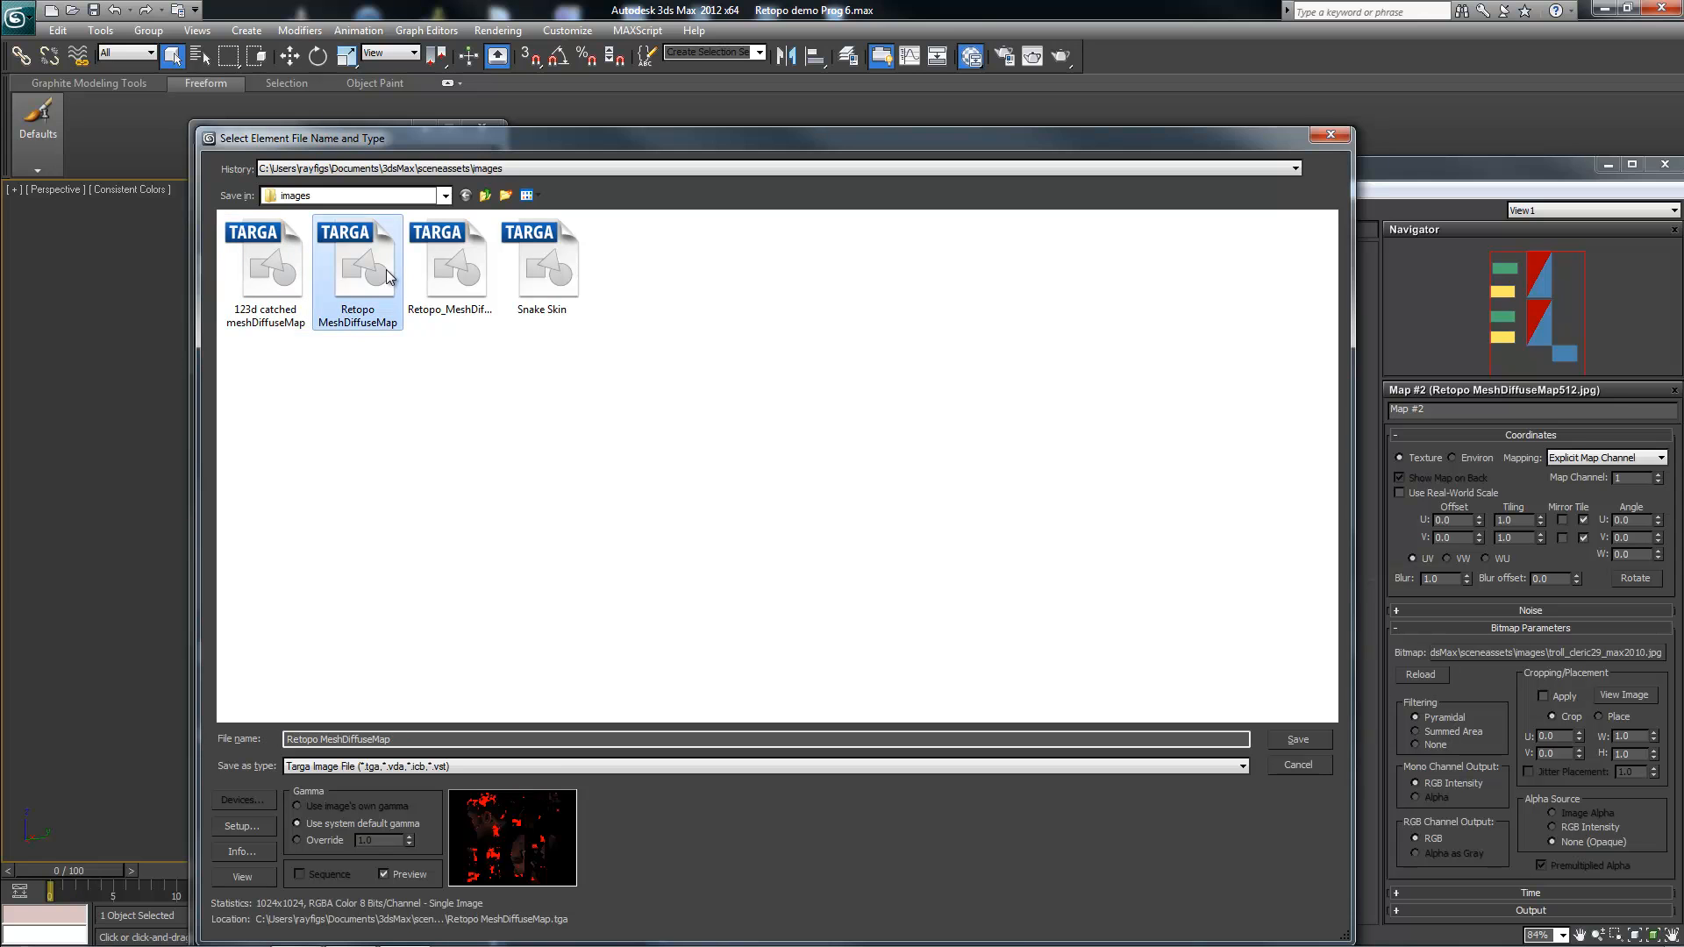
{"action": "left_click", "coordinate": [470, 266]}
{"action": "left_click", "coordinate": [544, 263]}
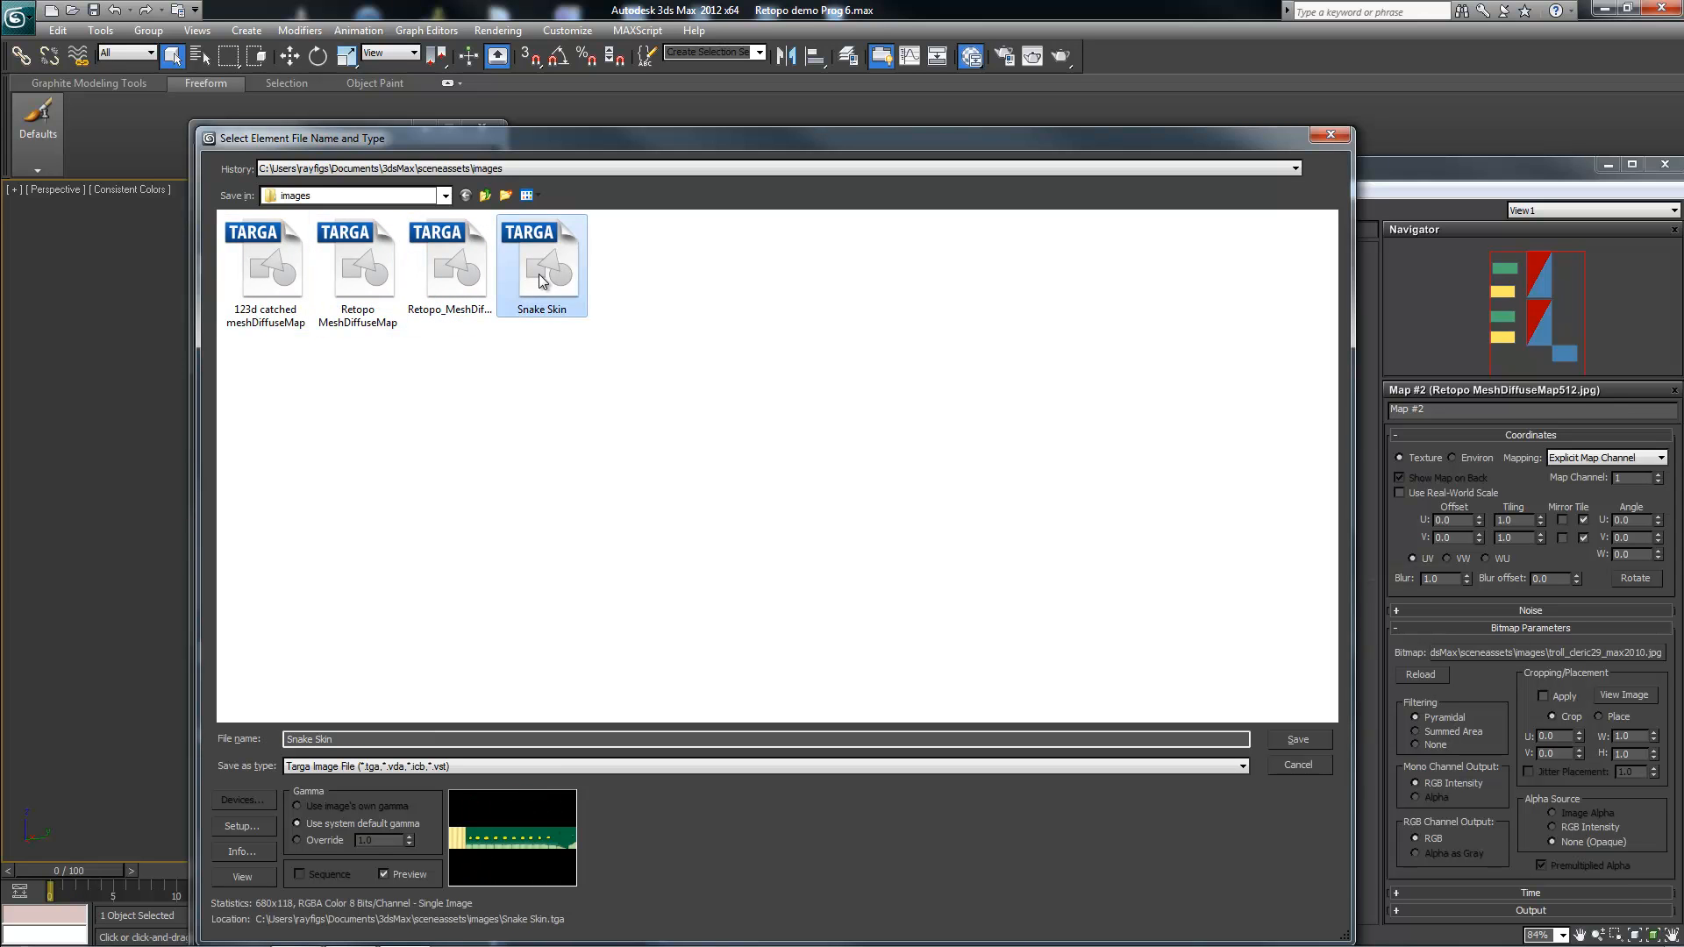
{"action": "left_click", "coordinate": [1347, 134]}
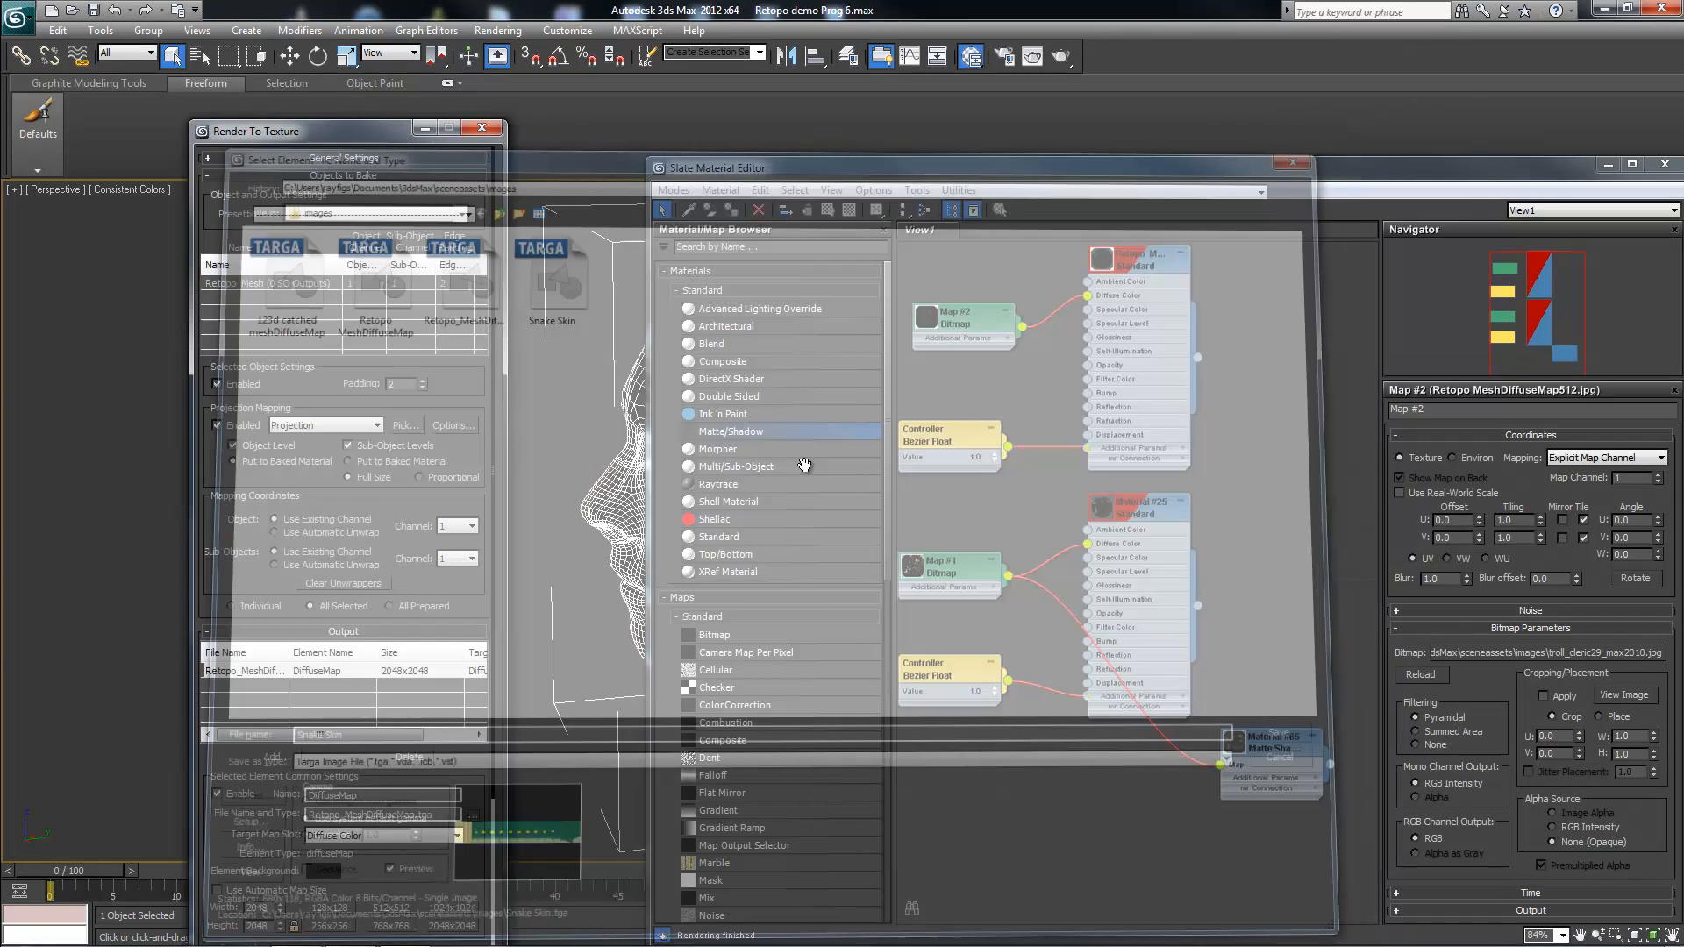
Step: Render the head mesh's DiffuseMap at 2048x2048, overwriting Retopo_MeshDiffuseMap.tga, and dismiss the message
{"action": "left_click_drag", "start_coordinate": [324, 143], "coordinate": [390, 27]}
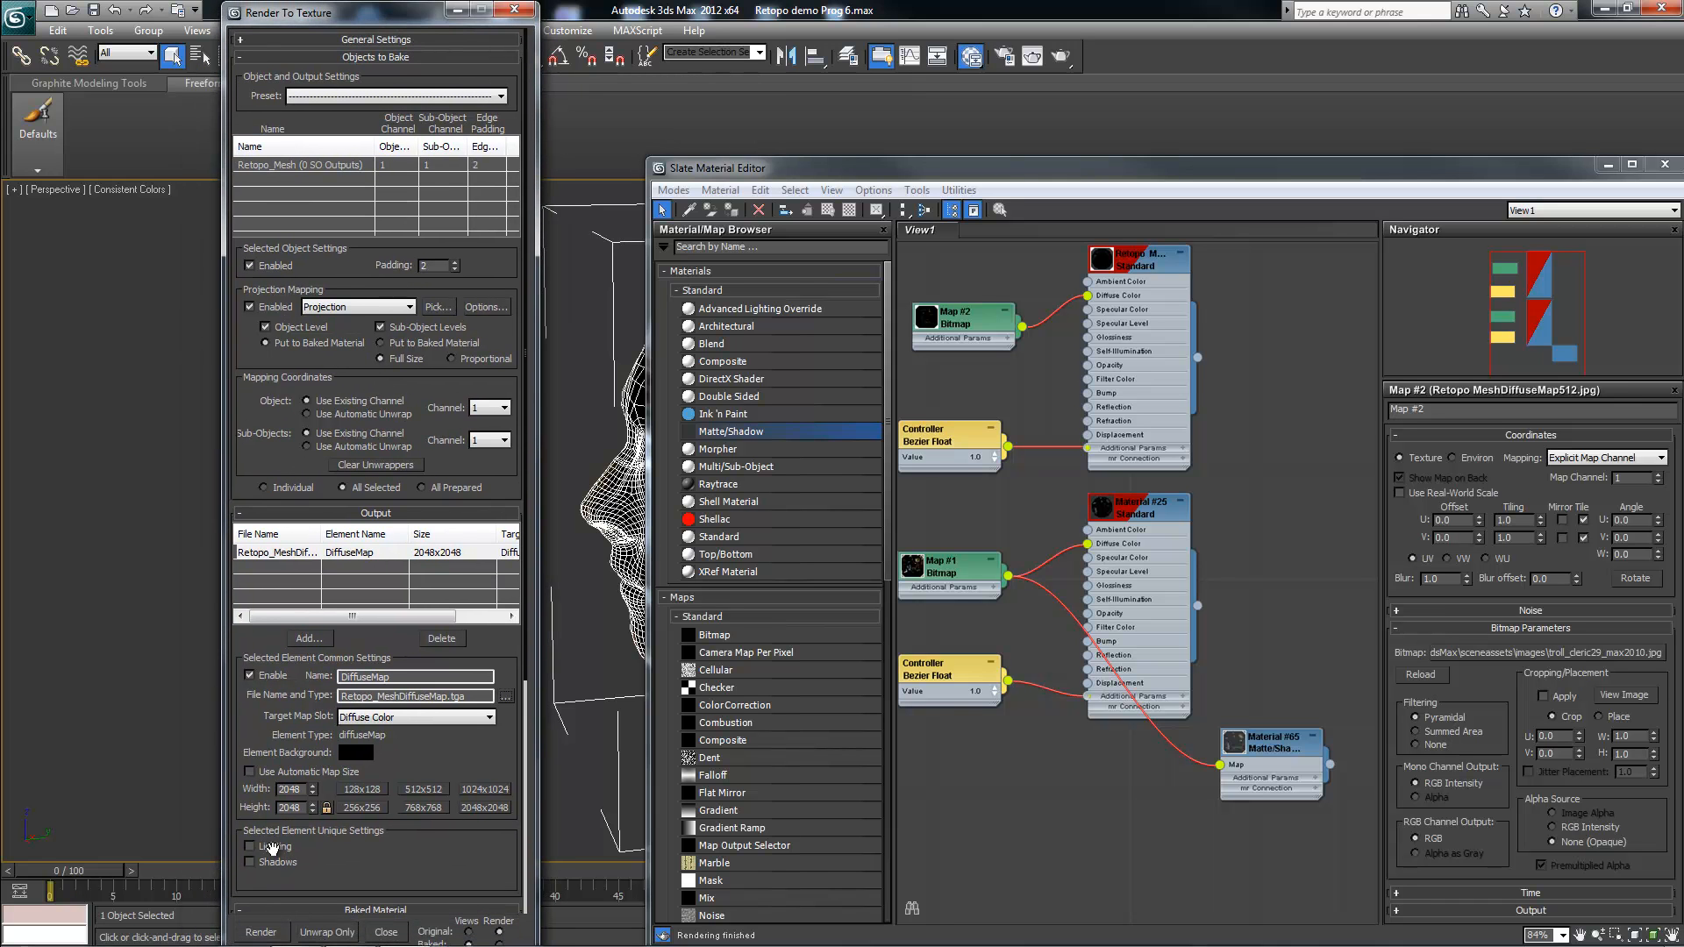
{"action": "left_click", "coordinate": [263, 931]}
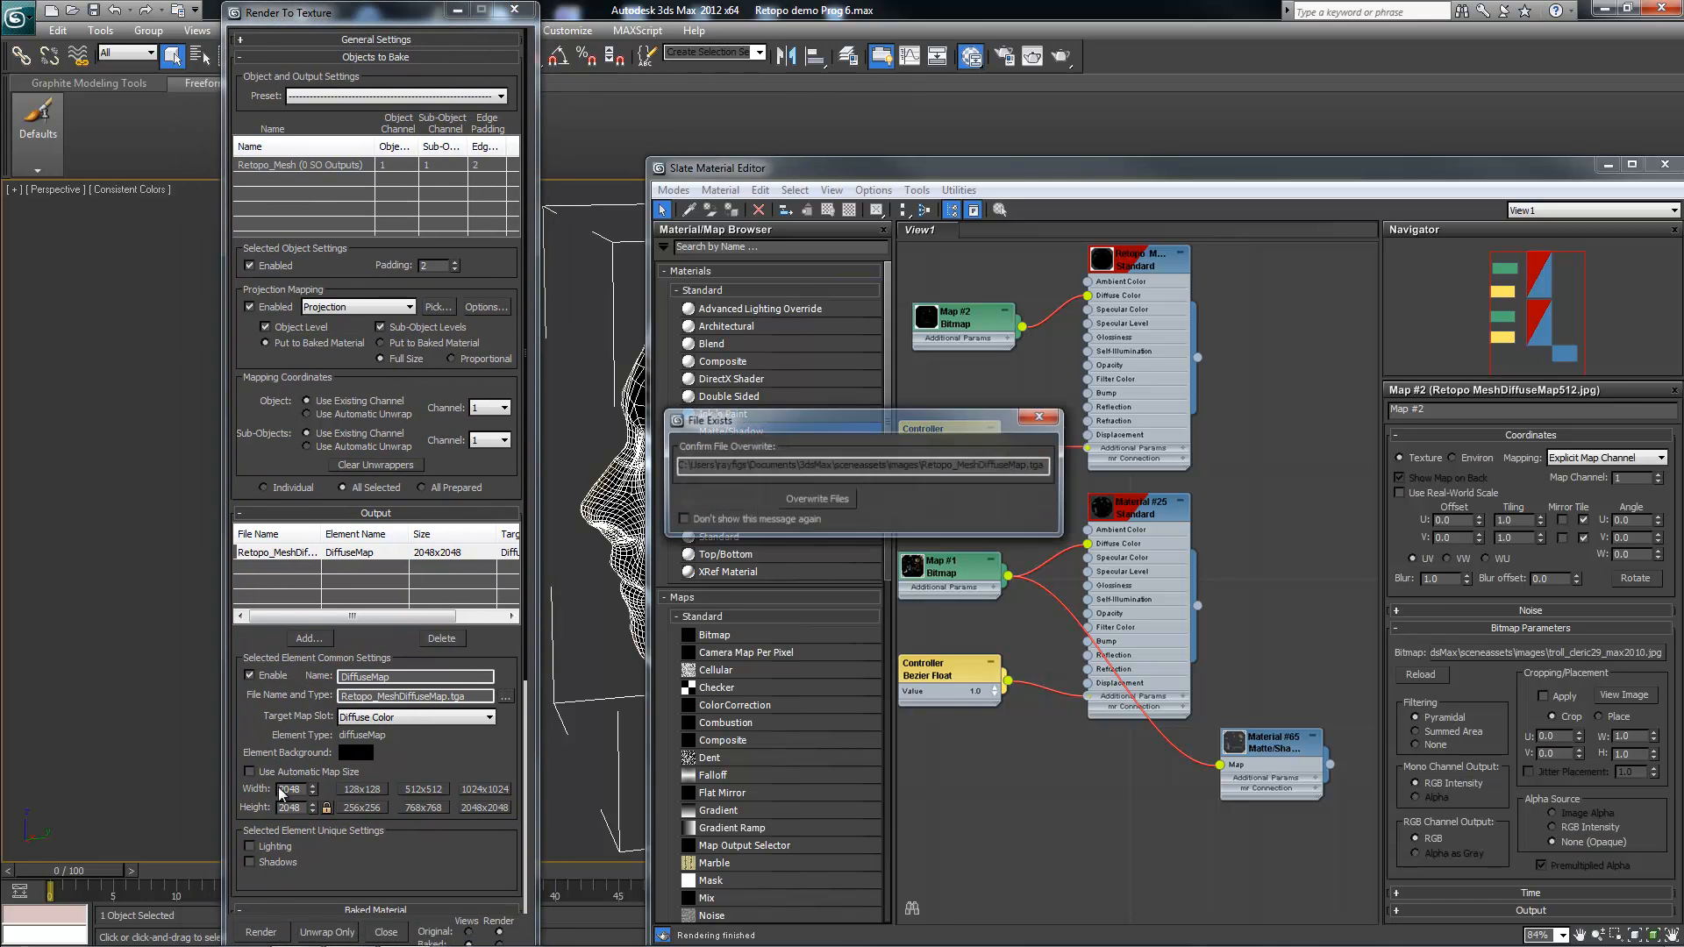
{"action": "left_click", "coordinate": [820, 506]}
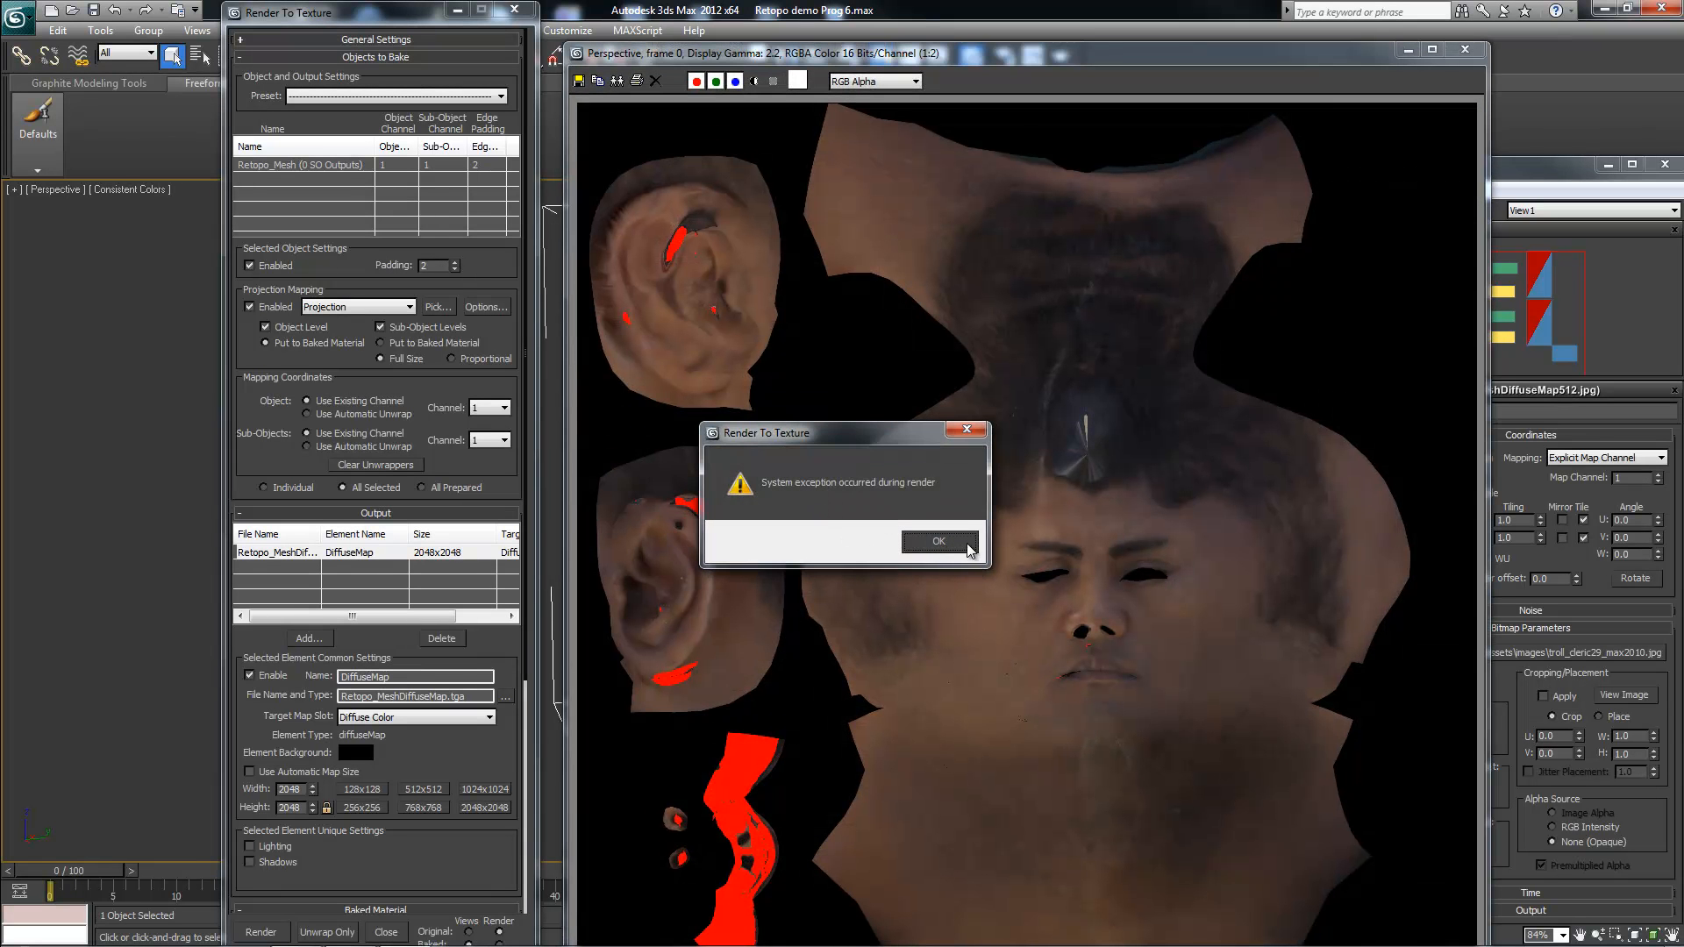
{"action": "left_click", "coordinate": [969, 545]}
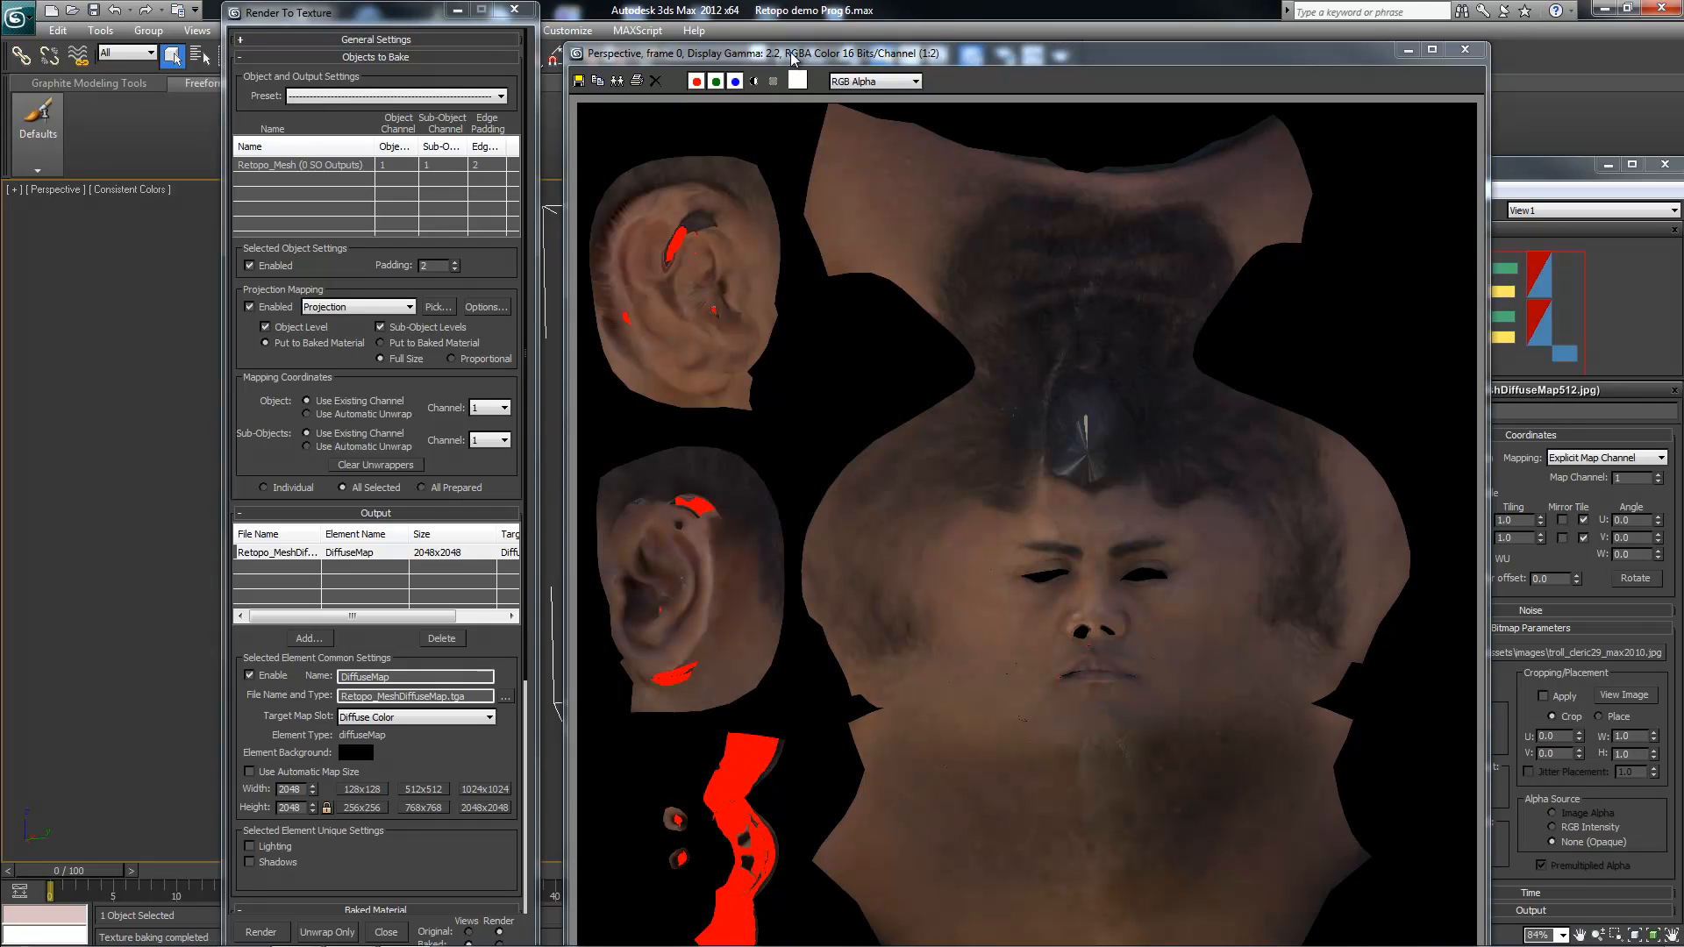
Step: Save the rendered diffuse map over the existing 123d catched meshDiffuseMap.tga with the default Targa settings and close the render window
{"action": "left_click_drag", "start_coordinate": [792, 58], "coordinate": [724, 44]}
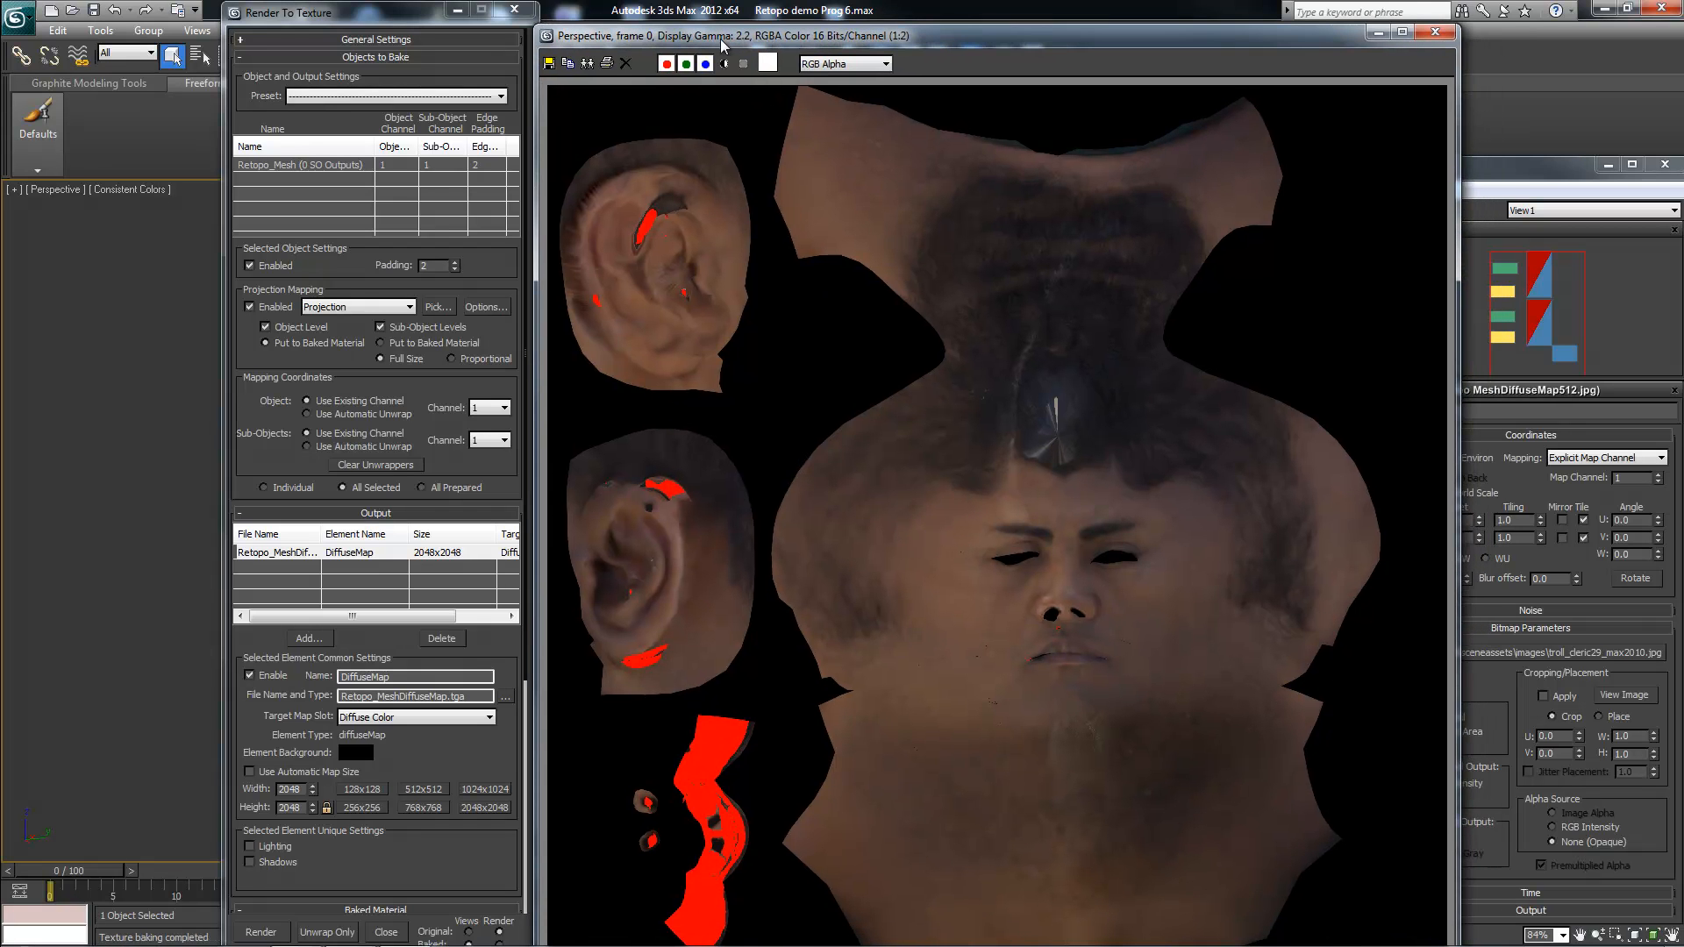
{"action": "left_click", "coordinate": [551, 64]}
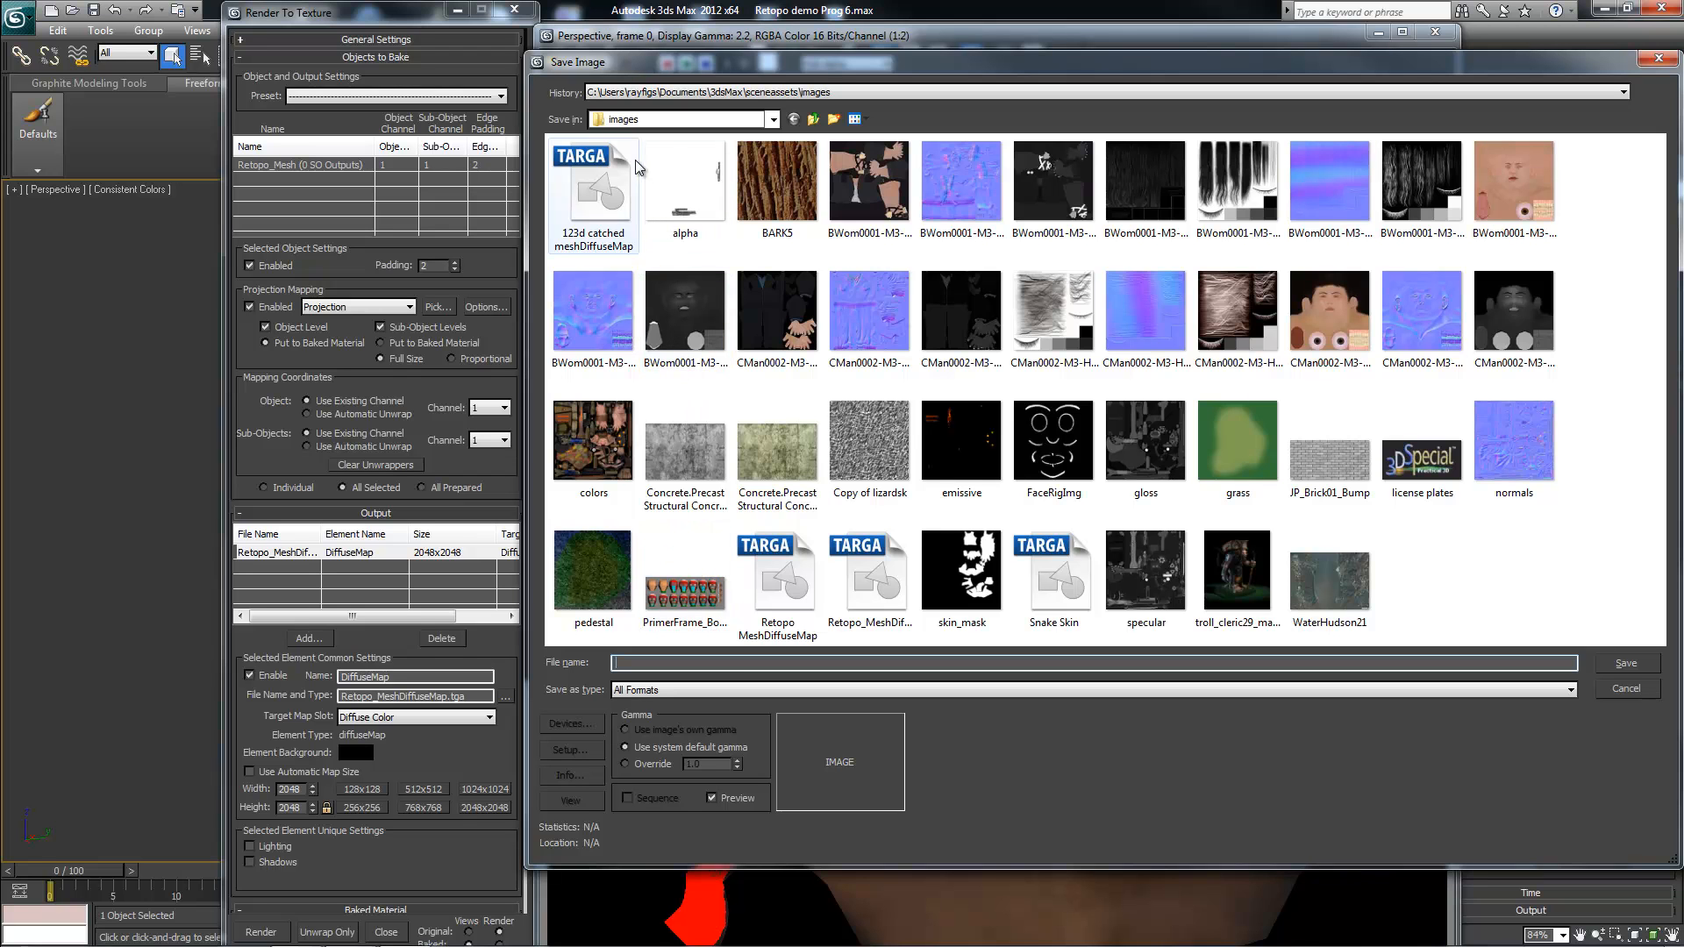
{"action": "left_click", "coordinate": [581, 172]}
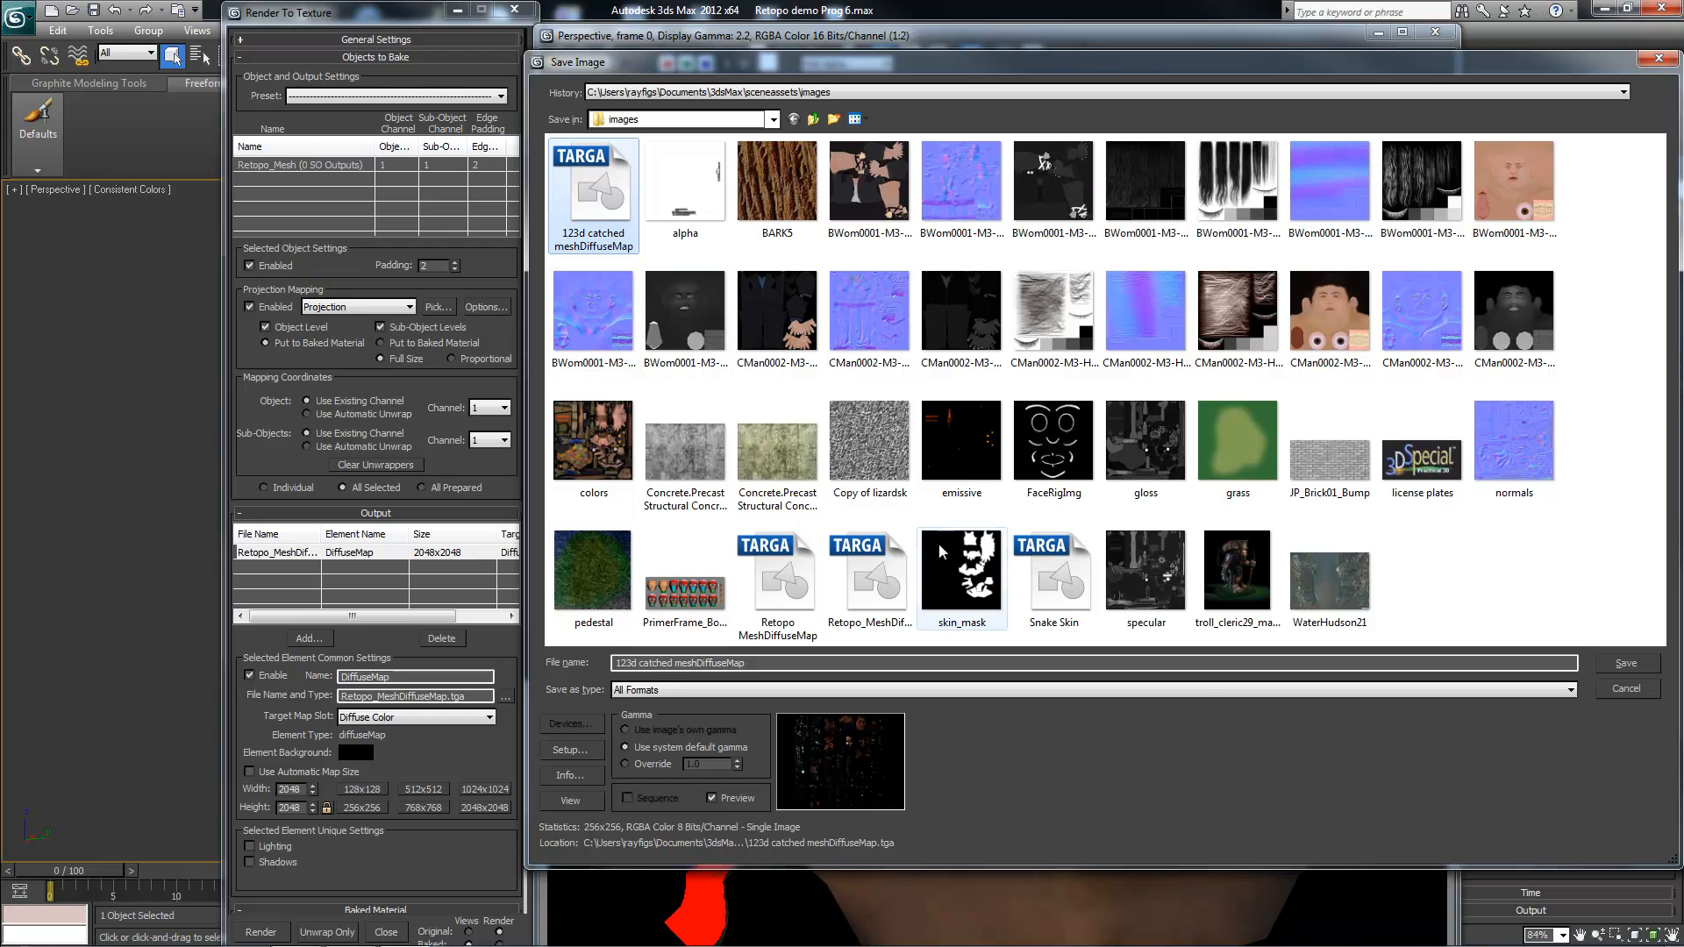
{"action": "left_click", "coordinate": [1624, 666]}
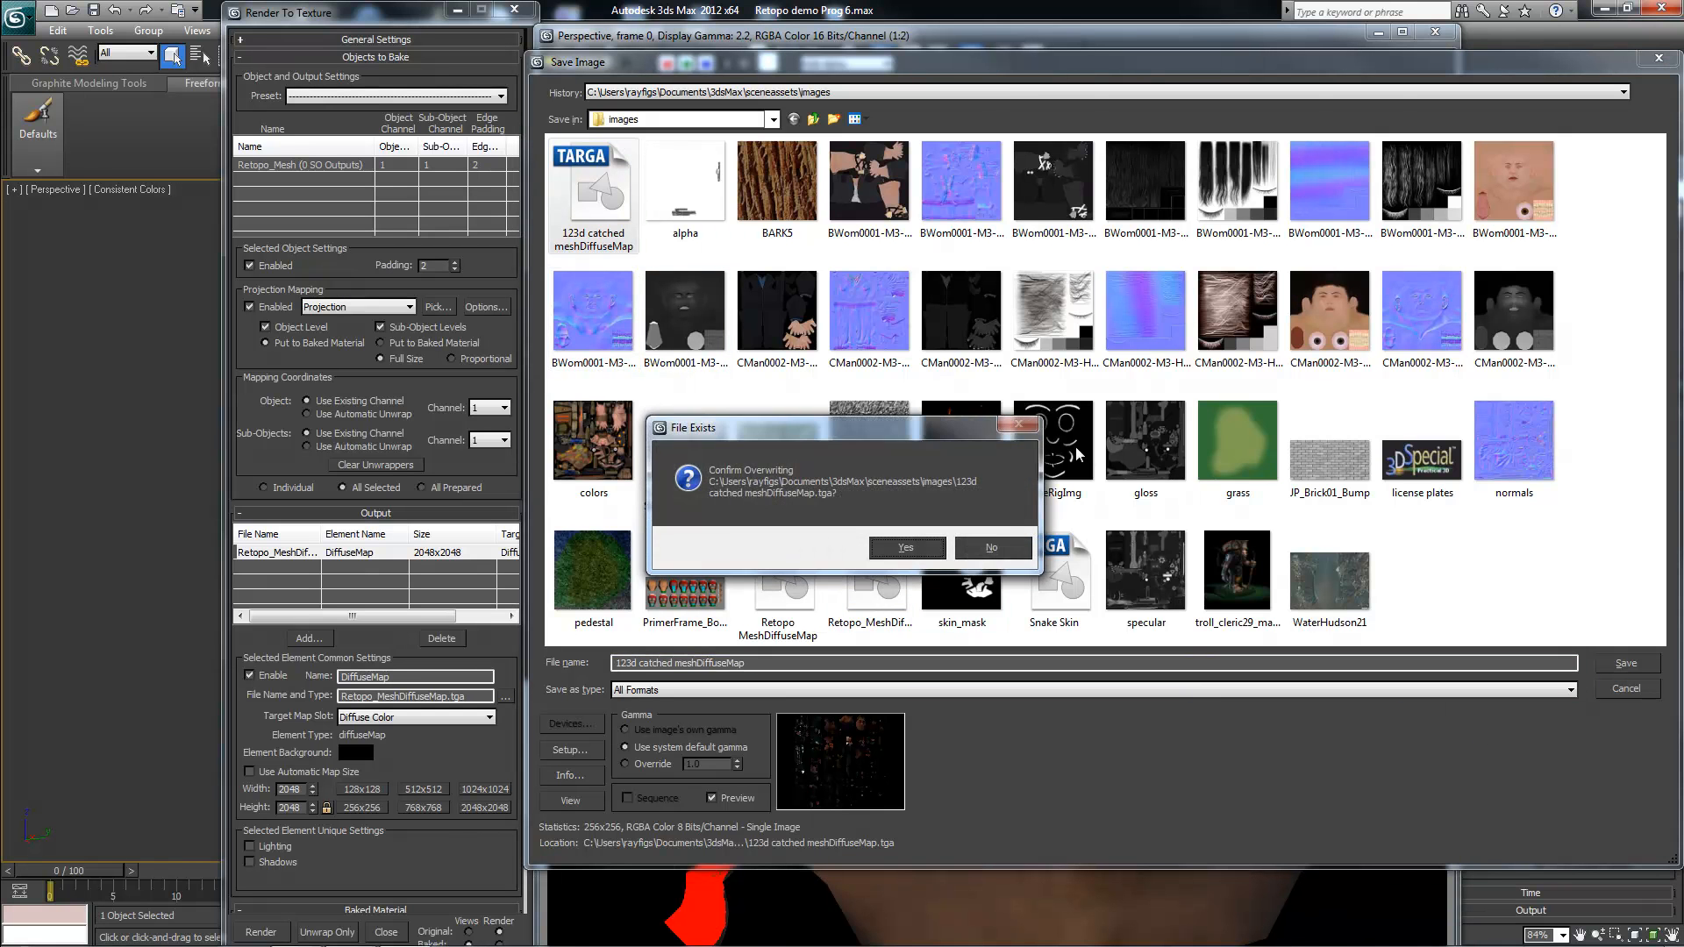
{"action": "left_click", "coordinate": [903, 546]}
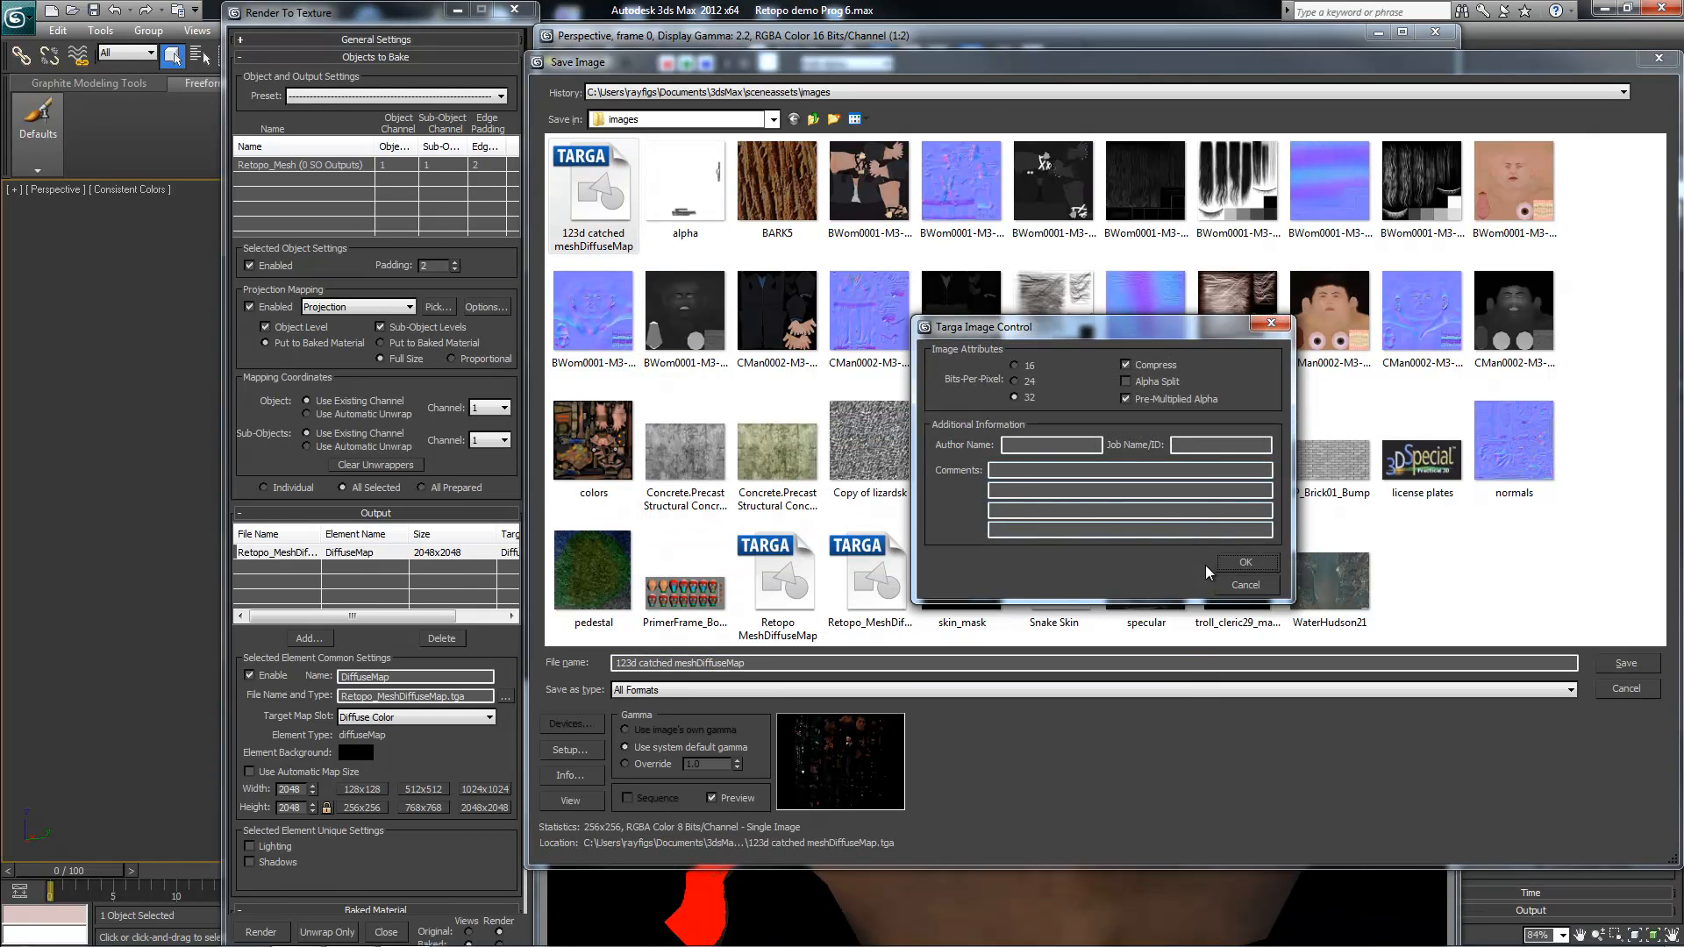
{"action": "left_click", "coordinate": [1245, 562]}
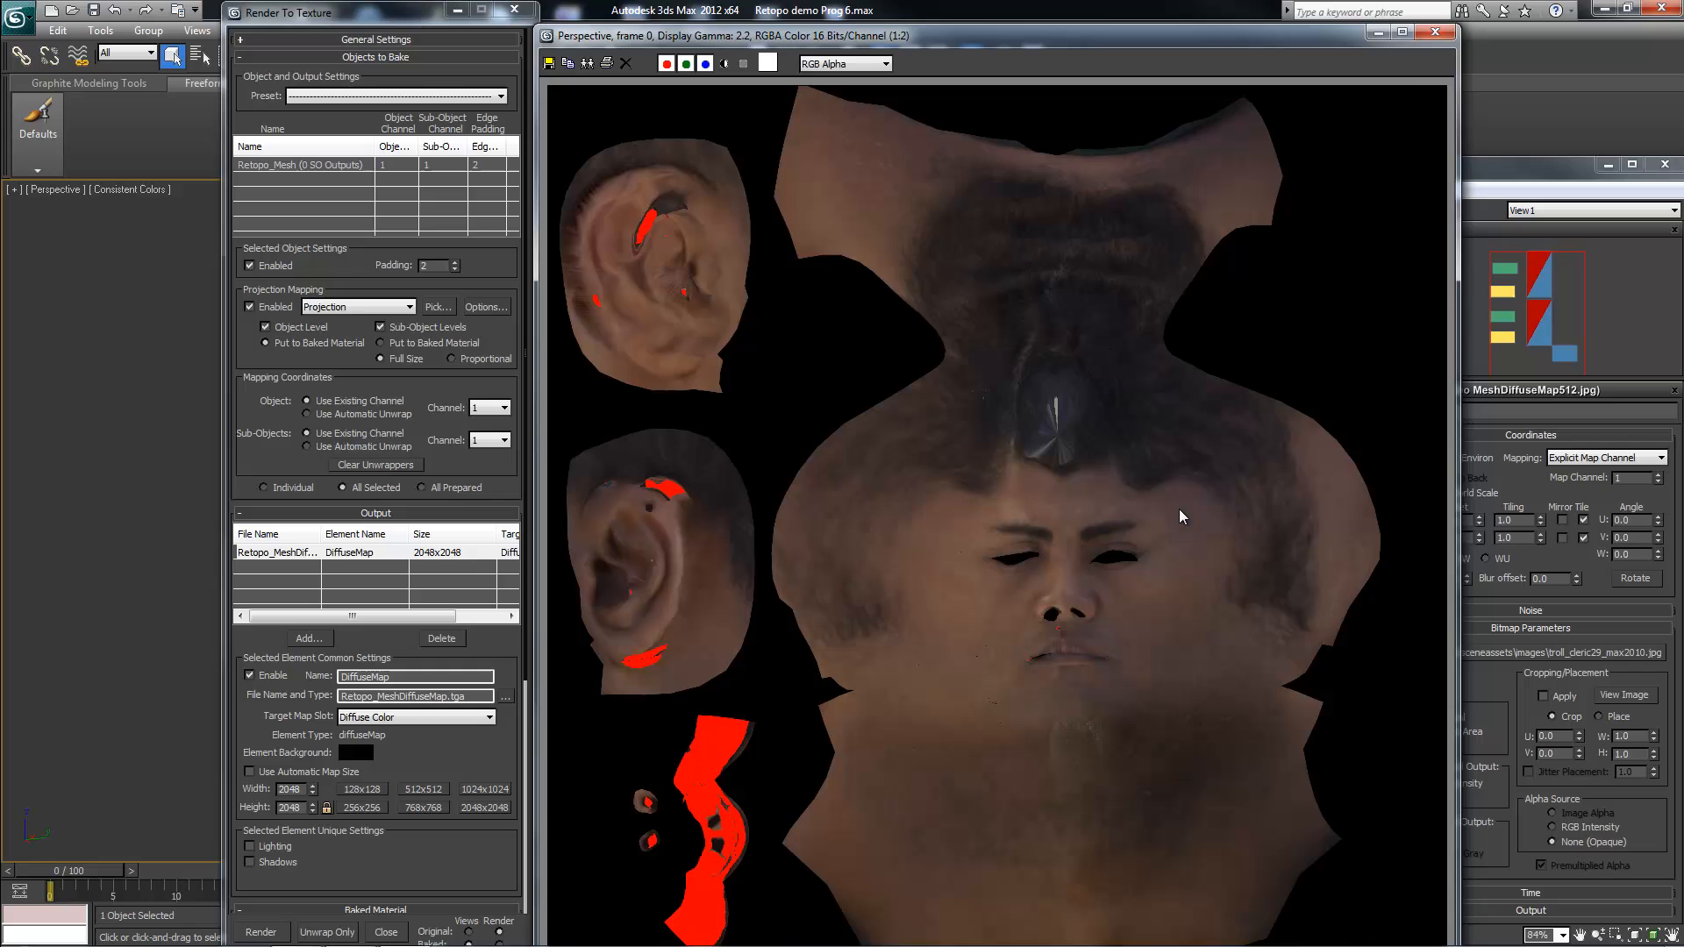
{"action": "left_click", "coordinate": [1435, 32]}
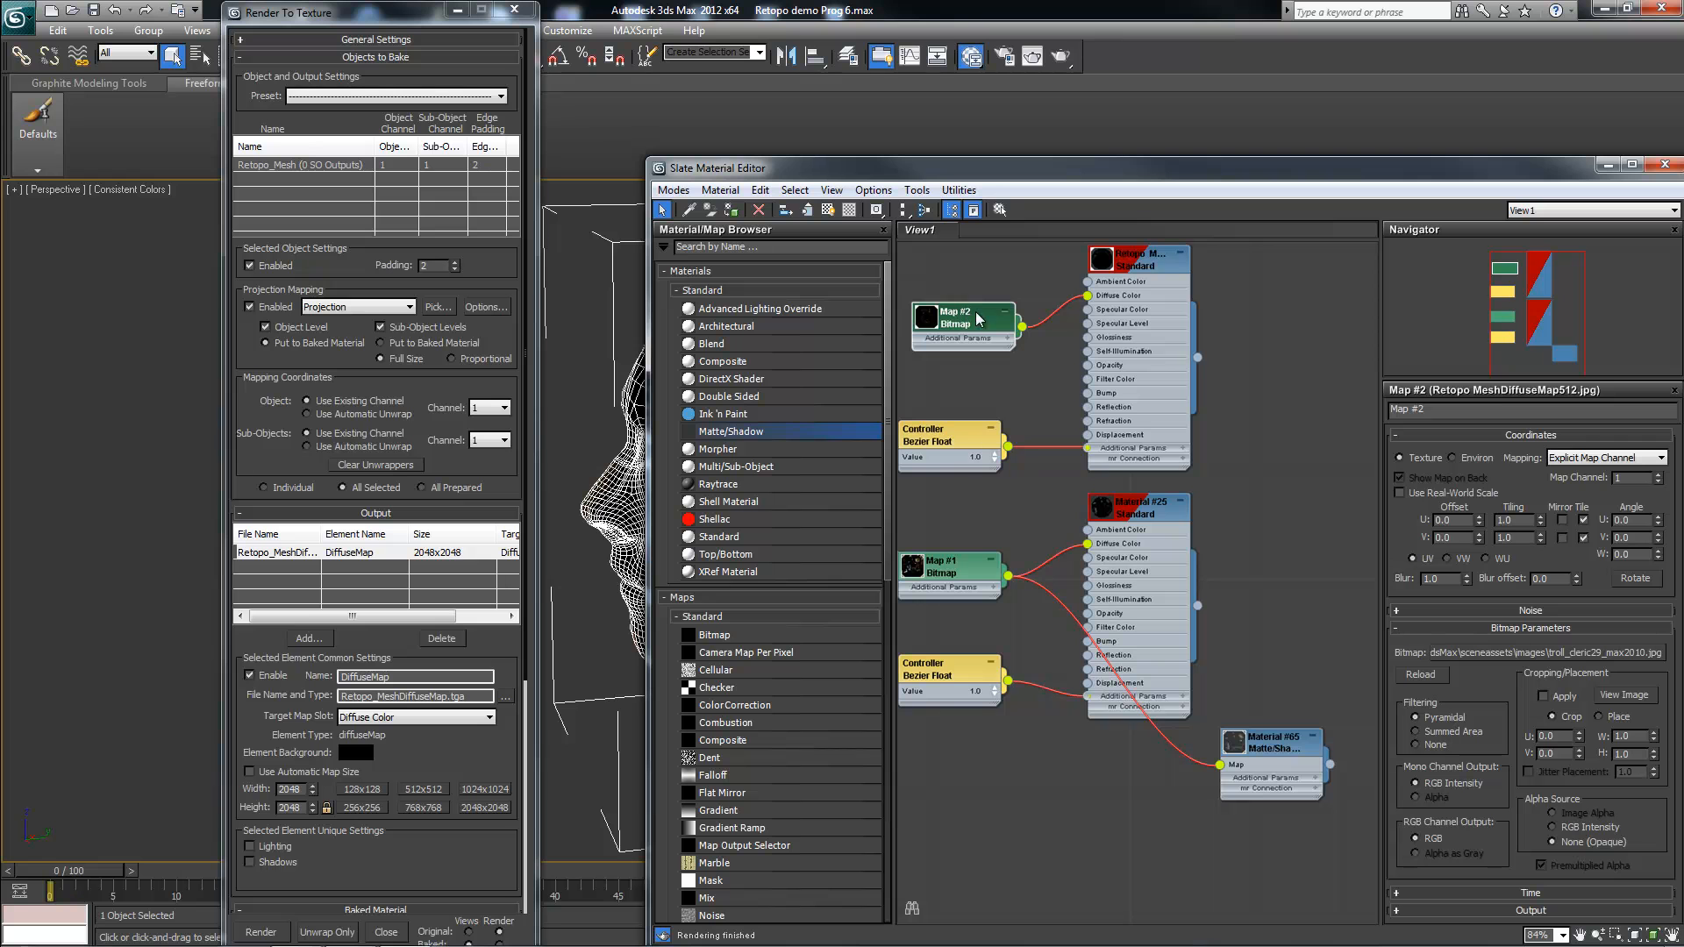
Step: Load 123d catched meshDiffuseMap.tga as Map #2's bitmap, with the file browser listing all formats
{"action": "left_click", "coordinate": [1589, 653]}
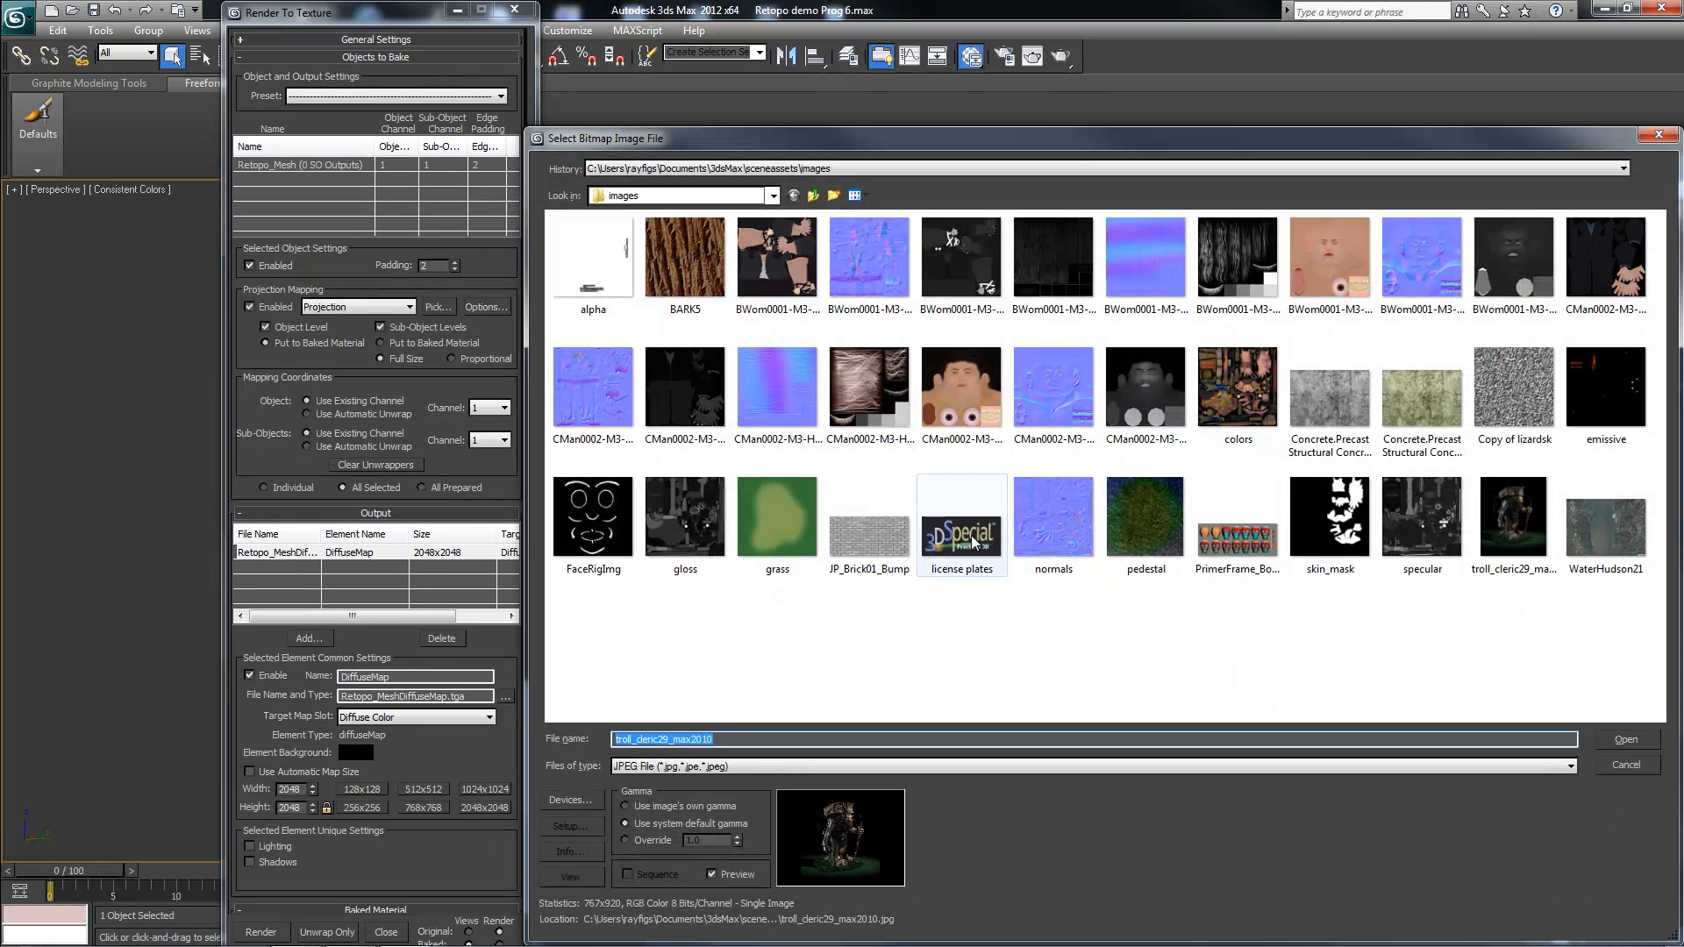
{"action": "left_click", "coordinate": [992, 623]}
{"action": "left_click", "coordinate": [685, 257]}
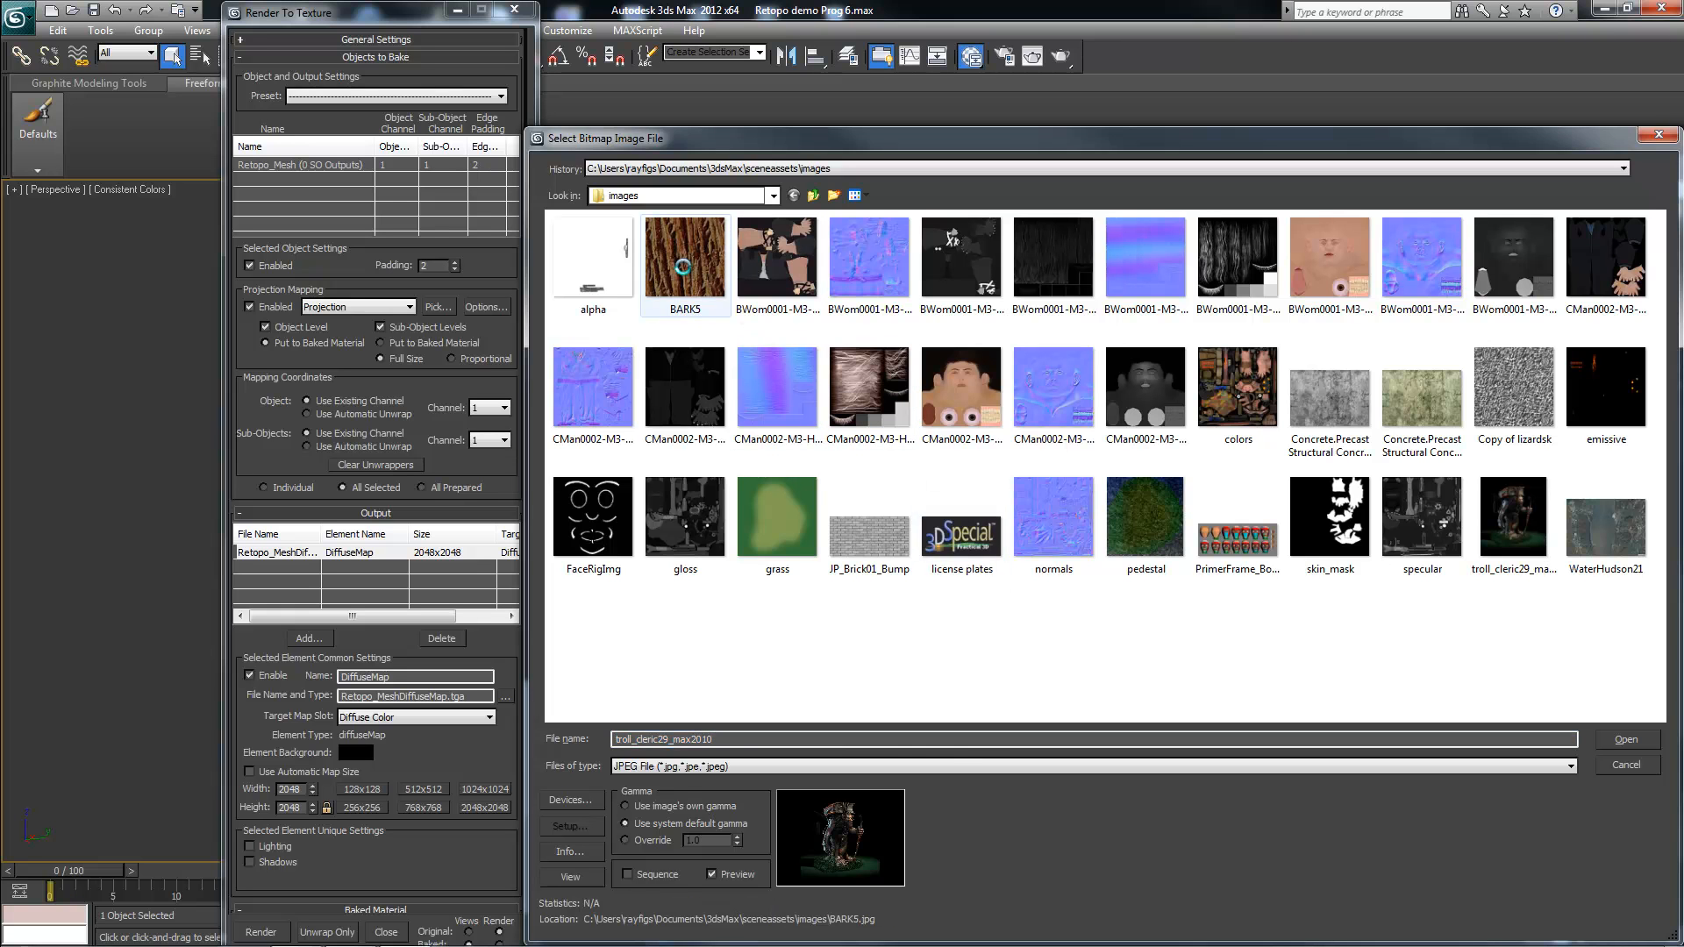
{"action": "left_click", "coordinate": [968, 767]}
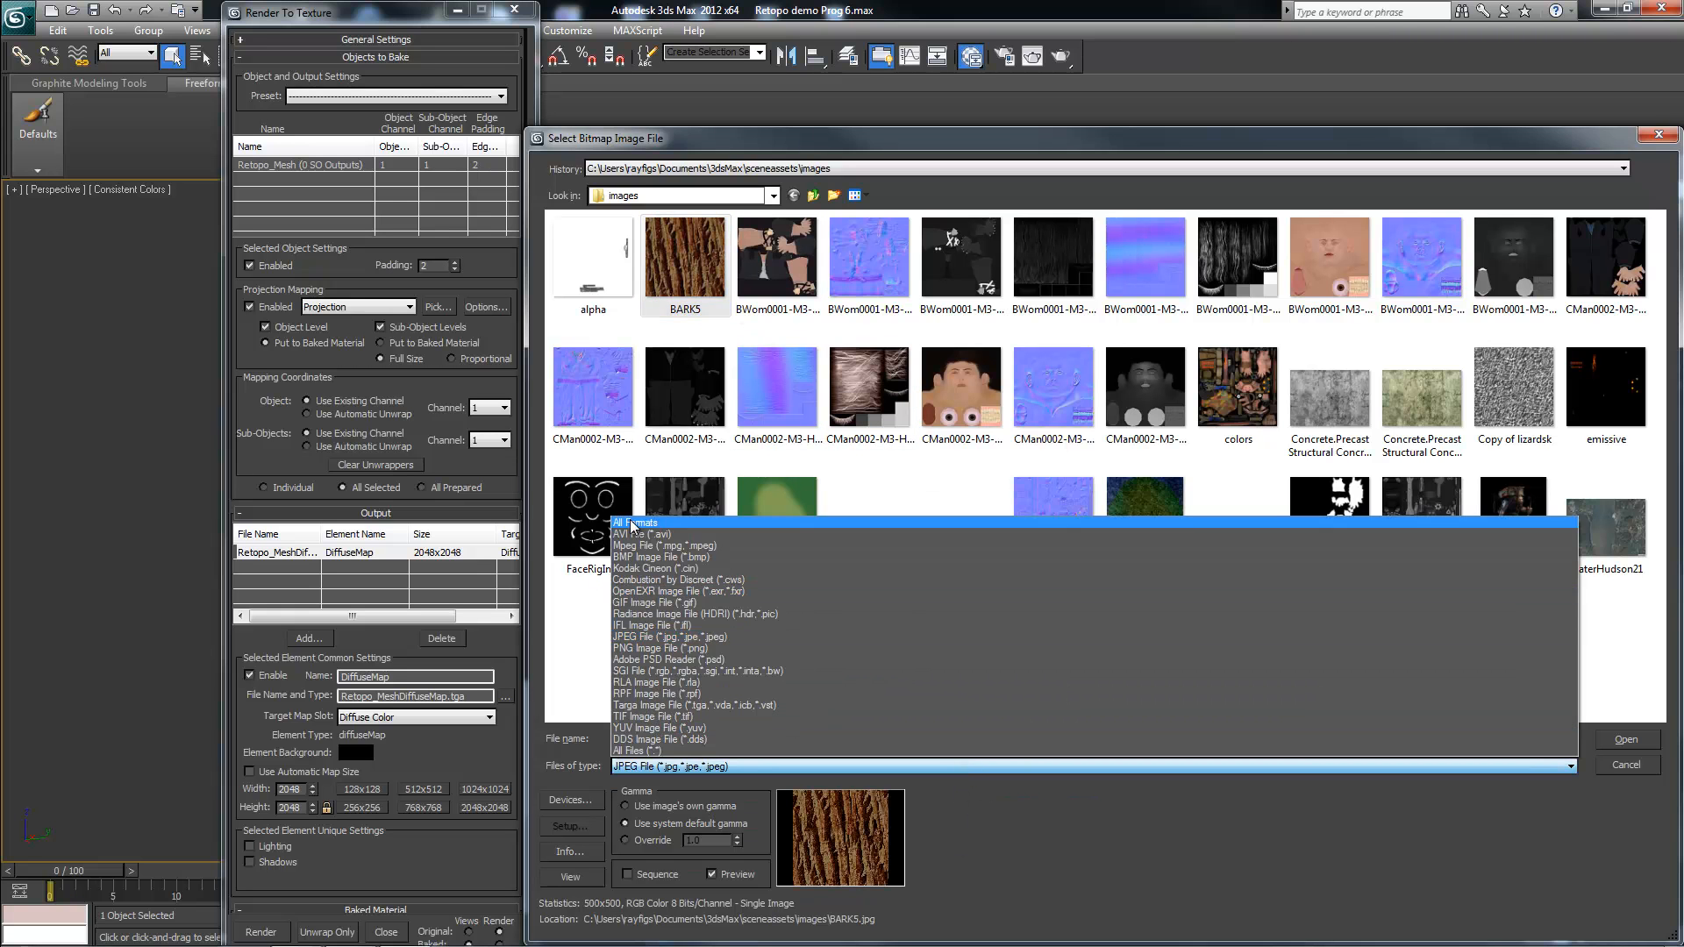
{"action": "left_click", "coordinate": [624, 523]}
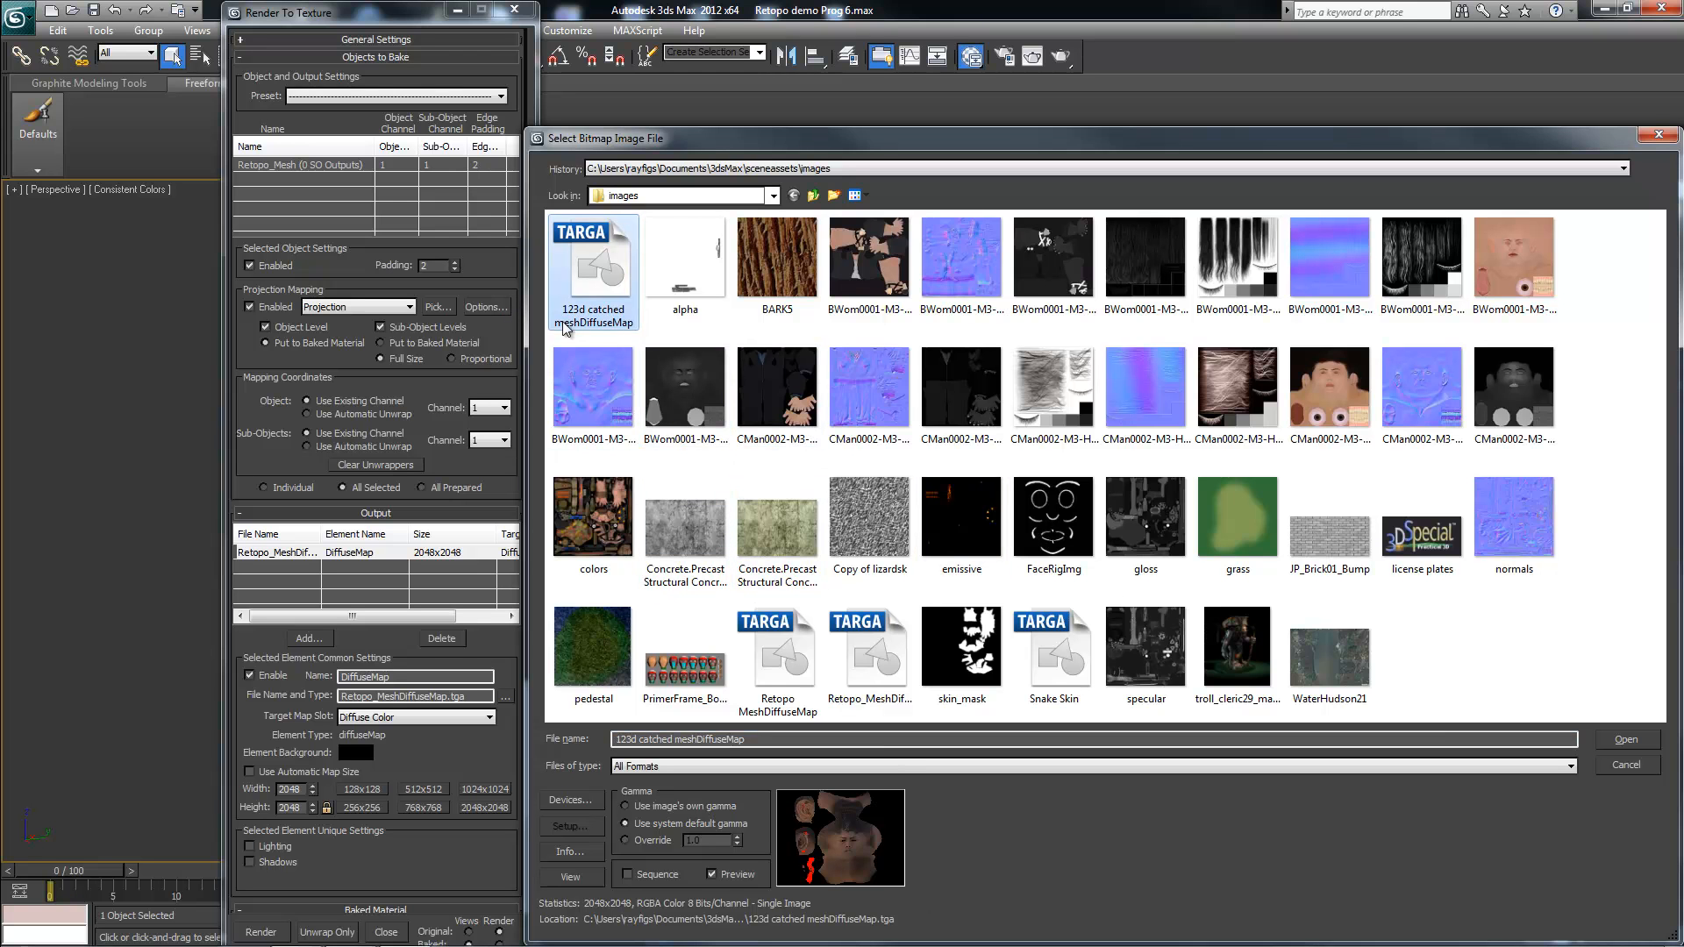
{"action": "left_click", "coordinate": [1625, 739]}
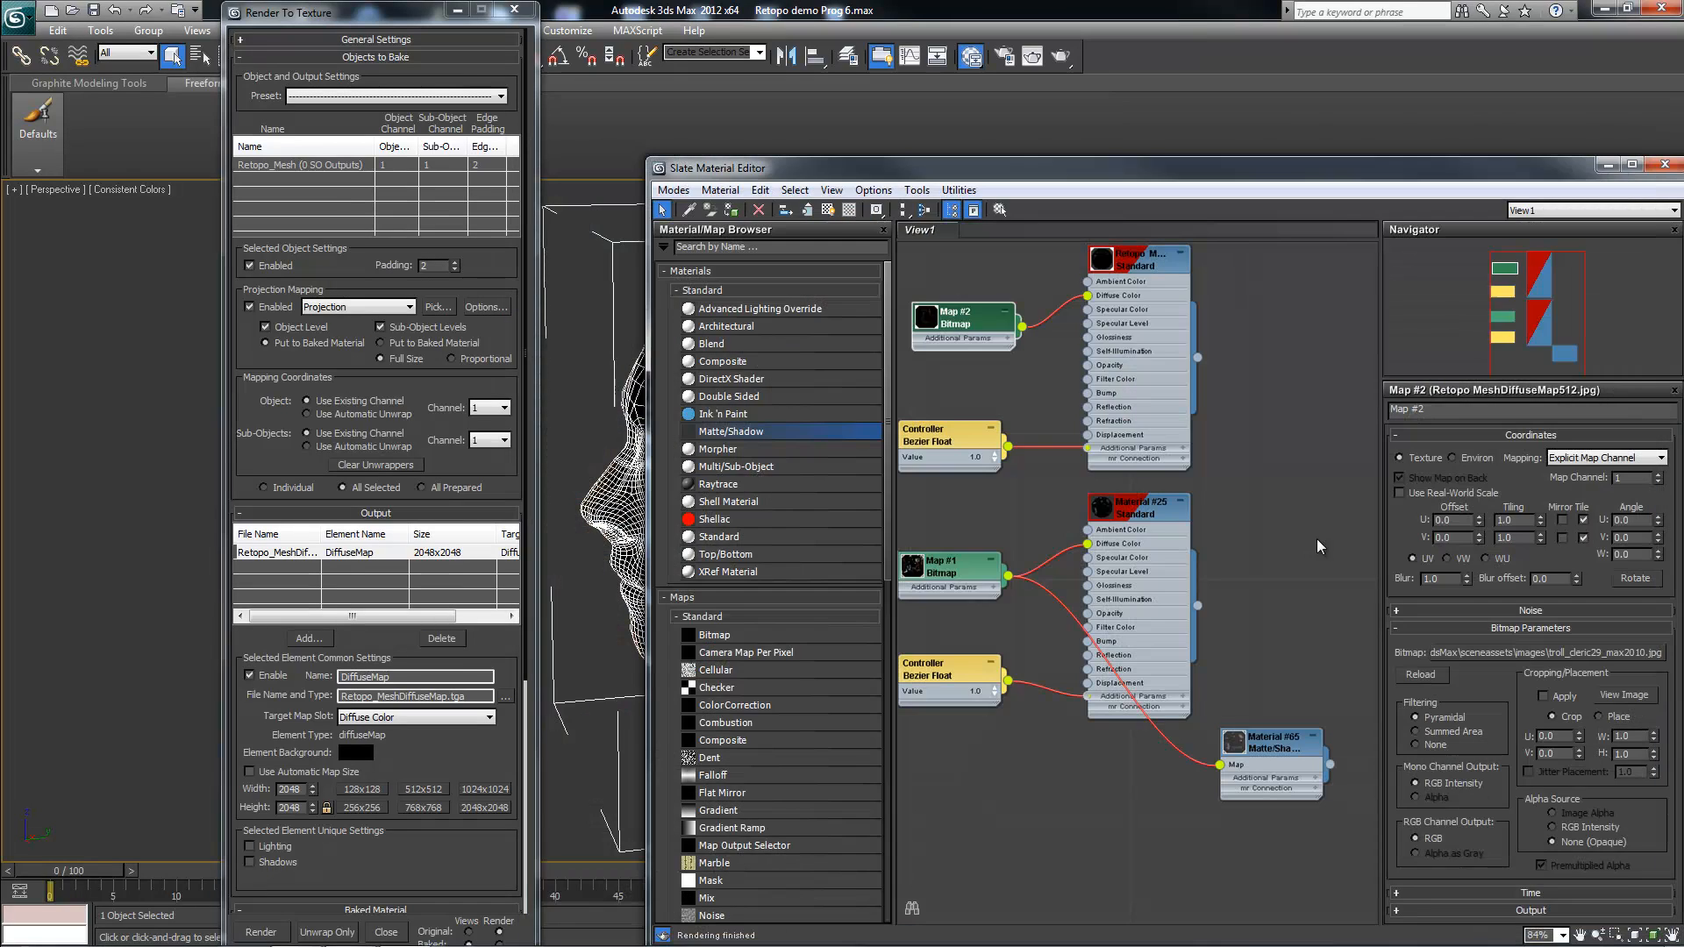
Step: Close the Slate Material Editor, clear the Render To Texture window off the viewport and deselect the head mesh
{"action": "left_click_drag", "start_coordinate": [1505, 187], "coordinate": [881, 579]}
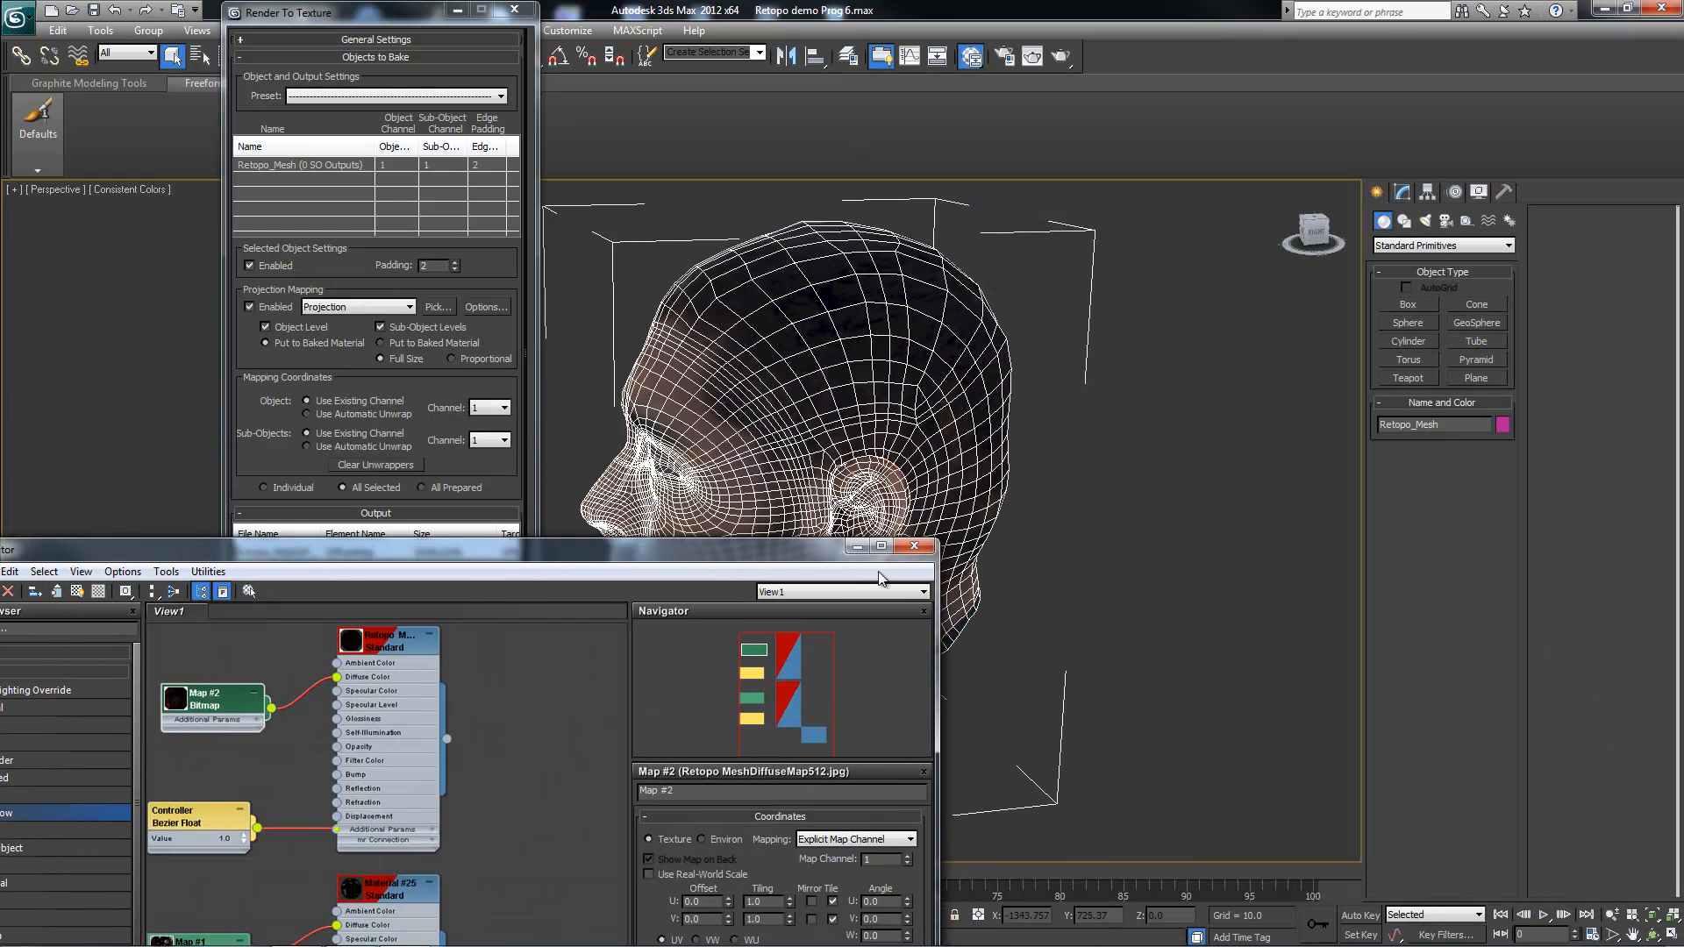
{"action": "left_click", "coordinate": [917, 550]}
{"action": "left_click_drag", "start_coordinate": [400, 21], "coordinate": [0, 263]}
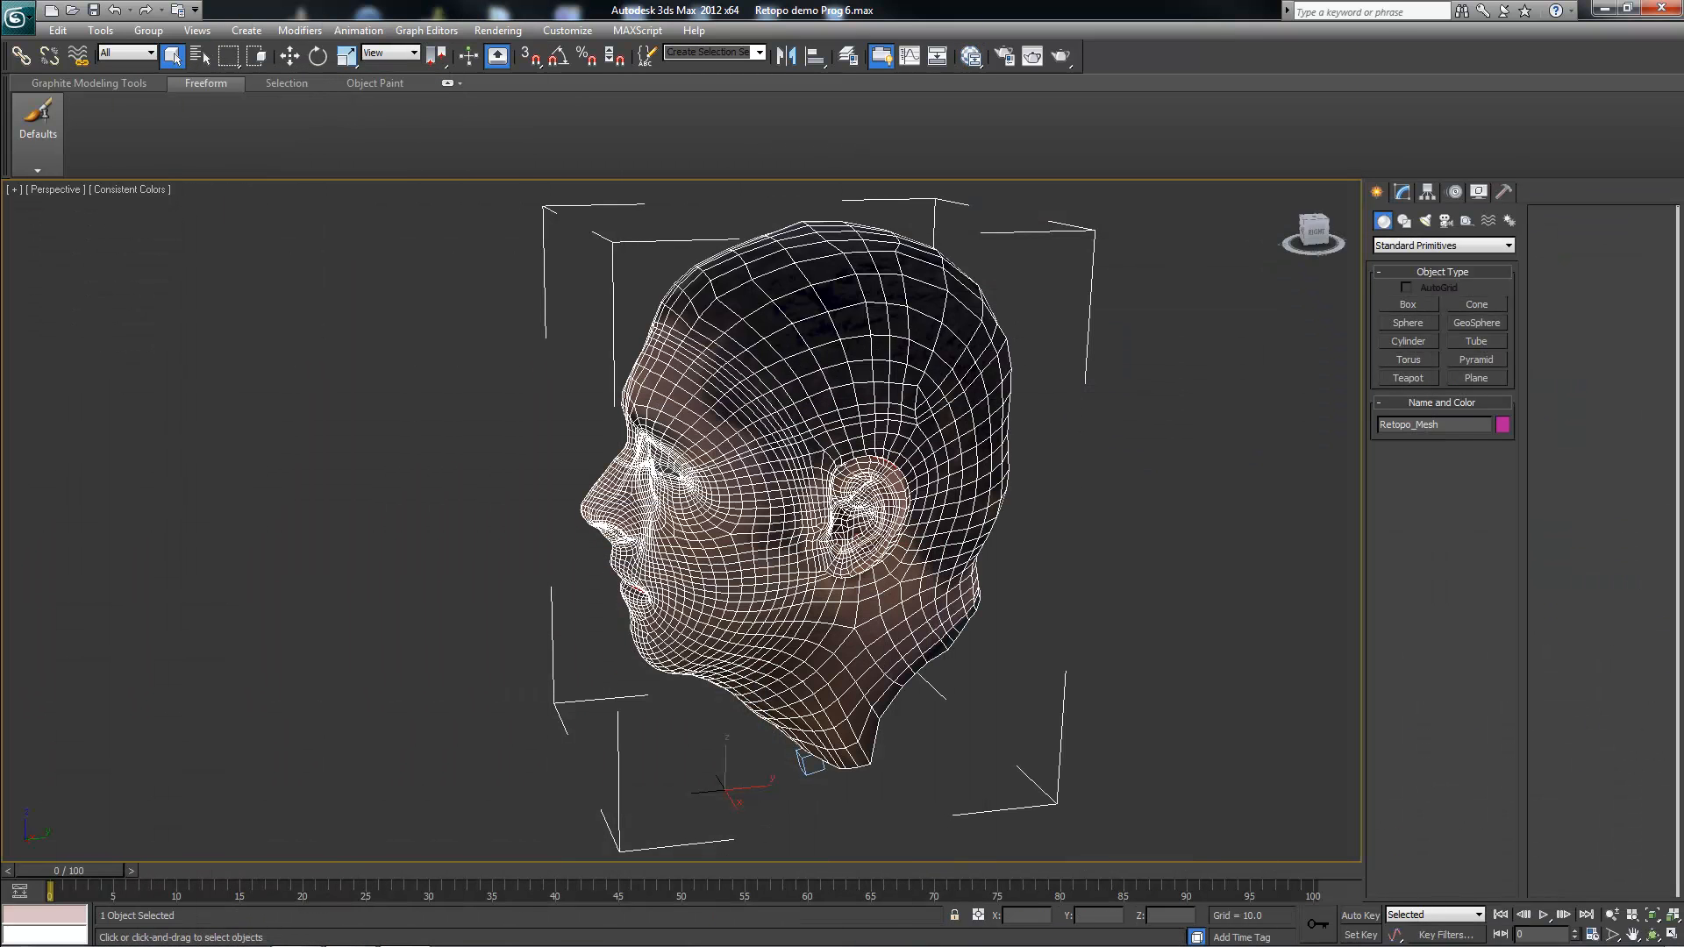
{"action": "left_click", "coordinate": [315, 373]}
Step: Examine the baked texture up close around the ear, its seams and the side of the head
{"action": "middle_click_drag", "start_coordinate": [447, 403], "coordinate": [488, 378], "text": "alt"}
{"action": "middle_click_drag", "start_coordinate": [684, 390], "coordinate": [496, 369]}
{"action": "scroll", "coordinate": [517, 408], "scroll_direction": "up", "scroll_amount": 2}
{"action": "middle_click_drag", "start_coordinate": [667, 517], "coordinate": [589, 534], "text": "alt"}
{"action": "scroll", "coordinate": [588, 534], "scroll_direction": "up", "scroll_amount": 3}
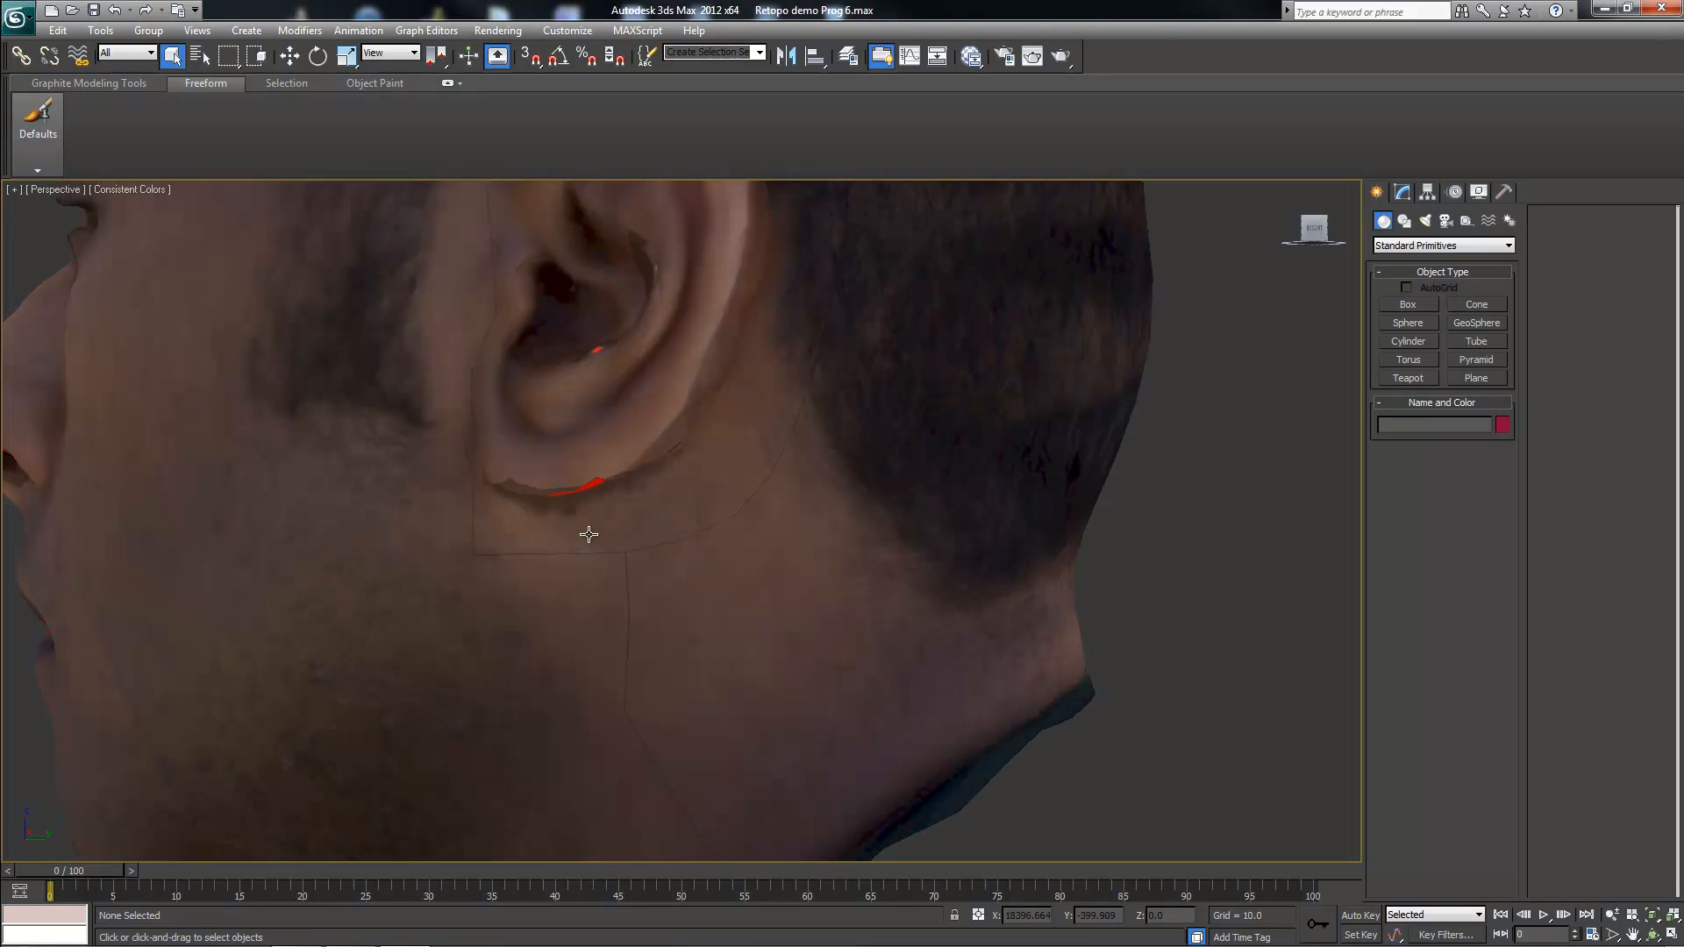
{"action": "middle_click_drag", "start_coordinate": [812, 332], "coordinate": [838, 529]}
{"action": "scroll", "coordinate": [839, 529], "scroll_direction": "down", "scroll_amount": 2}
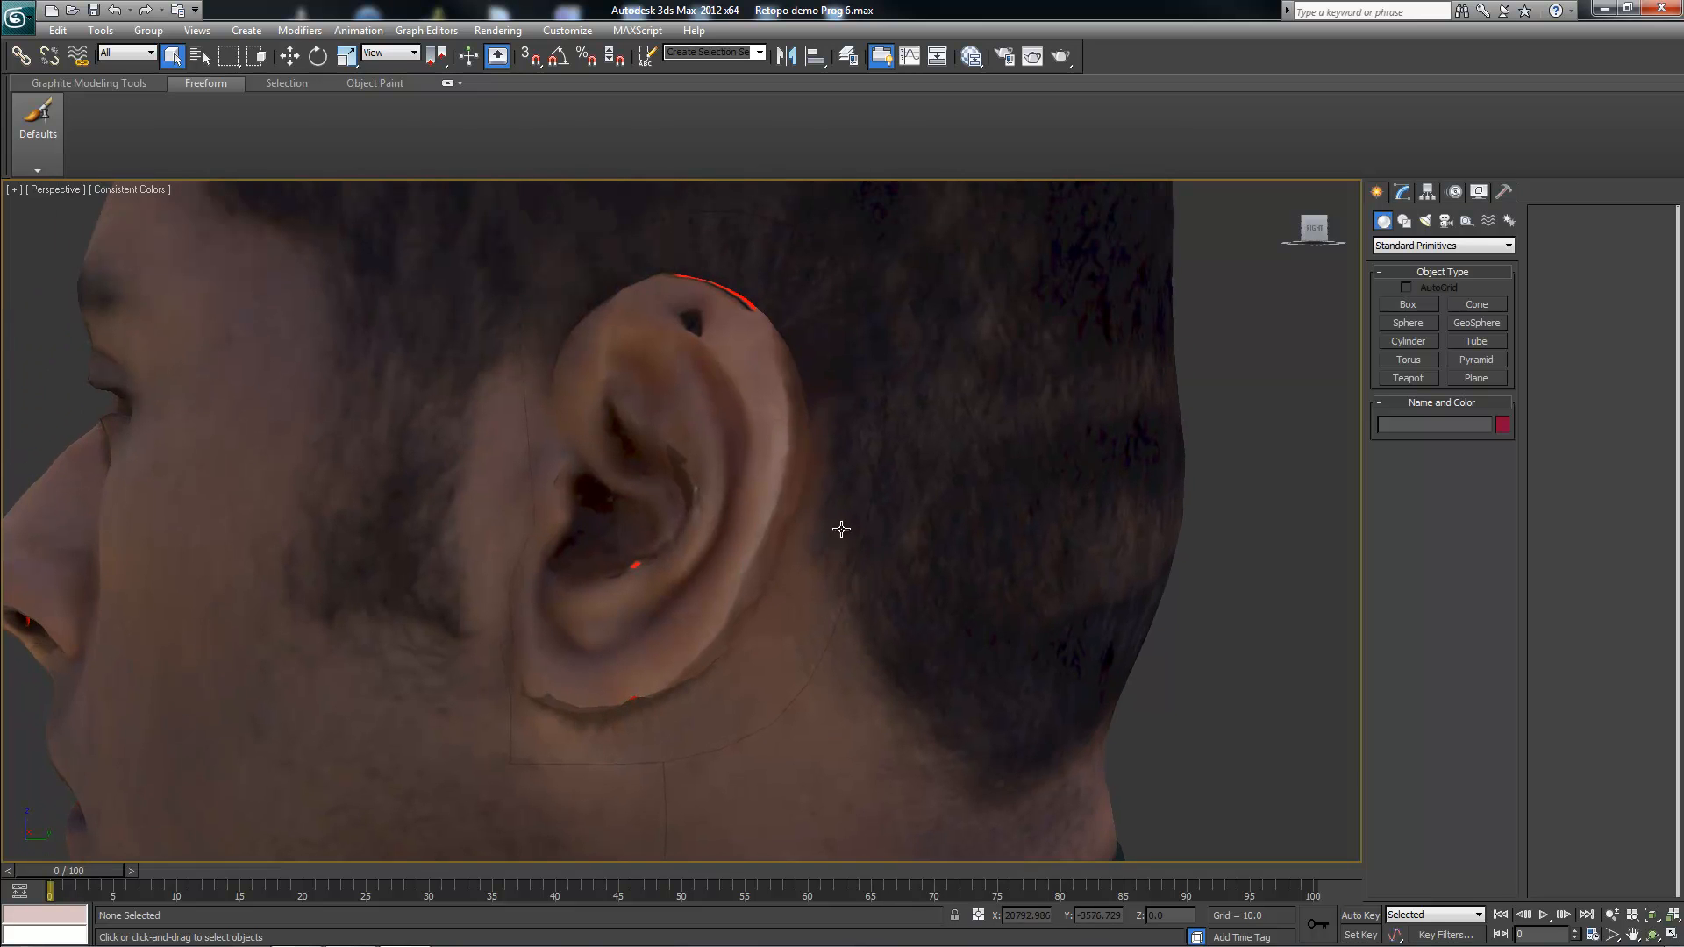
{"action": "scroll", "coordinate": [589, 423], "scroll_direction": "up", "scroll_amount": 1}
{"action": "scroll", "coordinate": [585, 394], "scroll_direction": "down", "scroll_amount": 2}
{"action": "middle_click_drag", "start_coordinate": [564, 391], "coordinate": [452, 424], "text": "alt"}
{"action": "scroll", "coordinate": [609, 387], "scroll_direction": "down", "scroll_amount": 3}
{"action": "middle_click_drag", "start_coordinate": [609, 387], "coordinate": [526, 439], "text": "alt"}
Step: Select the head mesh to view its wireframe, deselect it and examine the texture from the face round to the back
{"action": "left_click", "coordinate": [680, 361]}
{"action": "middle_click_drag", "start_coordinate": [561, 718], "coordinate": [575, 672], "text": "alt"}
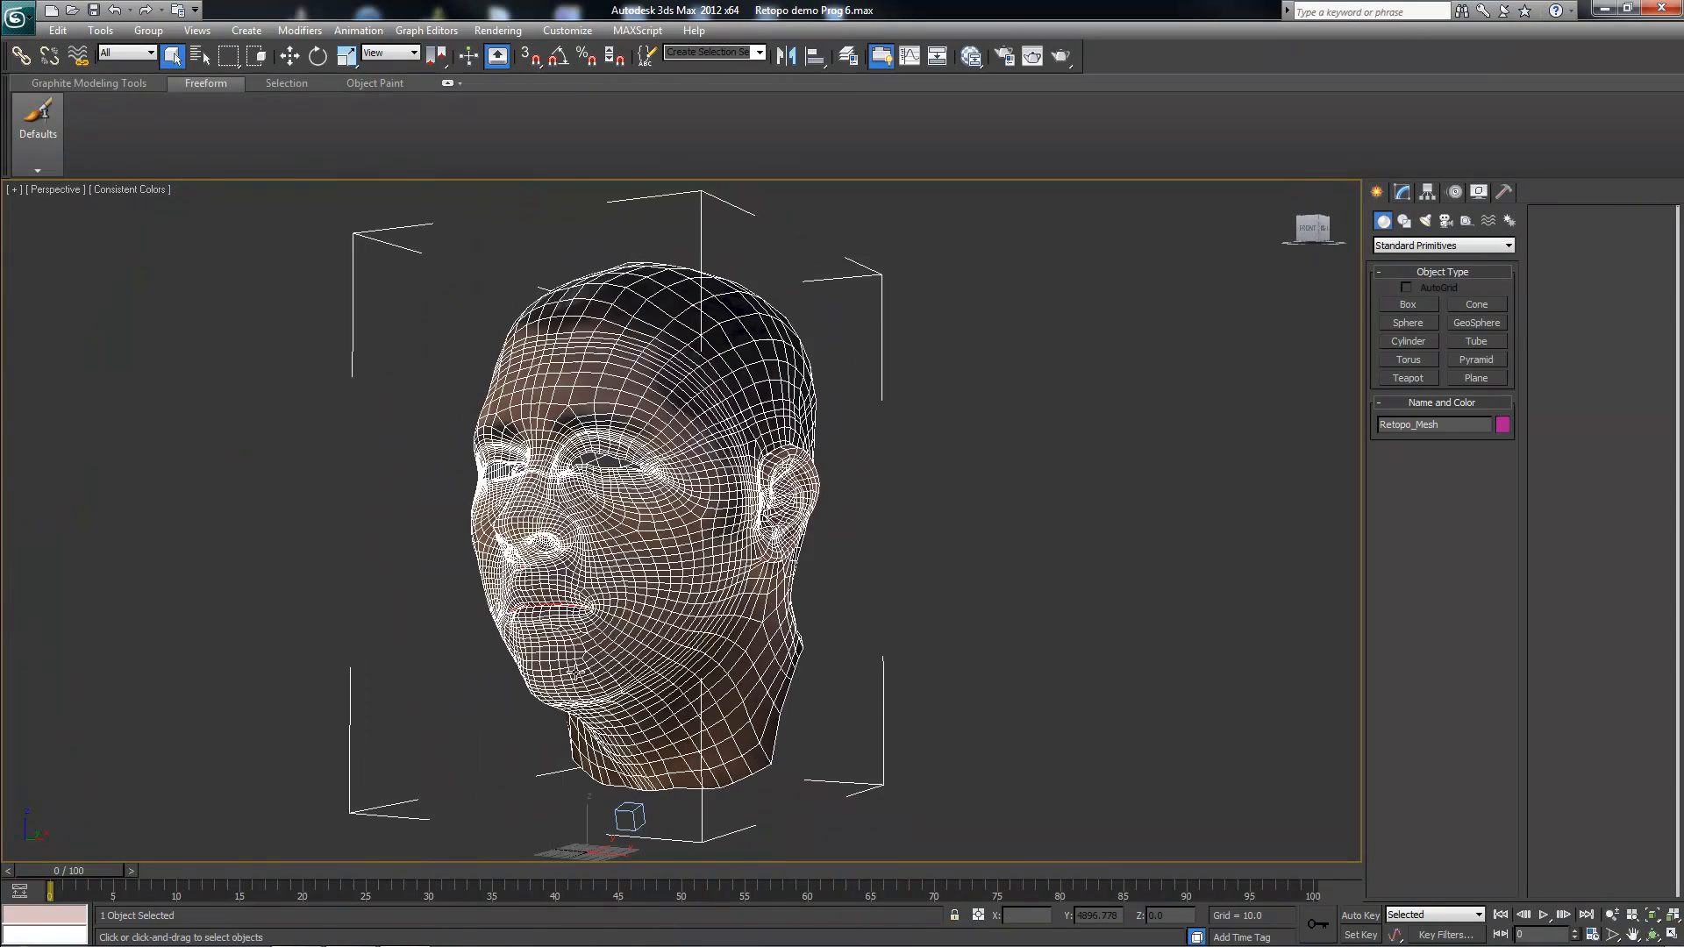
{"action": "scroll", "coordinate": [575, 669], "scroll_direction": "up", "scroll_amount": 3}
{"action": "key", "text": "ctrl+d"}
{"action": "middle_click_drag", "start_coordinate": [701, 572], "coordinate": [566, 570], "text": "alt"}
{"action": "middle_click_drag", "start_coordinate": [751, 541], "coordinate": [628, 590], "text": "alt"}
{"action": "middle_click_drag", "start_coordinate": [671, 664], "coordinate": [741, 567], "text": "alt"}
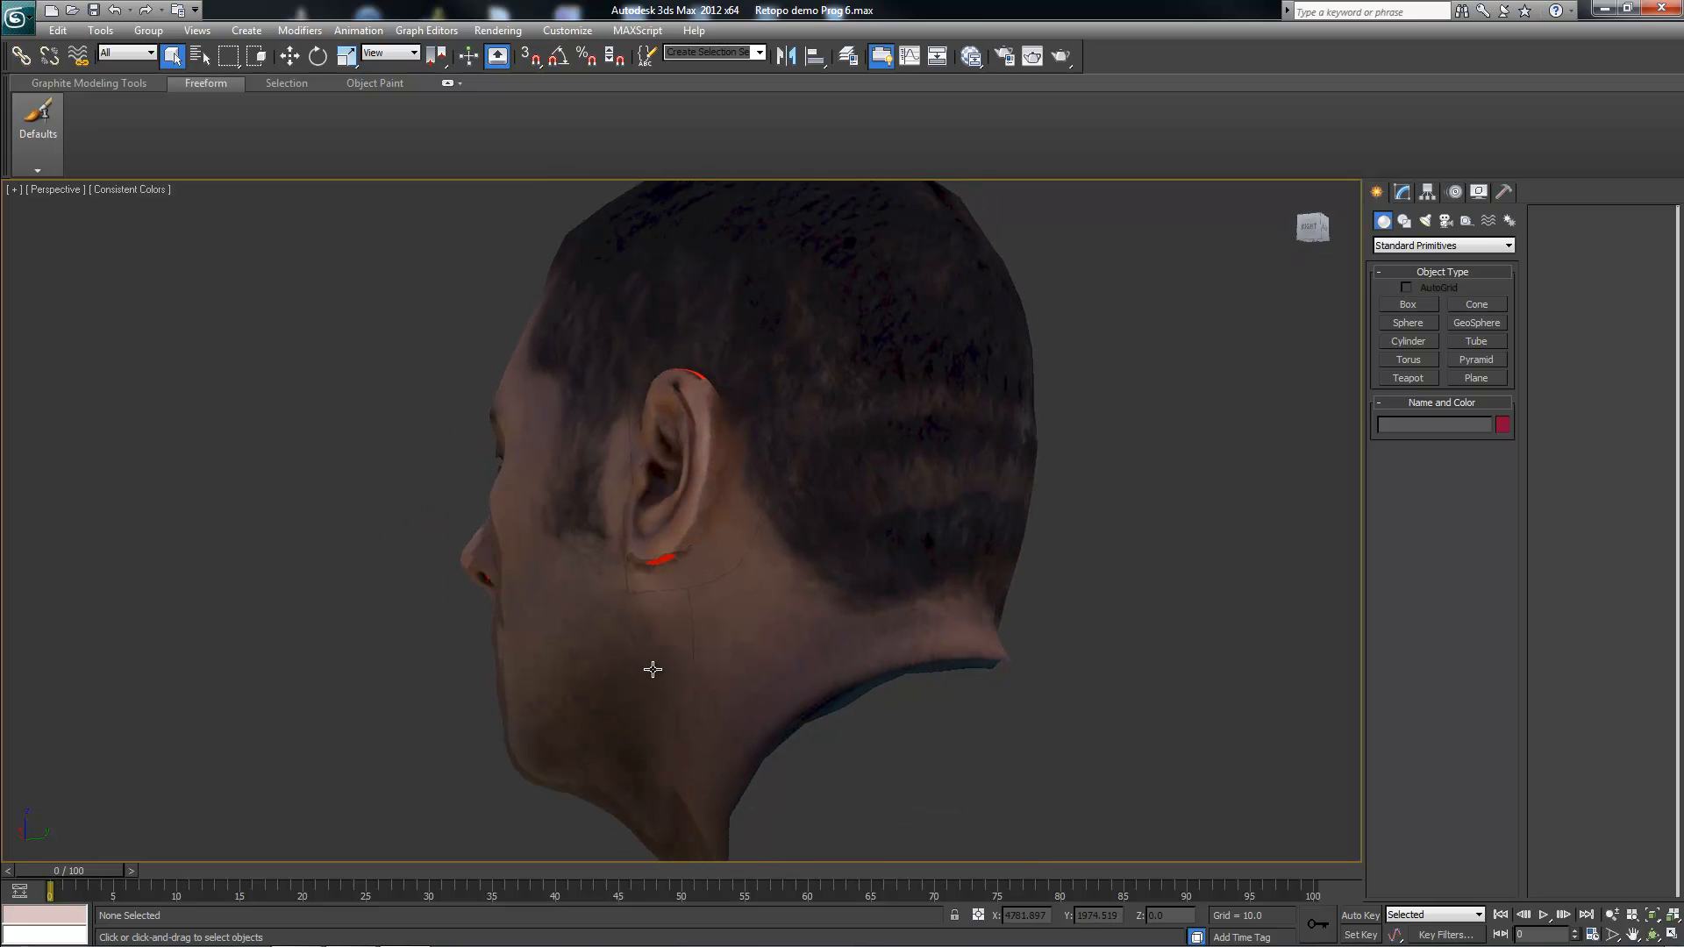
{"action": "middle_click_drag", "start_coordinate": [611, 359], "coordinate": [679, 393], "text": "alt"}
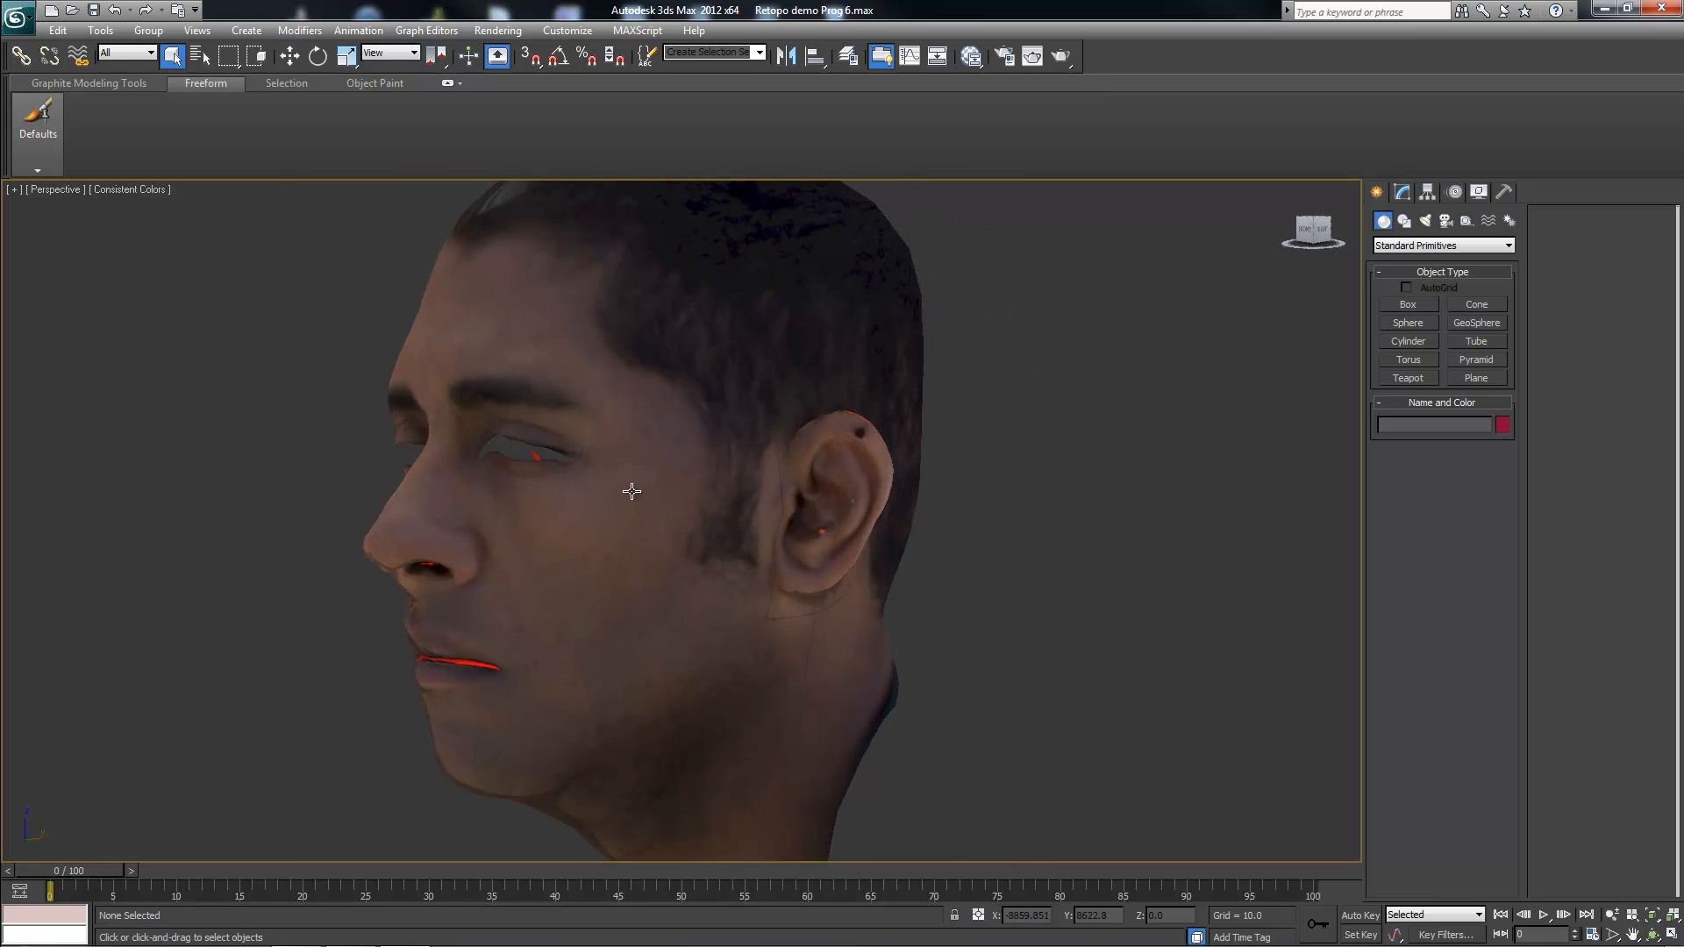
Step: Examine the selected head mesh's wireframe over the texture, close up on the face and from the side and front
{"action": "scroll", "coordinate": [631, 491], "scroll_direction": "up", "scroll_amount": 4}
{"action": "middle_click_drag", "start_coordinate": [854, 370], "coordinate": [579, 583], "text": "alt"}
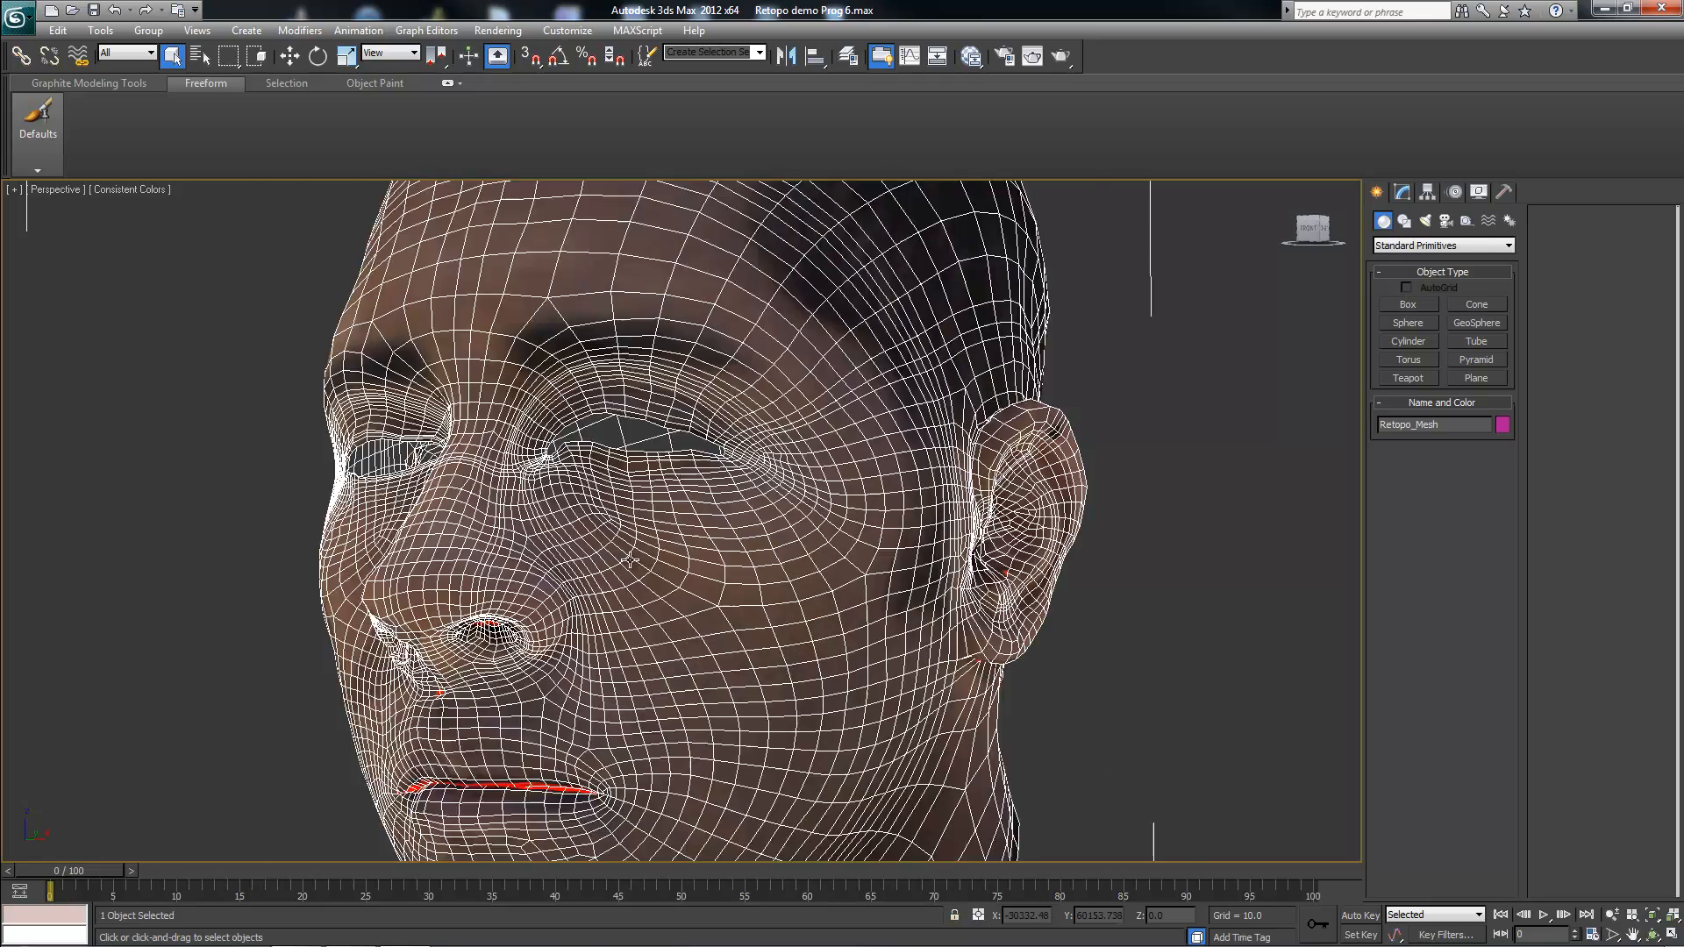
{"action": "mouse_move", "coordinate": [638, 526]}
{"action": "middle_mouse_down", "text": "alt"}
{"action": "mouse_move", "coordinate": [516, 552]}
{"action": "mouse_move", "coordinate": [842, 532]}
{"action": "mouse_move", "coordinate": [633, 556]}
{"action": "middle_mouse_up", "text": "alt"}
{"action": "scroll", "coordinate": [634, 556], "scroll_direction": "up", "scroll_amount": 5}
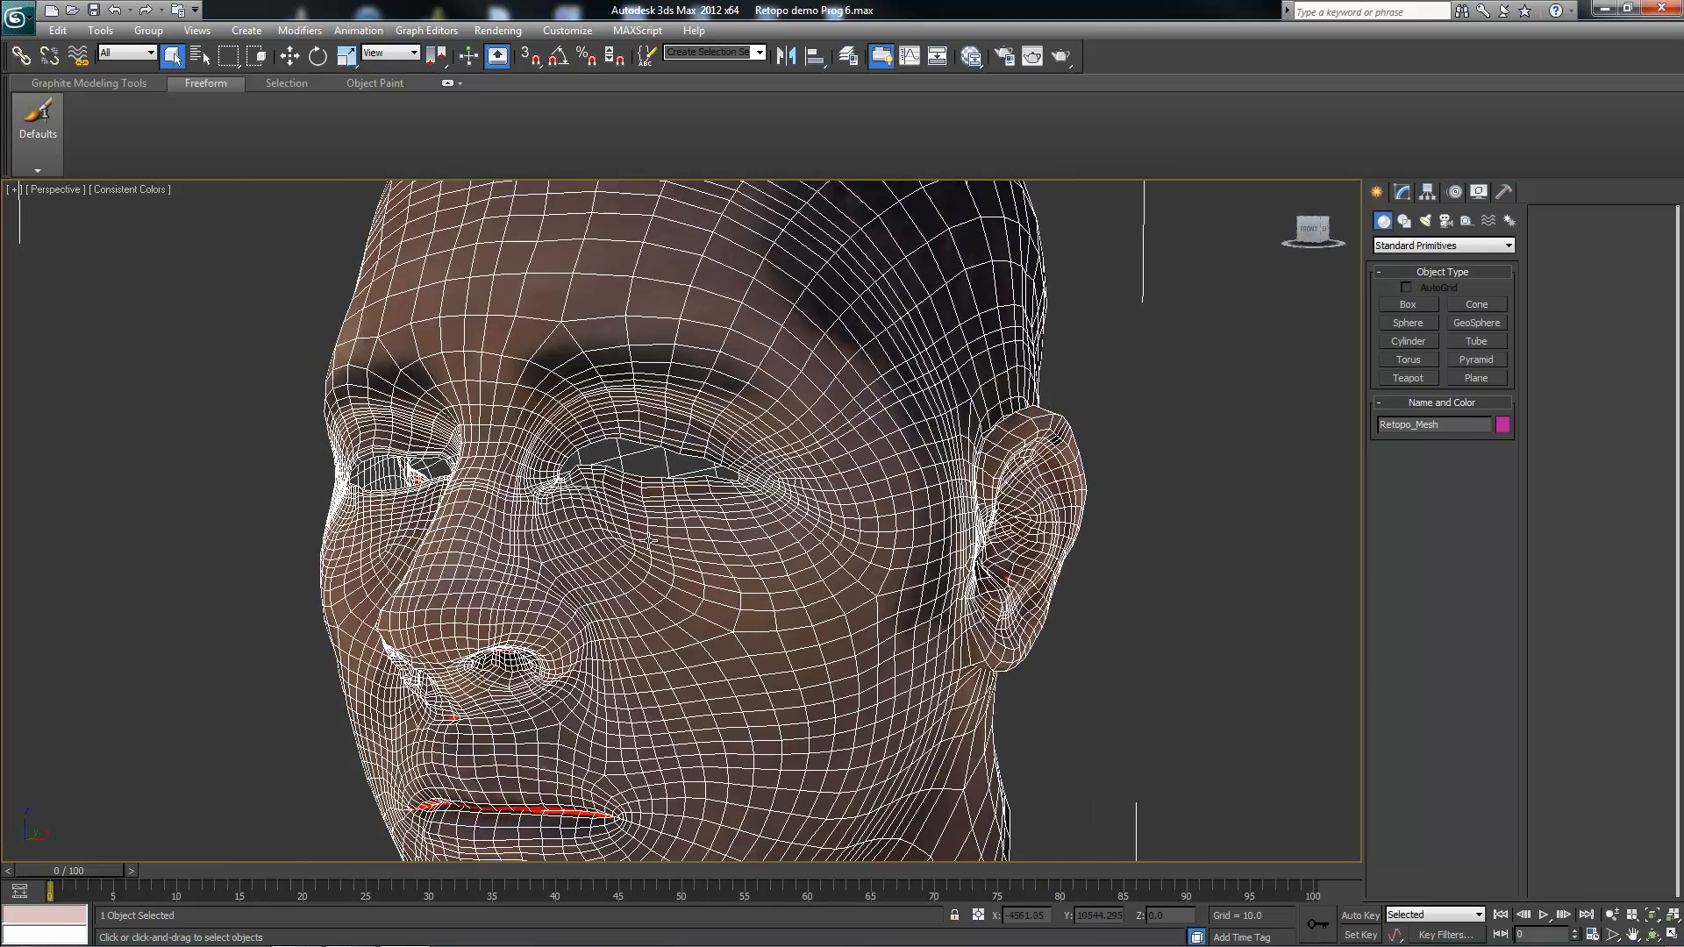
{"action": "scroll", "coordinate": [656, 569], "scroll_direction": "down", "scroll_amount": 5}
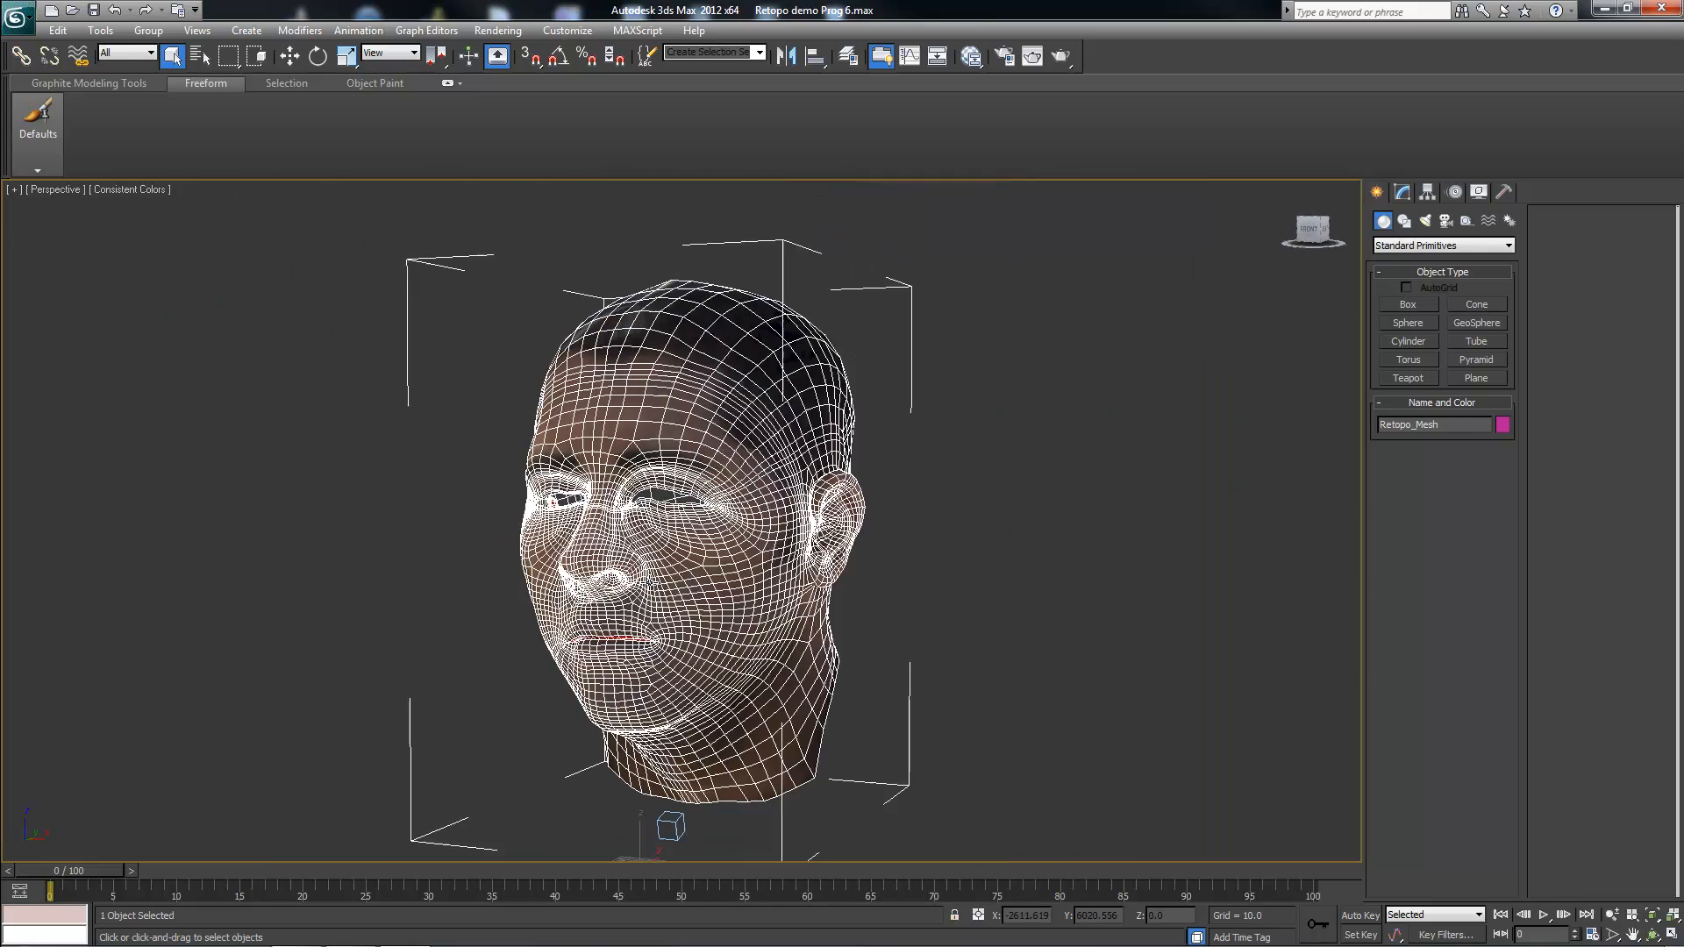
{"action": "middle_click_drag", "start_coordinate": [613, 591], "coordinate": [647, 490], "text": "alt"}
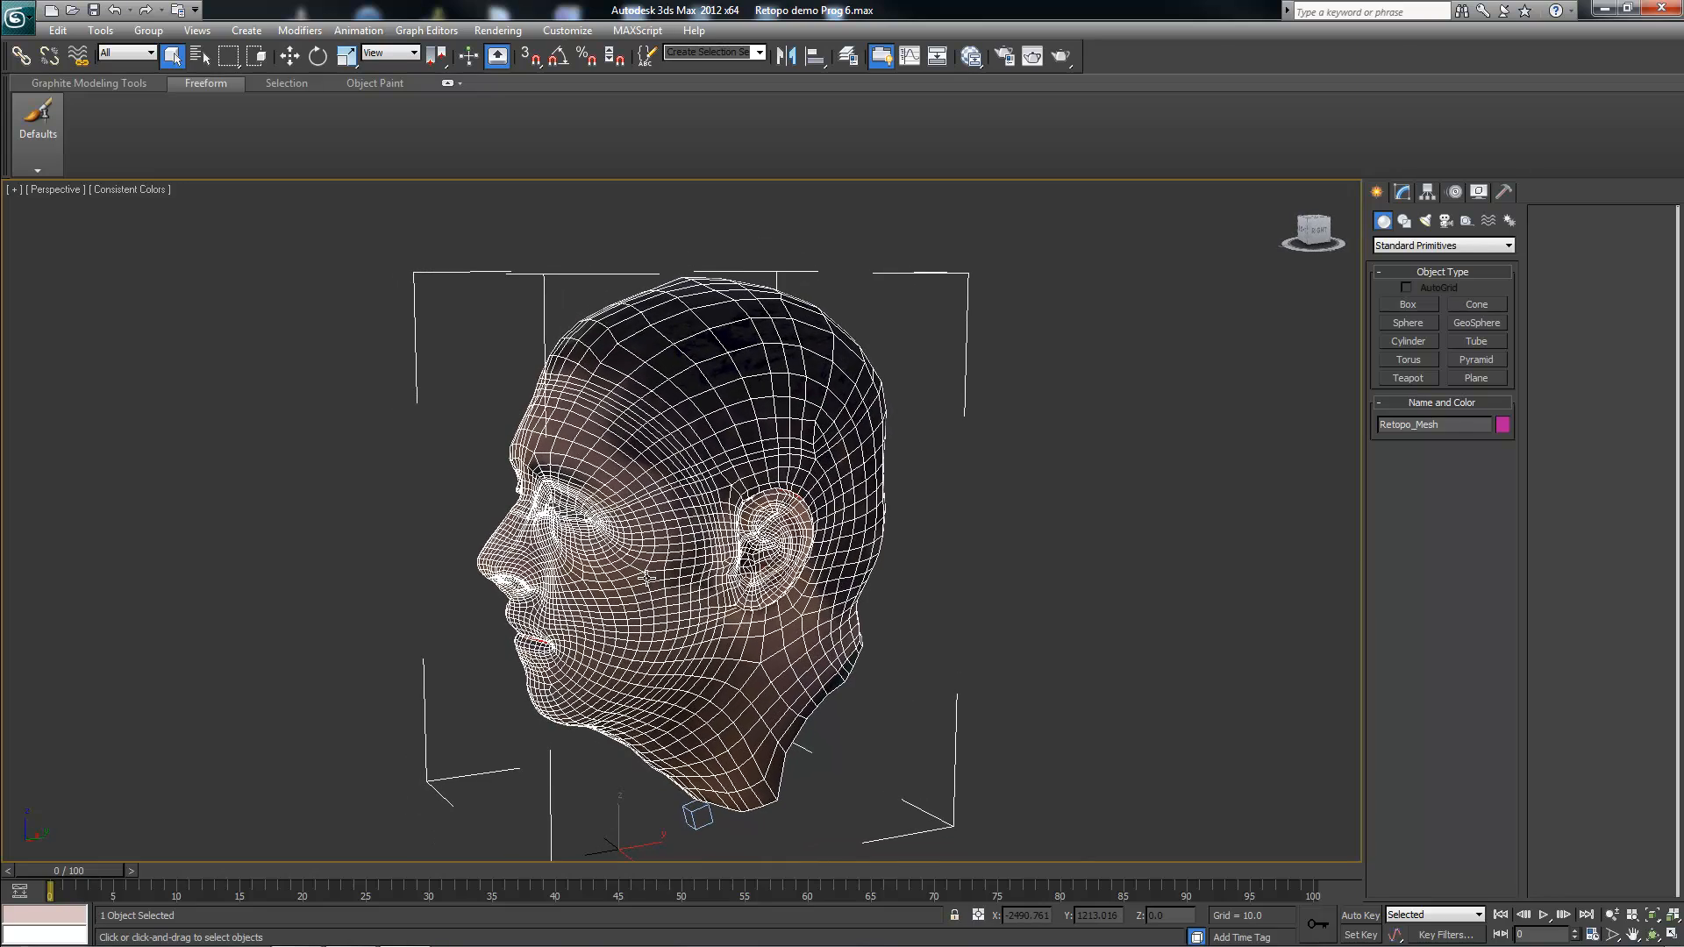
{"action": "middle_click_drag", "start_coordinate": [649, 575], "coordinate": [761, 533], "text": "alt"}
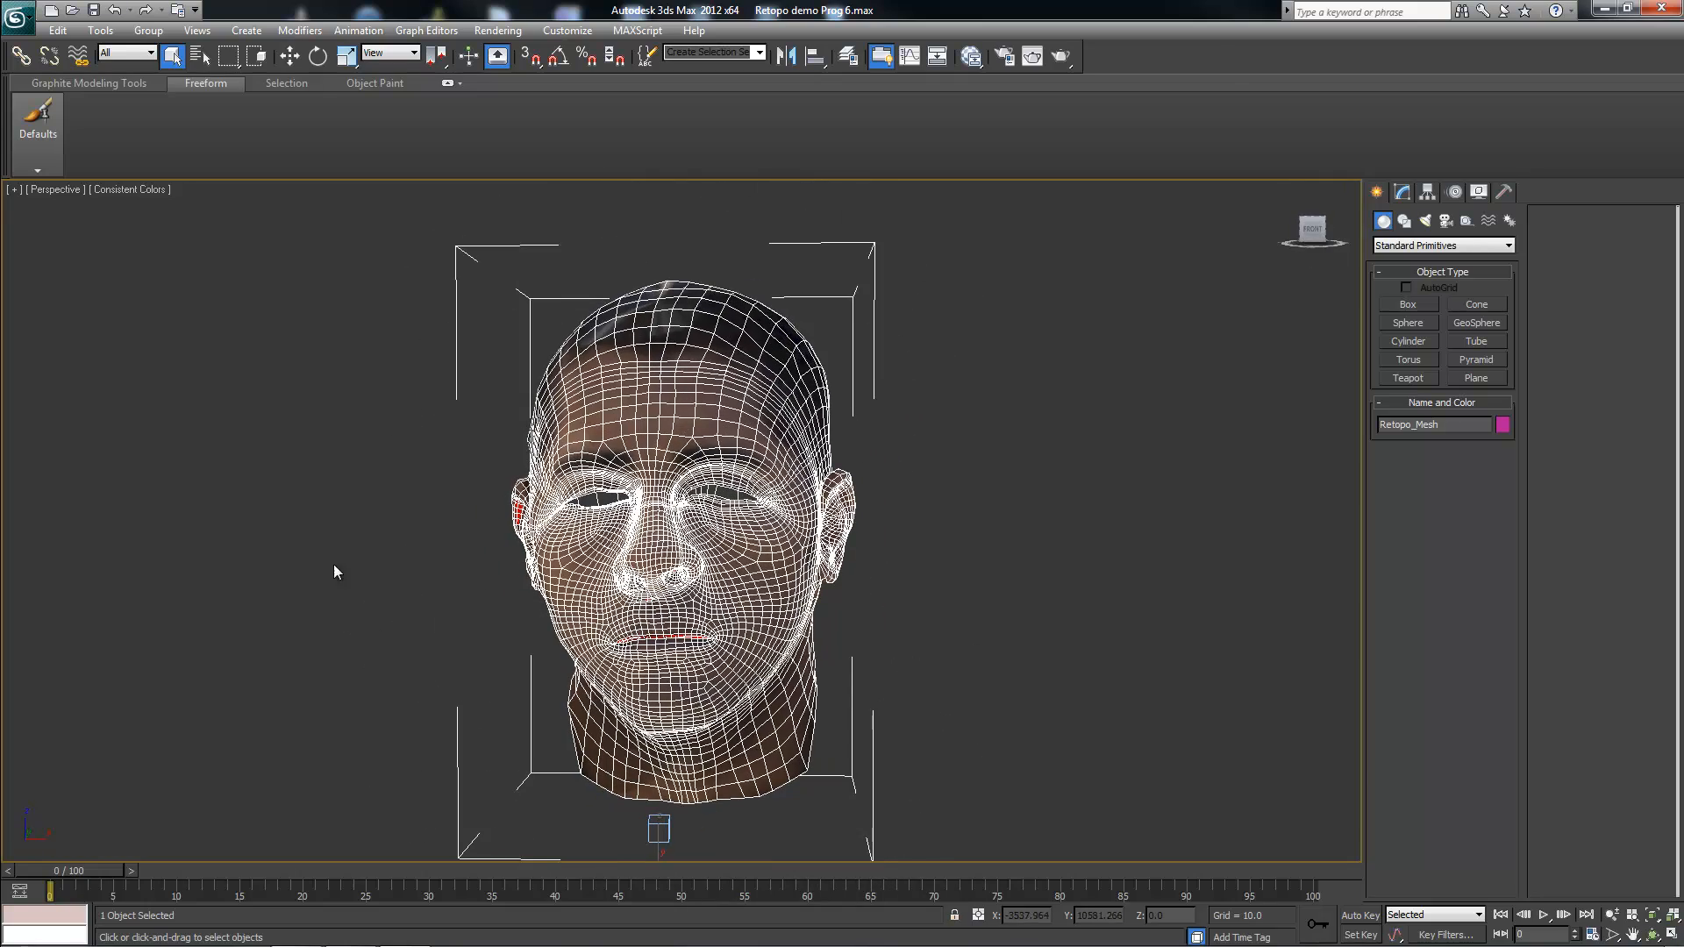